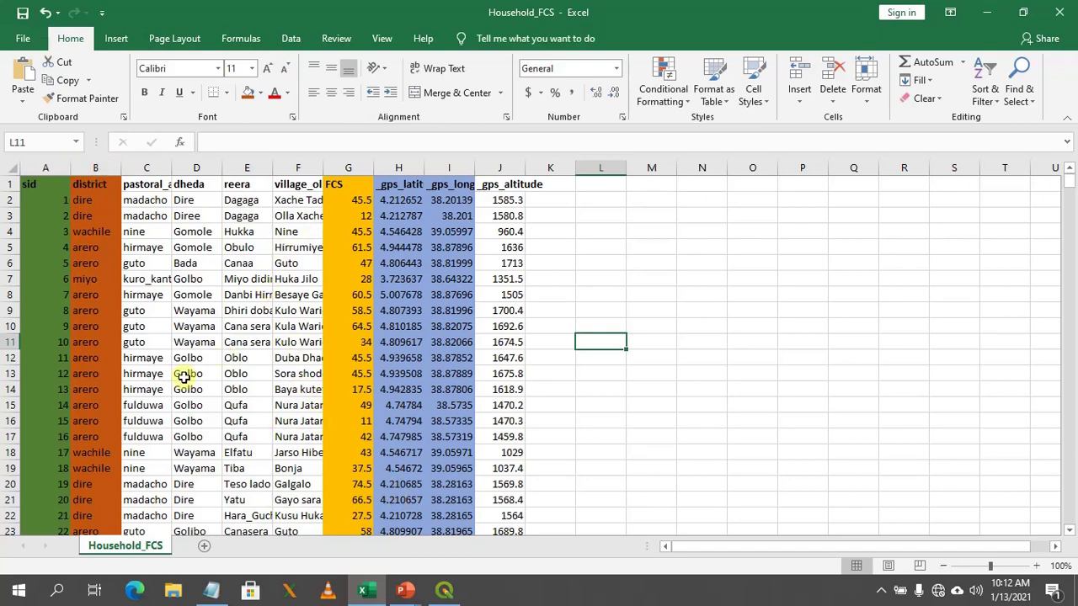
Examine the household dataset's header row, FCS column, GPS latitude and longitude columns, and the full extent of its records.
click(14, 181)
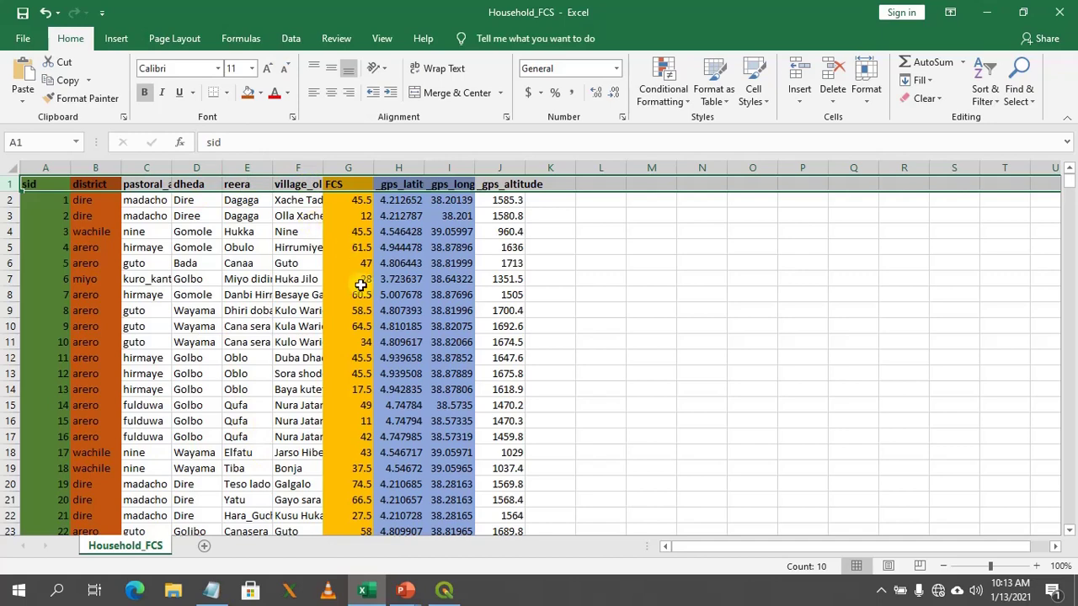
click(352, 168)
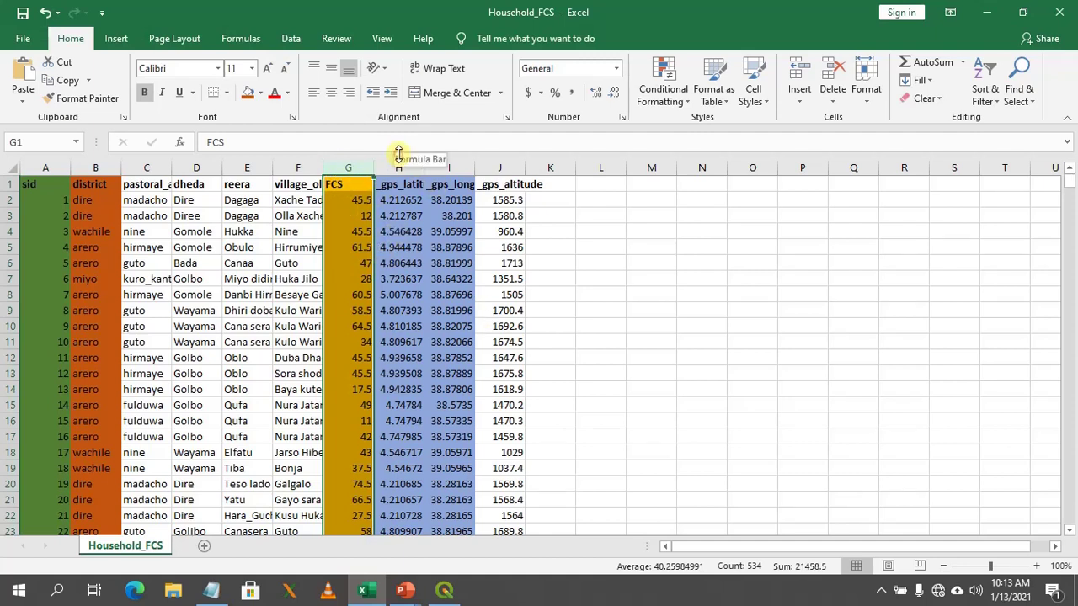
drag(399, 168, 449, 167)
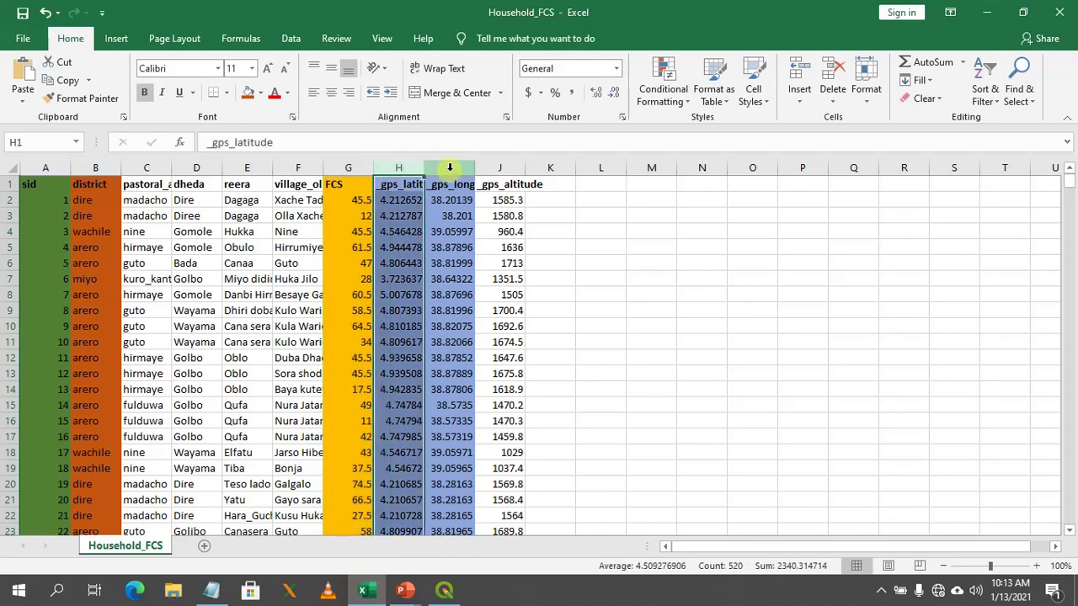
click(450, 168)
click(416, 178)
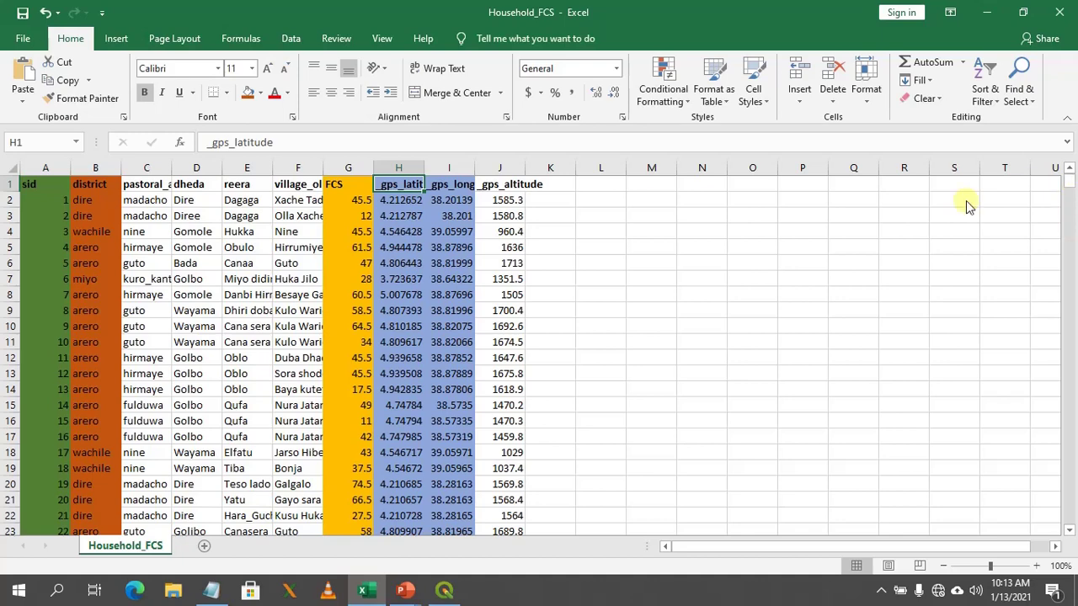
click(30, 183)
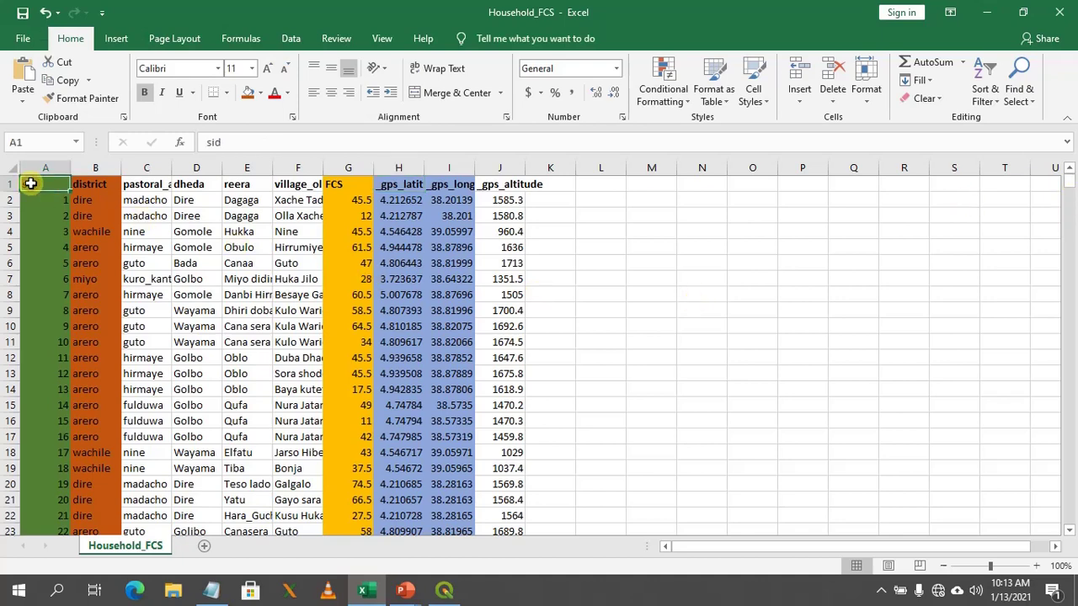
key(ctrl+shift+End)
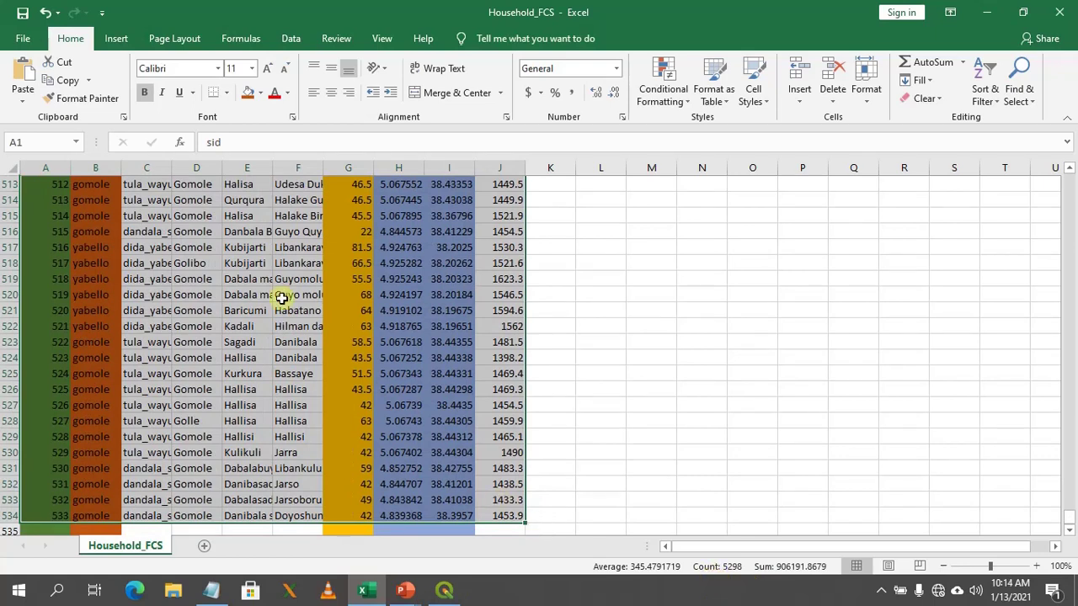
click(352, 168)
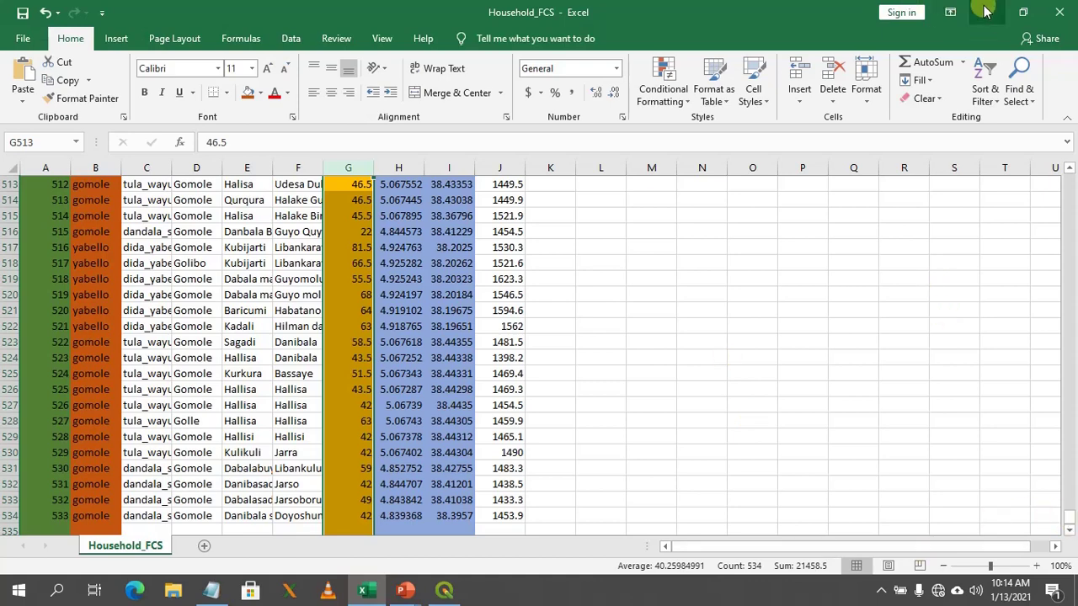
Switch to QGIS to view the Borena districts map, and return to the first rows of the household data in Excel.
click(445, 590)
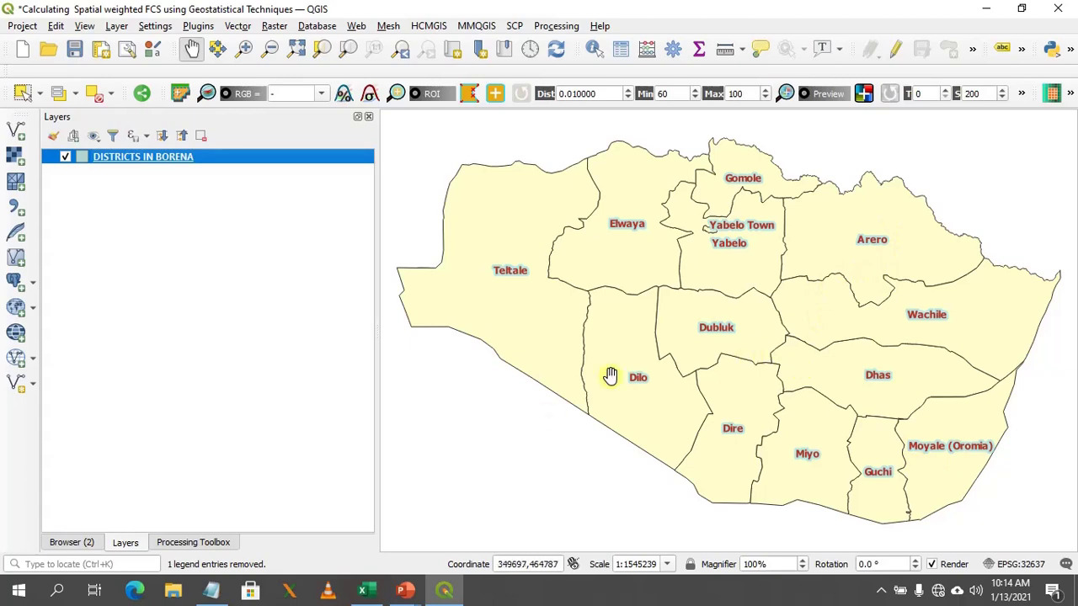
click(368, 592)
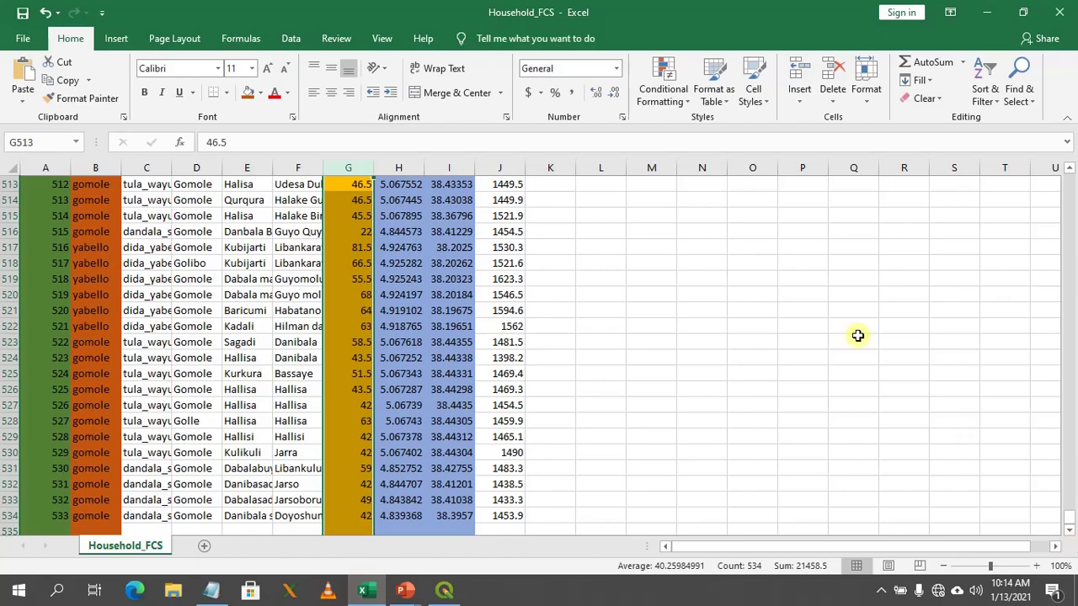
drag(1070, 522, 1059, 165)
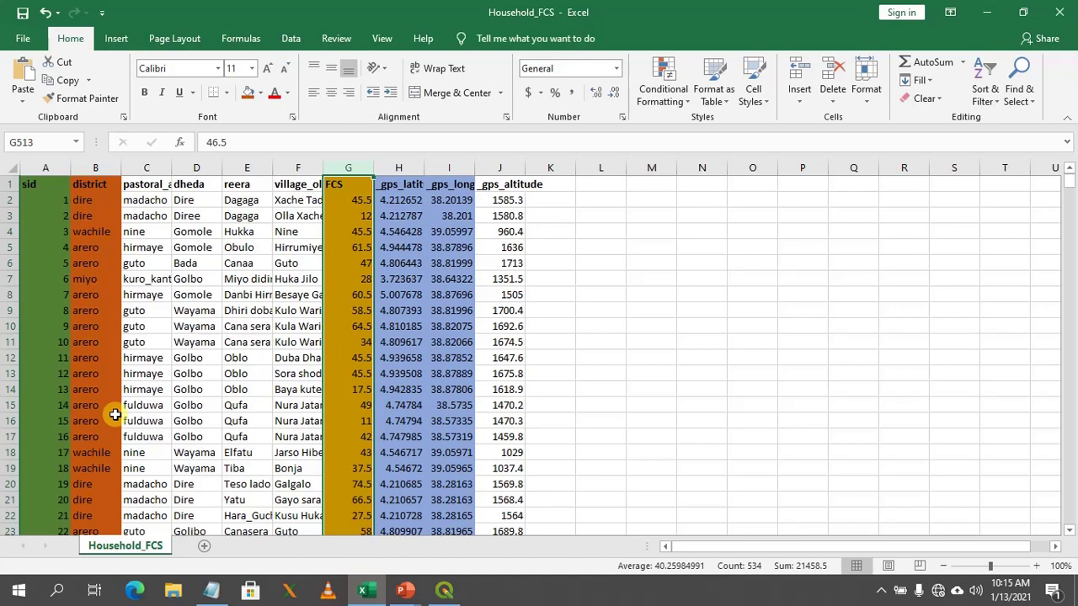
Add a blank worksheet and create a PivotTable on another new worksheet from all the Household_FCS data, A1:J534.
click(205, 546)
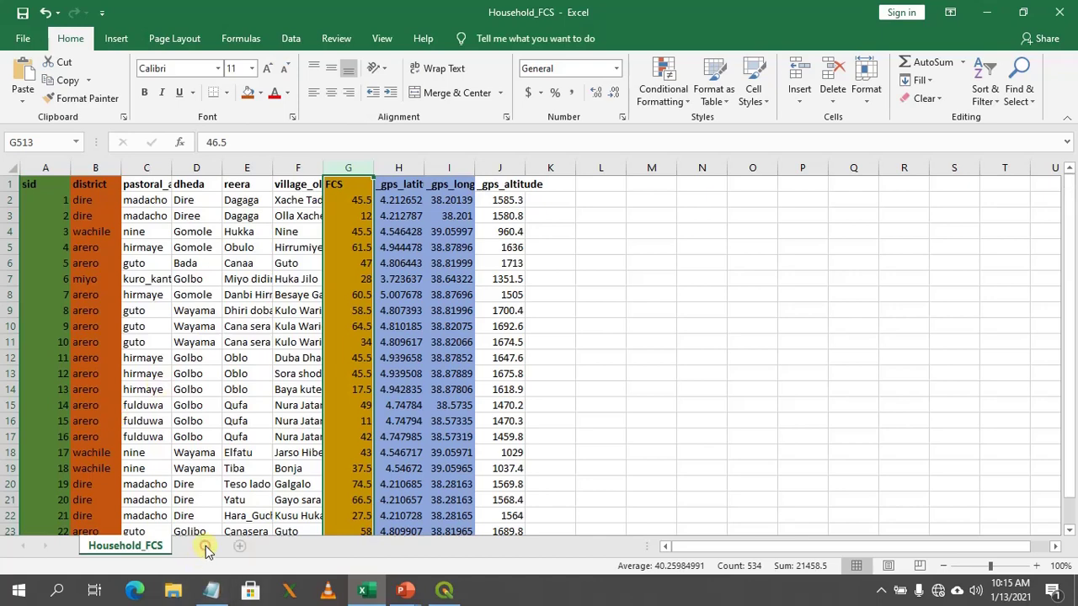
click(127, 548)
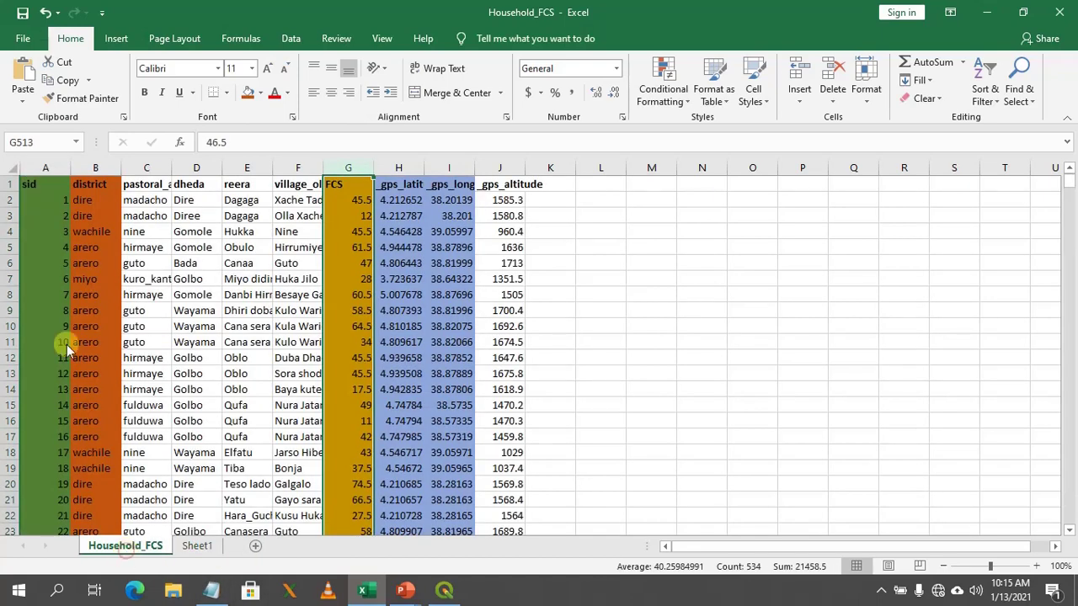
click(33, 182)
key(ctrl+shift+End)
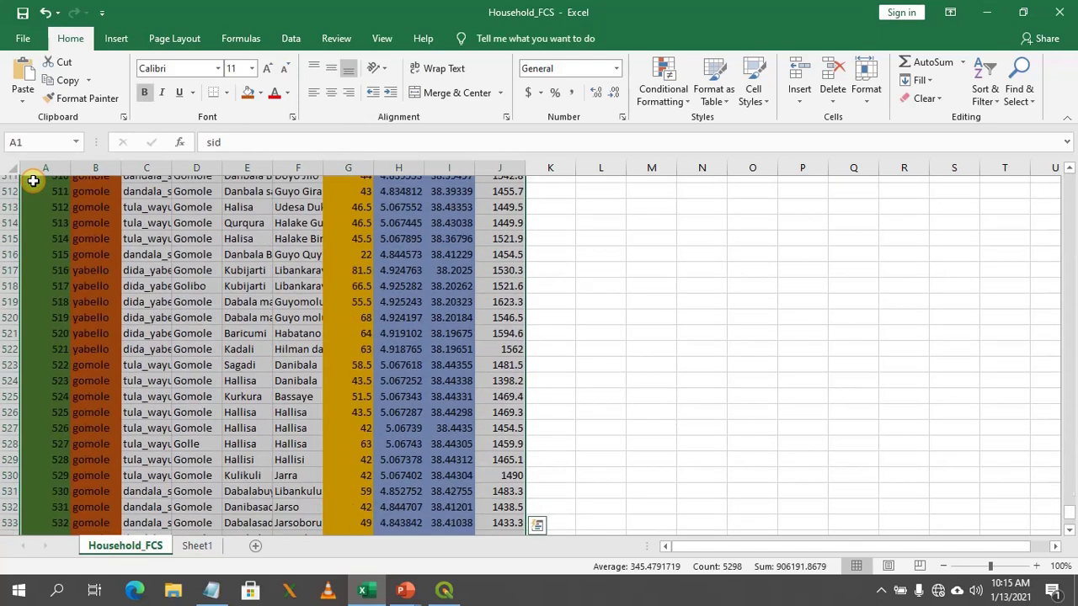
click(116, 39)
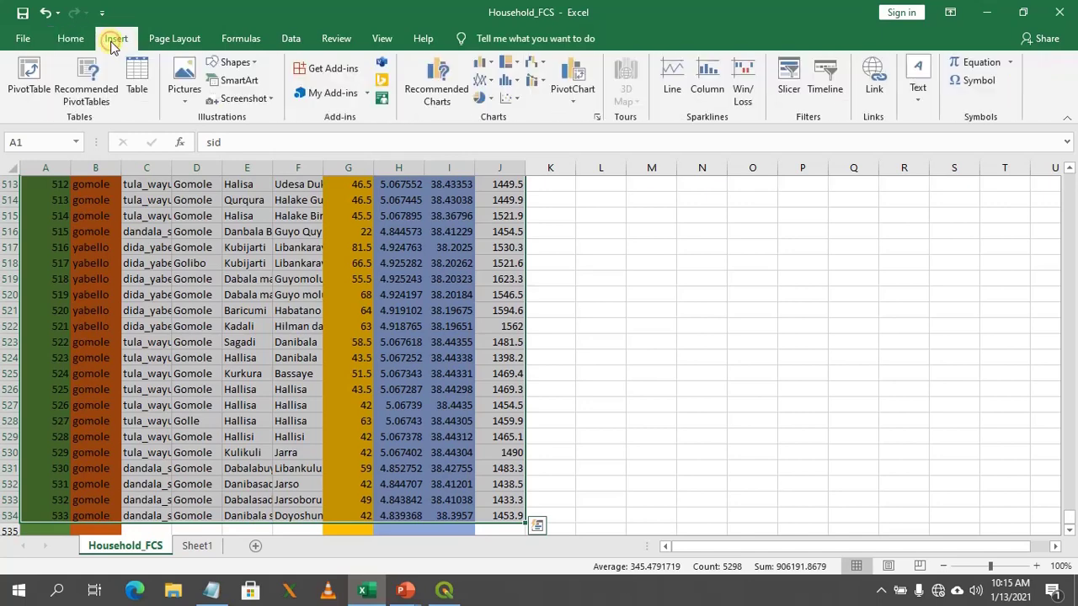
click(47, 72)
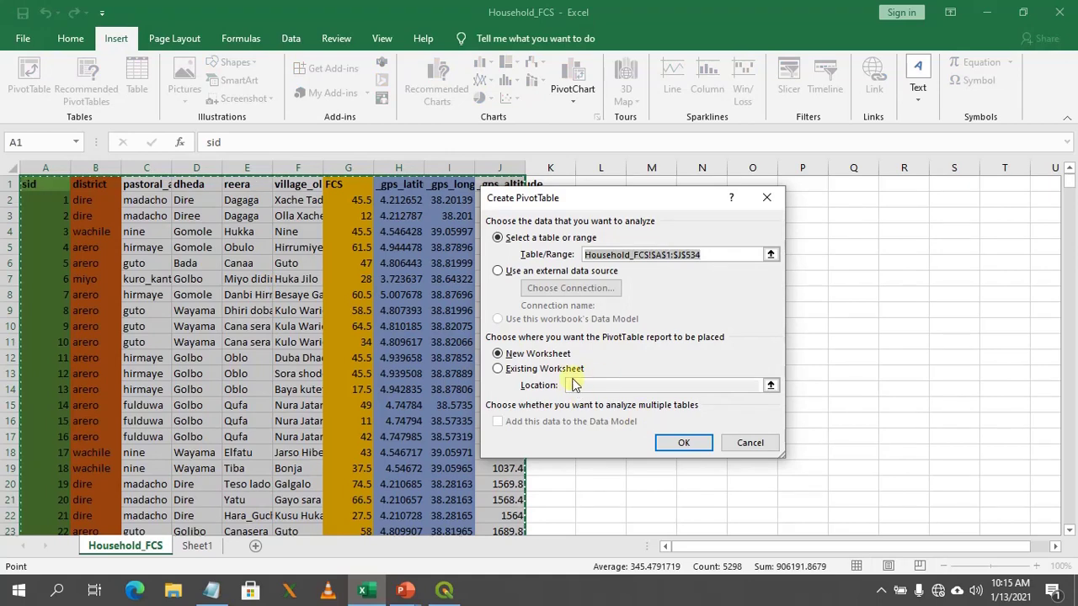
click(683, 439)
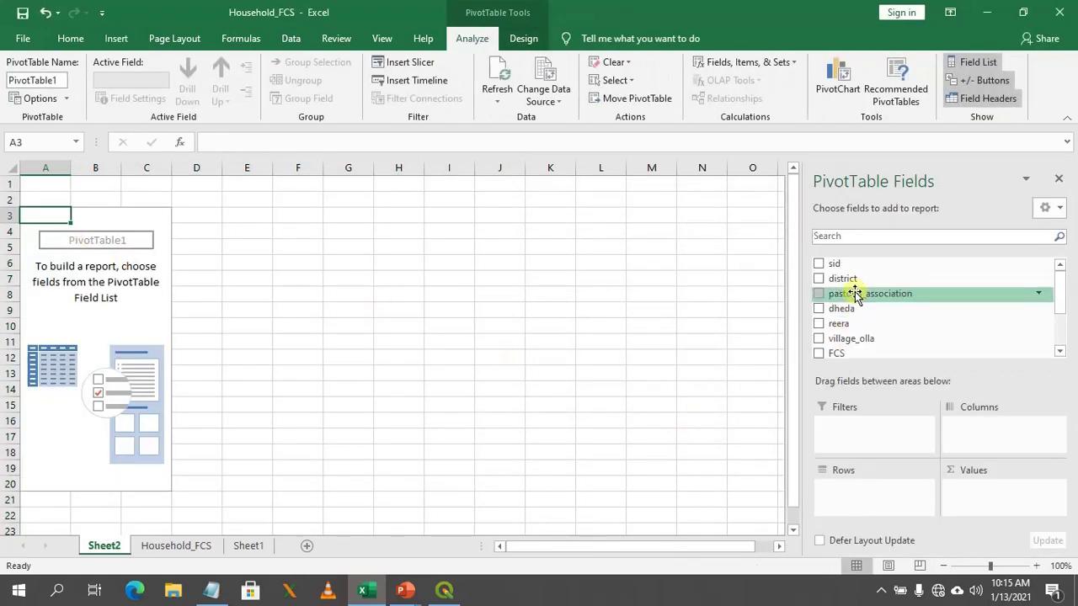
Set up the PivotTable with district as rows and FCS as values, summarized by Average.
drag(855, 532, 850, 497)
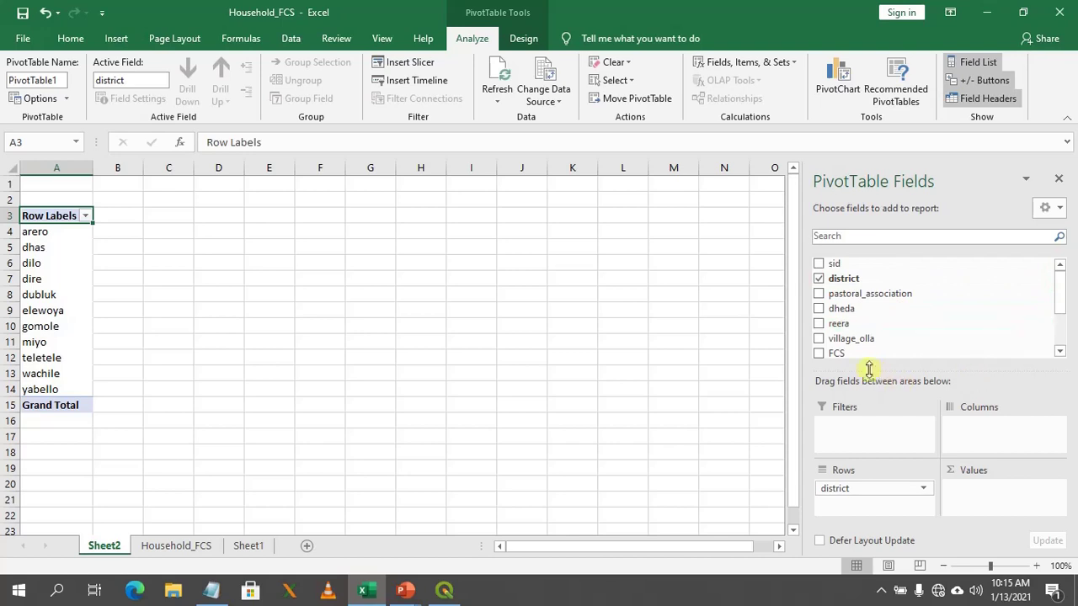
drag(854, 352, 961, 497)
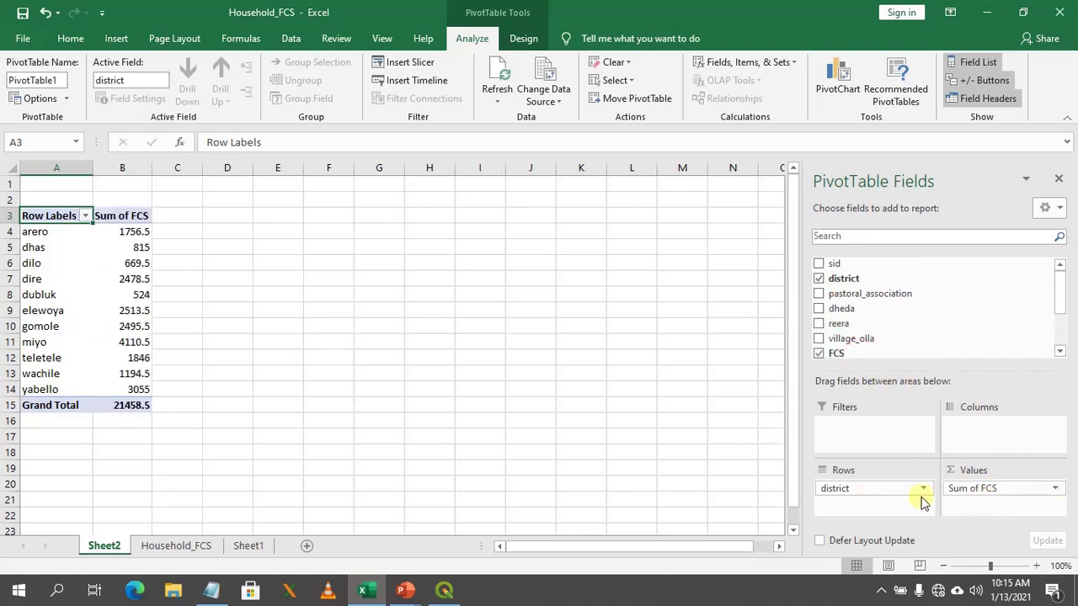
click(1052, 488)
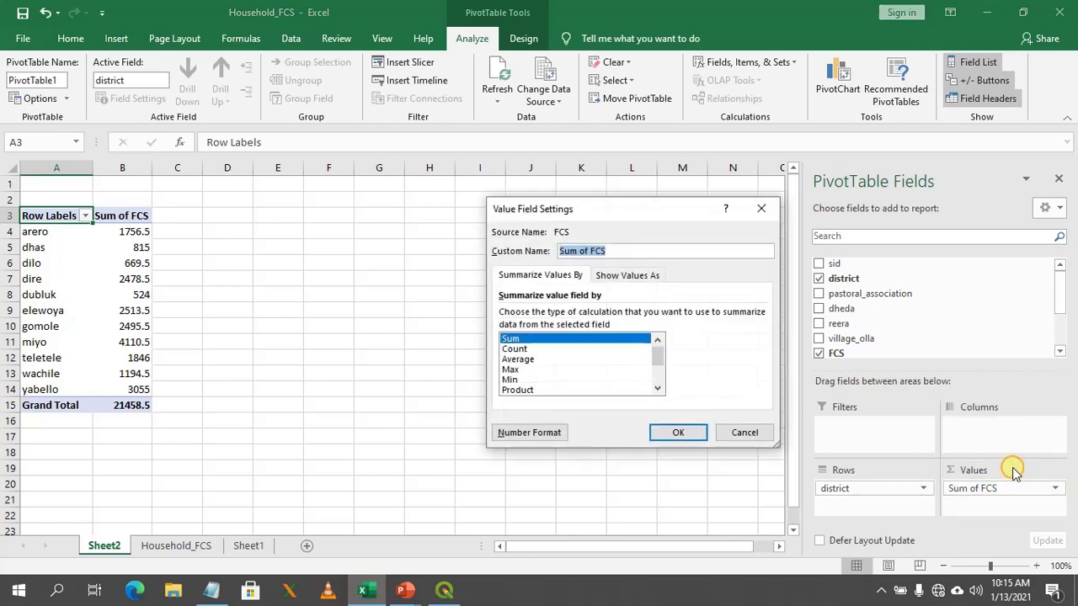
click(522, 360)
click(682, 432)
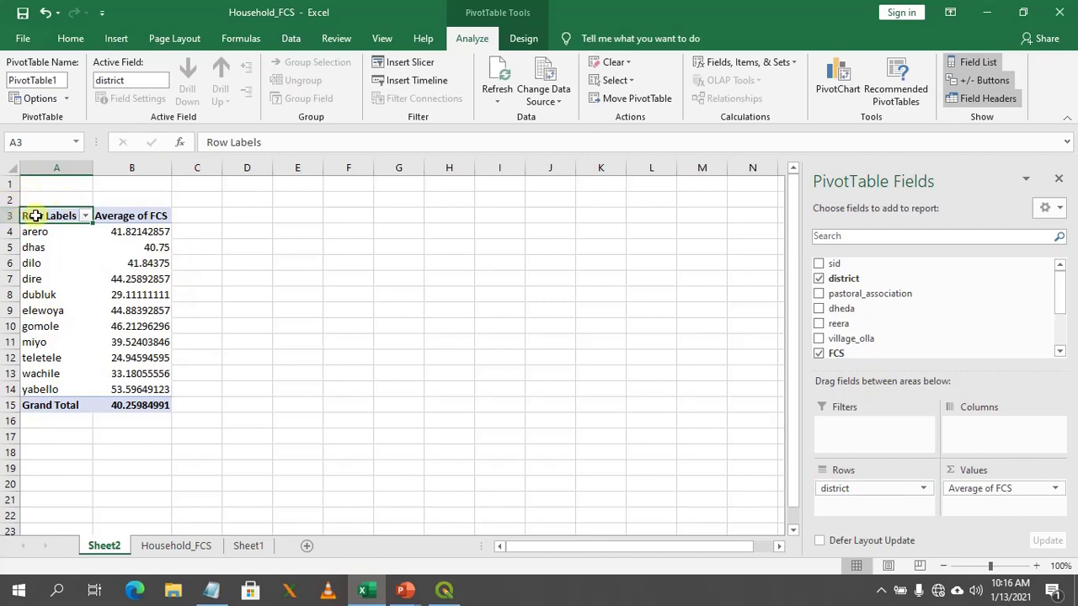
click(125, 166)
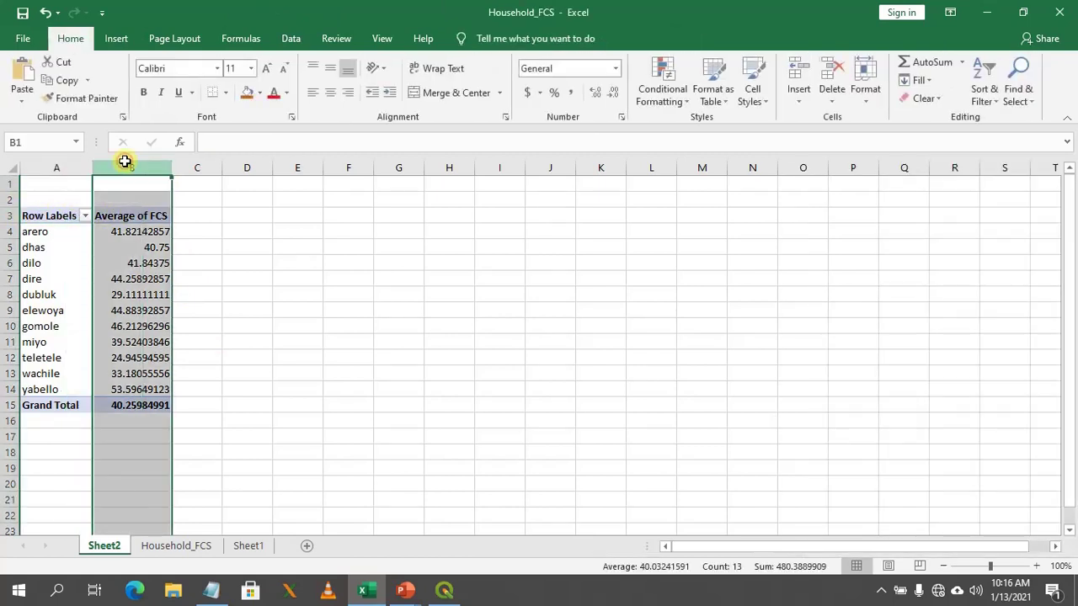
click(597, 94)
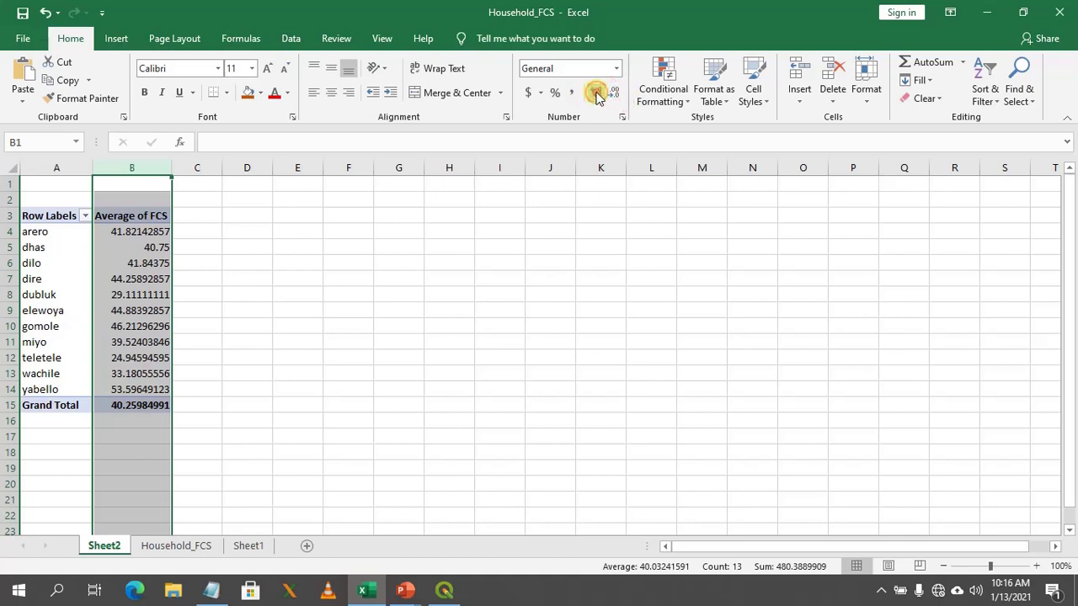
click(282, 278)
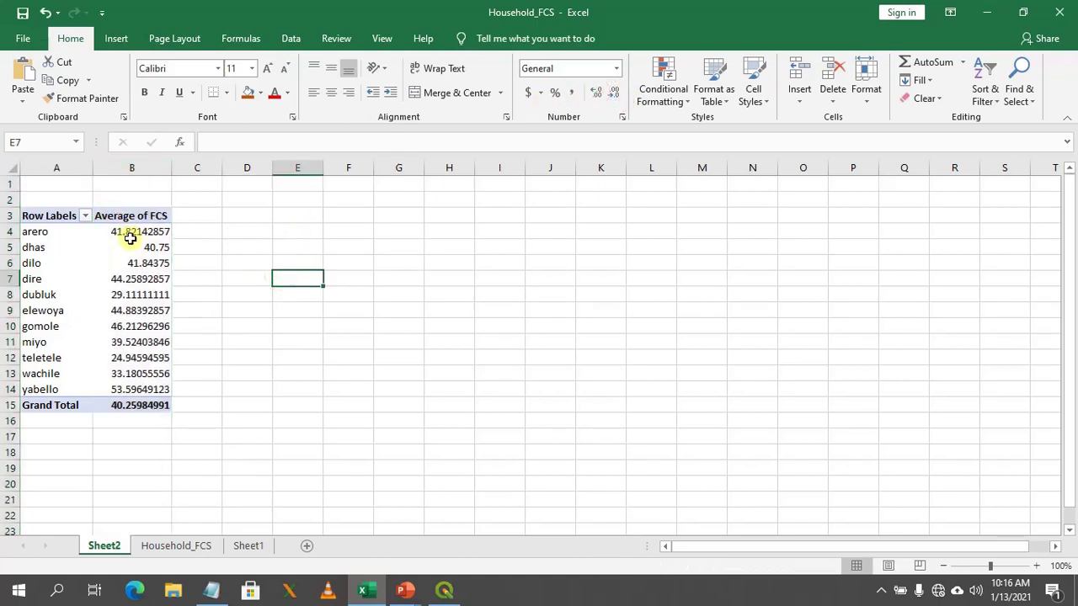
Format the district FCS averages in B4:B14 to show two decimal places.
drag(134, 232, 135, 389)
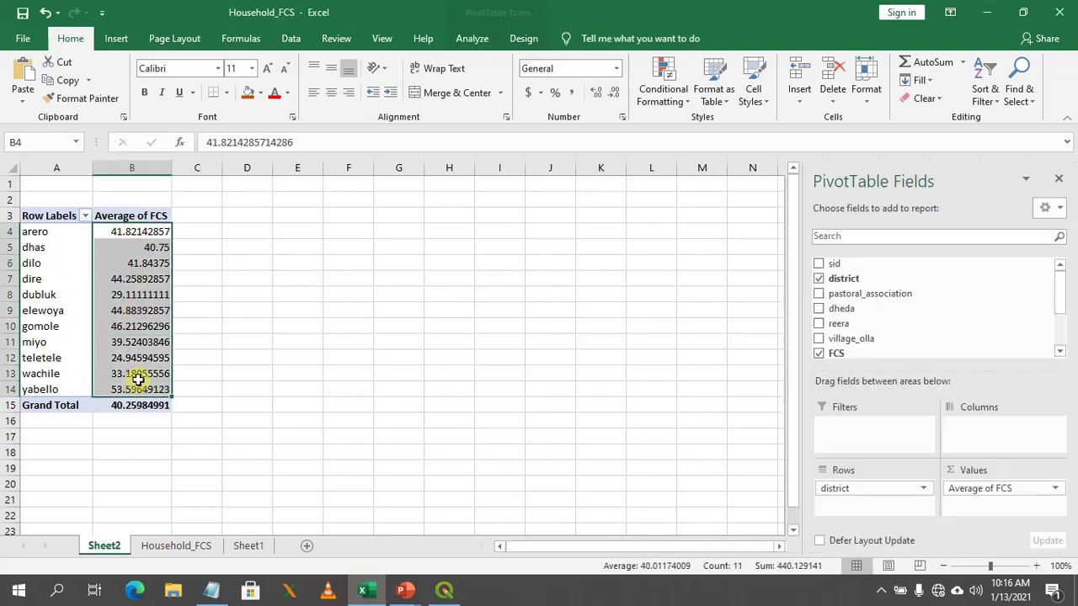
click(595, 97)
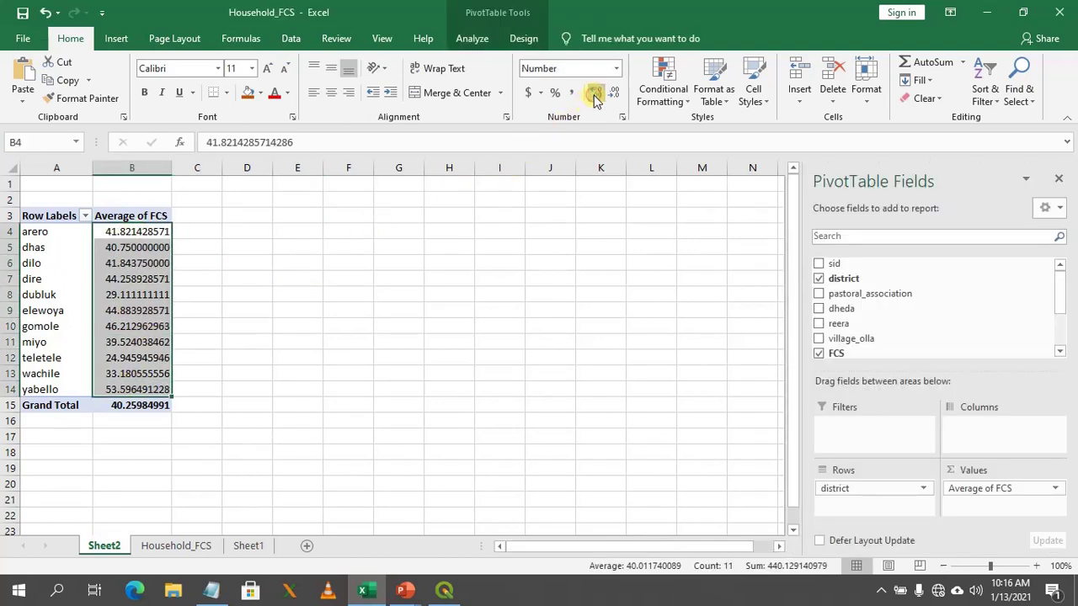
click(618, 93)
click(618, 92)
click(617, 93)
click(617, 93)
click(619, 93)
click(619, 92)
click(619, 92)
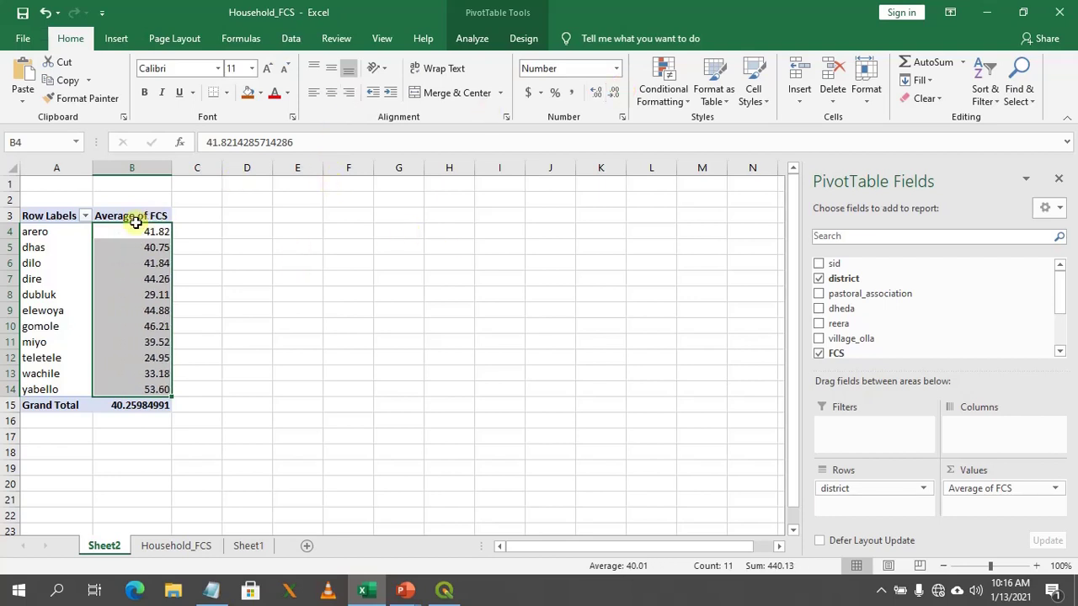
click(203, 217)
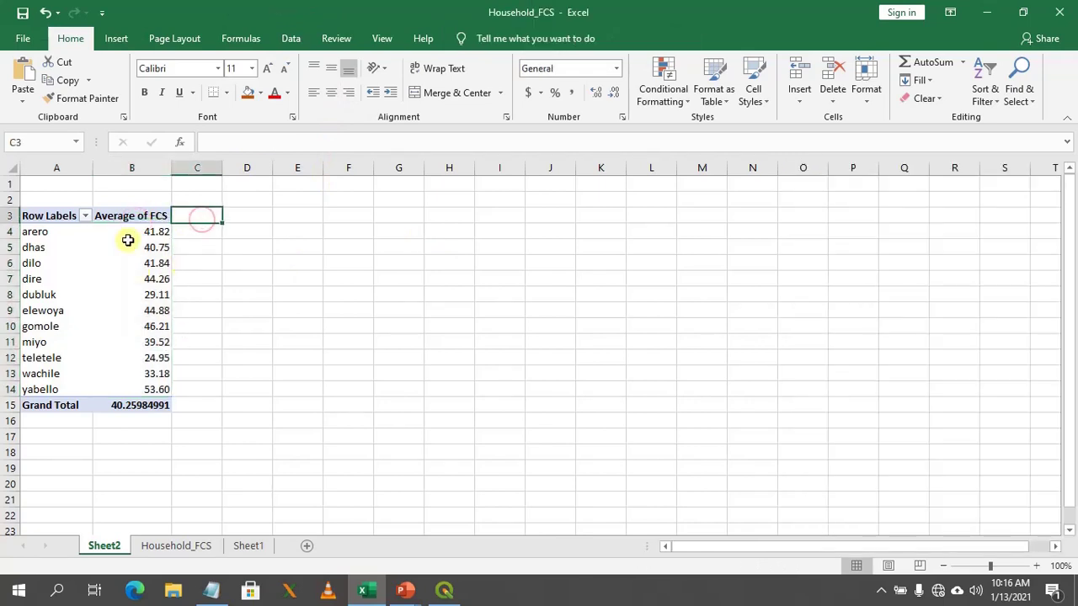
Select the district FCS averages, check them against the districts map in QGIS, and return to the PivotTable in Excel.
drag(141, 232, 143, 390)
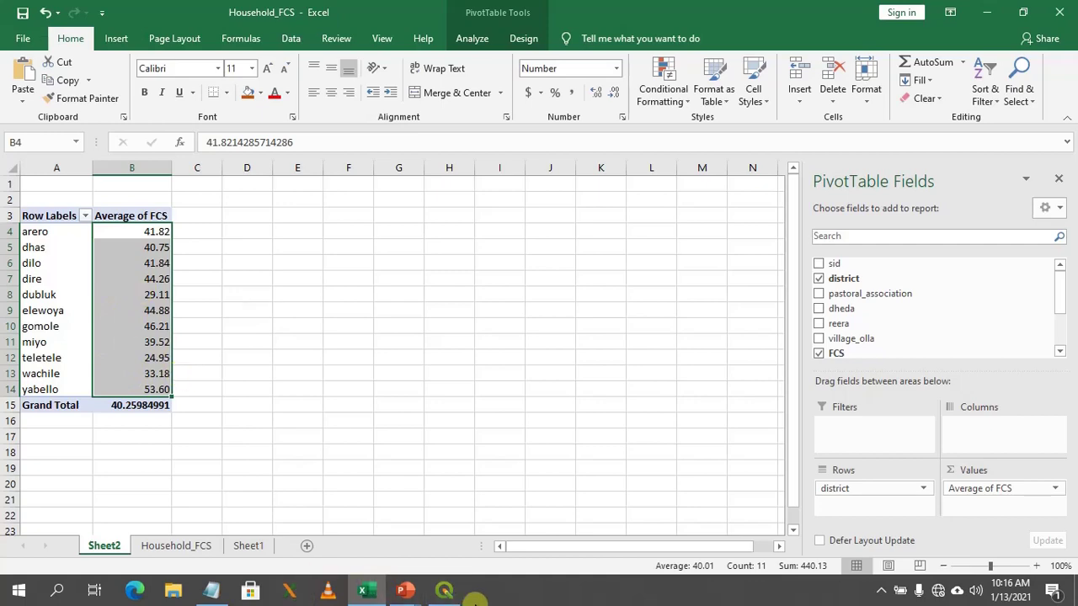
click(444, 593)
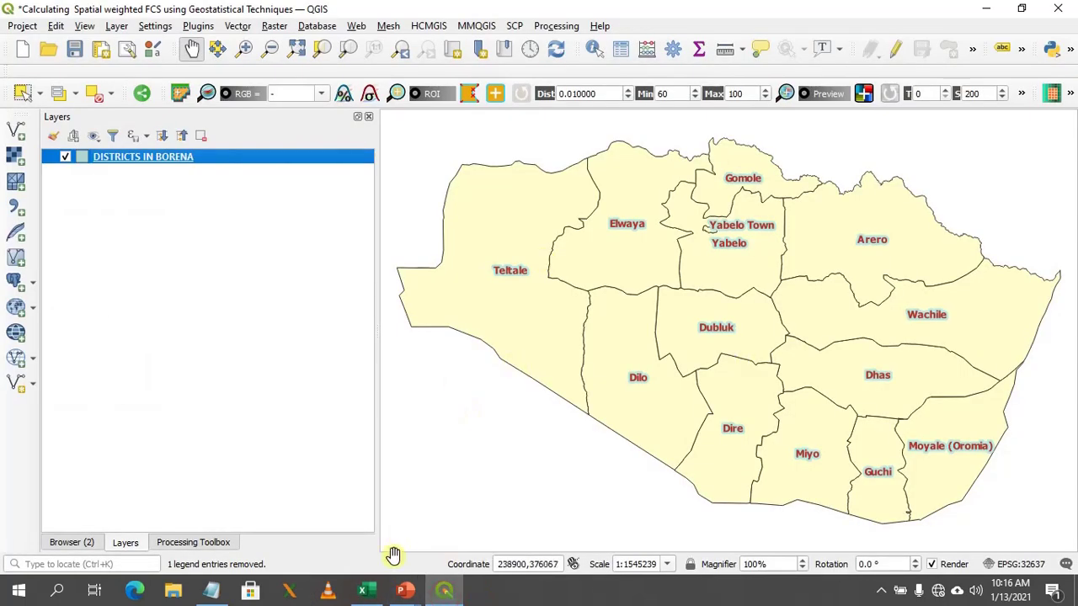
click(368, 593)
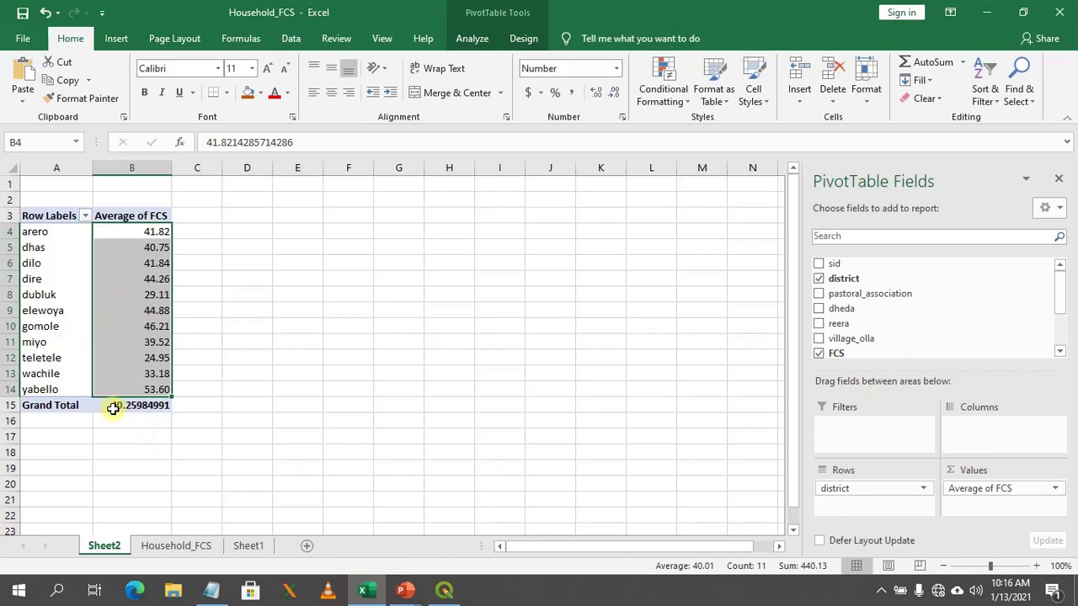
Calculate the average of the district FCS averages in B16, below the grand total, and clear that cell.
mouse_move(146, 405)
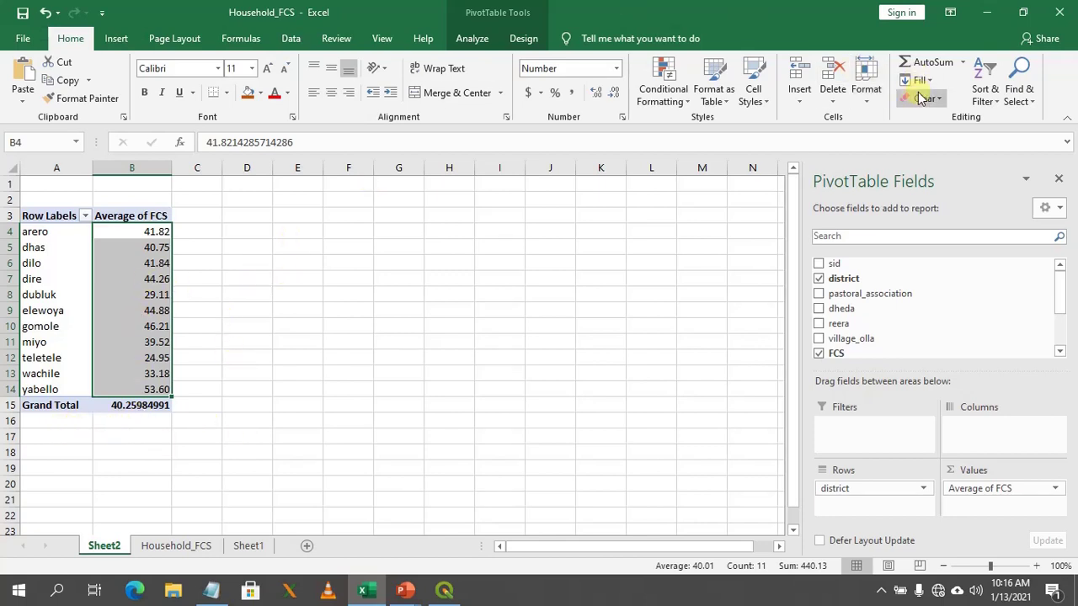
click(963, 63)
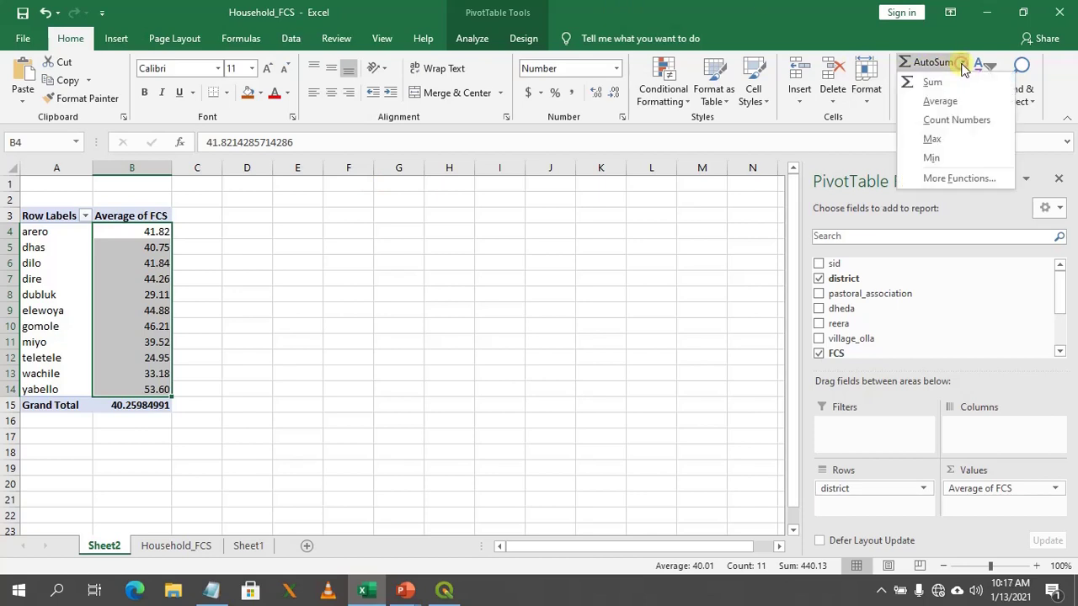
click(929, 106)
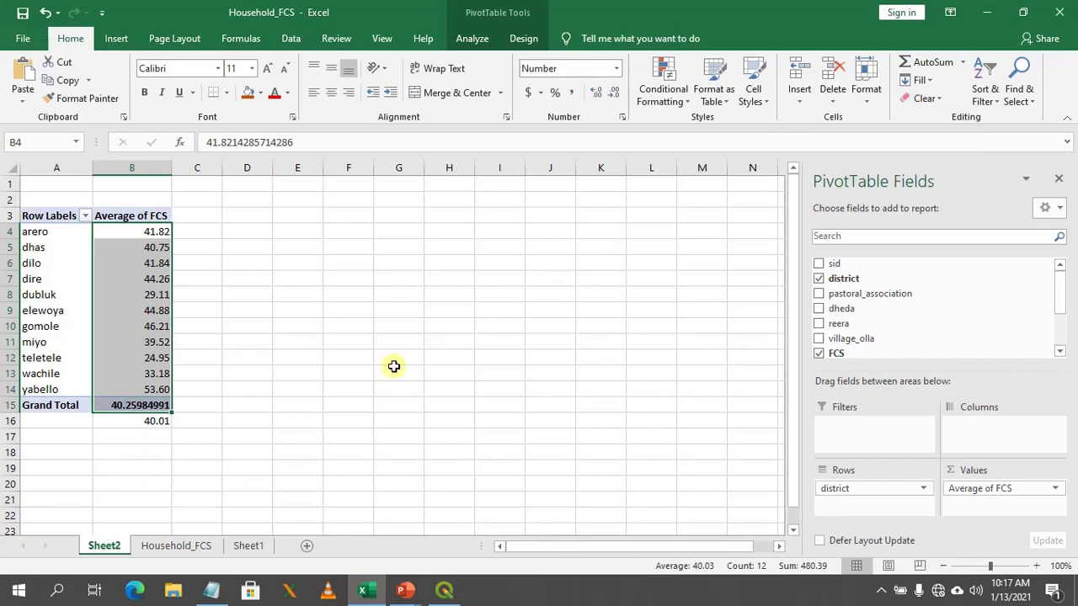
click(149, 421)
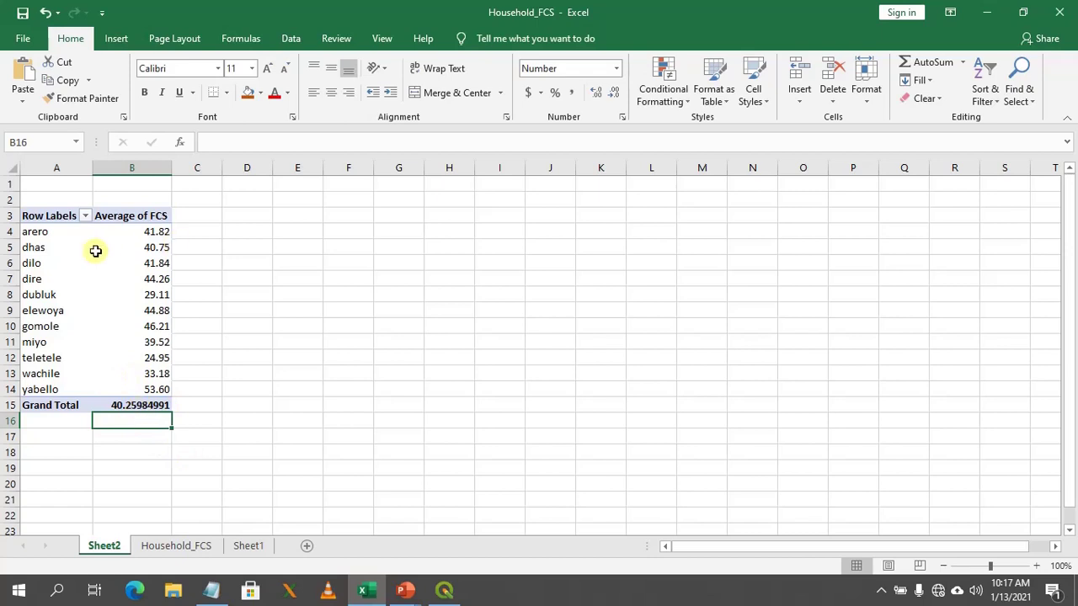
drag(125, 217, 140, 356)
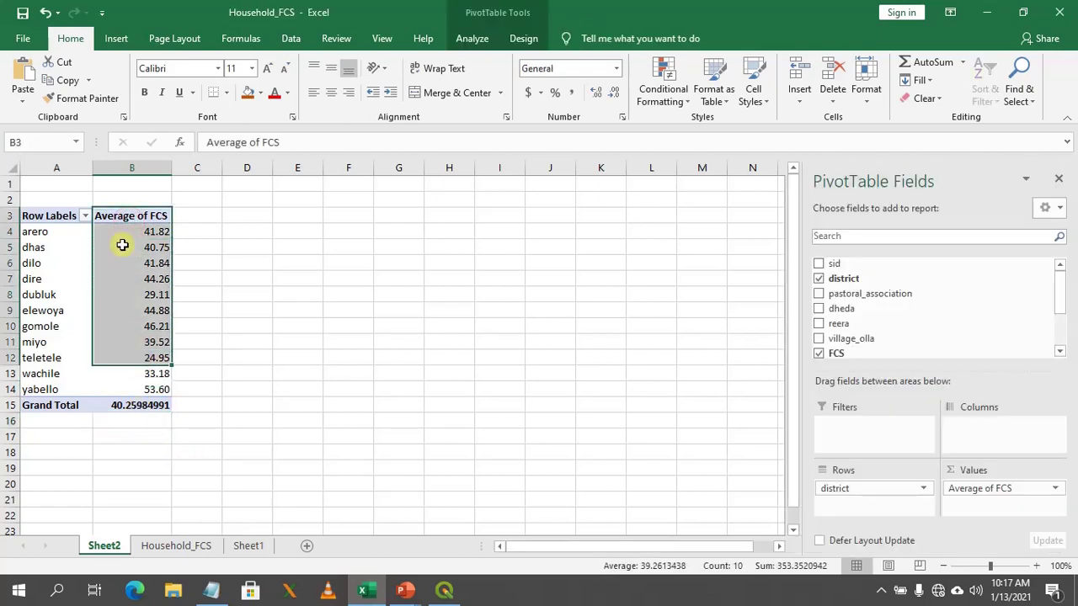
Select the district values B4:B14 and insert their average in B16 with the Average function.
click(131, 420)
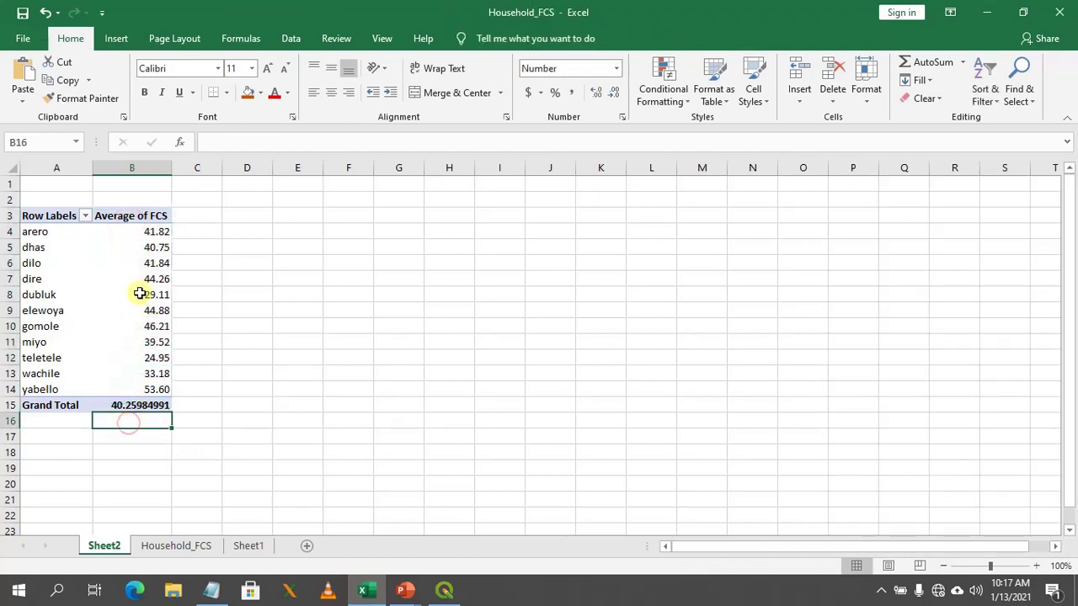
drag(133, 232, 145, 387)
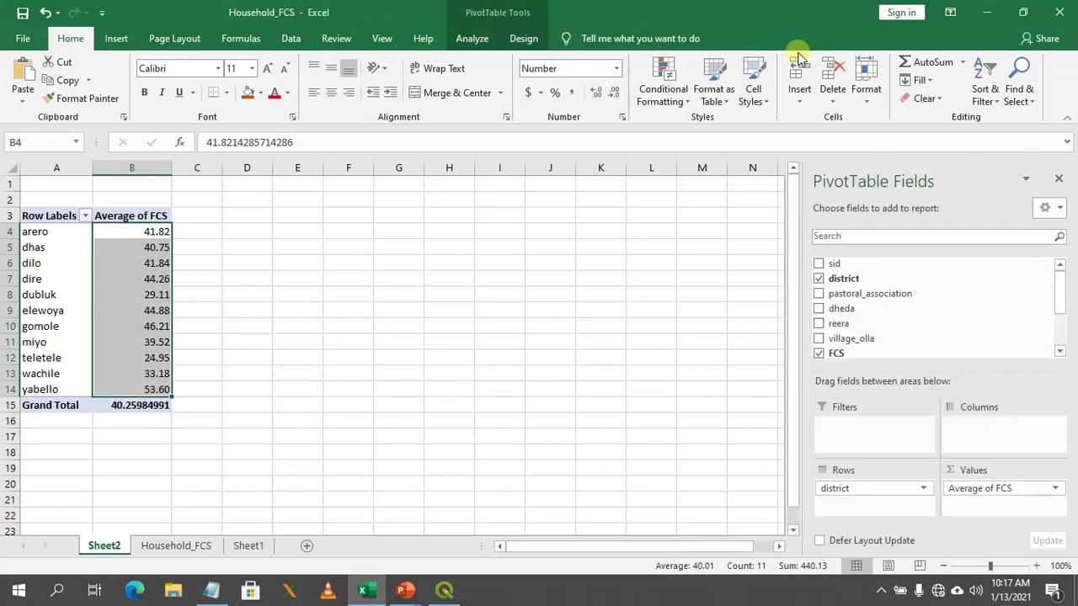
click(963, 62)
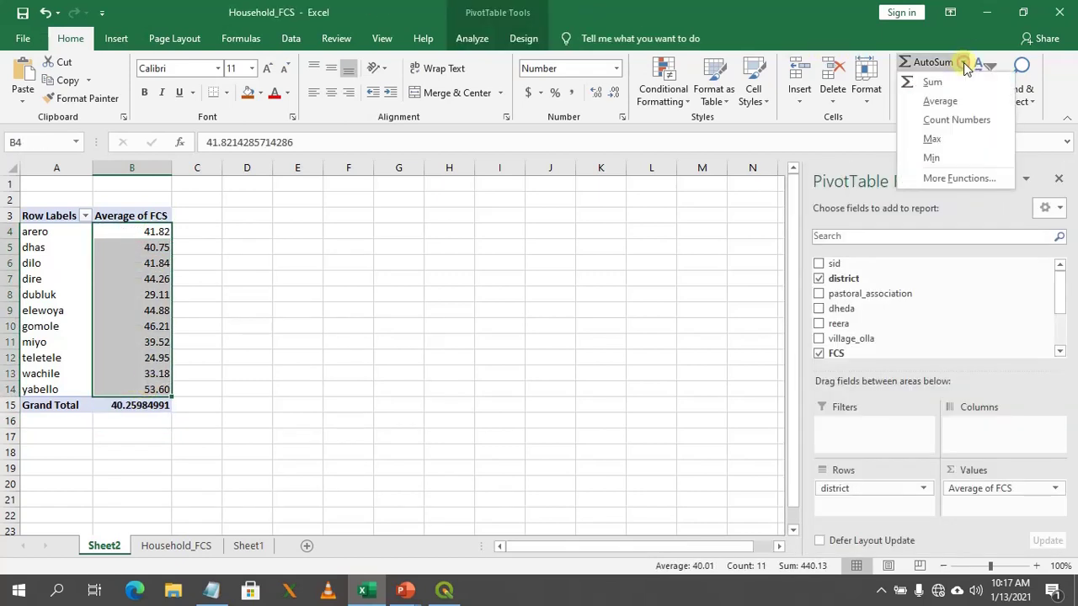
click(939, 102)
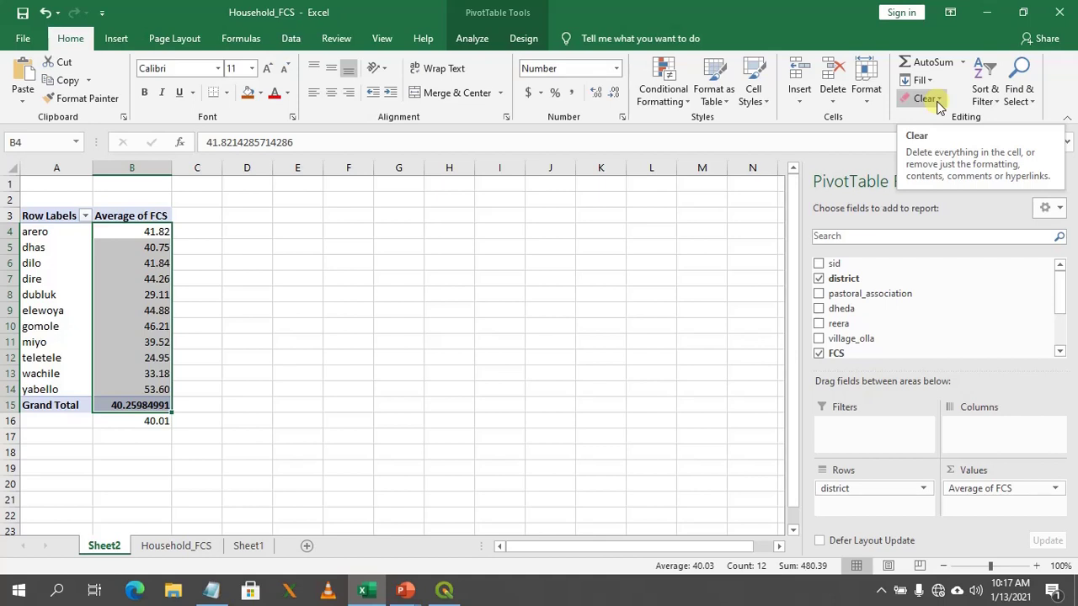
click(419, 293)
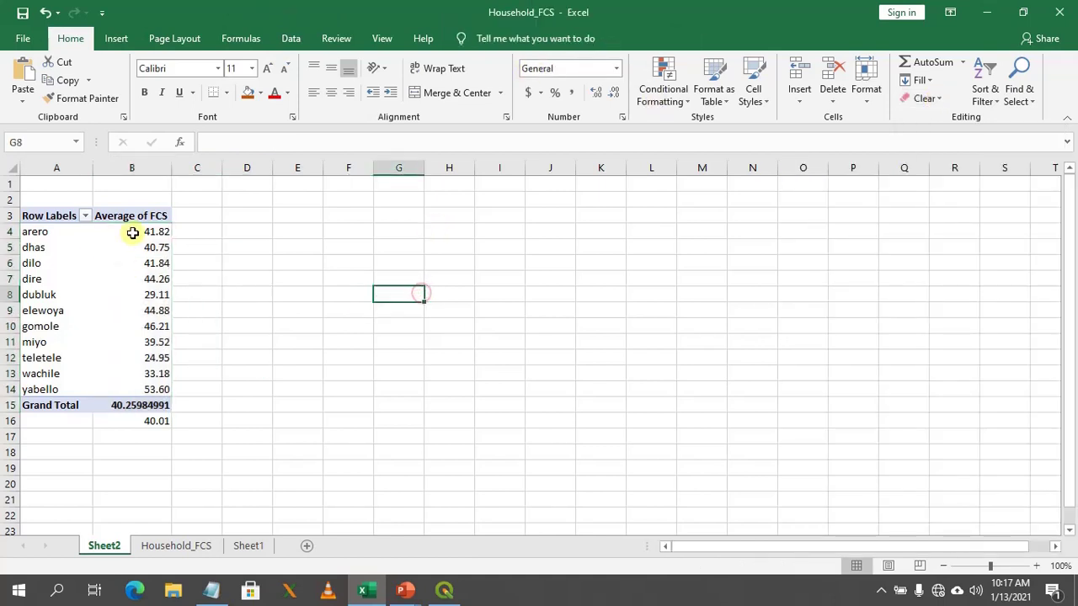
Copy the district names and FCS averages in A4:B14 and paste them as values starting at A19.
drag(30, 231, 118, 388)
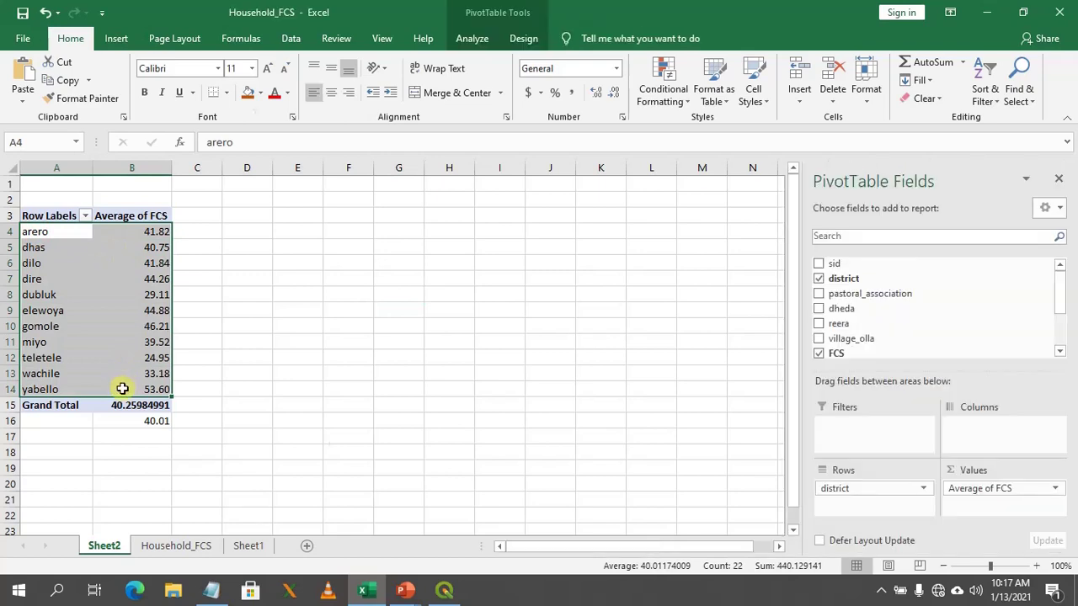
right_click(122, 388)
click(160, 121)
click(53, 465)
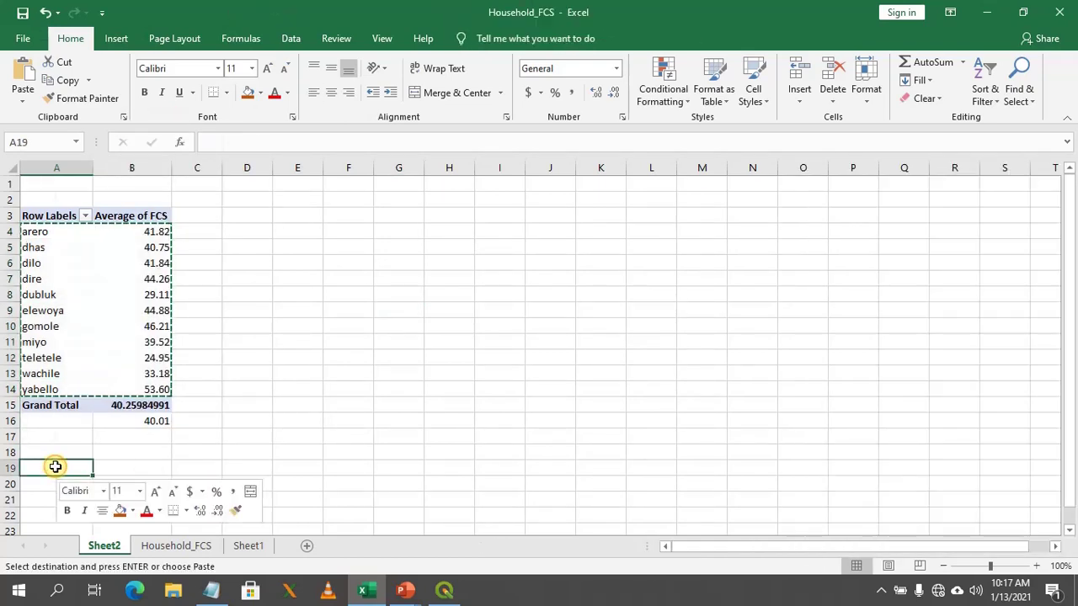
right_click(55, 466)
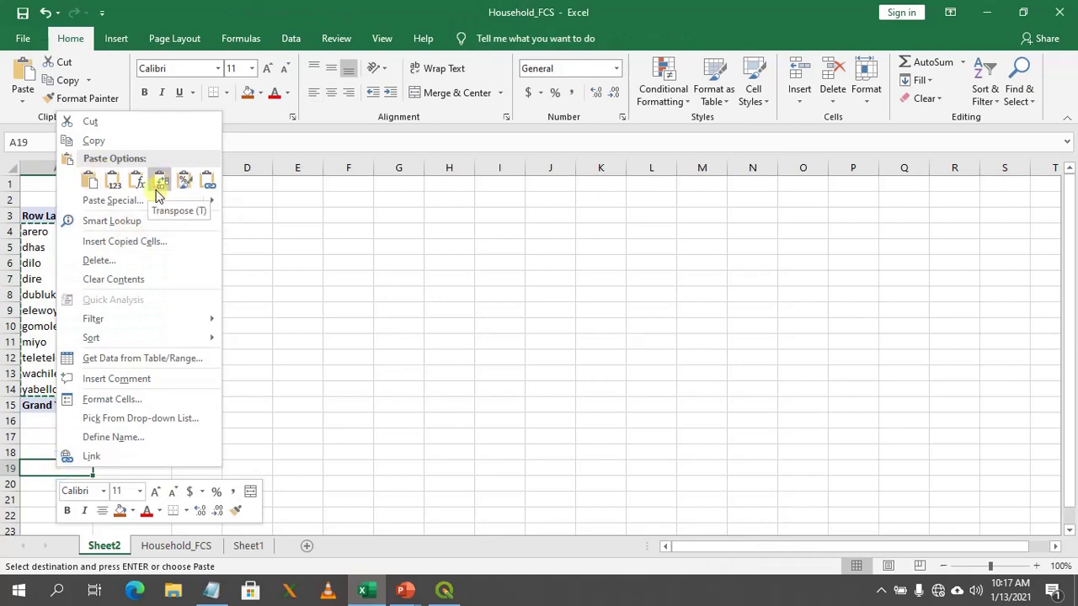
click(113, 182)
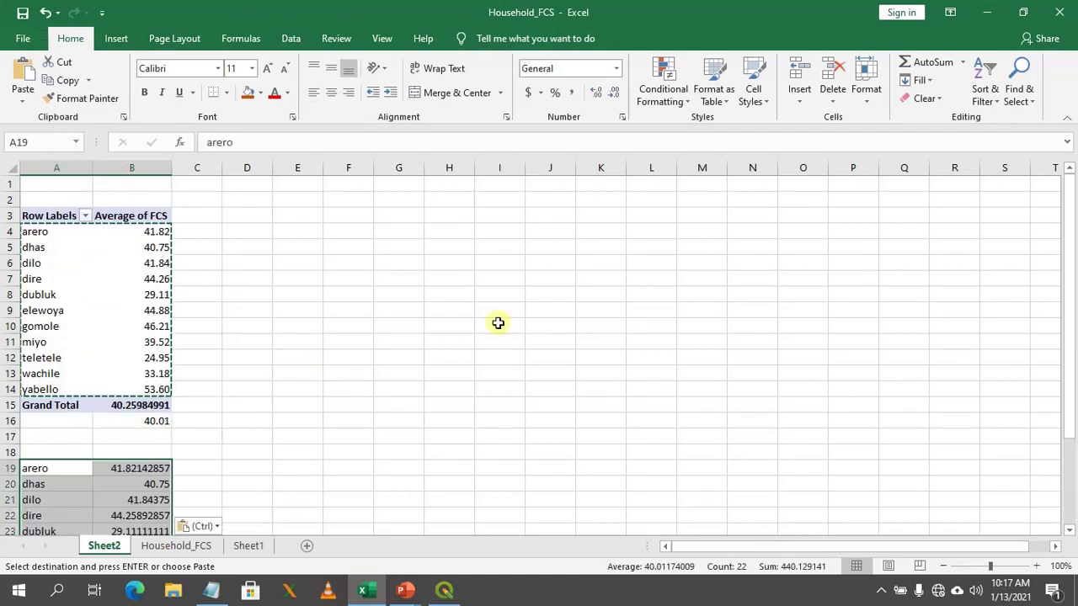
Insert the average of the pasted FCS values B19:B29 in B30.
drag(1071, 328, 1068, 404)
drag(192, 353, 125, 519)
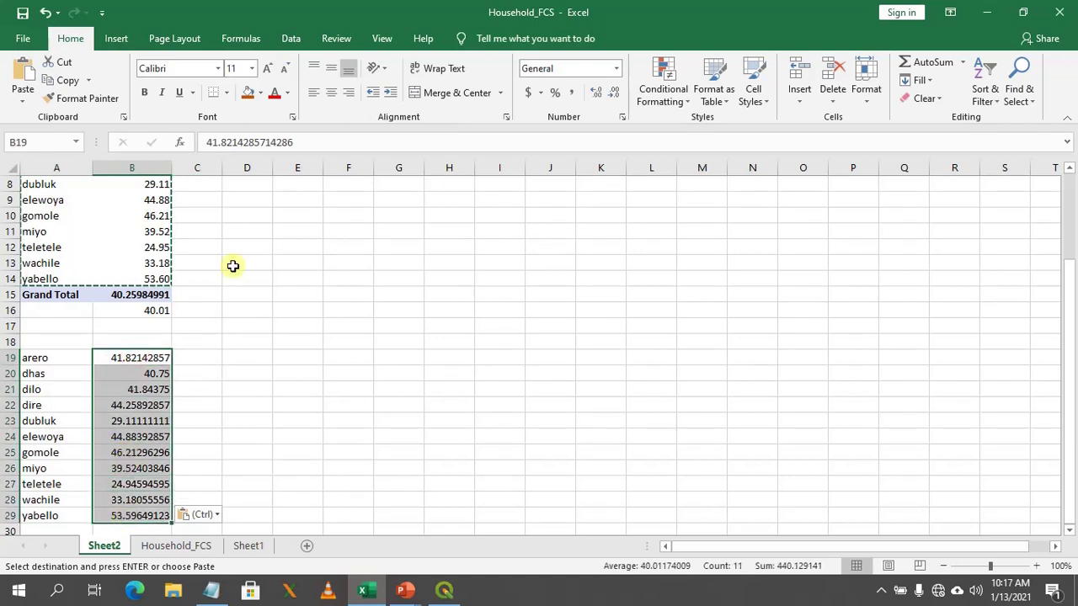
click(967, 65)
click(938, 101)
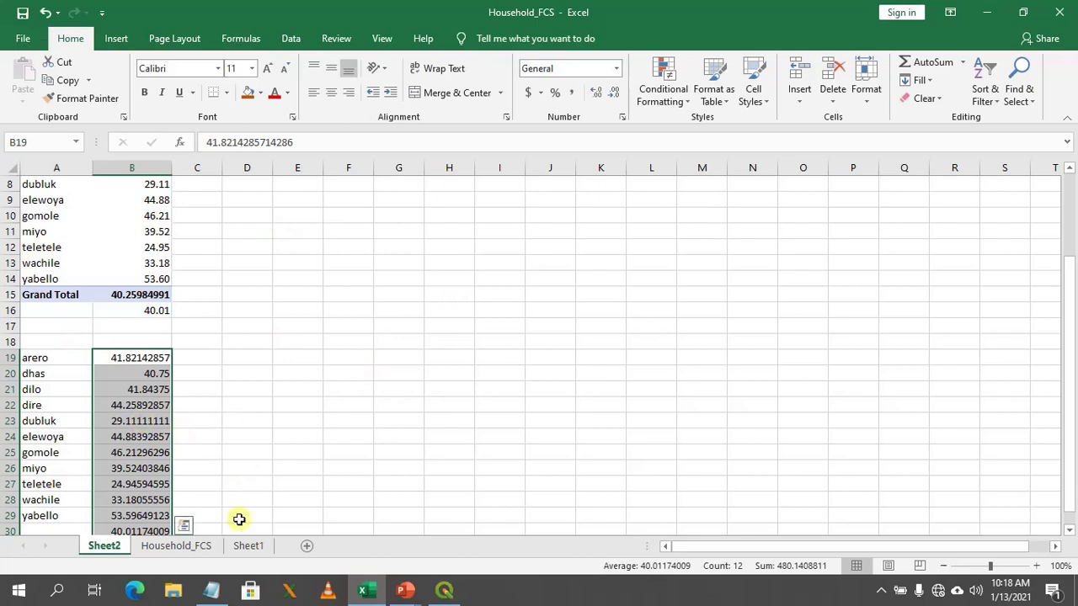
right_click(114, 551)
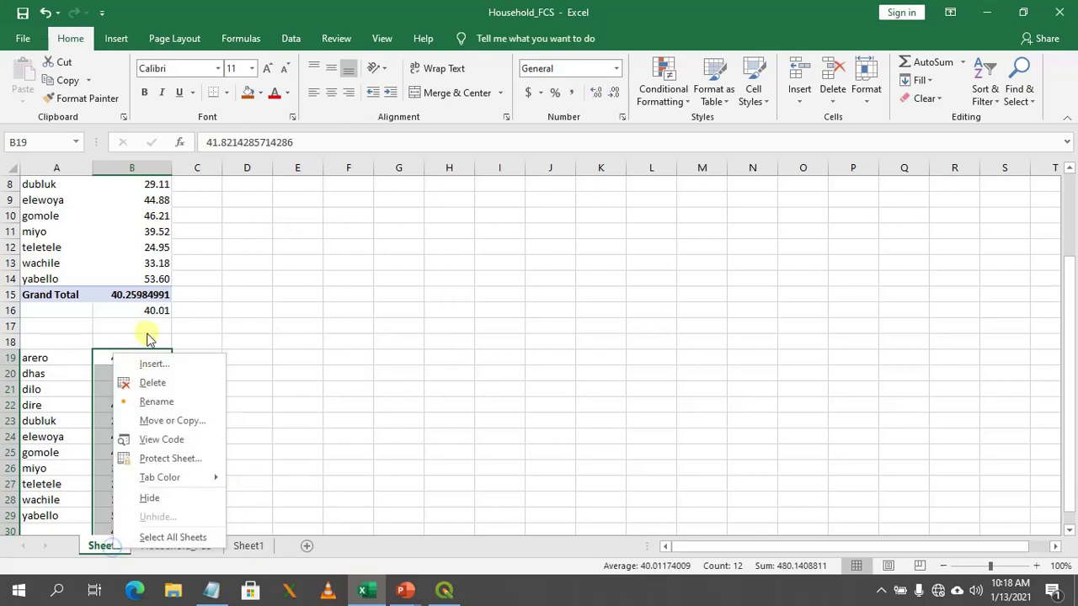
click(154, 386)
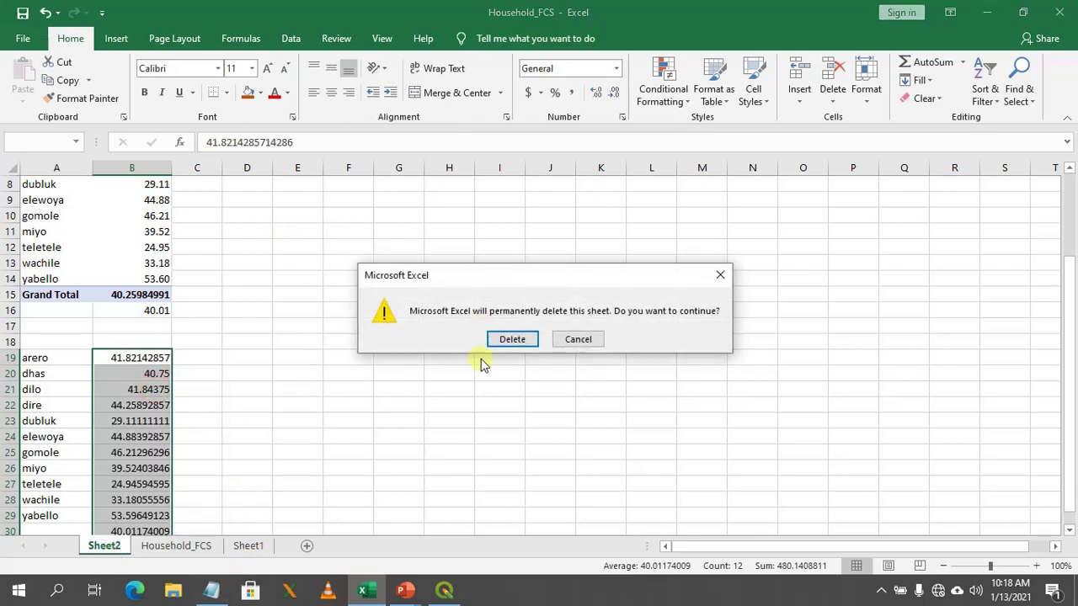
click(720, 275)
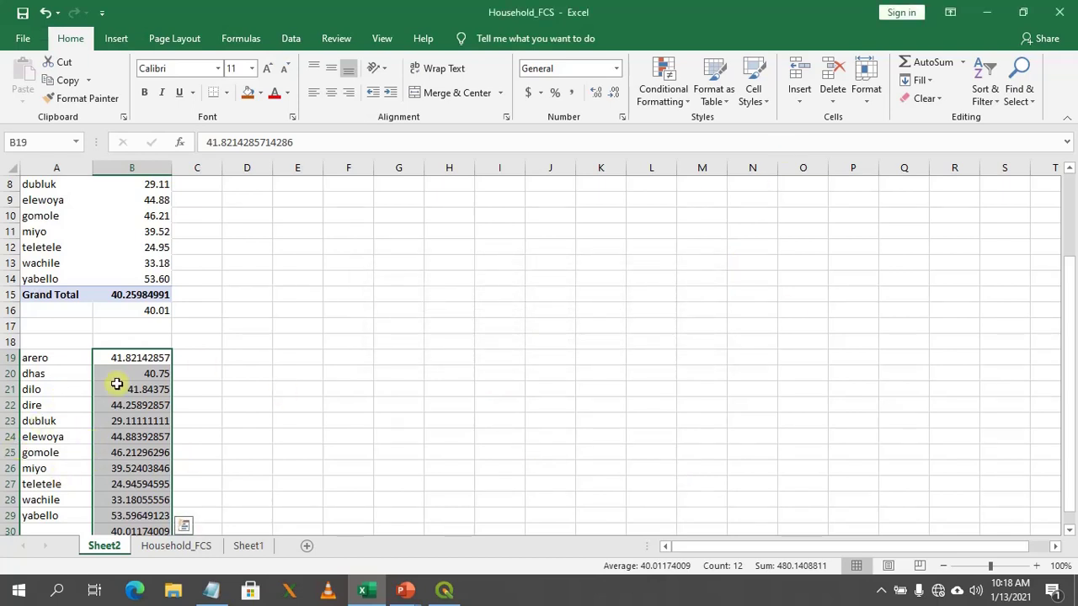
Select and copy the pasted district table A19:B30, and try to save the Household_FCS workbook.
drag(33, 358, 157, 403)
key(ctrl+c)
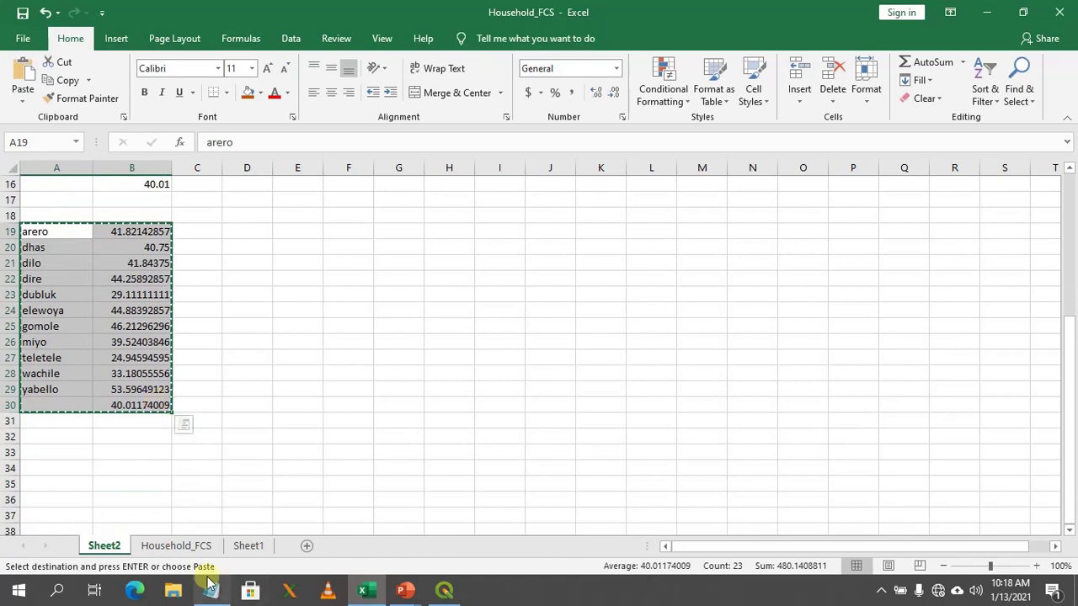
click(23, 13)
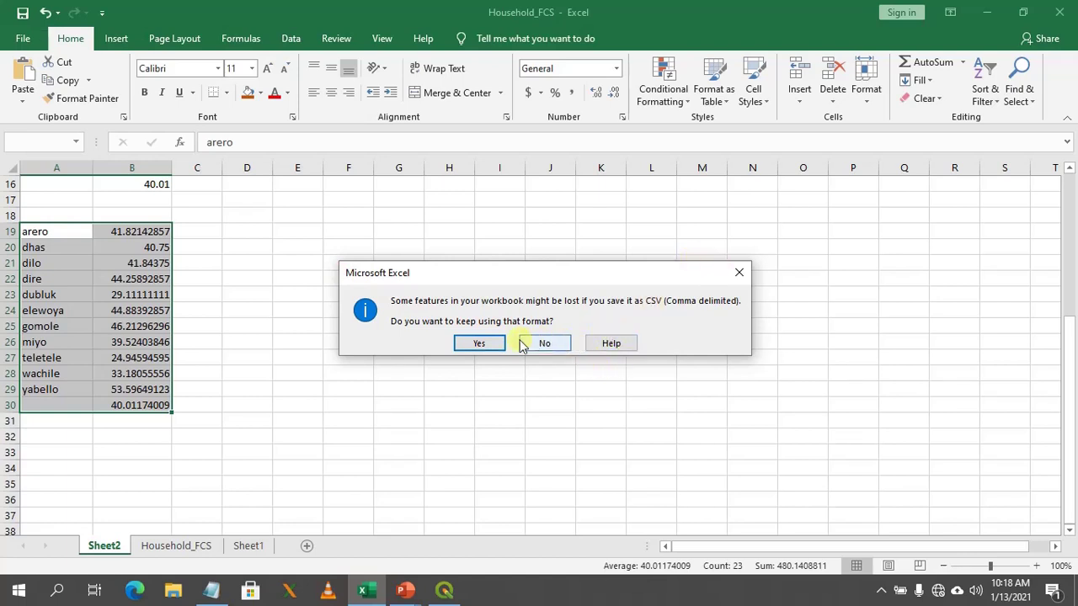
click(739, 269)
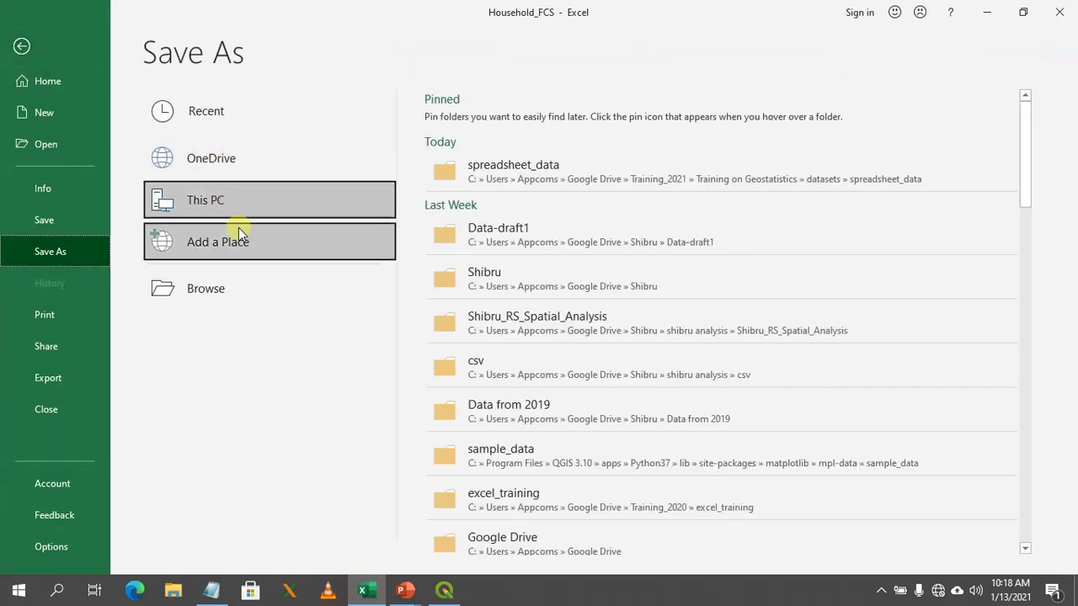
Create a blank workbook and paste the district table A19:B30 from Household_FCS into it at A1.
click(46, 114)
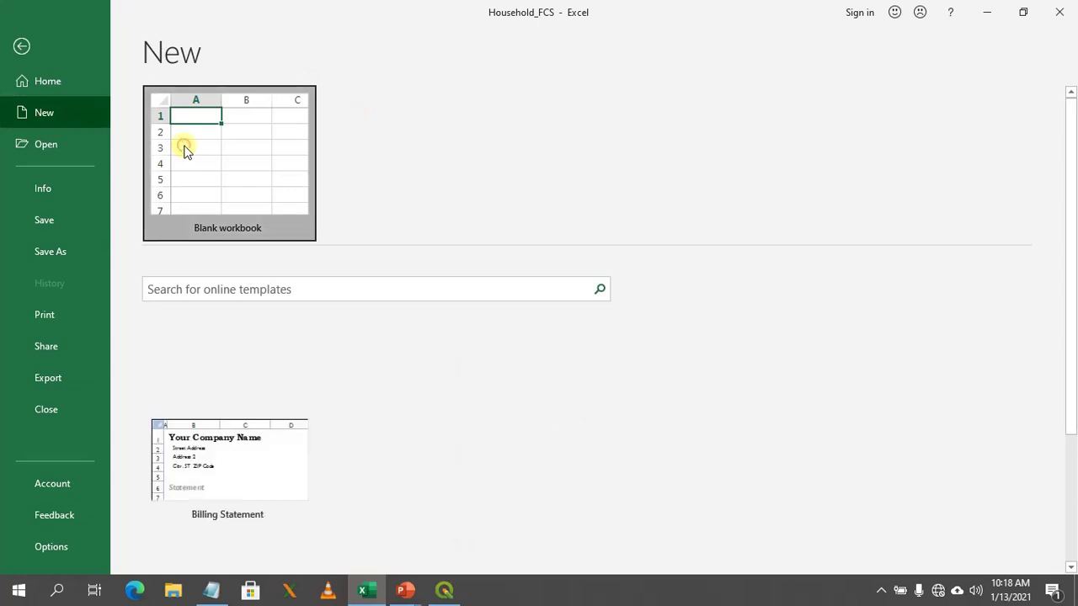
click(186, 149)
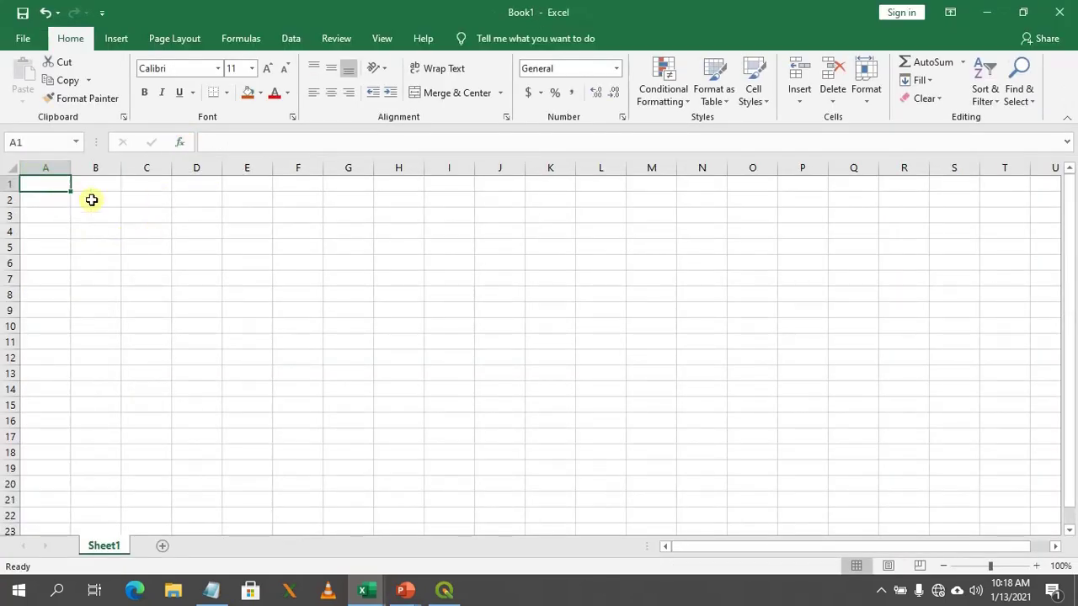
mouse_move(377, 594)
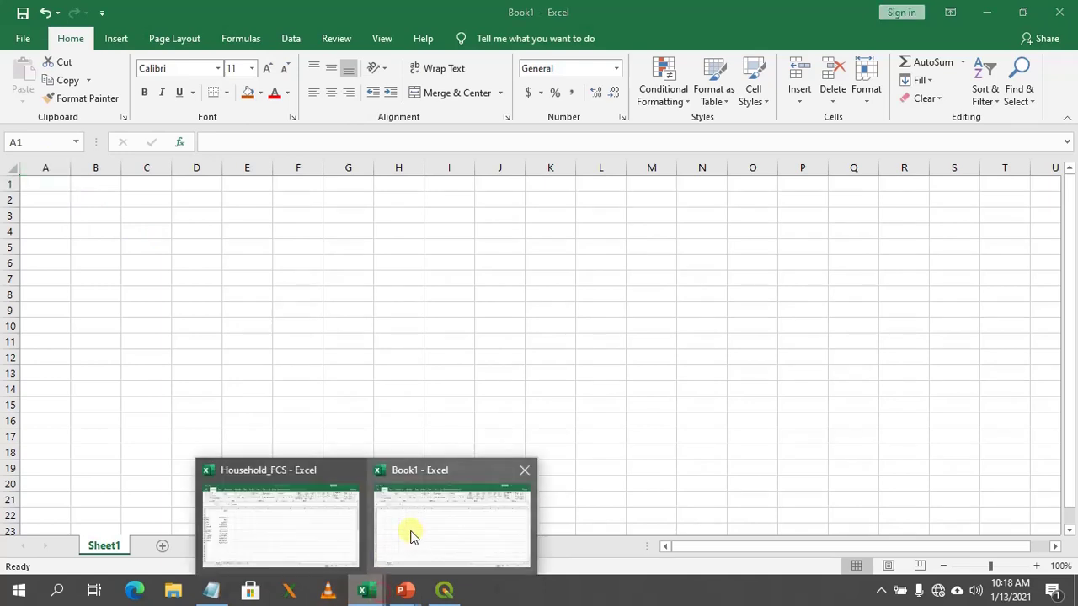
click(318, 521)
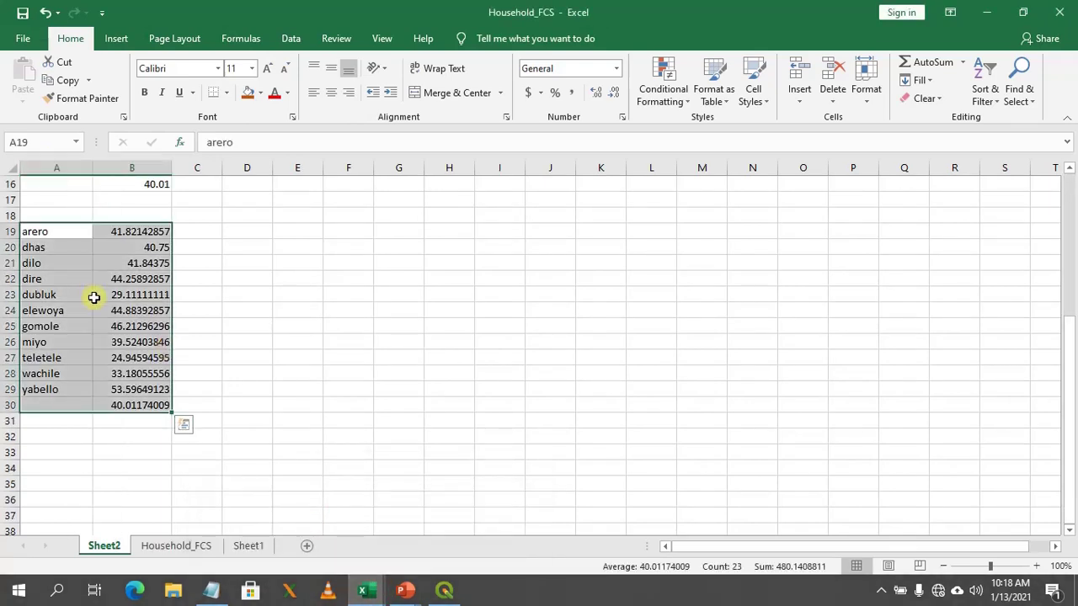
key(ctrl+c)
mouse_move(365, 589)
click(492, 518)
key(ctrl+v)
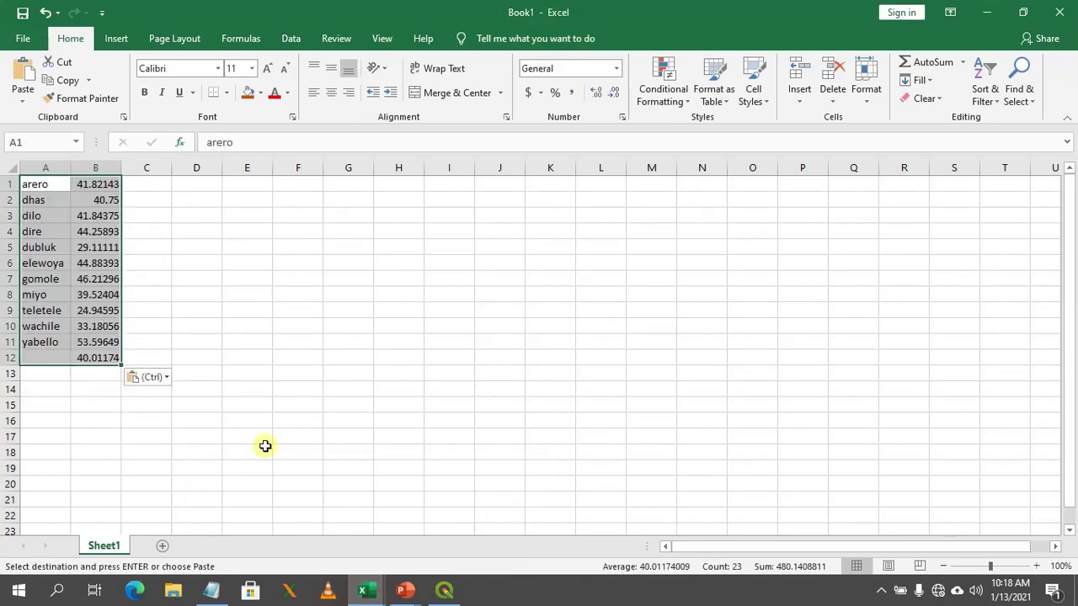
Save the new workbook as FCS in the spreadsheet_data folder, in Excel Workbook format.
click(24, 42)
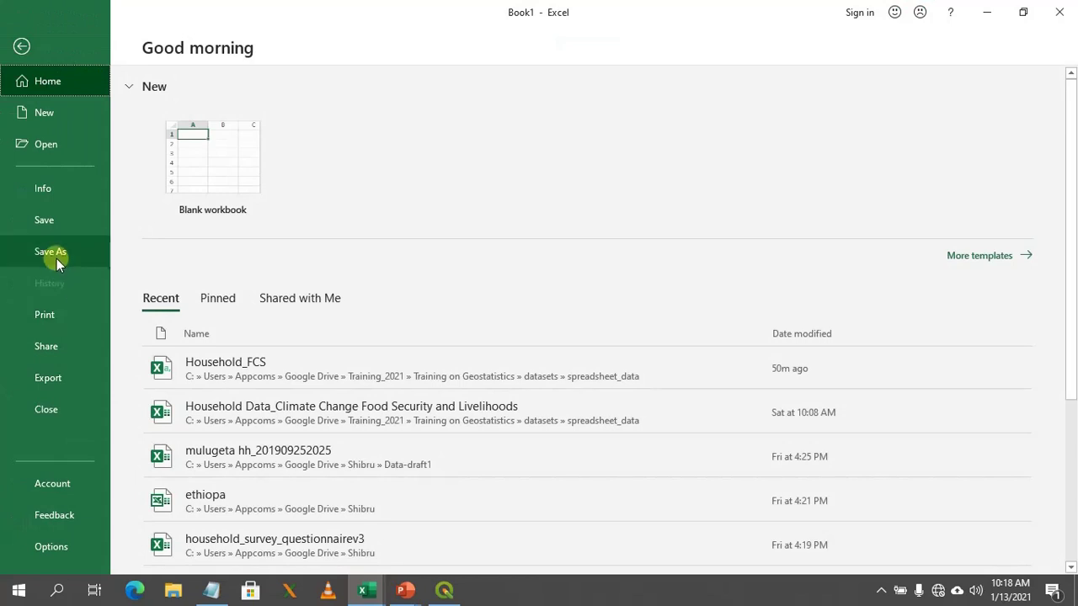
click(57, 258)
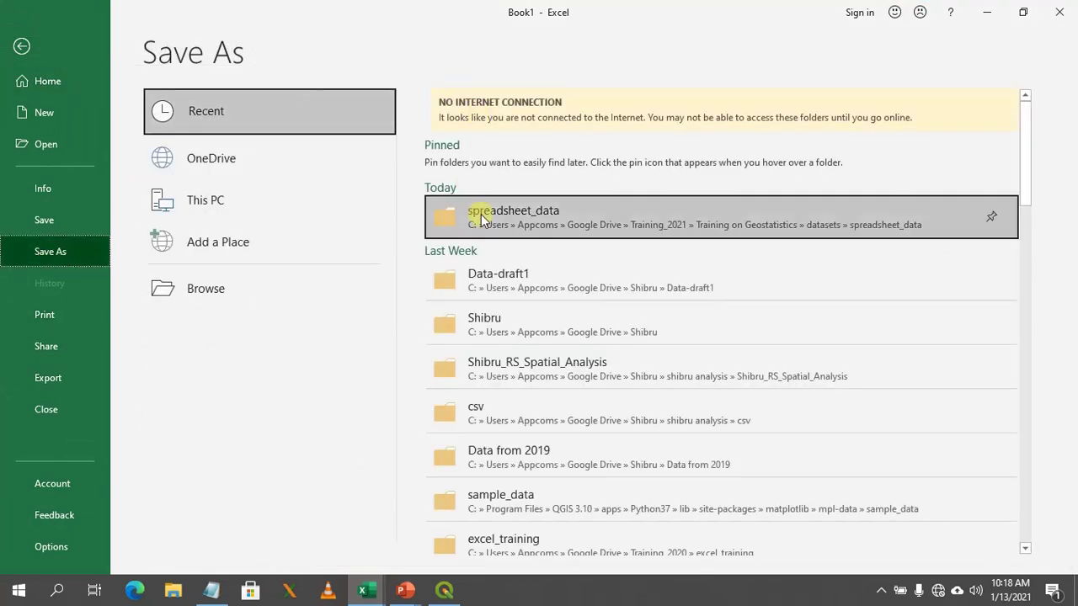
click(481, 214)
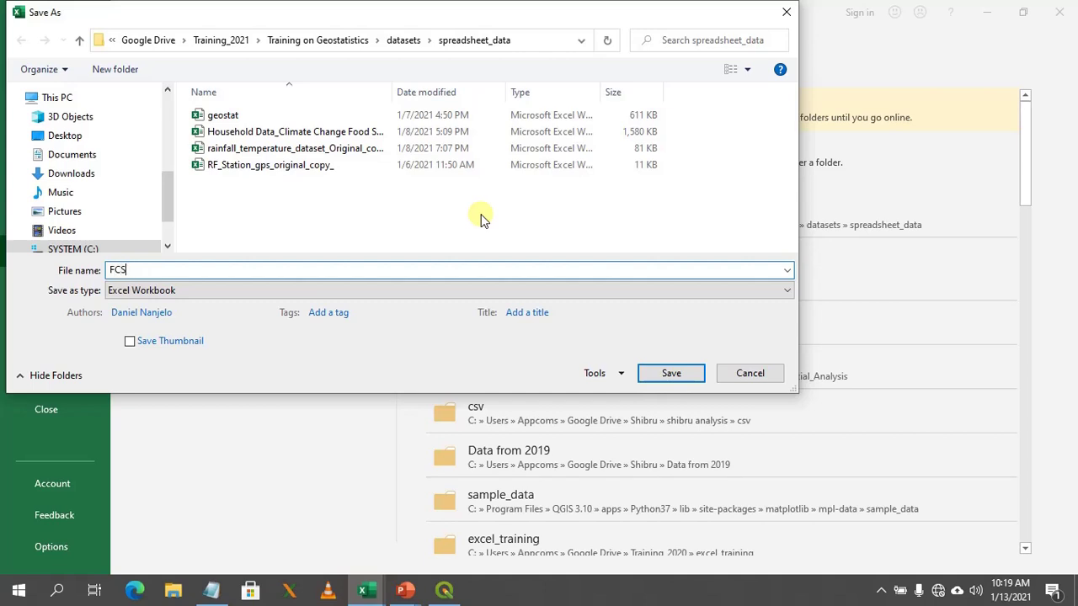
click(672, 376)
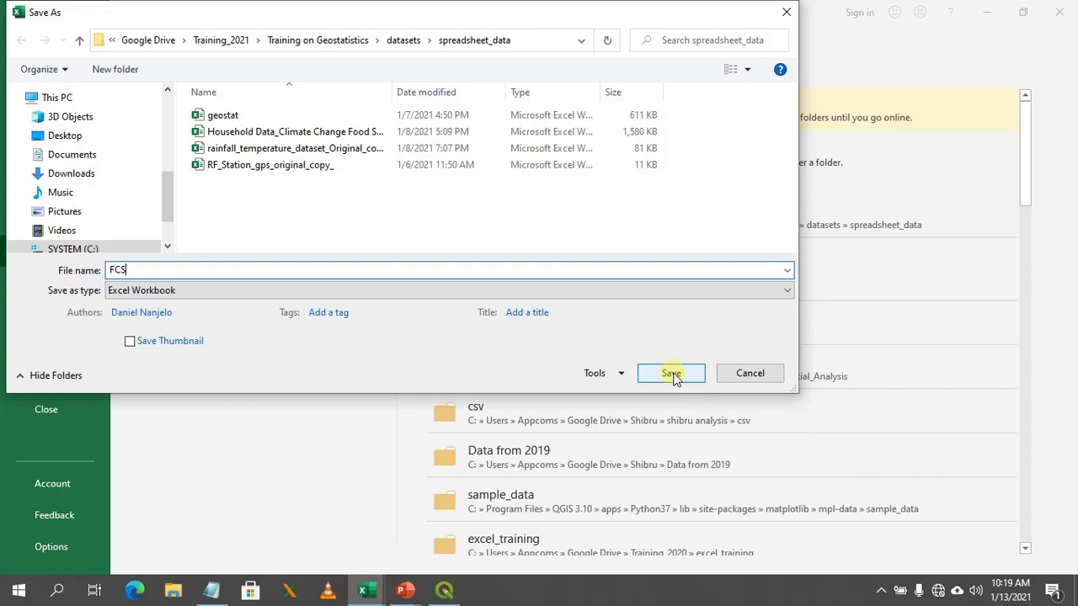
click(671, 375)
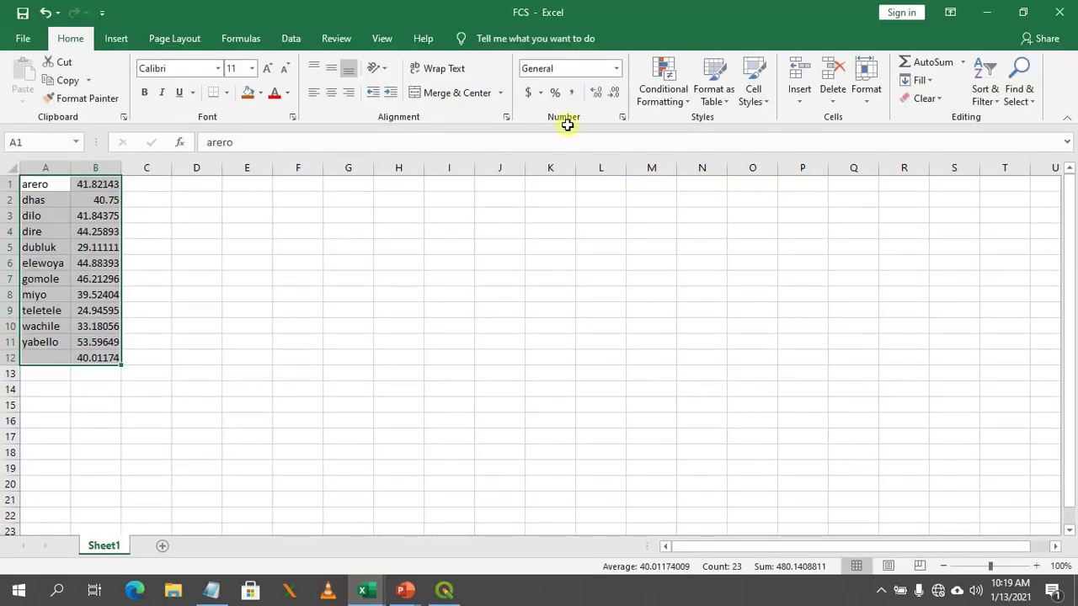
Close the Household_FCS and FCS workbooks and return to the districts map in QGIS.
click(986, 13)
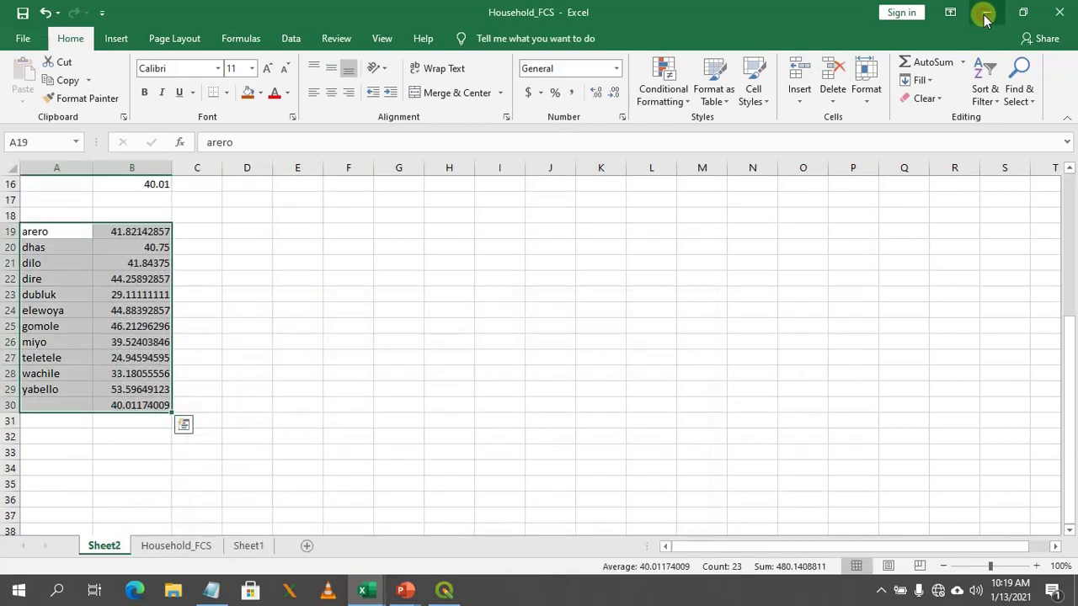
click(1058, 11)
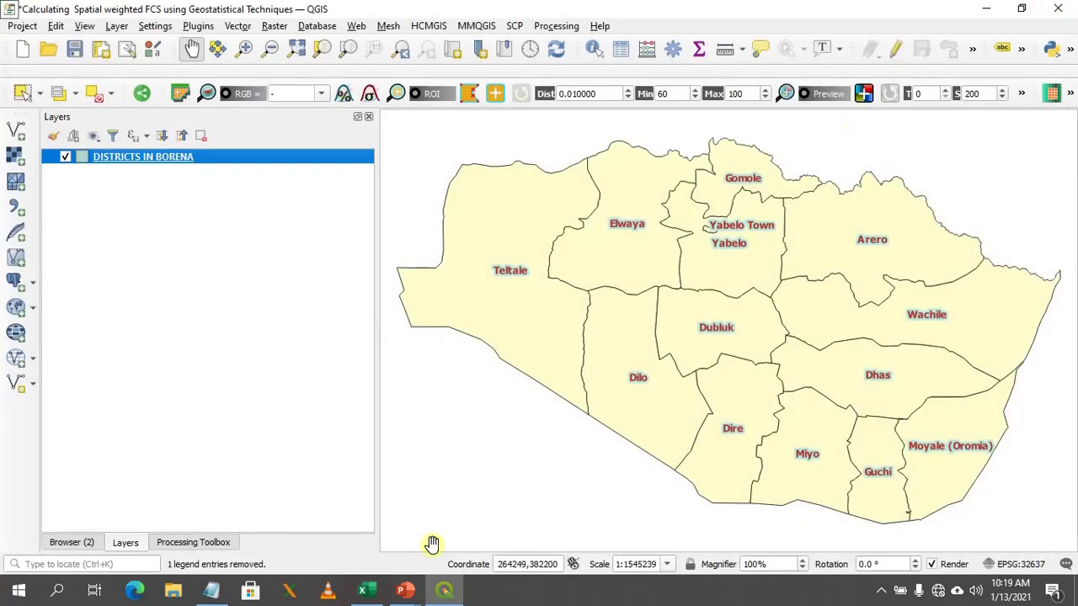
click(386, 593)
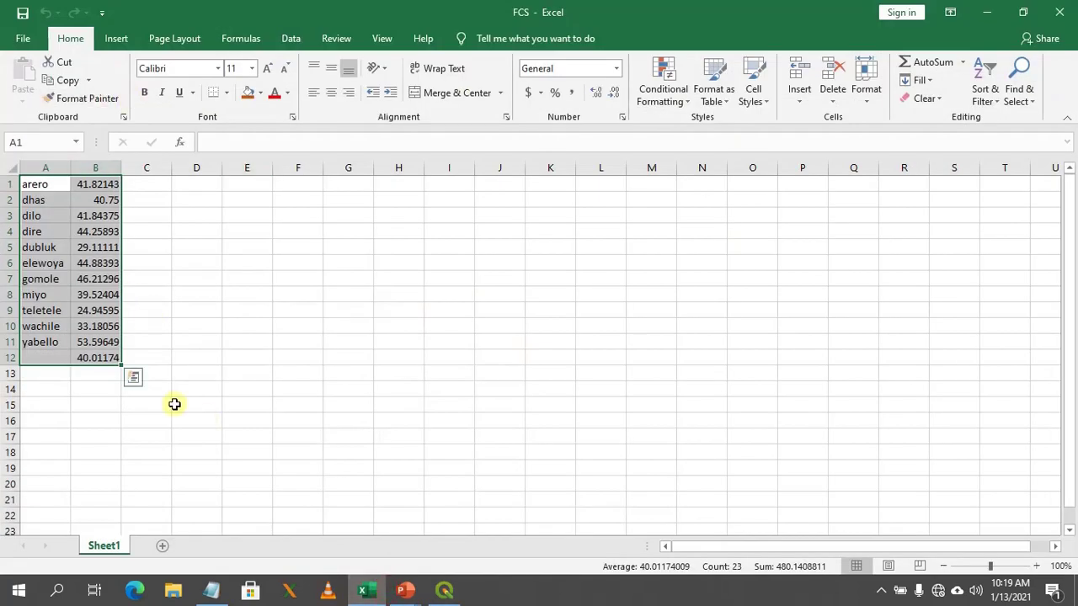
click(1058, 12)
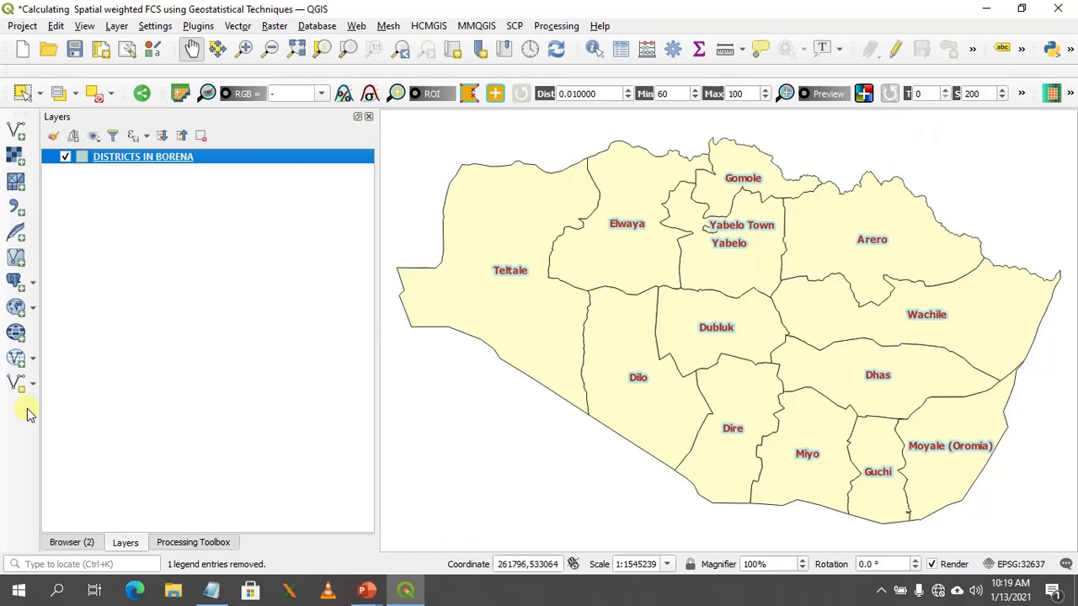
Choose Household_FCS from the spreadsheet_data folder as the delimited text source and check the fields available for X coordinates.
click(16, 207)
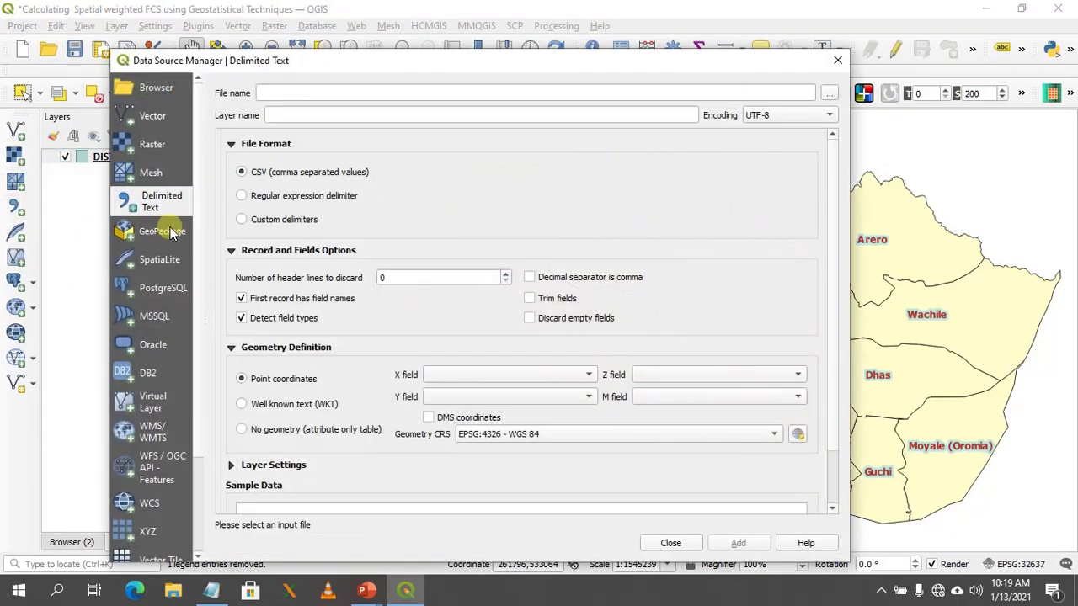
click(830, 93)
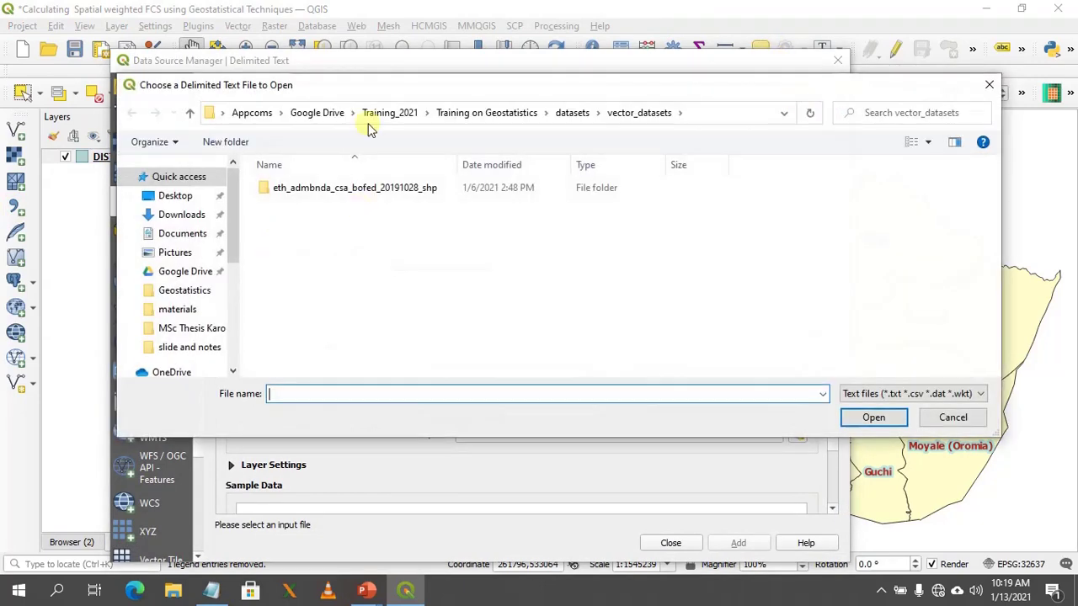
click(572, 112)
click(337, 240)
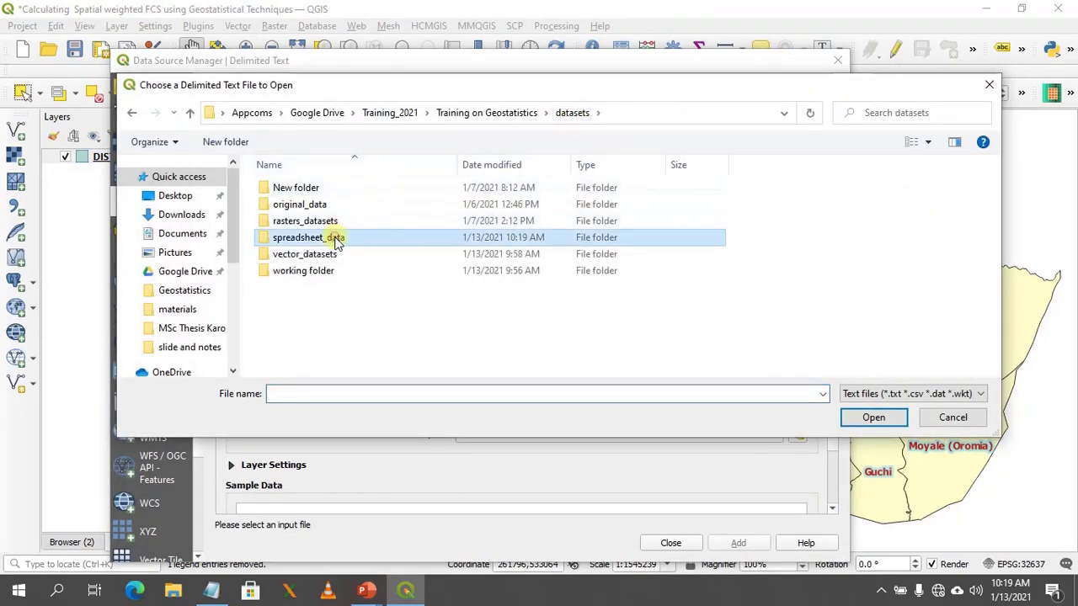
double_click(337, 240)
click(310, 188)
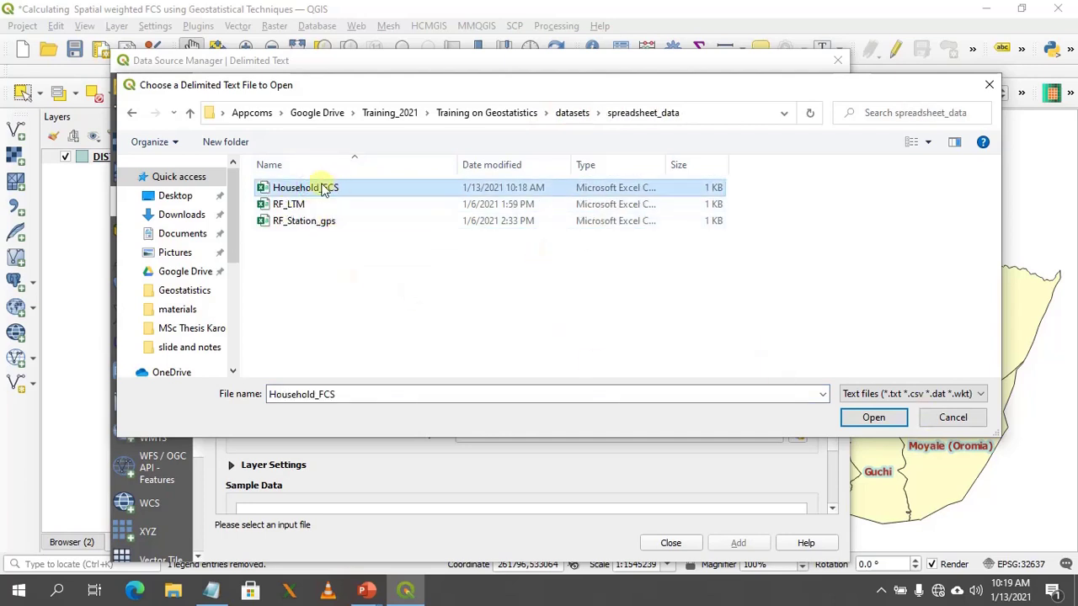
click(876, 417)
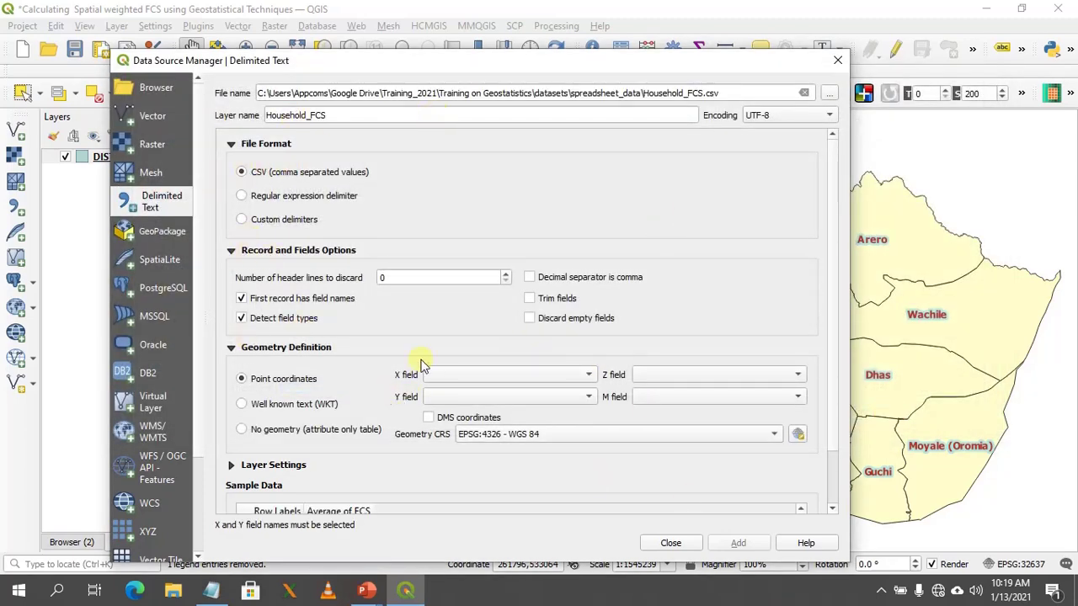
click(579, 381)
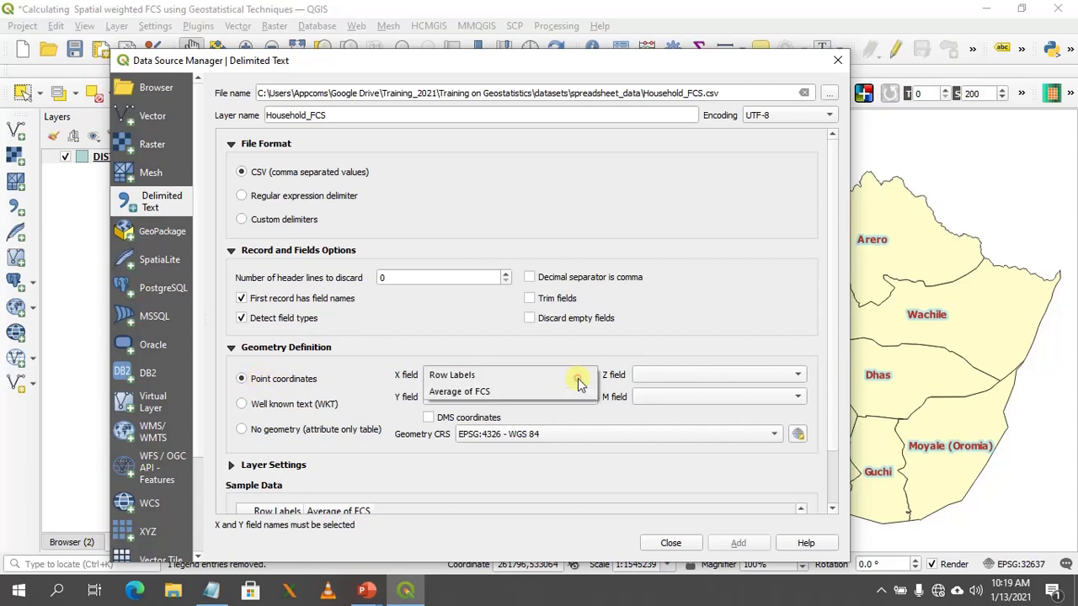
click(587, 341)
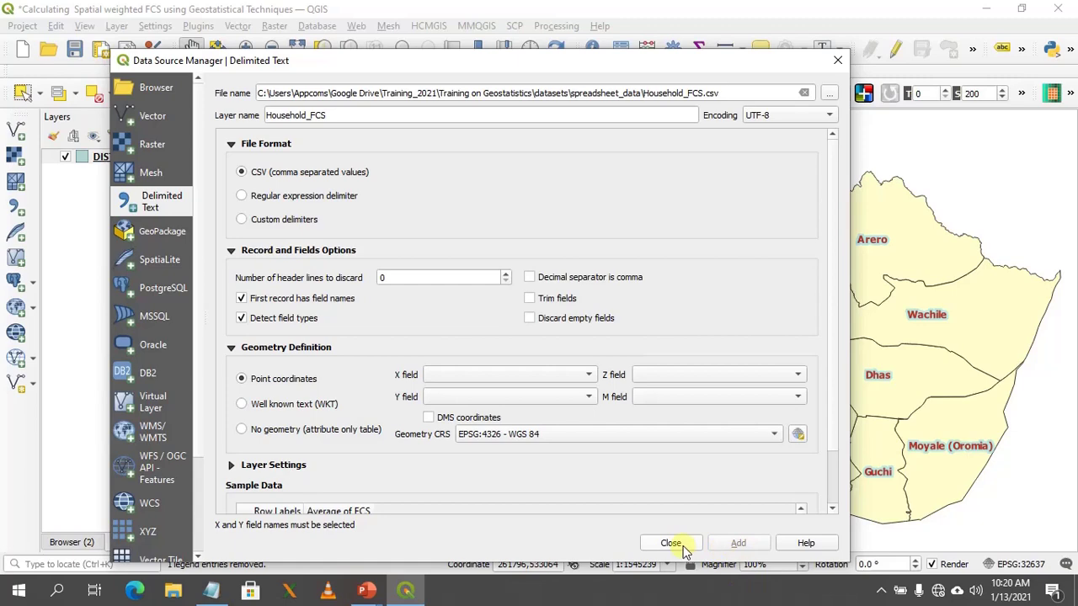
click(879, 593)
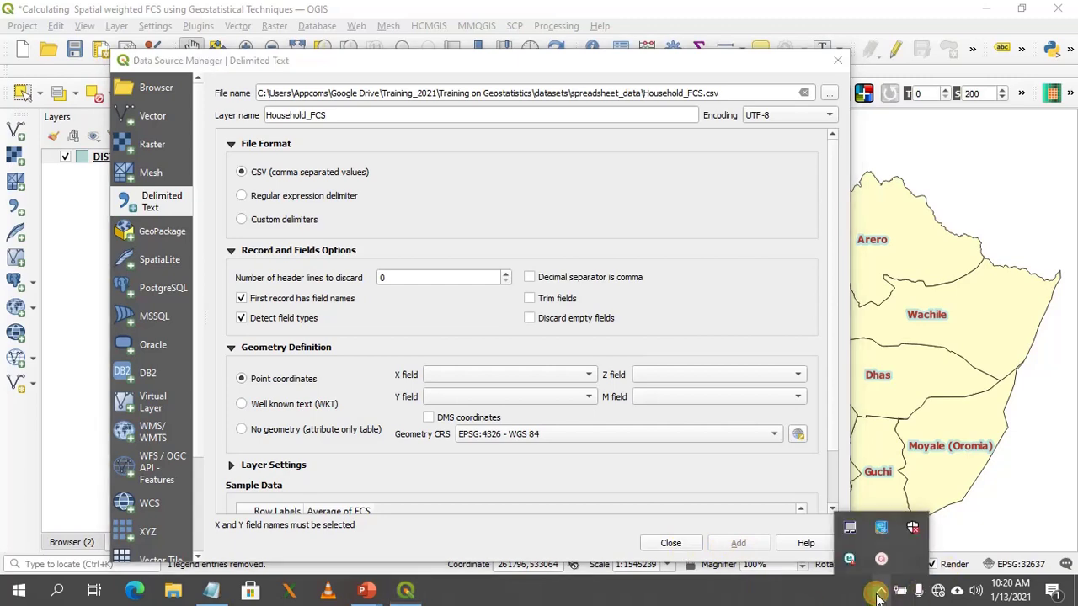
click(881, 559)
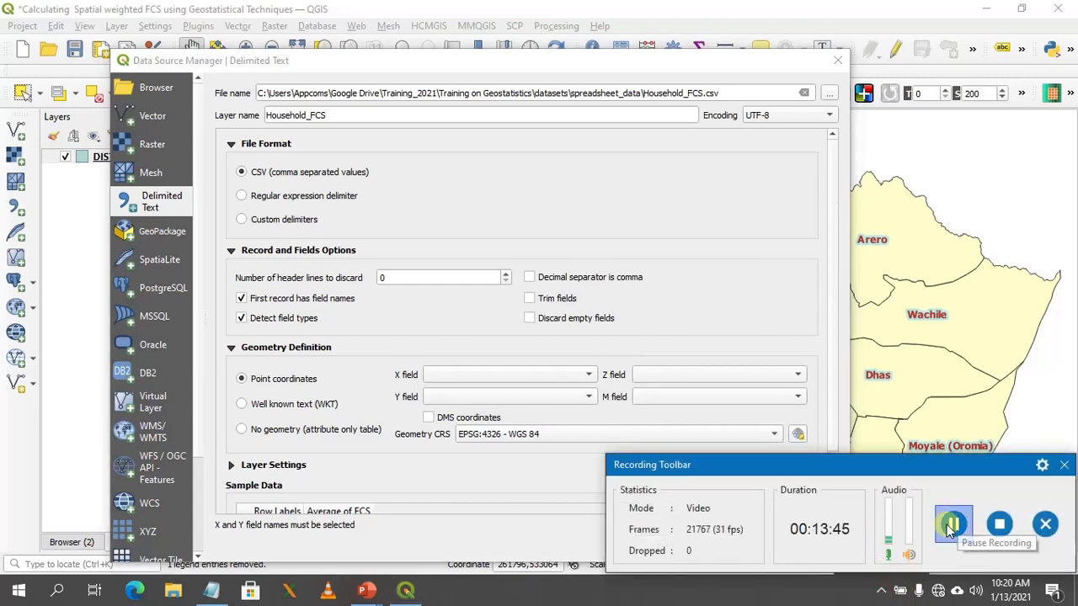
click(952, 525)
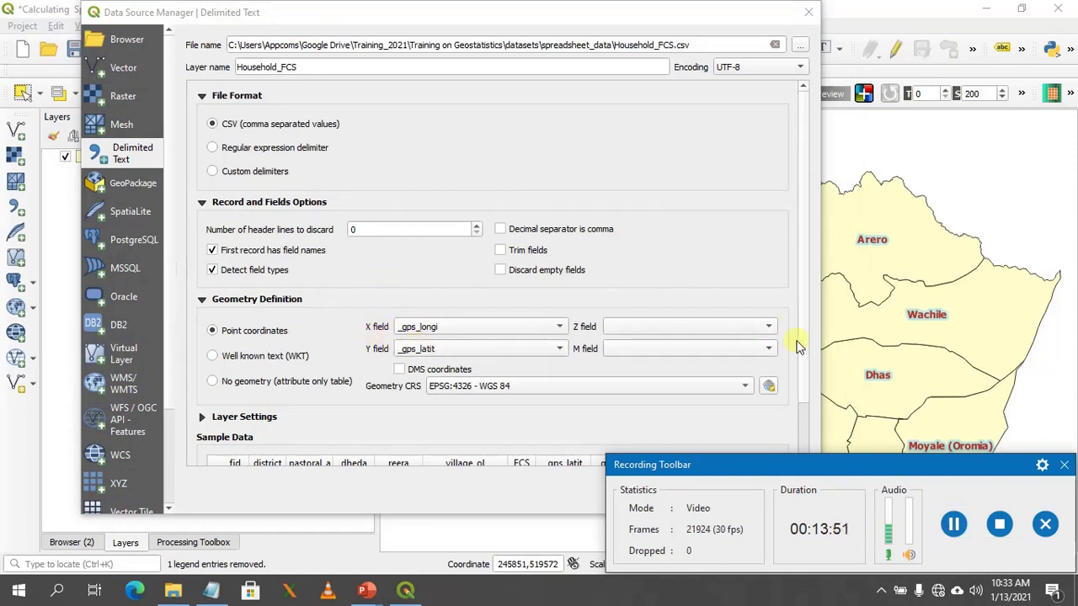
Add Household_FCS as a point layer with geometry CRS EPSG:4326 - WGS 84 and close the Data Source Manager.
click(802, 368)
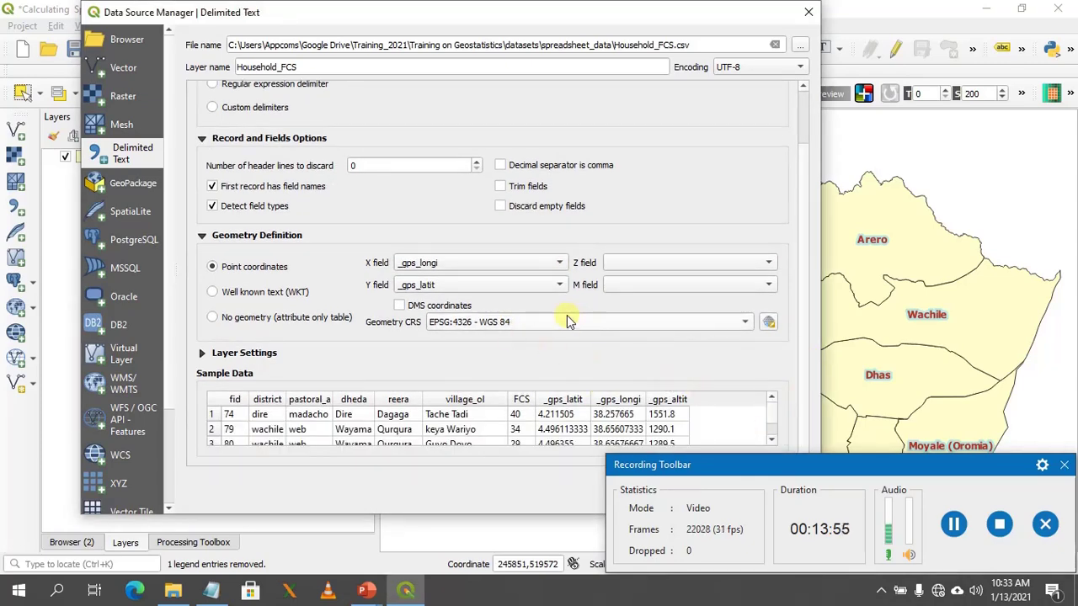
click(750, 322)
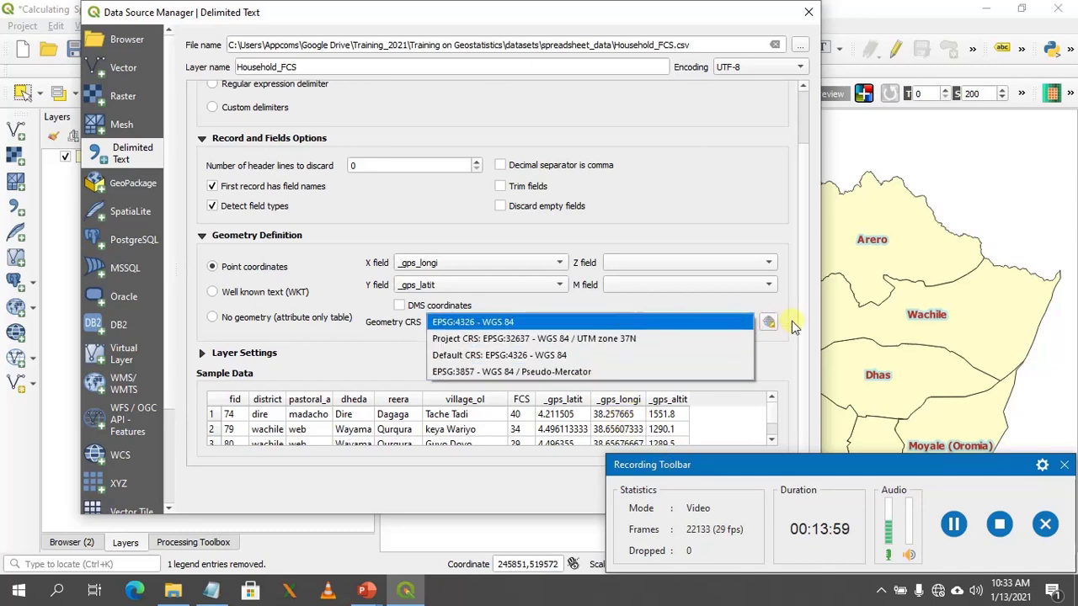
click(773, 326)
click(770, 319)
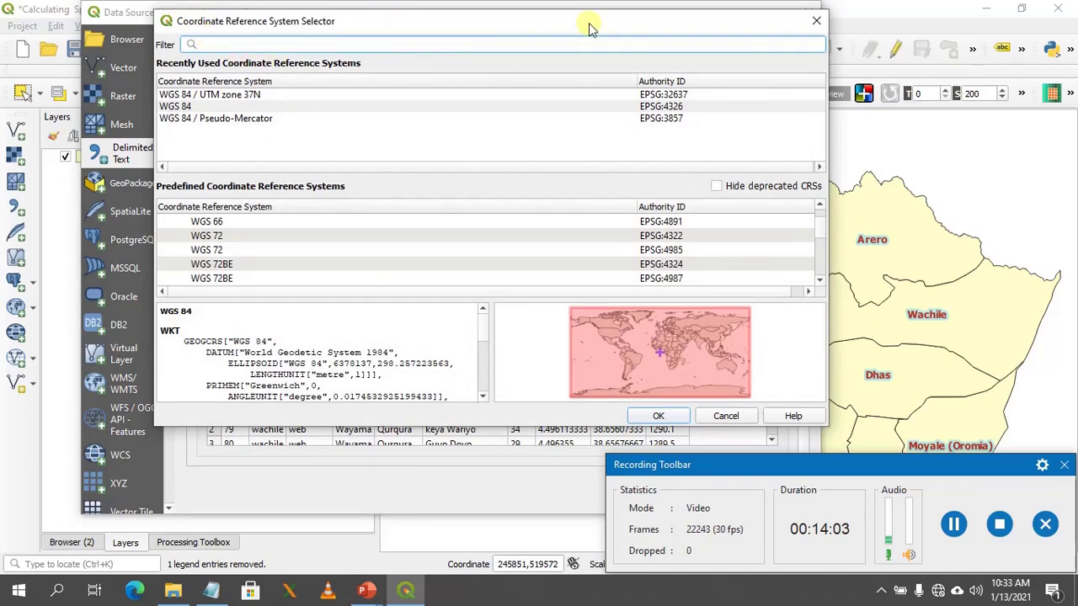
click(811, 21)
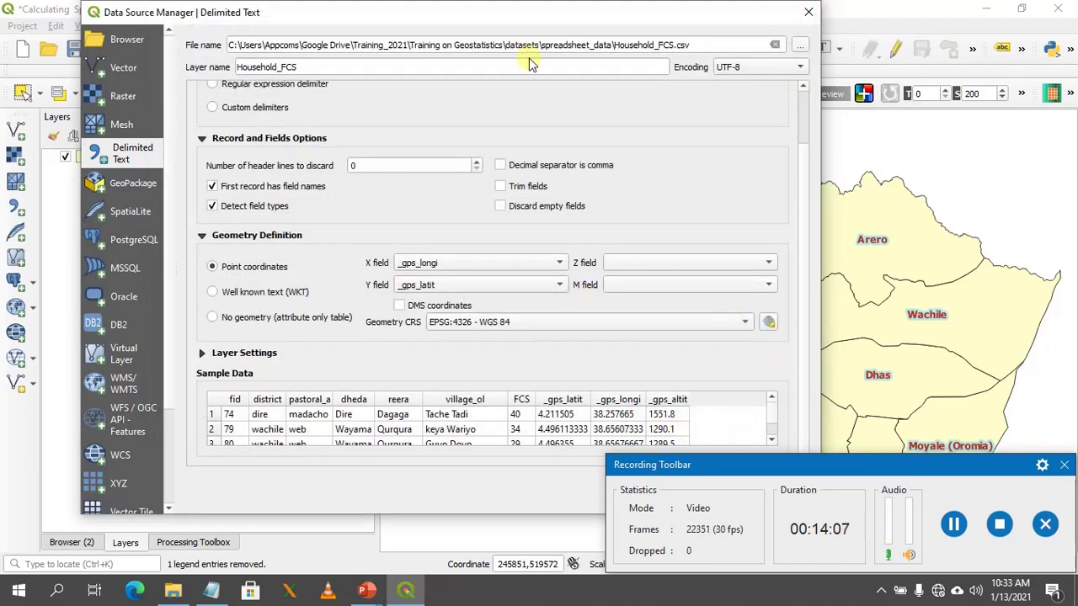
click(579, 23)
drag(487, 4, 437, 49)
click(666, 386)
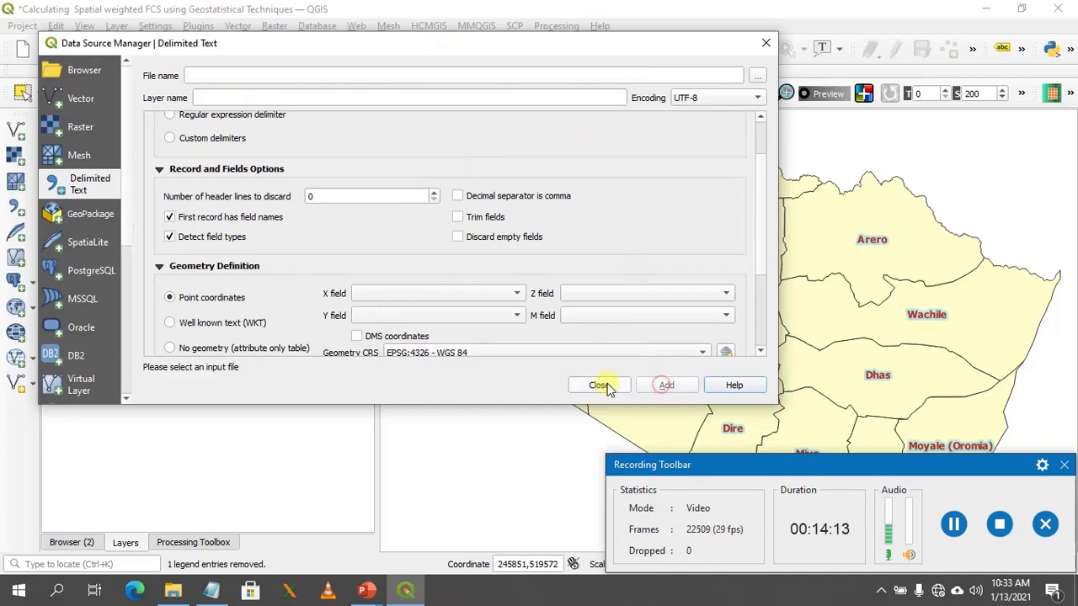
click(607, 384)
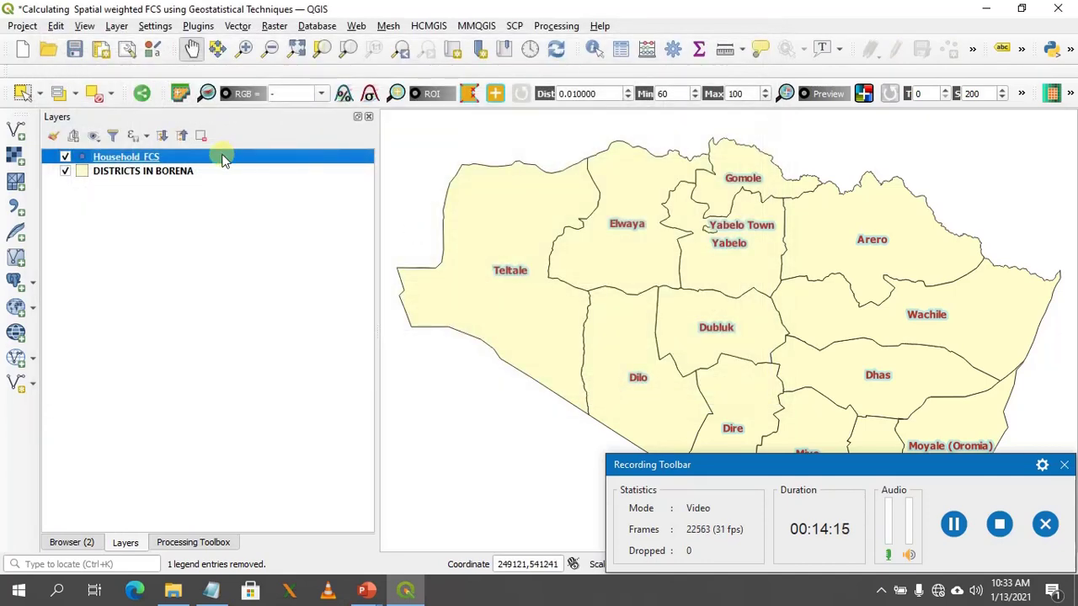
Zoom the map to the extent of the Household_FCS layer.
click(124, 160)
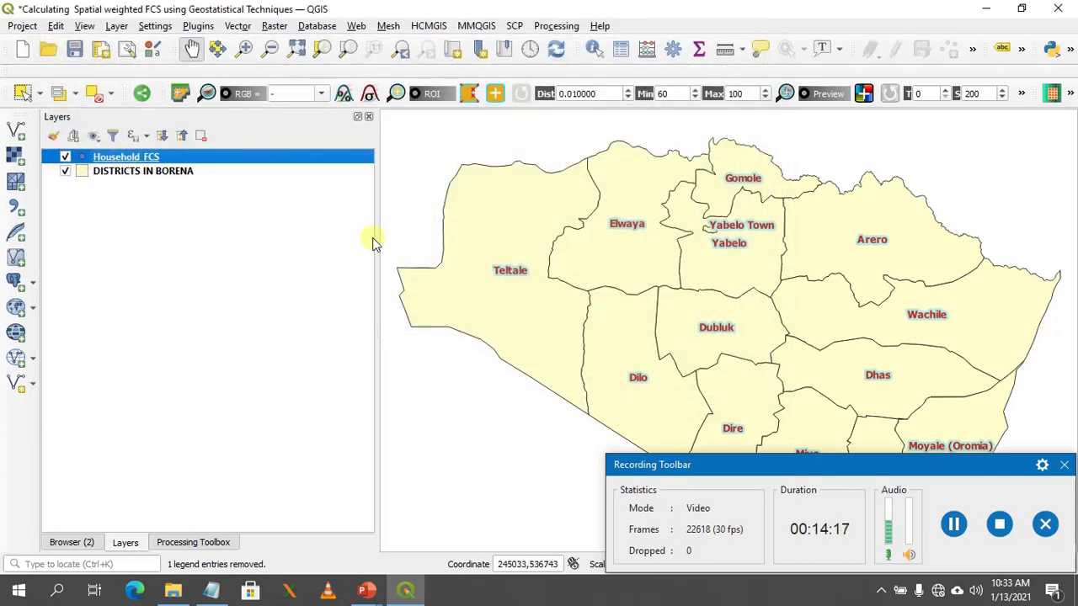
drag(772, 465, 602, 343)
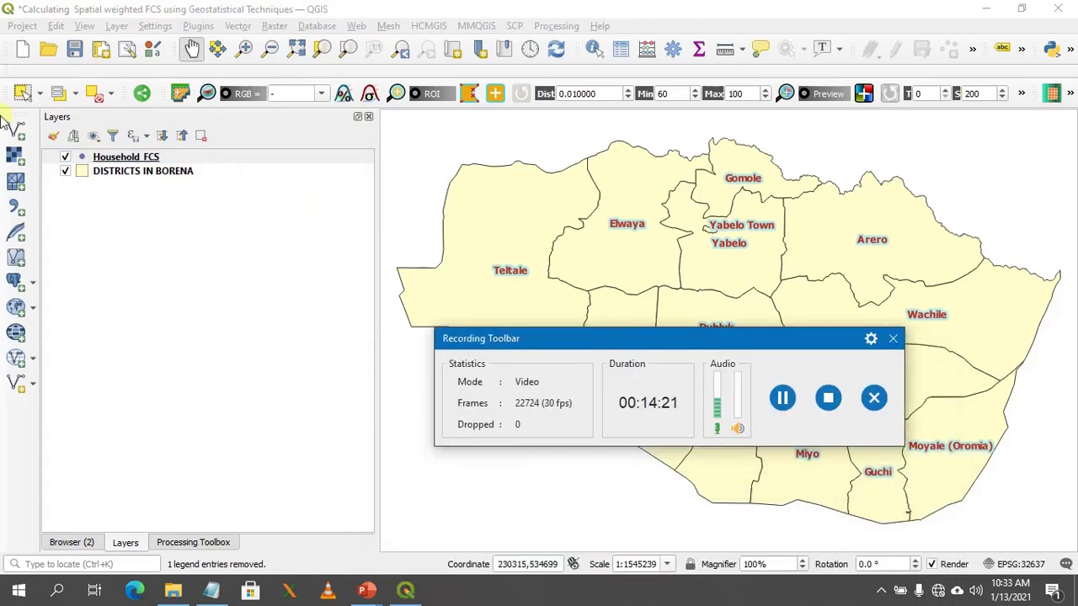
right_click(148, 157)
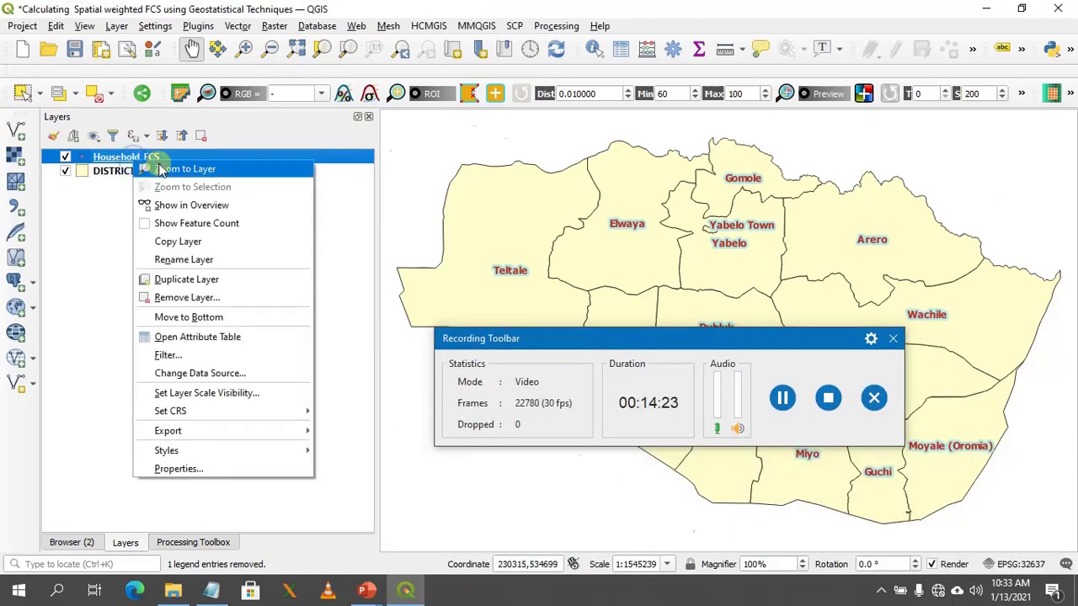
click(160, 169)
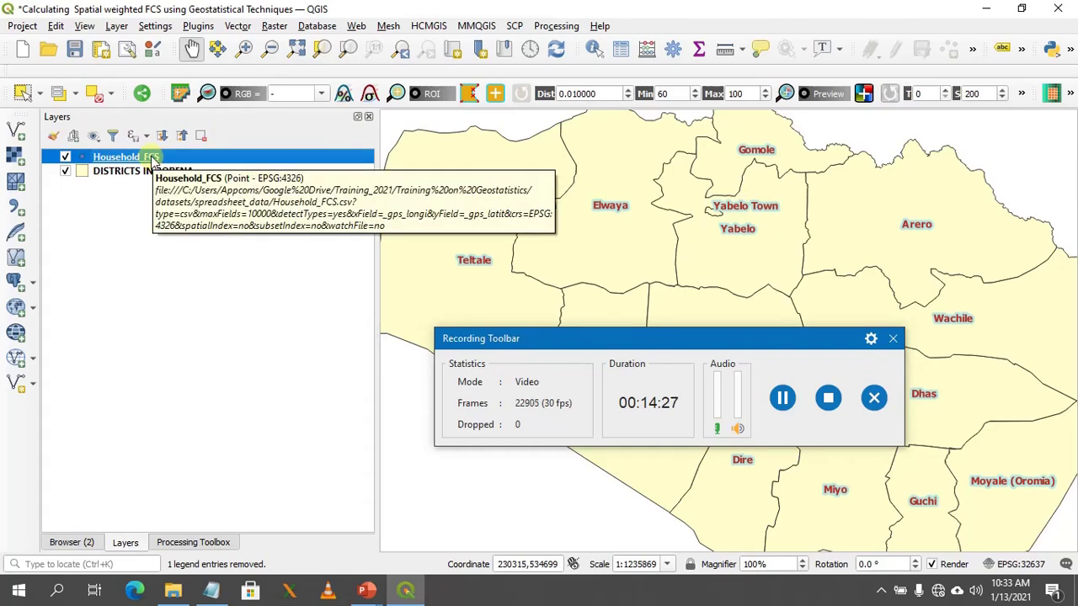
click(782, 398)
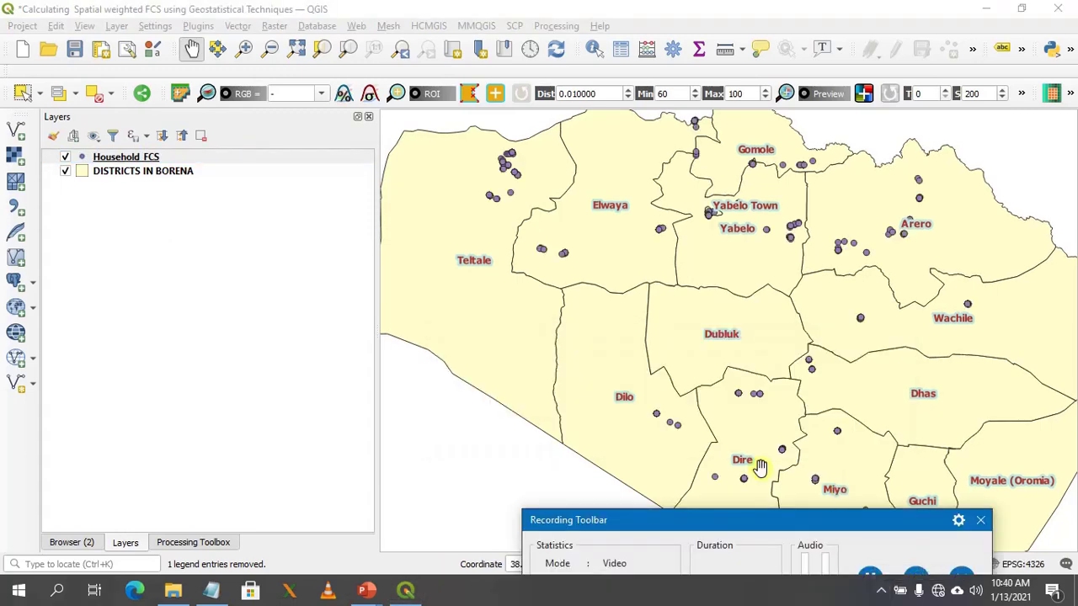
Switch to the PowerPoint slide show to review the list of workflow steps, and return to the QGIS map.
click(132, 173)
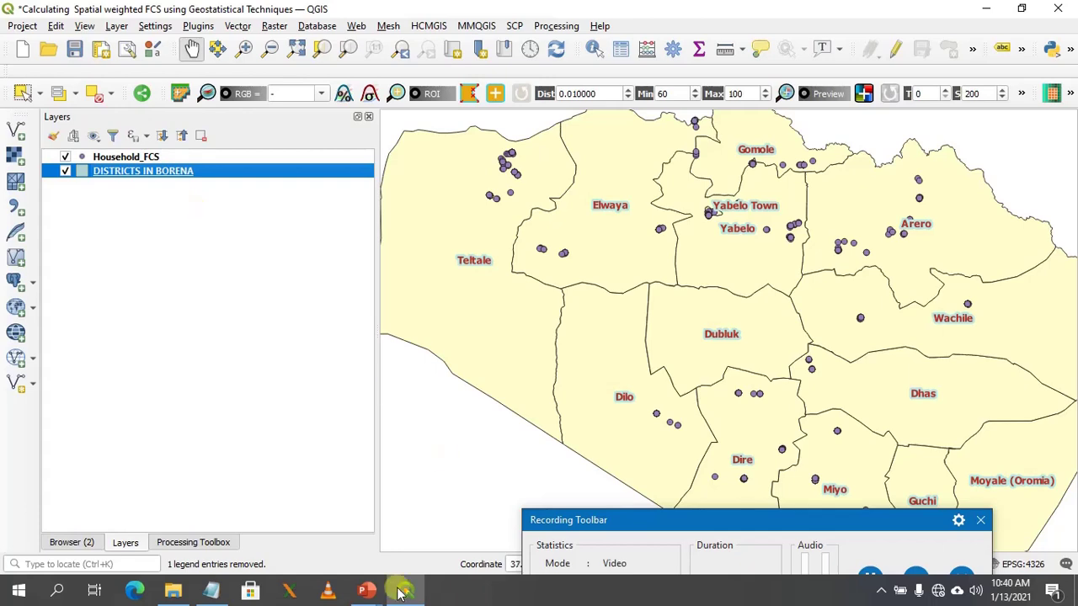
key(super+Tab)
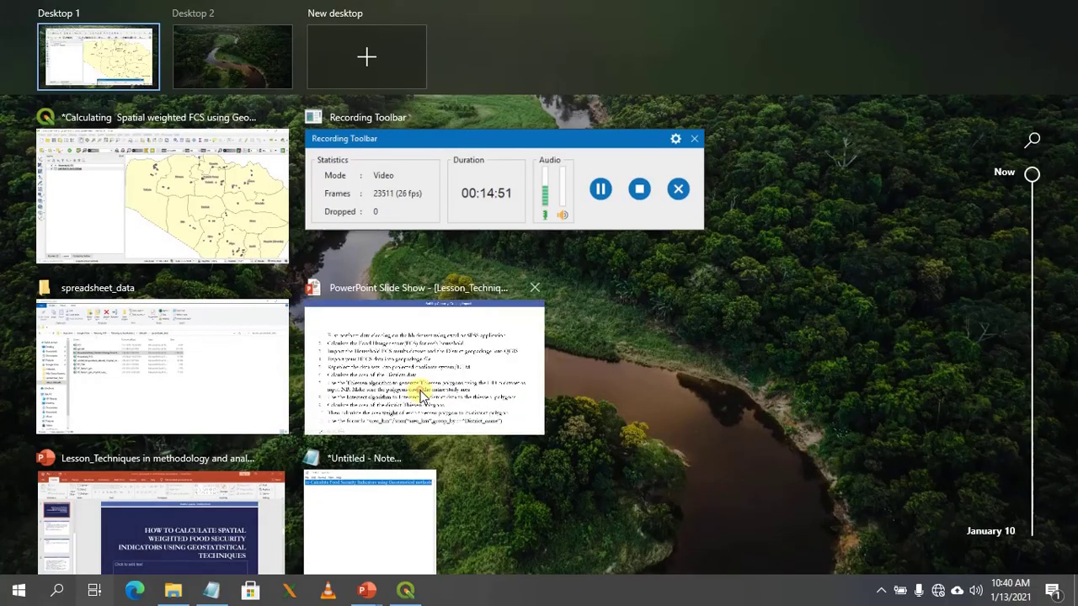
click(417, 387)
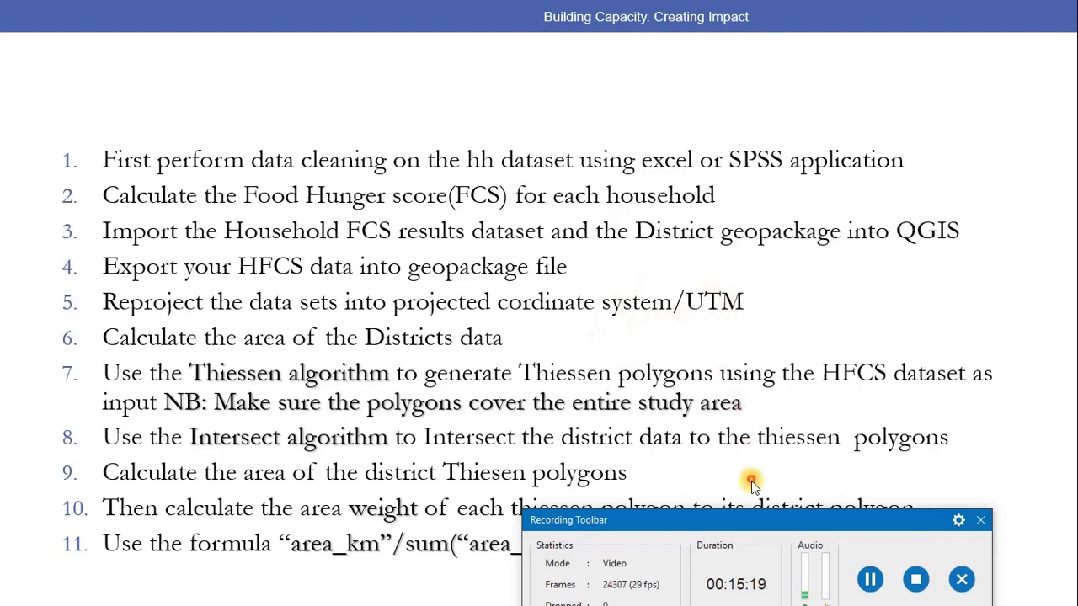
key(super+Tab)
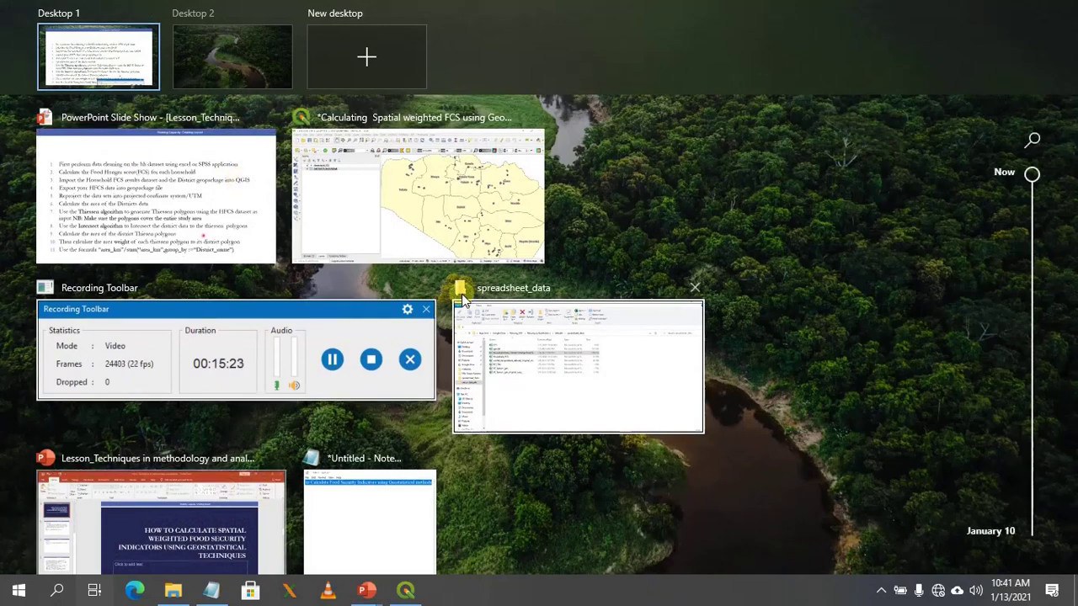
click(428, 253)
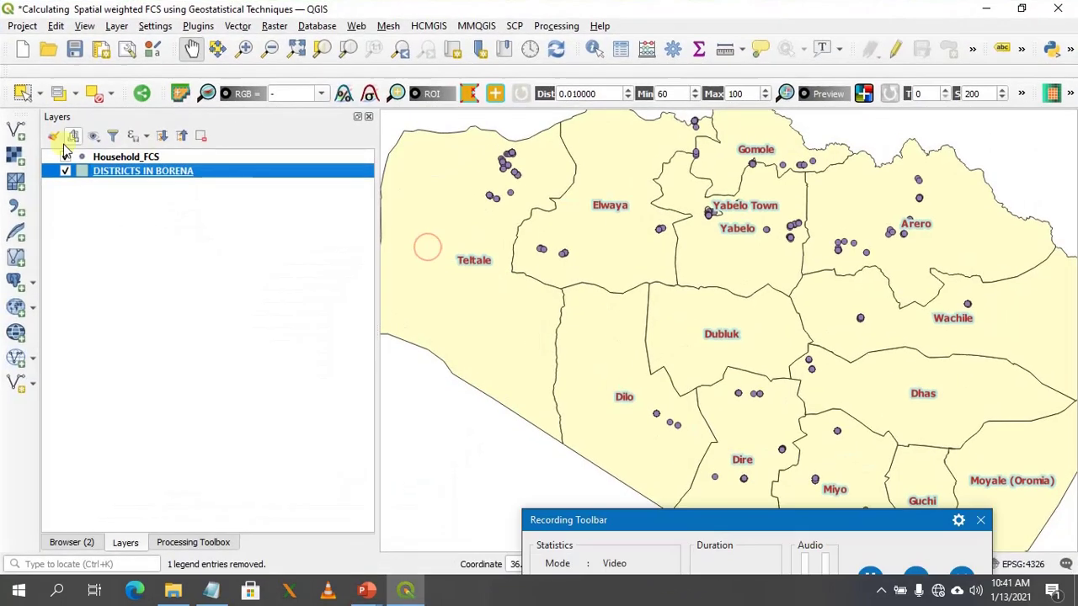
Check the source coordinate reference system of the DISTRICTS IN BORENA and Household_FCS layers in their properties.
click(155, 171)
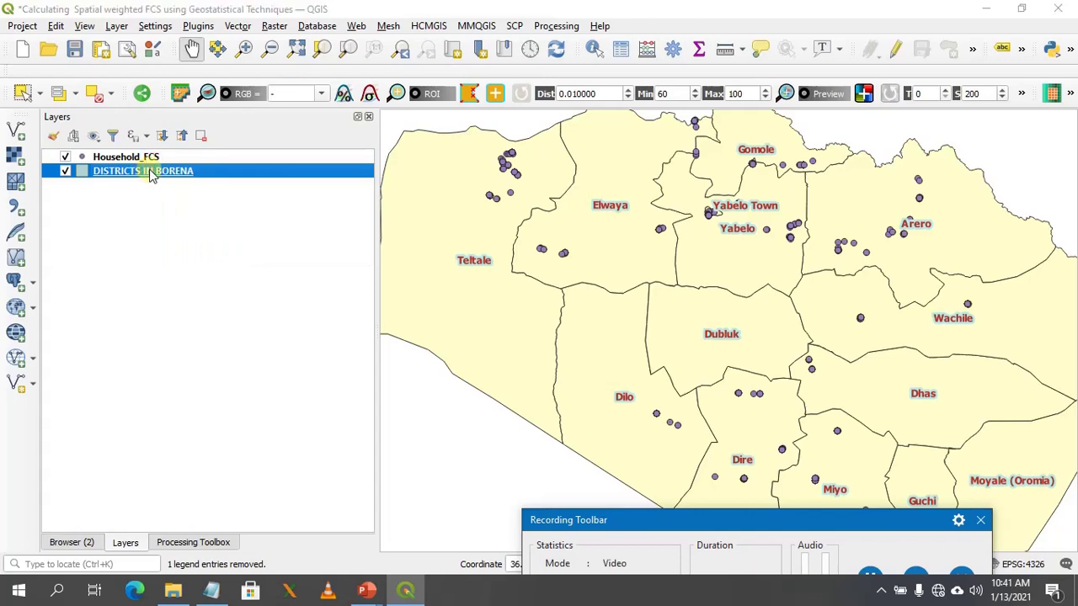
double_click(150, 172)
click(191, 140)
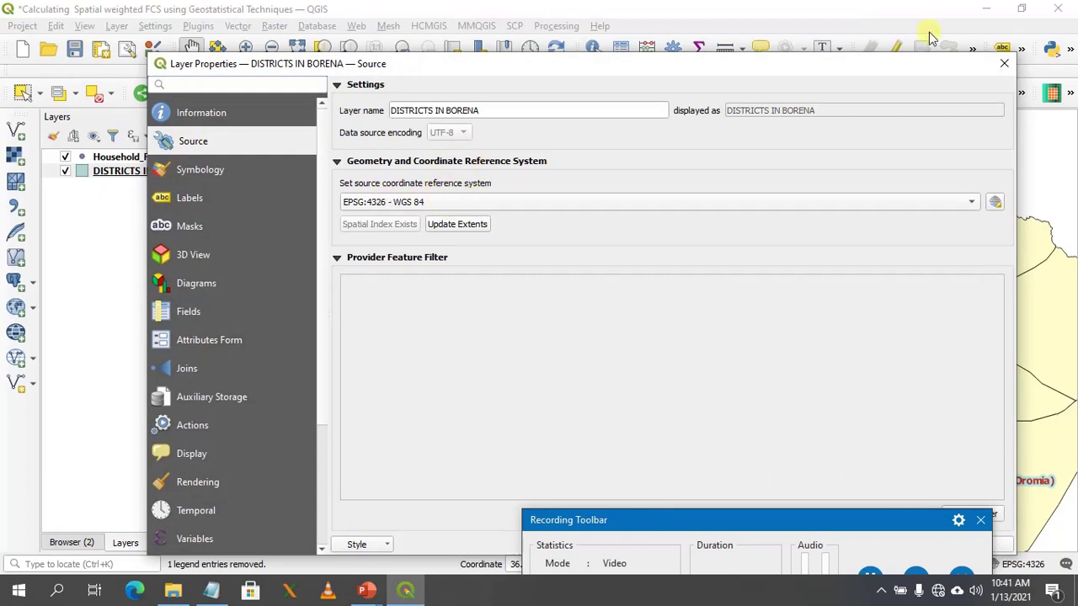
click(1004, 65)
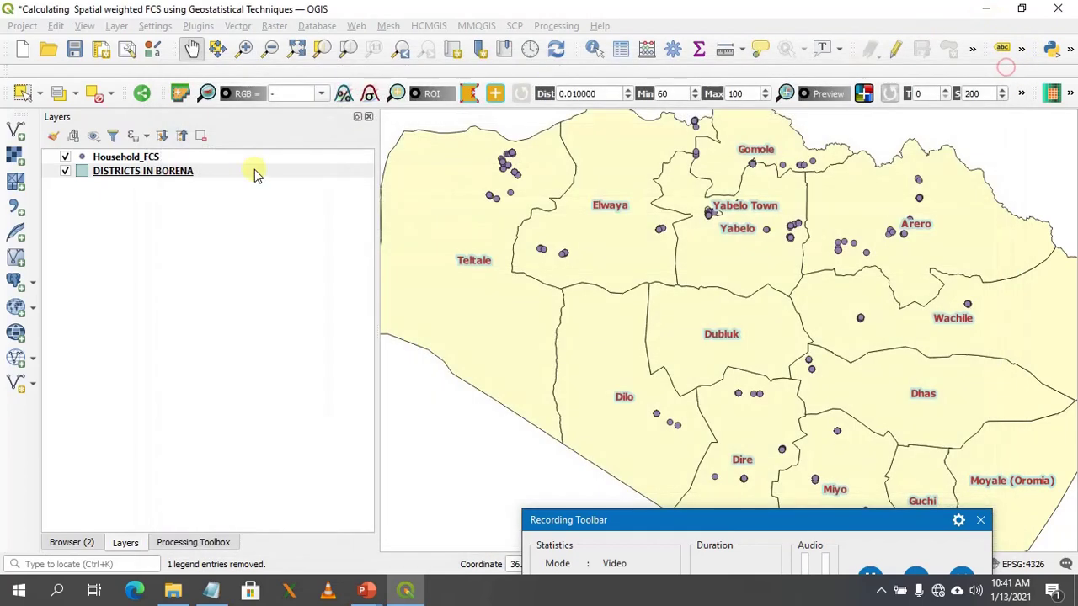
click(137, 158)
double_click(138, 160)
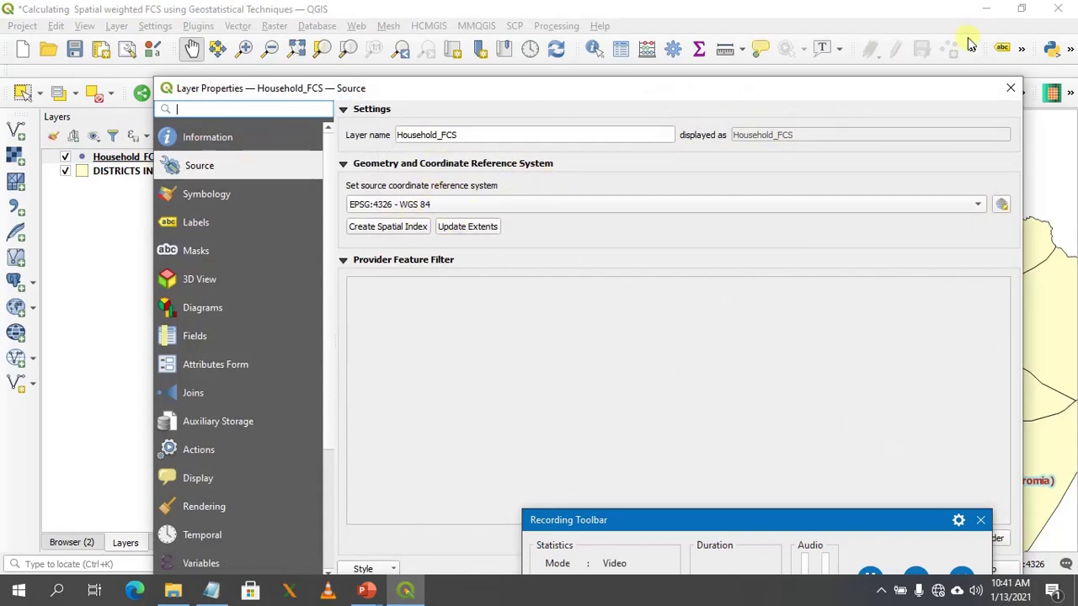
click(1011, 88)
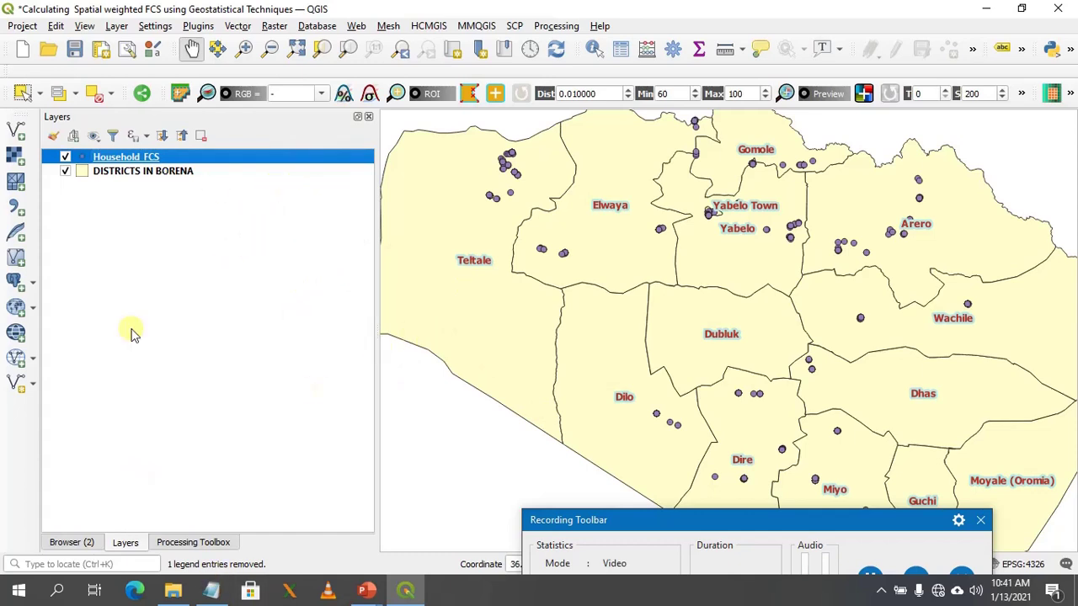
Start a GeoPackage export of the Household_FCS layer with the existing HFCS_UTM.gpkg in vector_datasets as the output file.
right_click(174, 158)
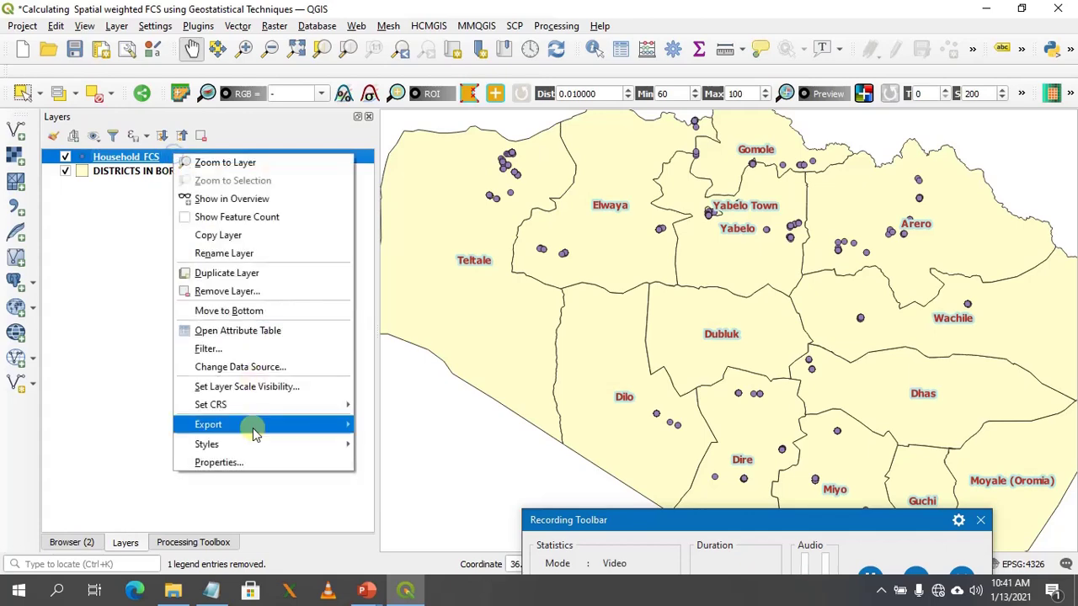
mouse_move(311, 427)
click(380, 424)
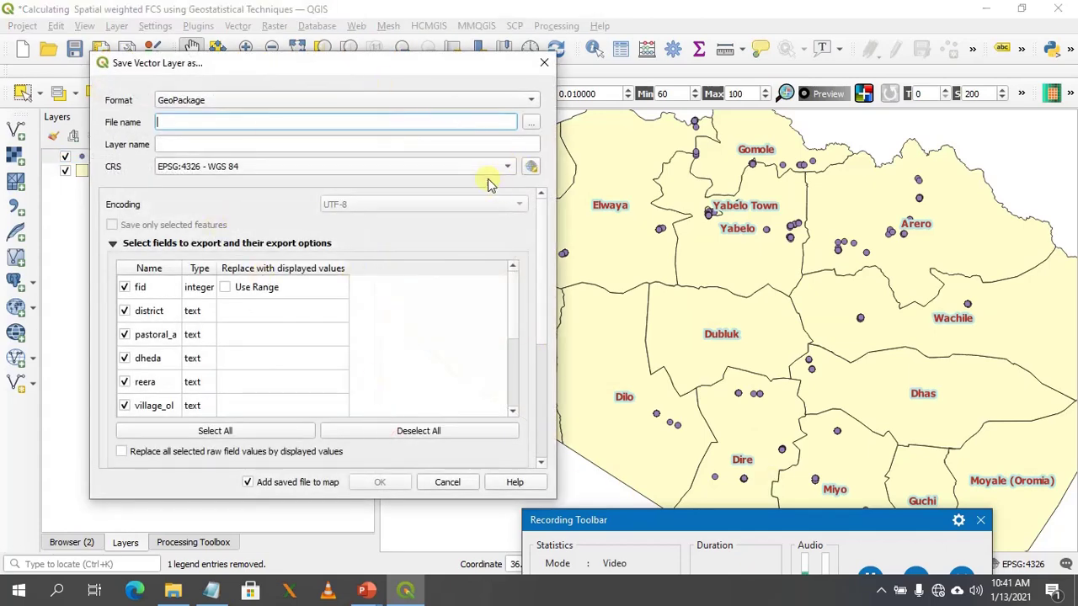
click(531, 123)
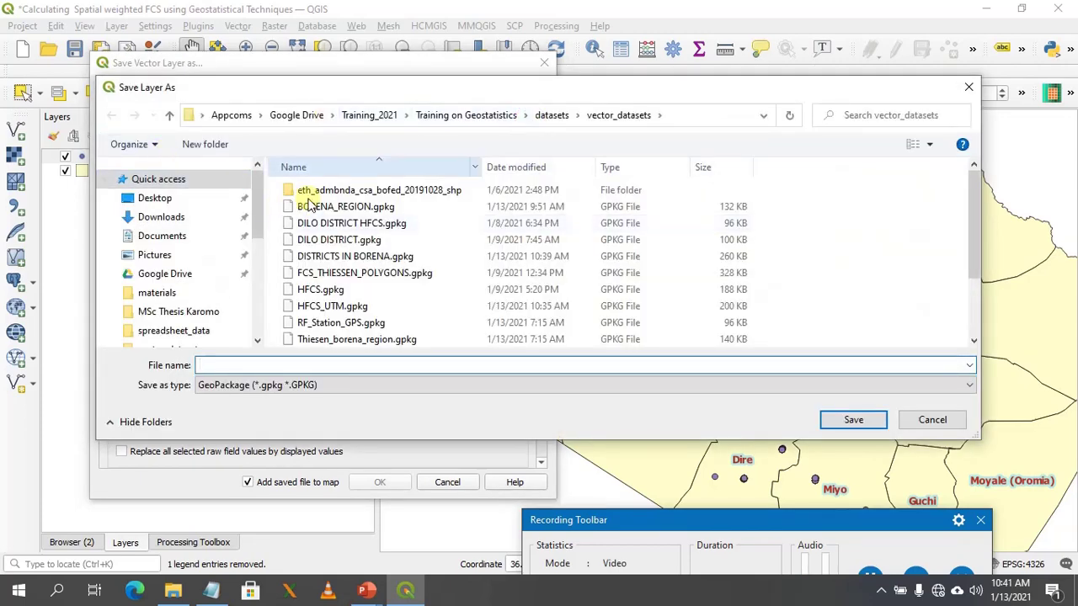
click(323, 310)
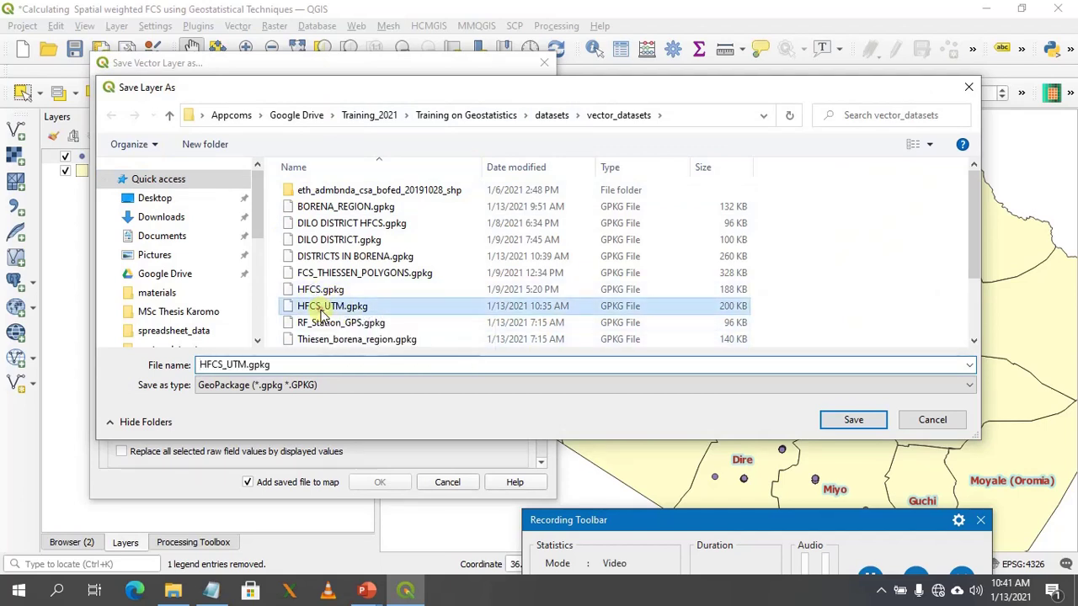
click(868, 429)
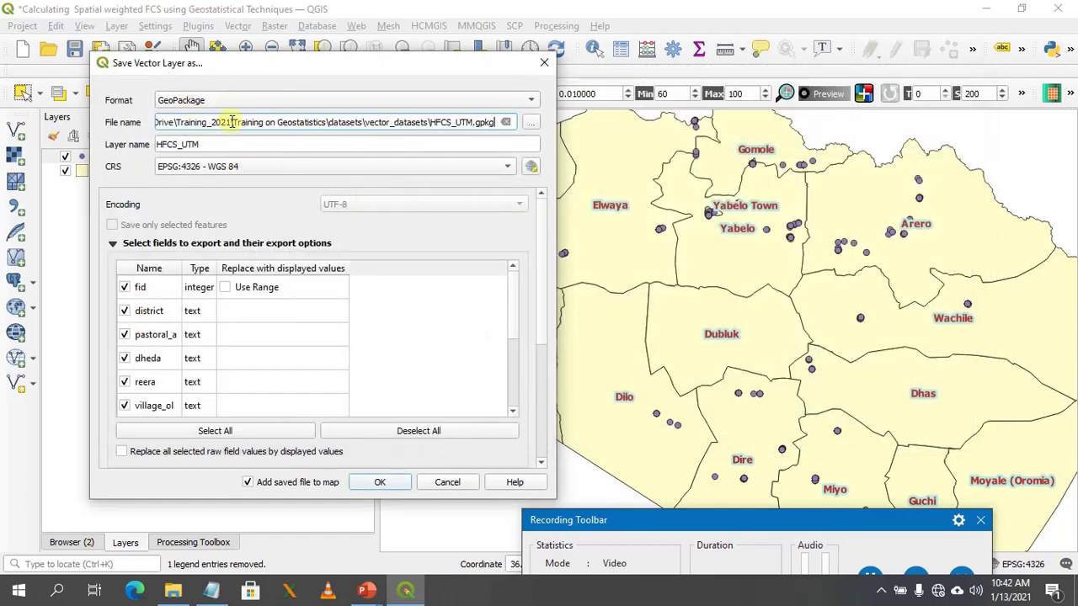
Name the exported layer HFCS, set its CRS to EPSG:32637 - WGS 84 / UTM zone 37N, and run the export.
click(252, 140)
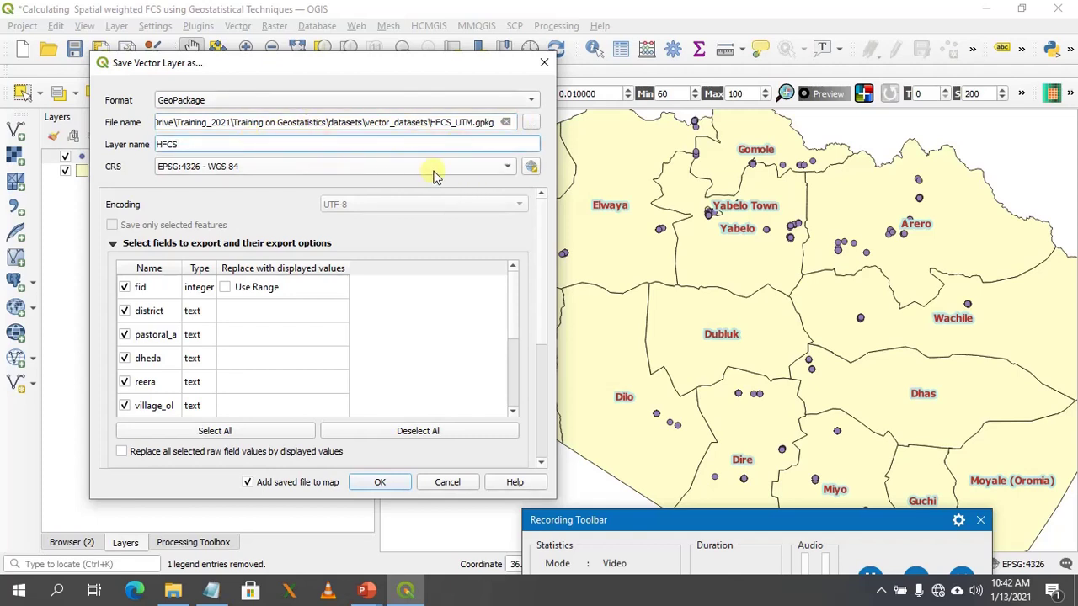
click(496, 166)
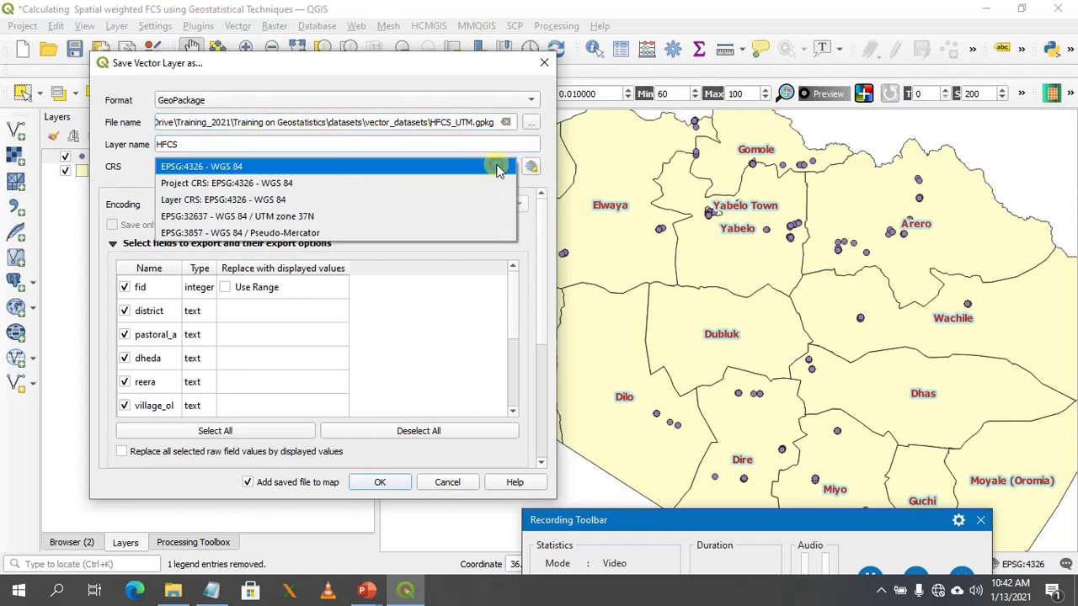
click(305, 217)
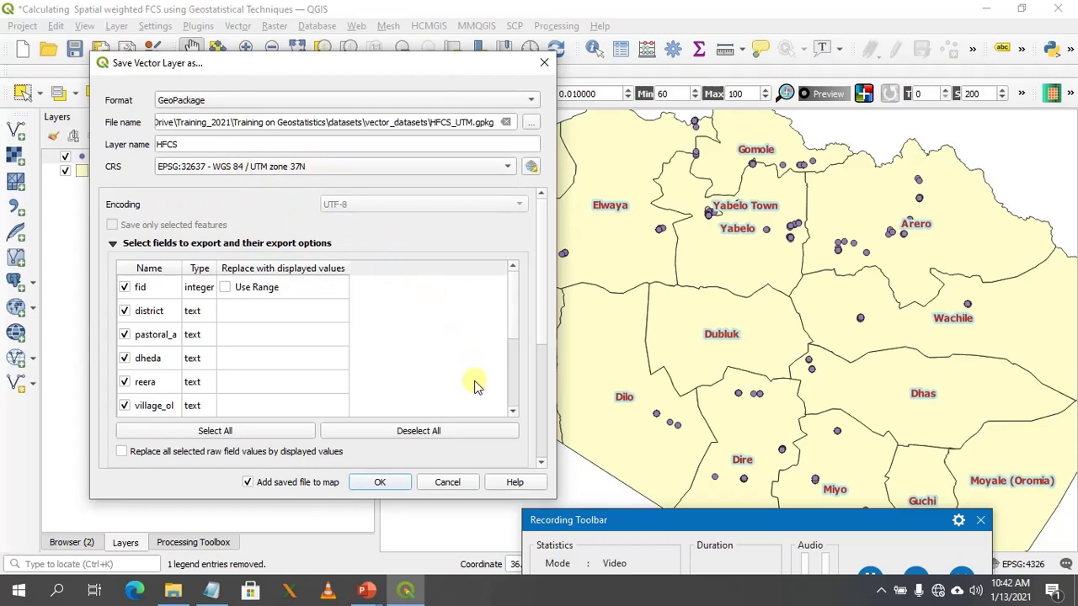
click(382, 483)
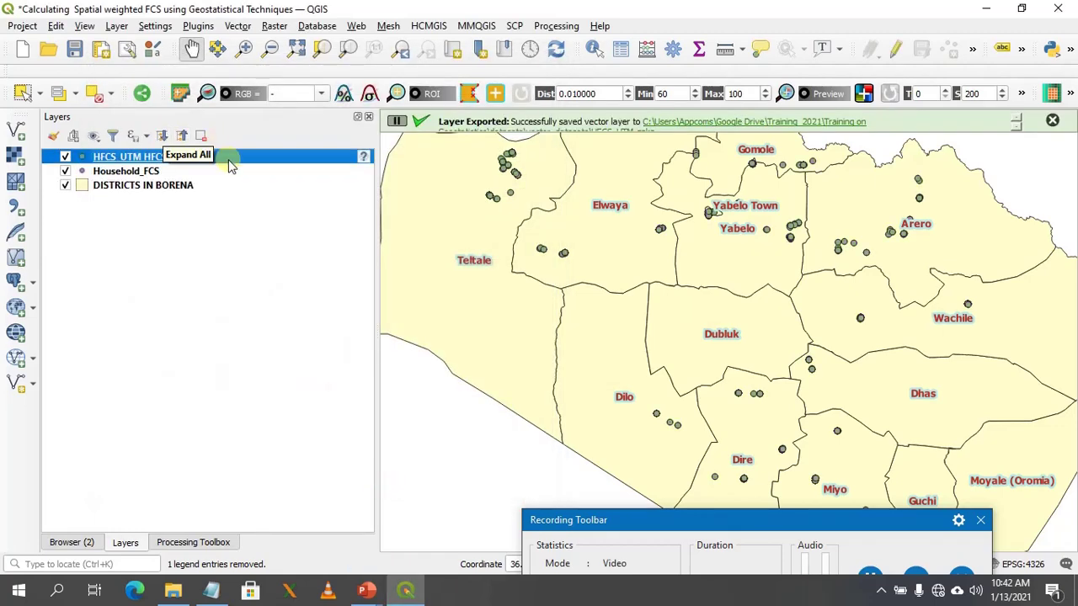
Remove the exported HFCS_UTM HFCS layer from the project.
click(105, 171)
click(119, 171)
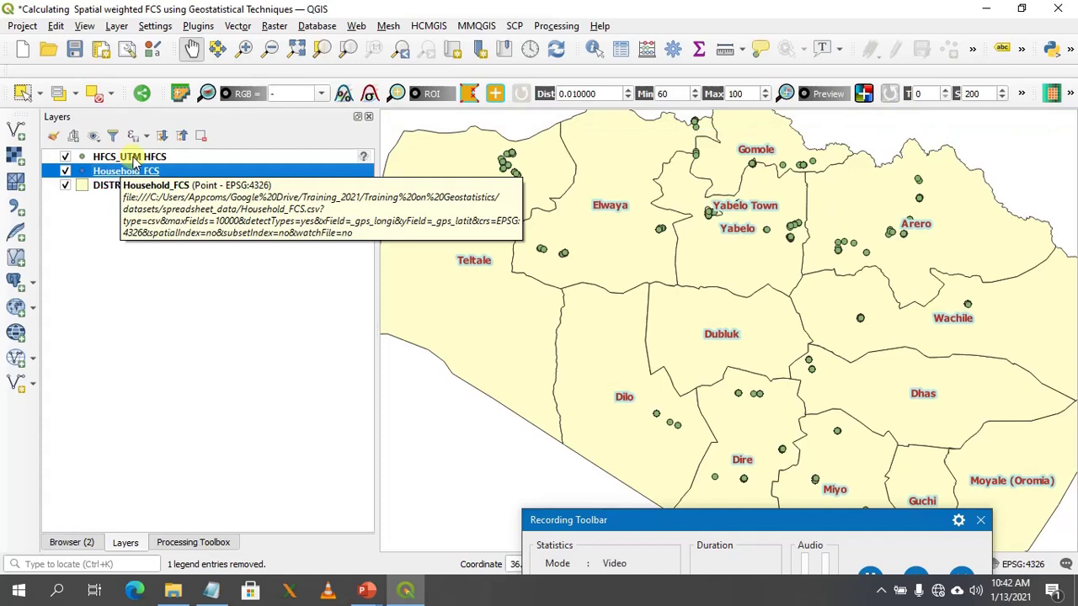
click(133, 157)
right_click(133, 160)
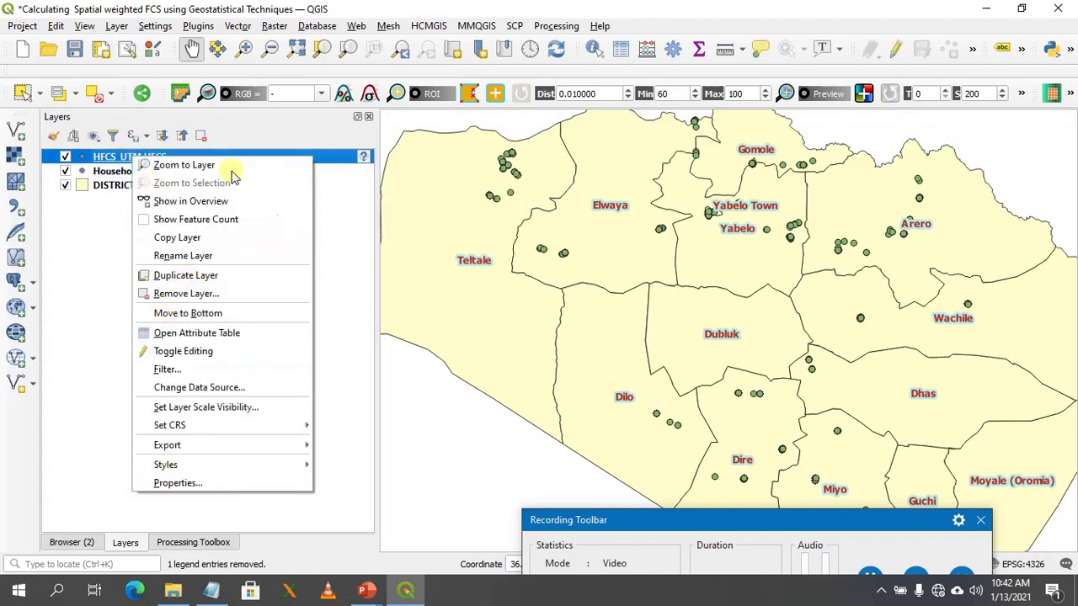
click(200, 137)
click(201, 136)
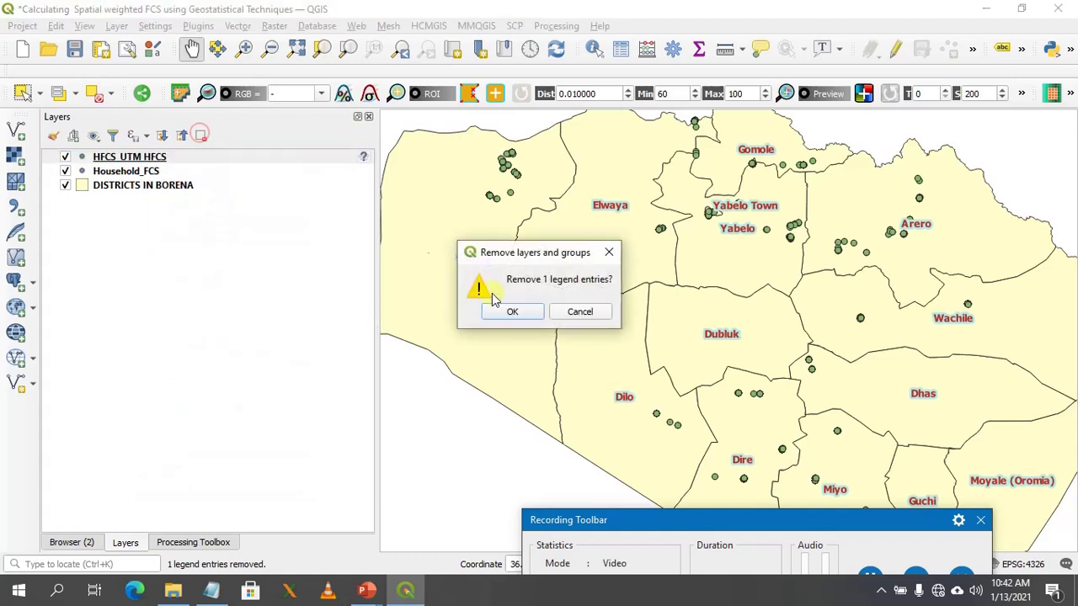
click(503, 312)
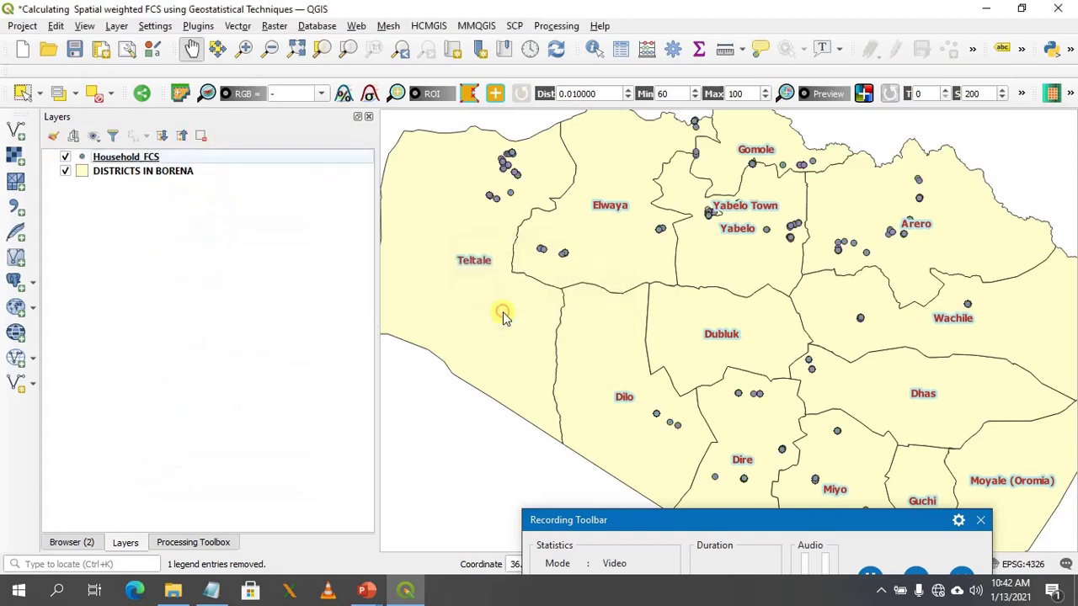
Start a GeoPackage export of the Household_FCS layer with HFCS.gpkg in vector_datasets as the output file.
click(148, 157)
right_click(157, 160)
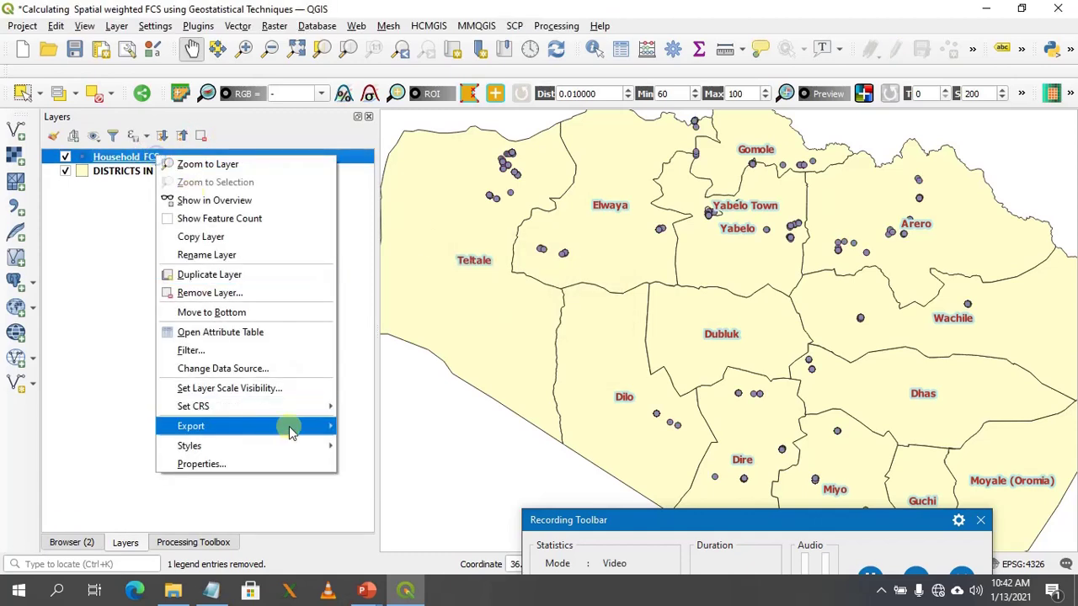
mouse_move(260, 424)
click(386, 426)
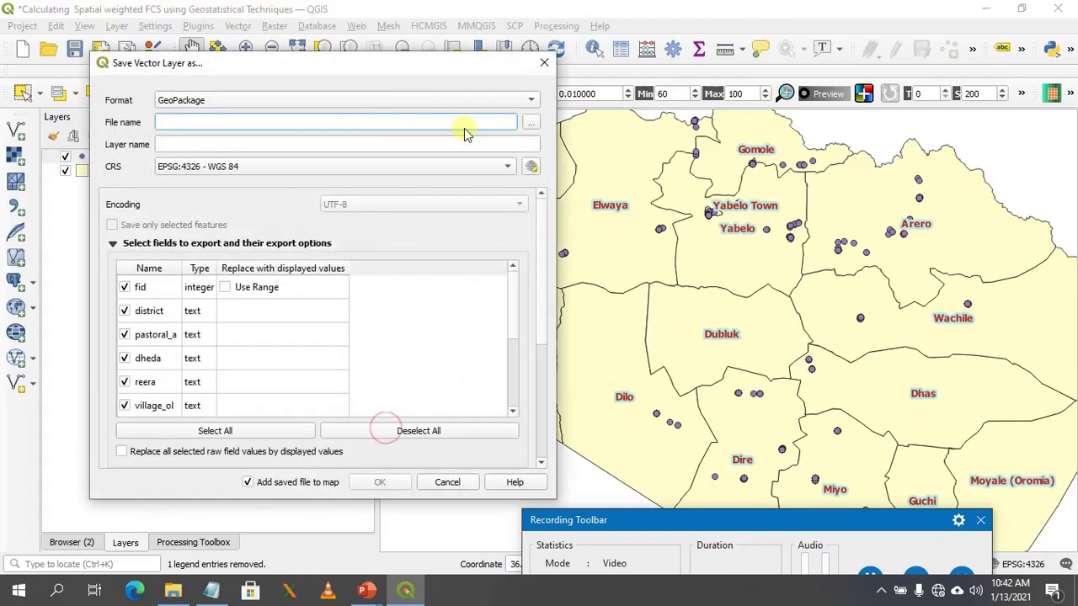
click(528, 123)
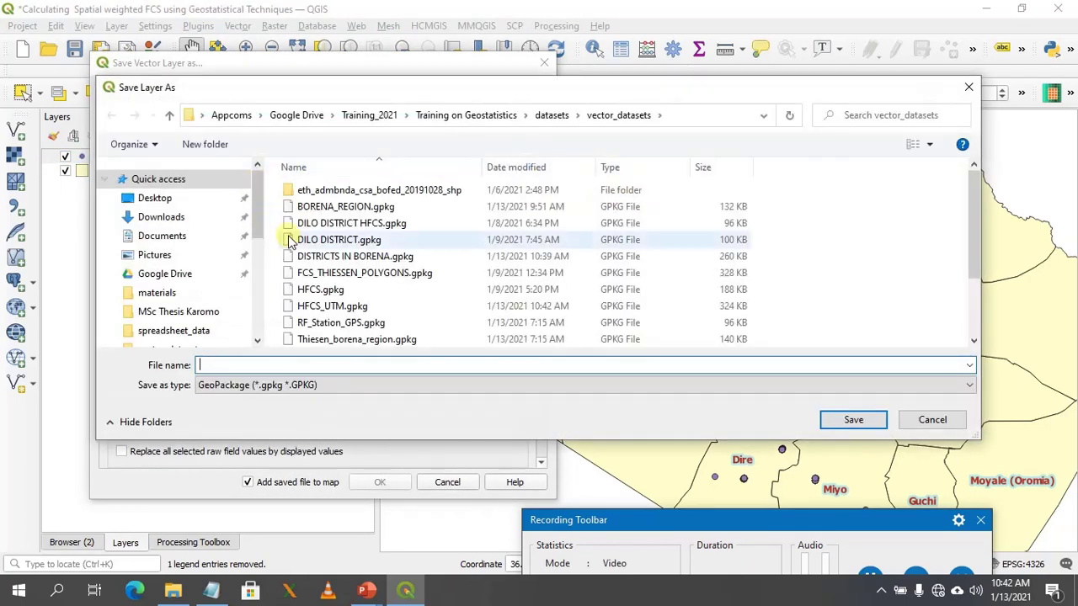
click(337, 291)
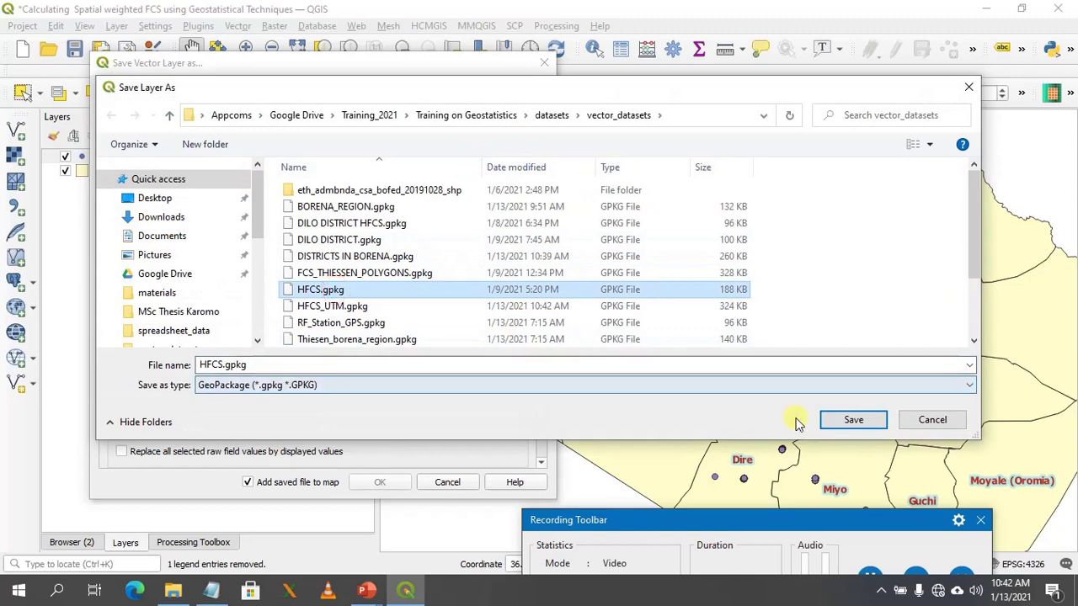
click(853, 420)
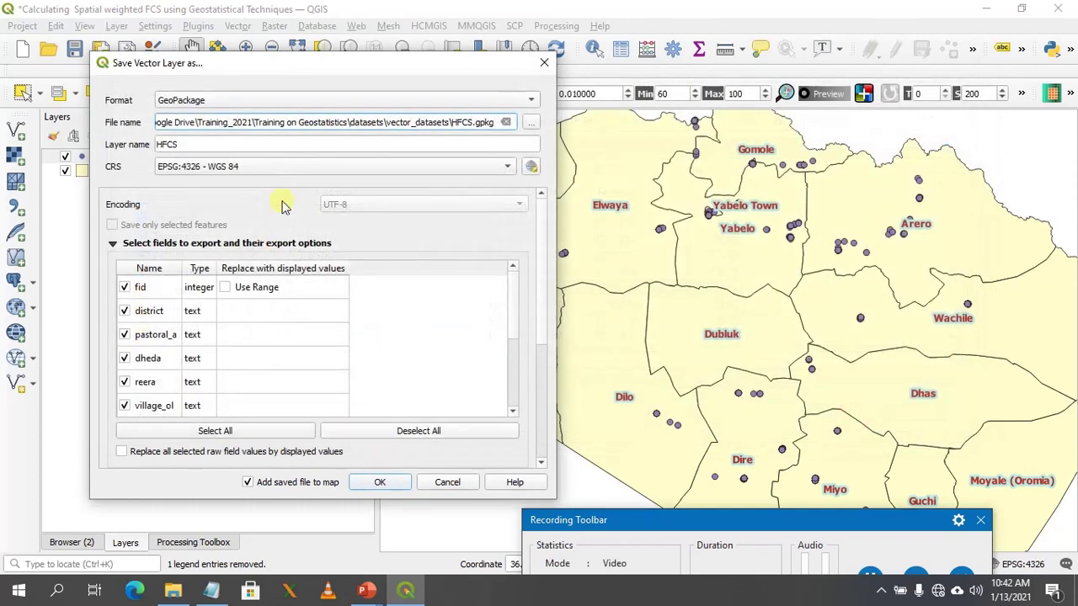
Set the export CRS to EPSG:32637 - WGS 84 / UTM zone 37N and save the layer, overwriting the existing HFCS.gpkg file.
click(394, 171)
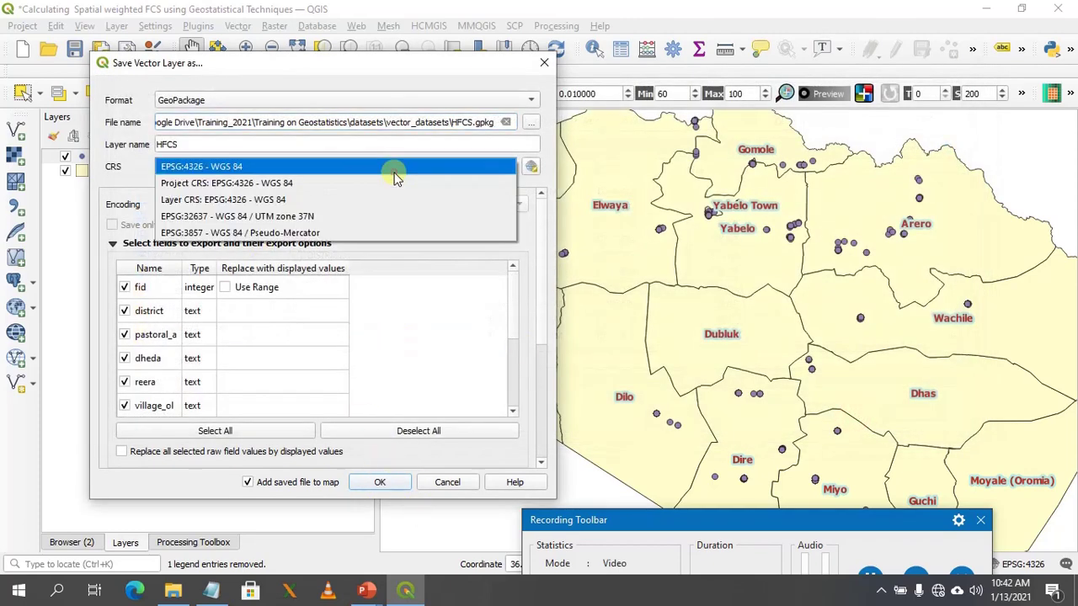
click(282, 186)
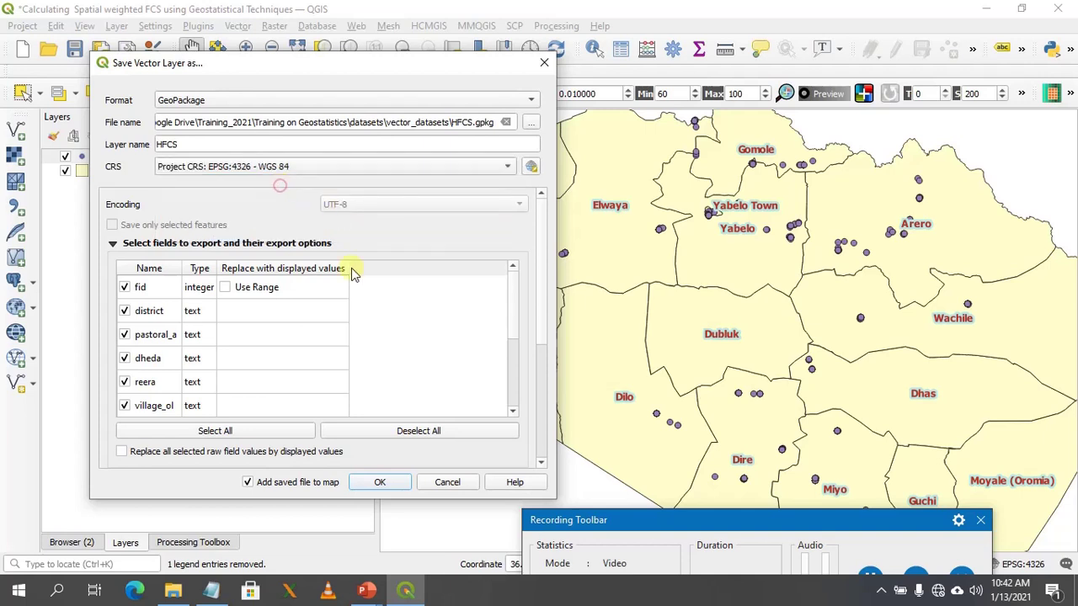
click(504, 166)
click(417, 200)
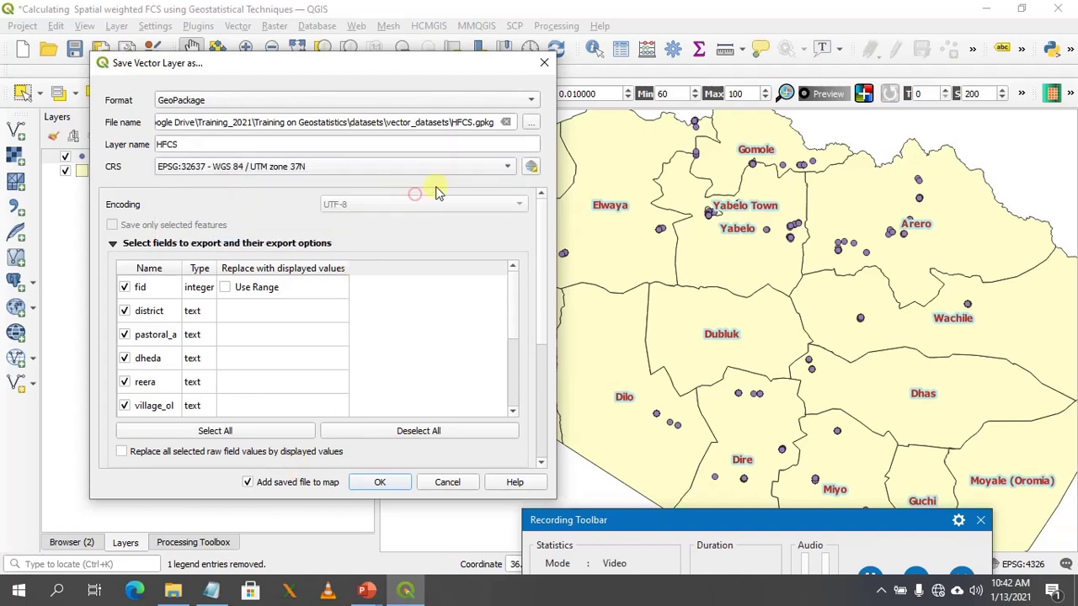
click(379, 483)
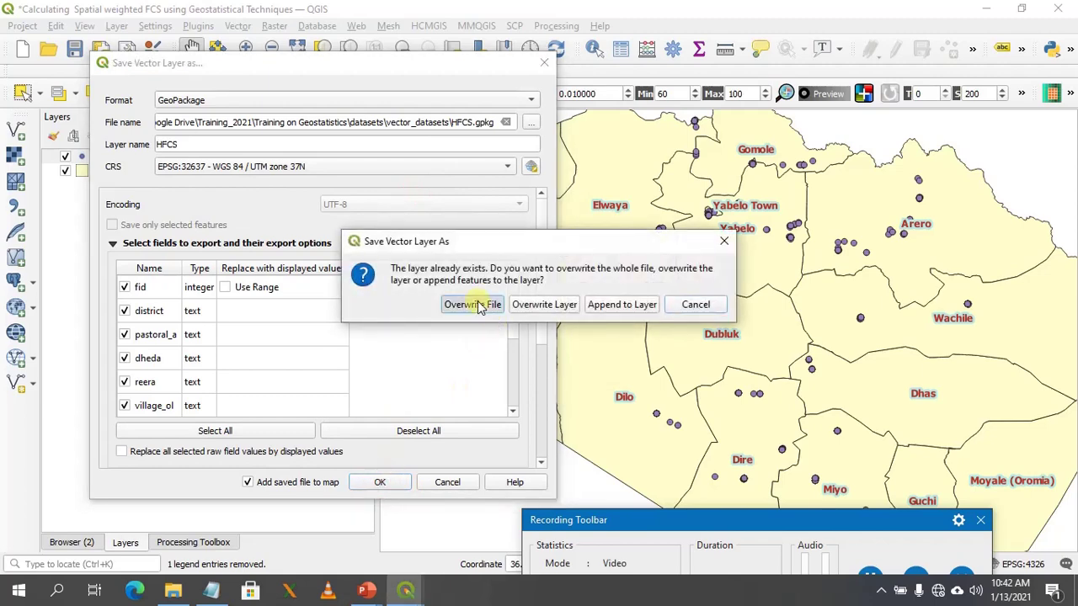
click(482, 303)
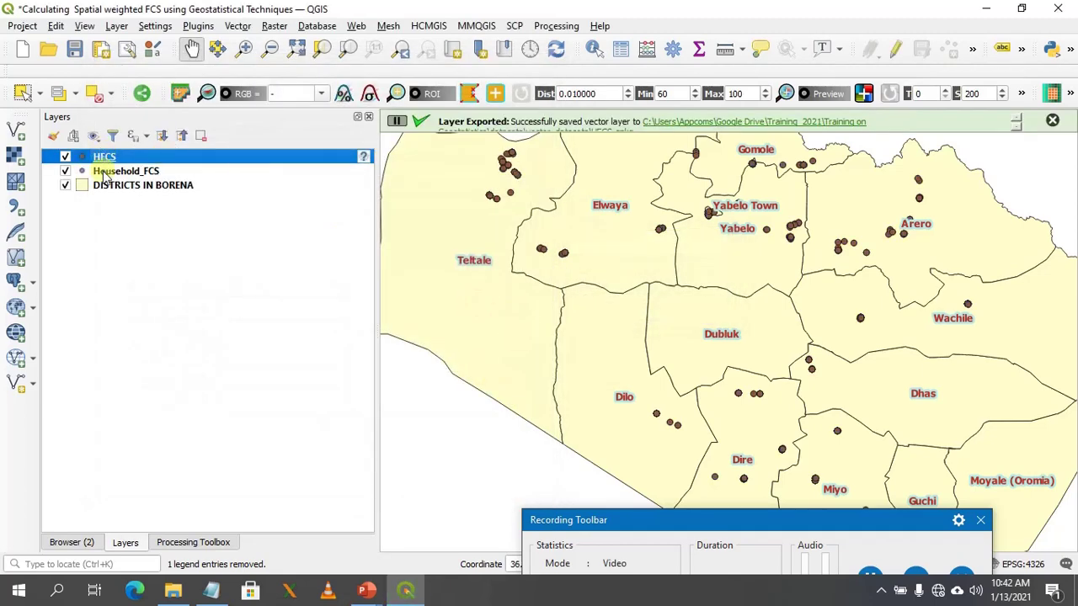
Hide the original Household_FCS layer and remove it from the project.
click(65, 171)
click(102, 172)
click(201, 135)
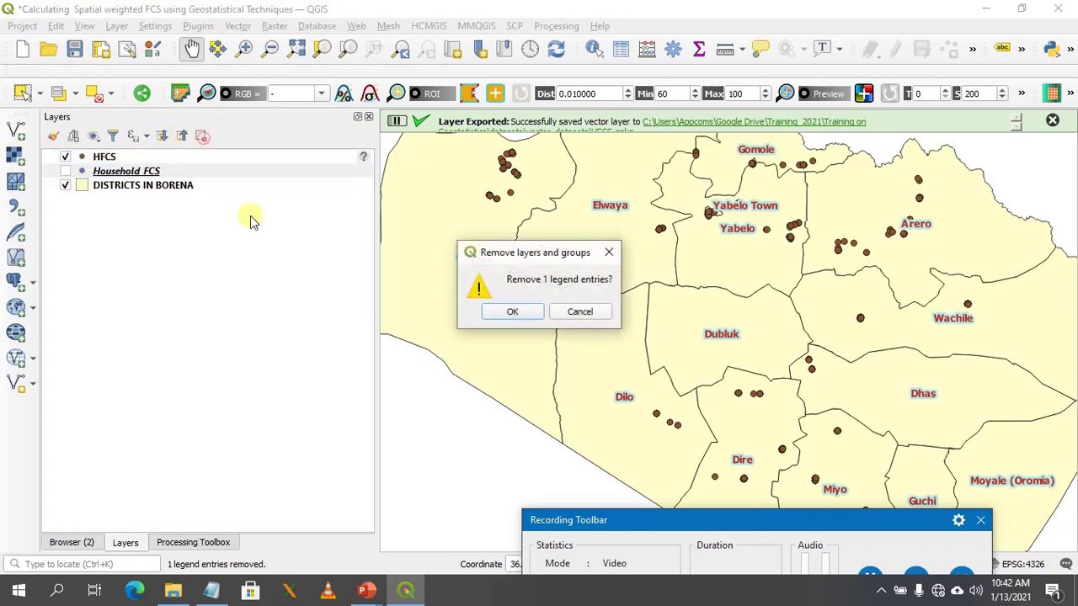
click(526, 313)
Open the feature export settings for the DISTRICTS IN BORENA layer and browse for an output file location.
right_click(135, 174)
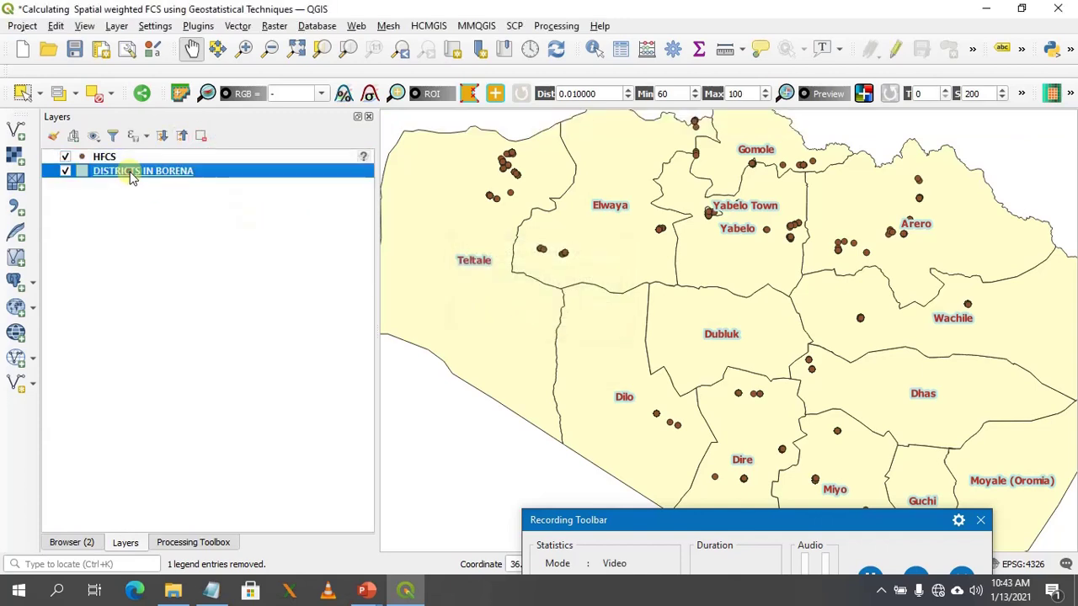
mouse_move(182, 486)
mouse_move(290, 460)
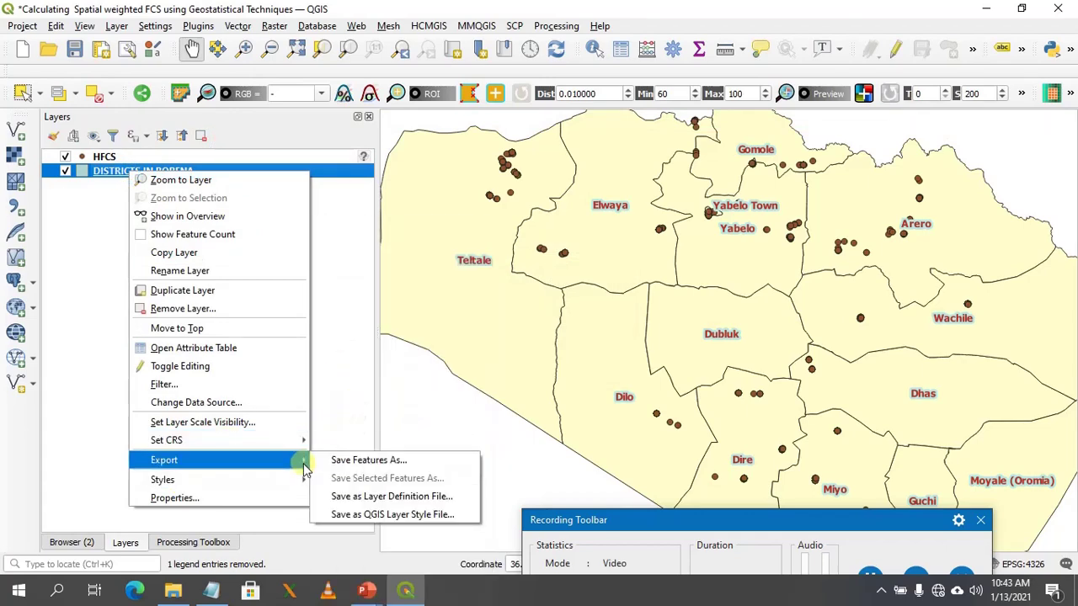
click(371, 460)
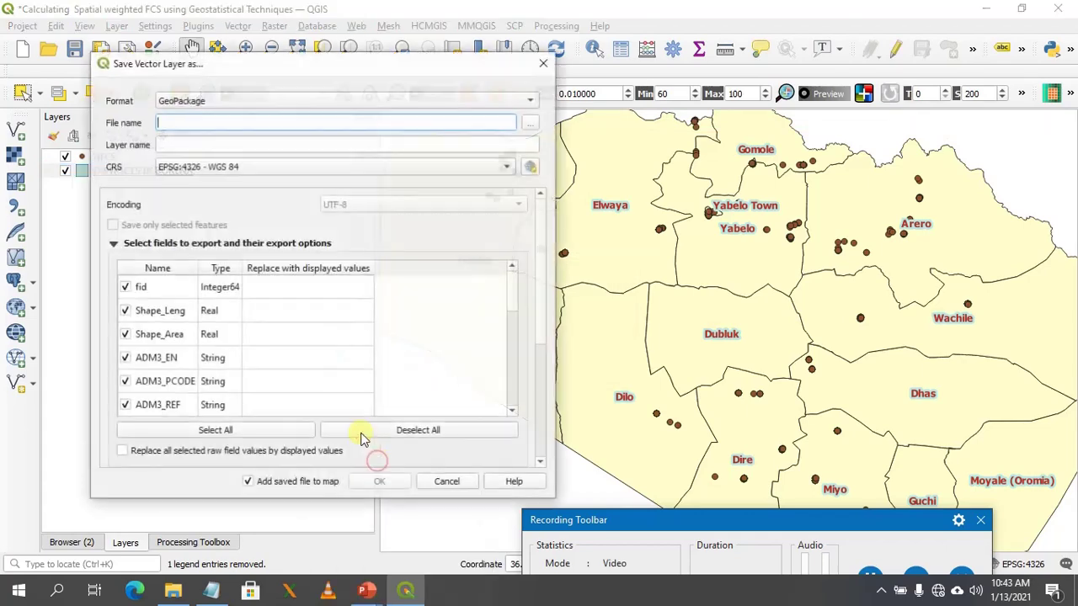
click(532, 125)
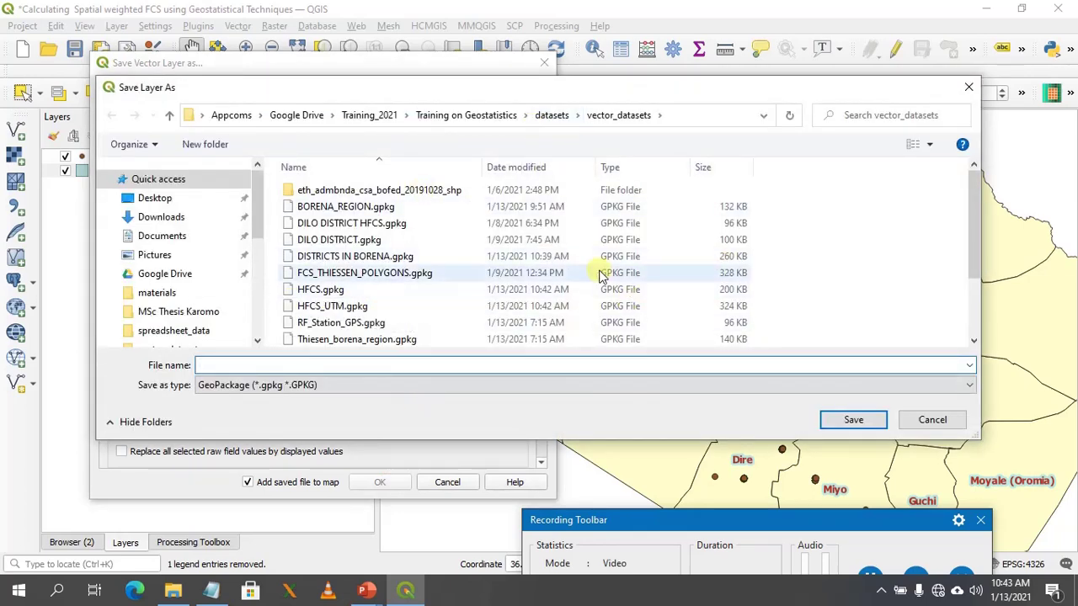
Name the output file DISTRICTS IN BORENA_UTM in vector_datasets and export the districts layer as a GeoPackage.
click(393, 262)
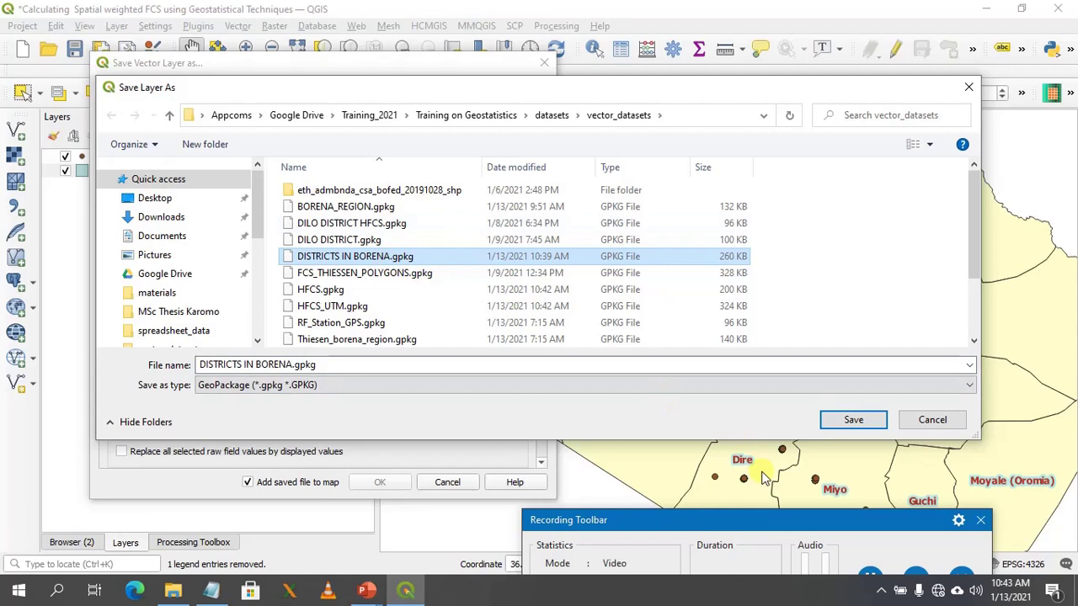
click(349, 365)
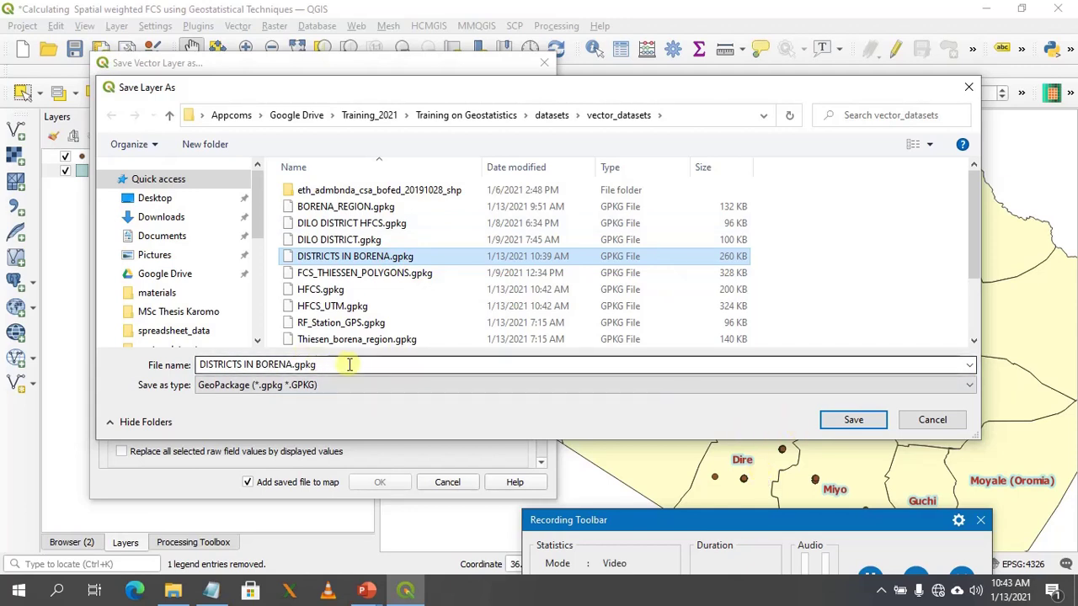
double_click(349, 365)
click(349, 365)
key(BackSpace)
key(BackSpace)
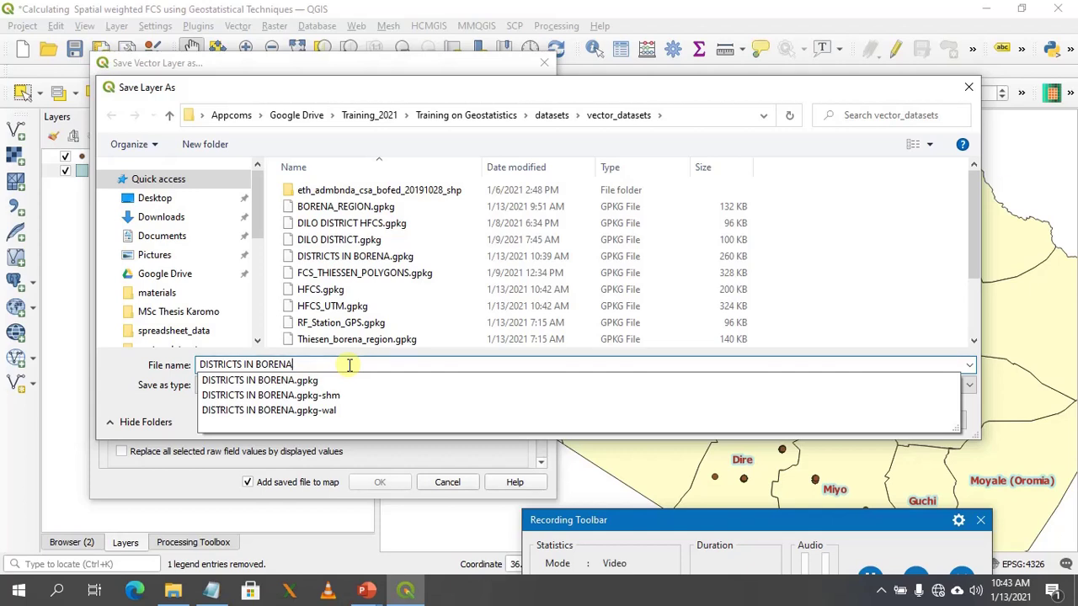
text(_UTM)
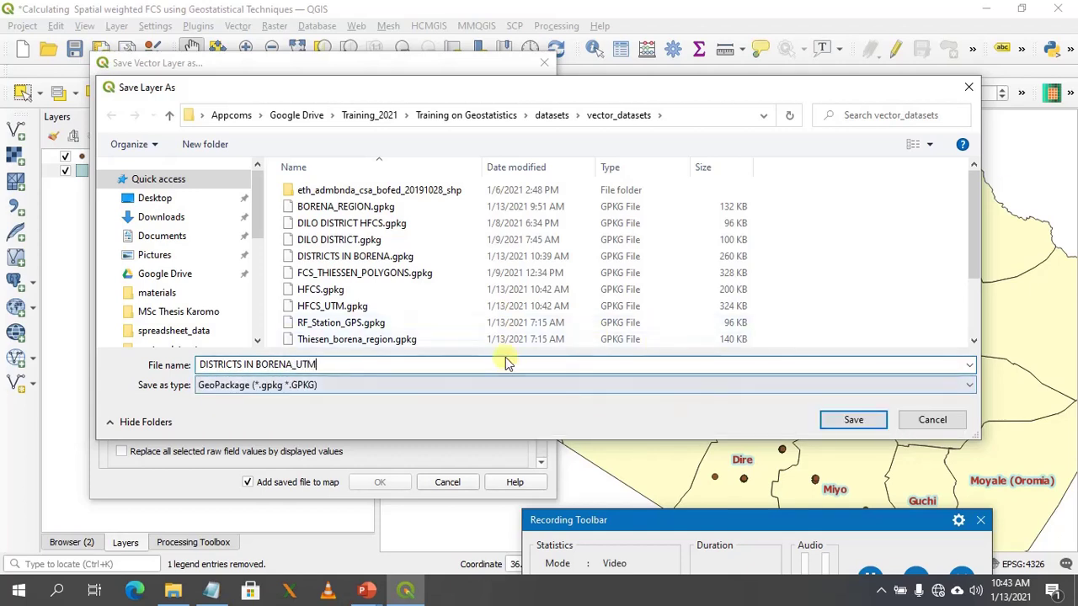
click(842, 423)
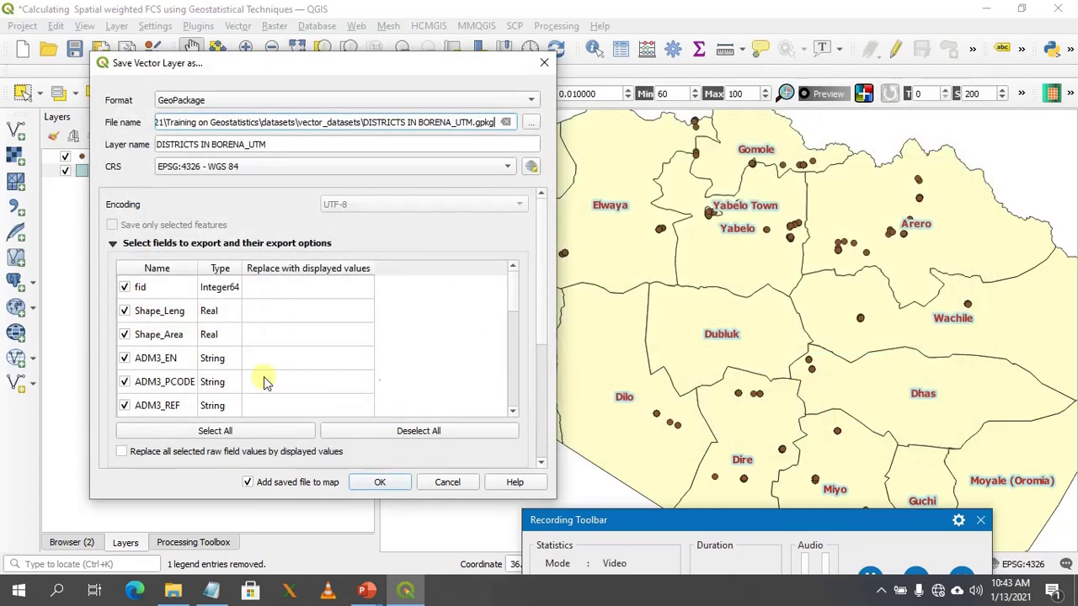
click(380, 481)
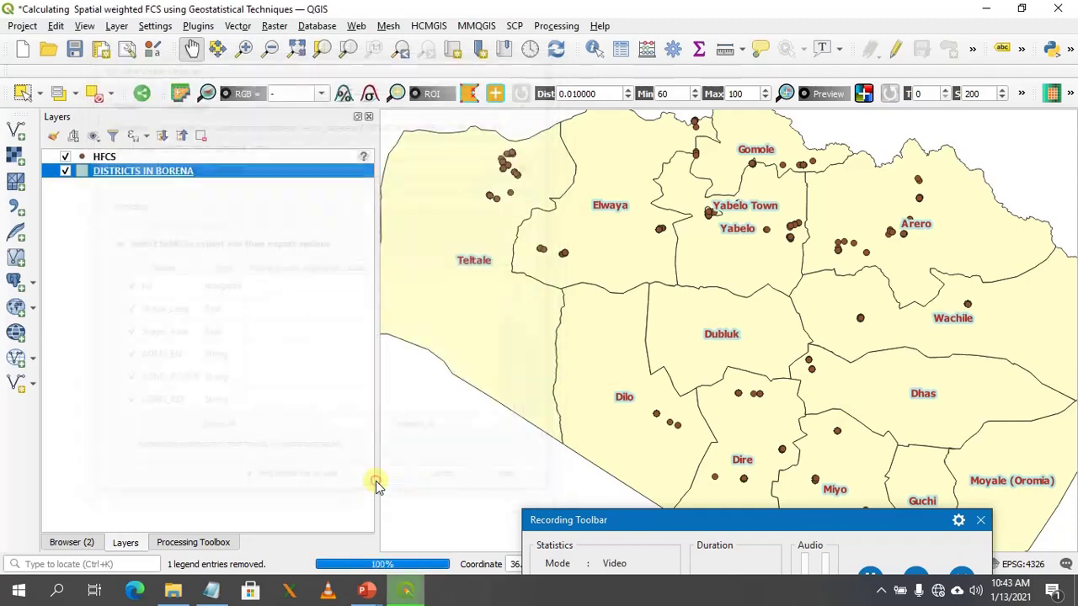
Copy all style categories from the original DISTRICTS IN BORENA layer.
click(126, 187)
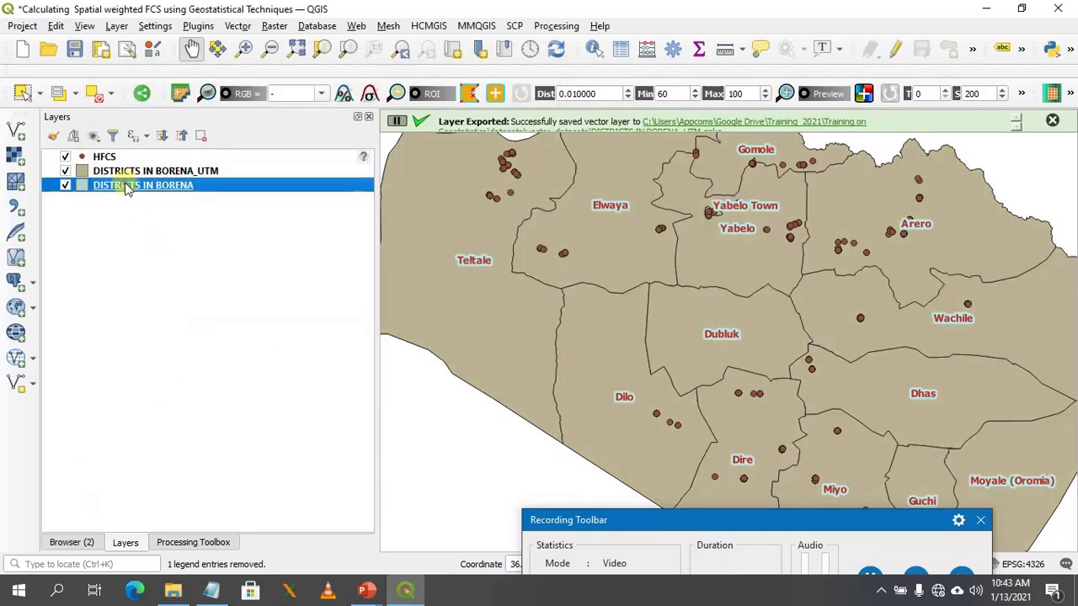
click(142, 172)
click(147, 186)
click(164, 172)
right_click(164, 171)
mouse_move(324, 493)
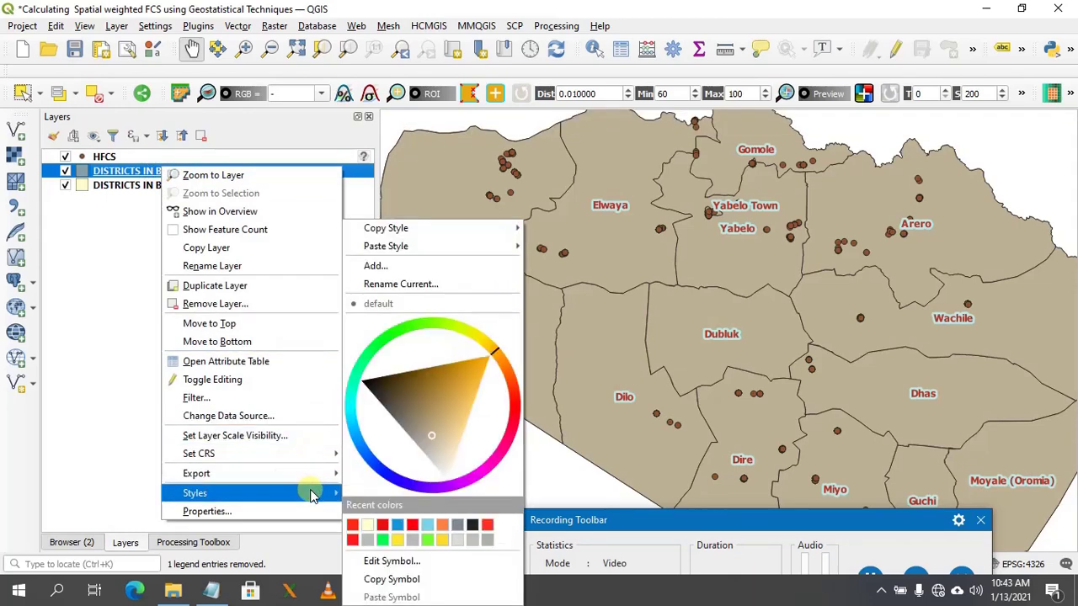
click(94, 185)
right_click(92, 182)
mouse_move(229, 475)
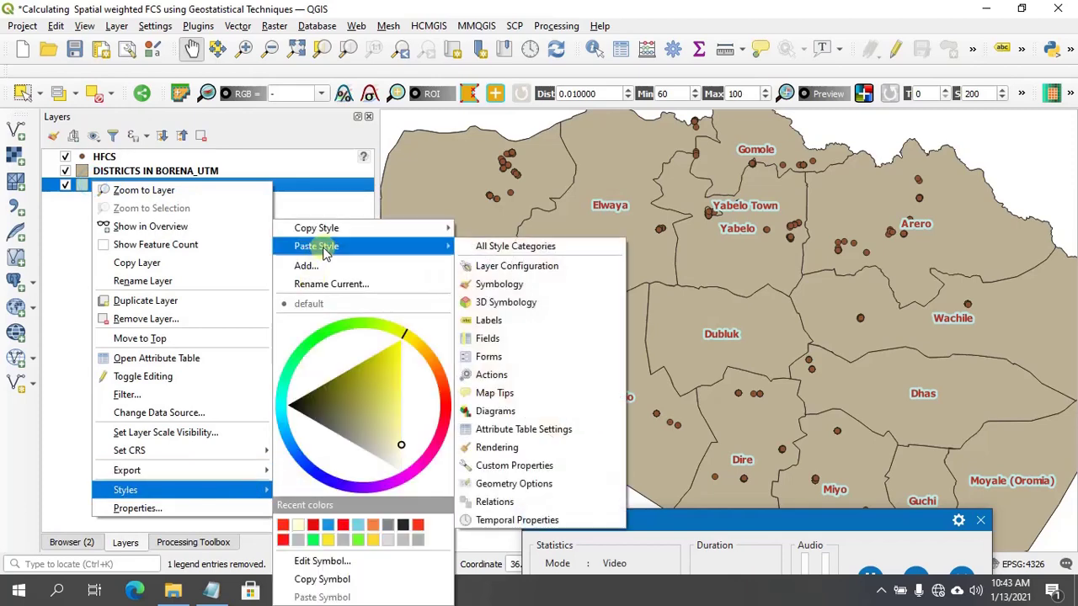
click(471, 225)
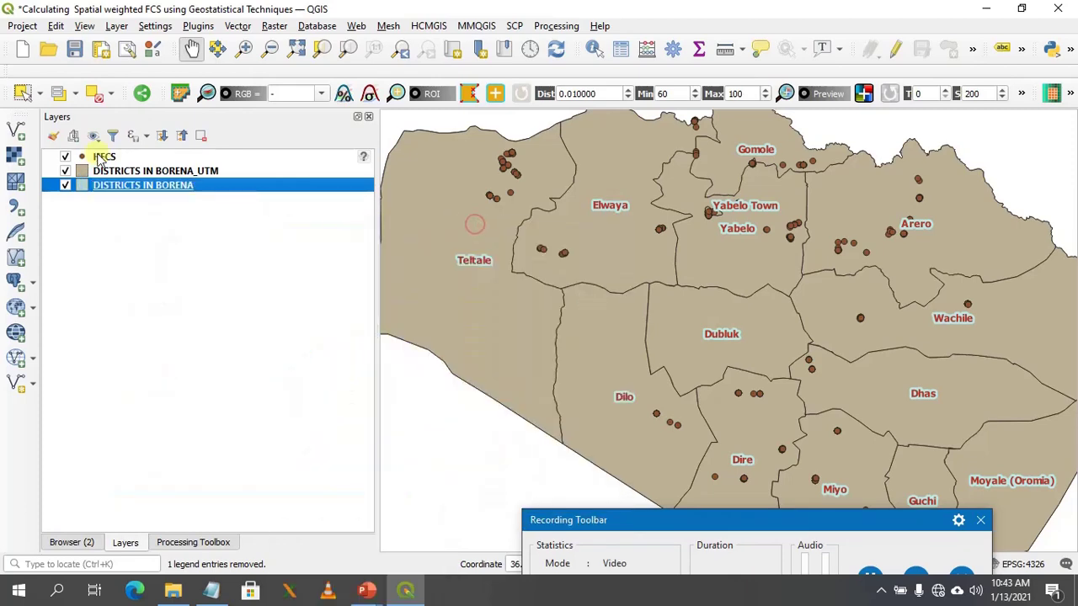
Paste all copied style categories onto the DISTRICTS IN BORENA_UTM layer.
right_click(131, 173)
mouse_move(294, 497)
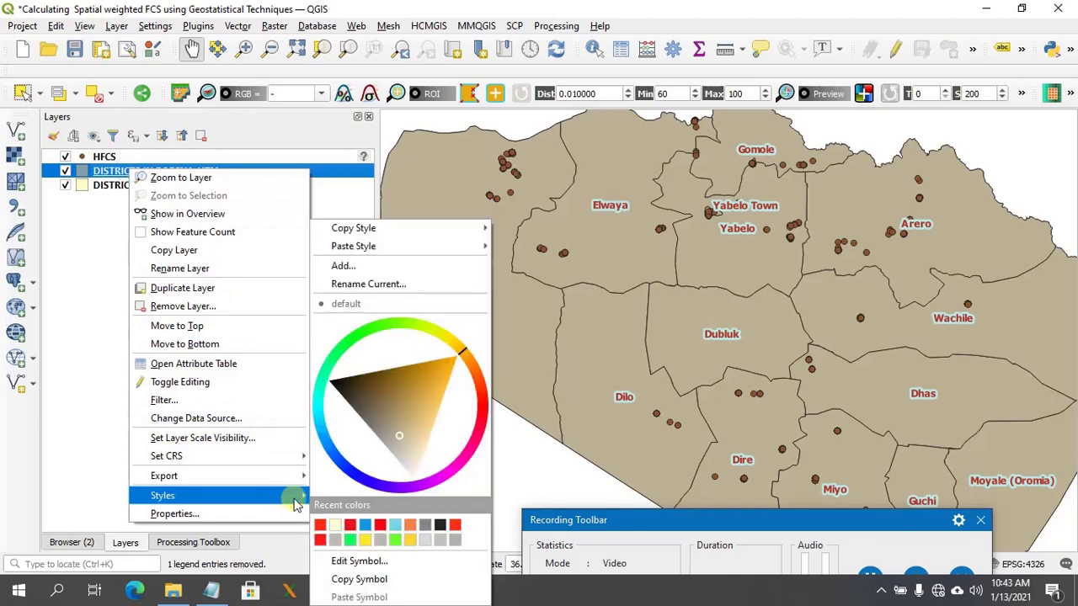
mouse_move(354, 244)
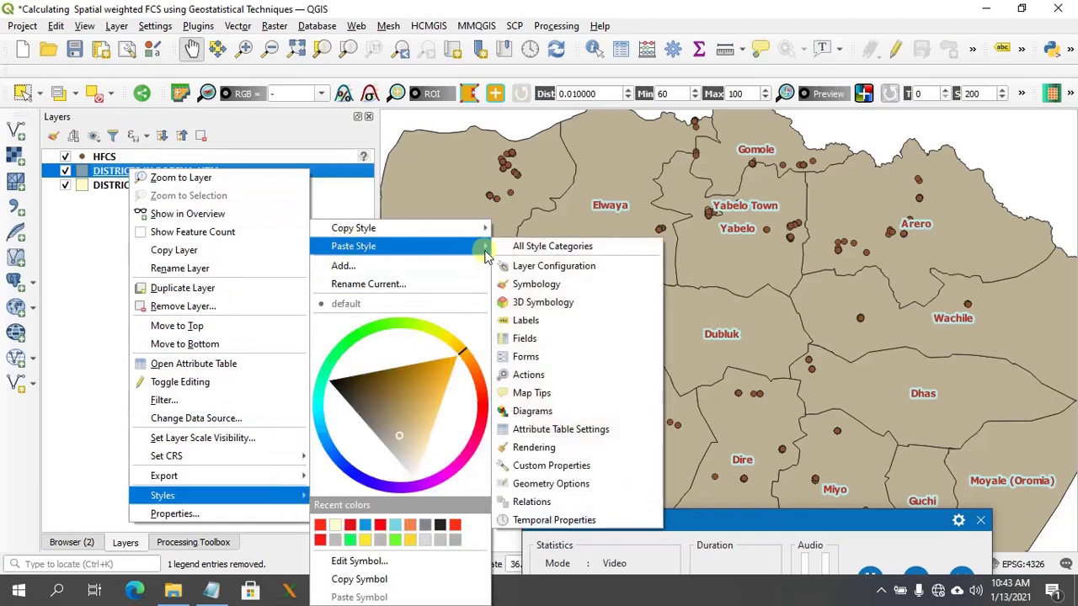
click(543, 247)
Remove the original DISTRICTS IN BORENA layer from the project and narrow the layer list to enlarge the map.
click(132, 186)
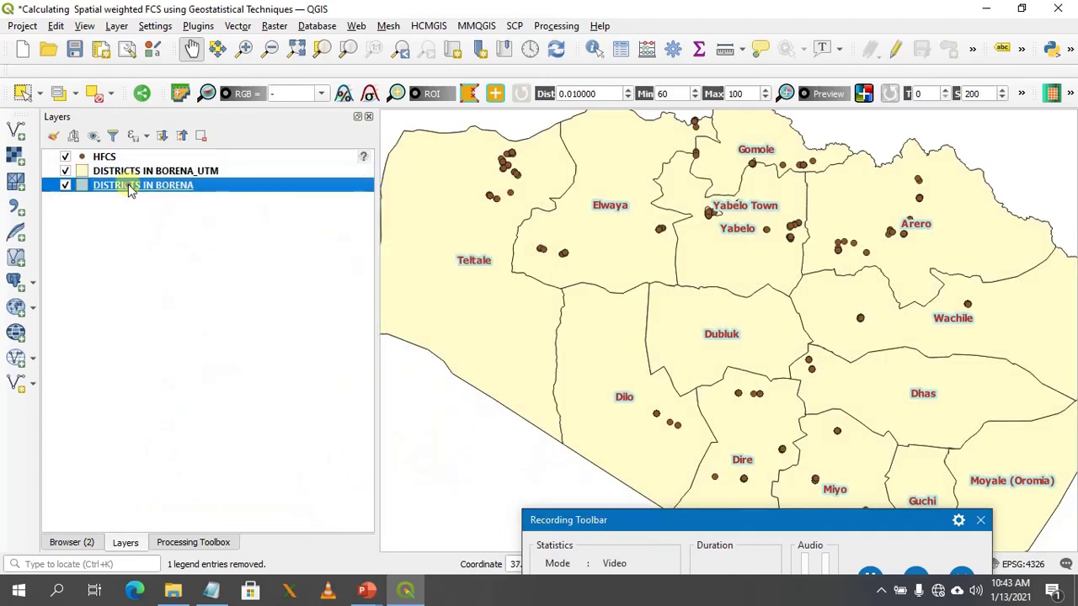
click(201, 137)
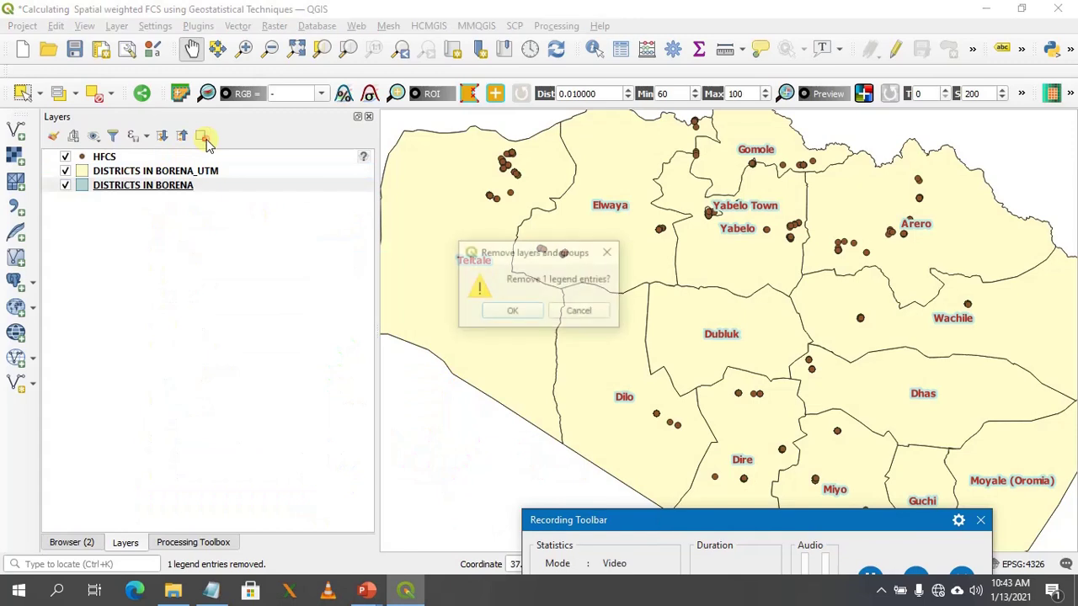
click(532, 320)
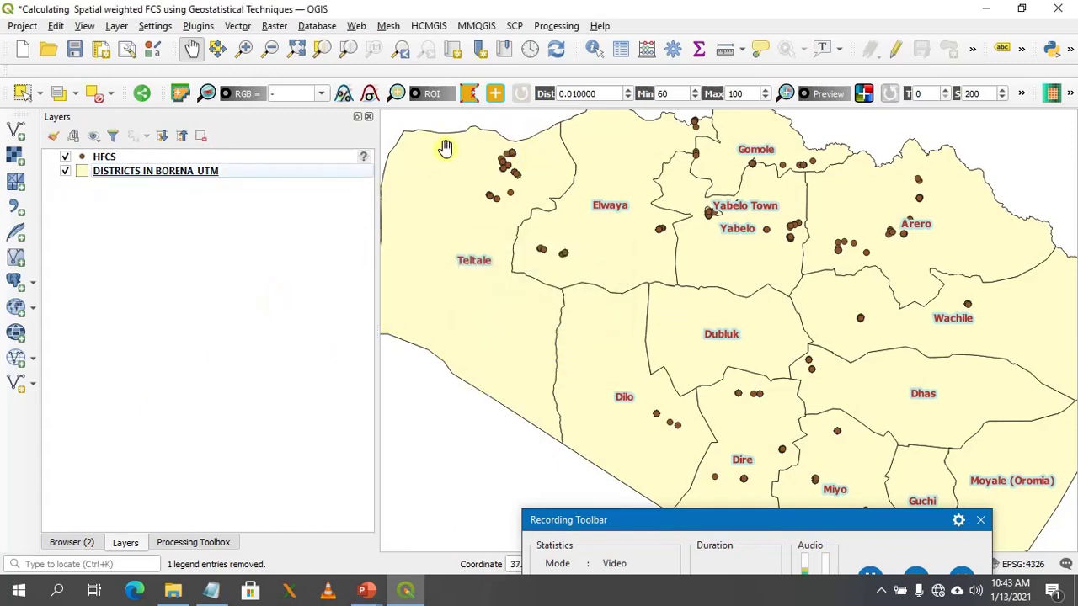
drag(378, 315, 227, 329)
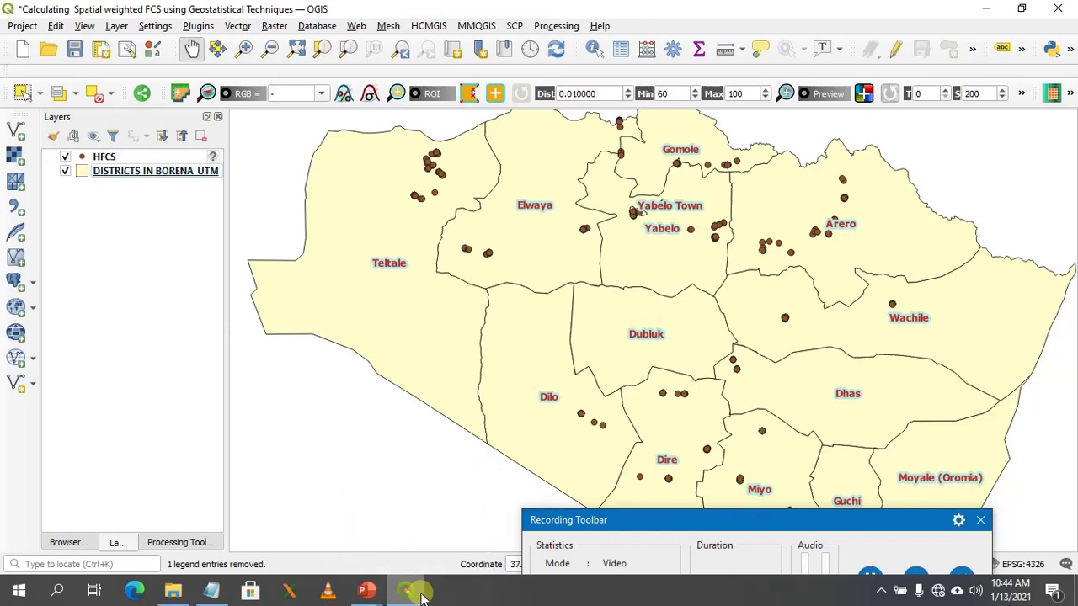
Switch to the PowerPoint slide show to review the numbered workflow for Thiessen polygons and area weights, and return to QGIS.
key(super+Tab)
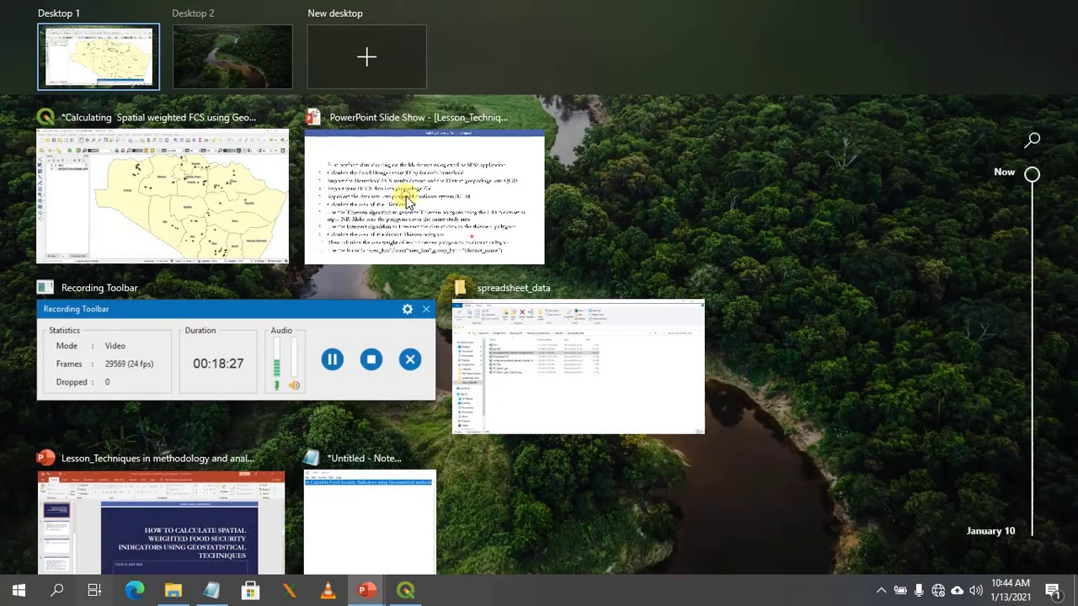
click(406, 200)
click(406, 201)
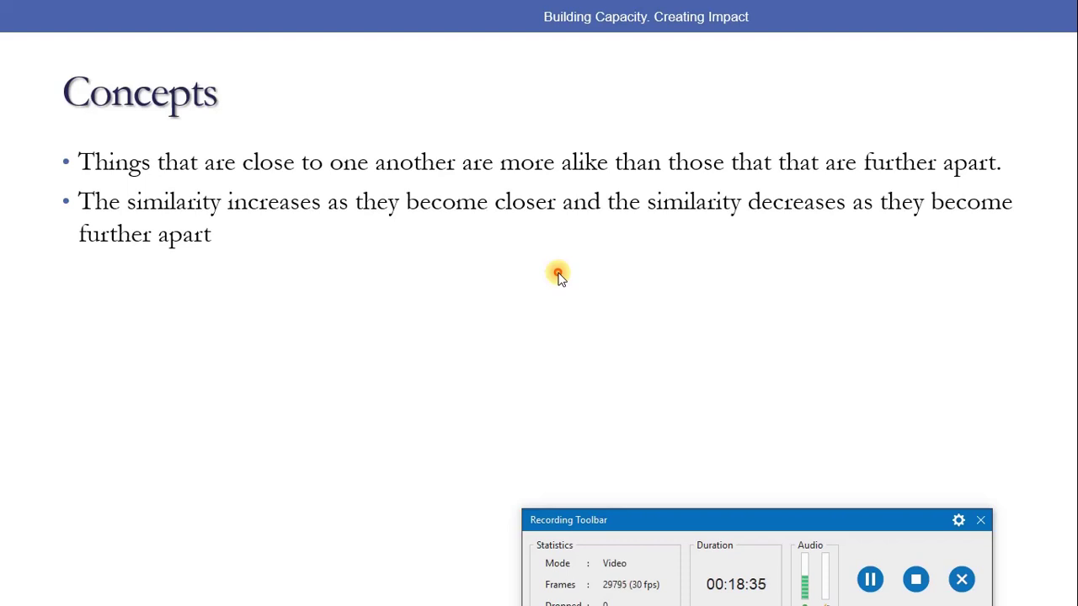
key(Left)
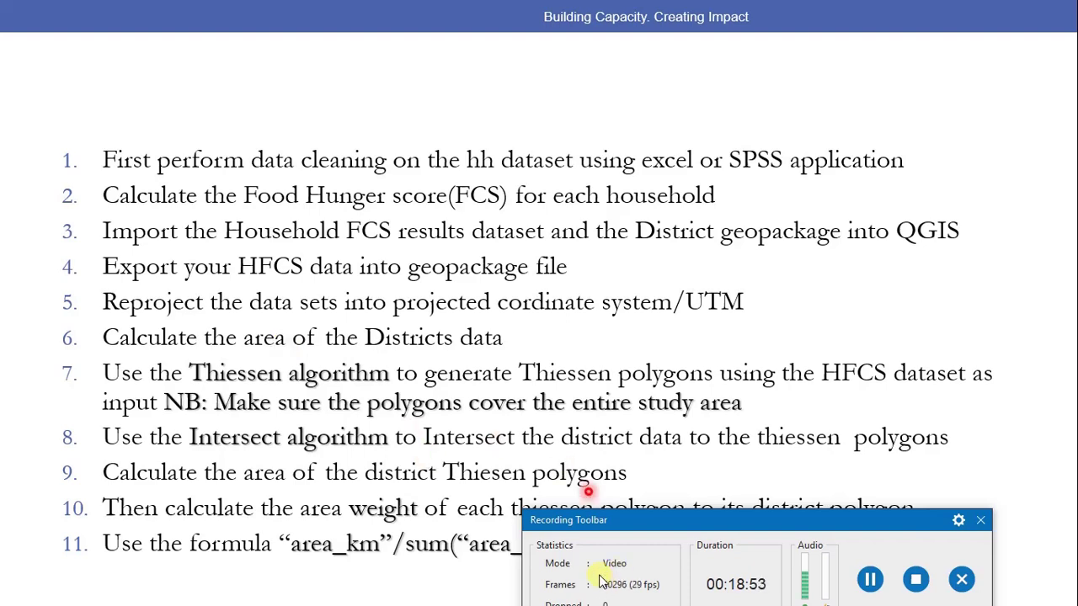
click(95, 590)
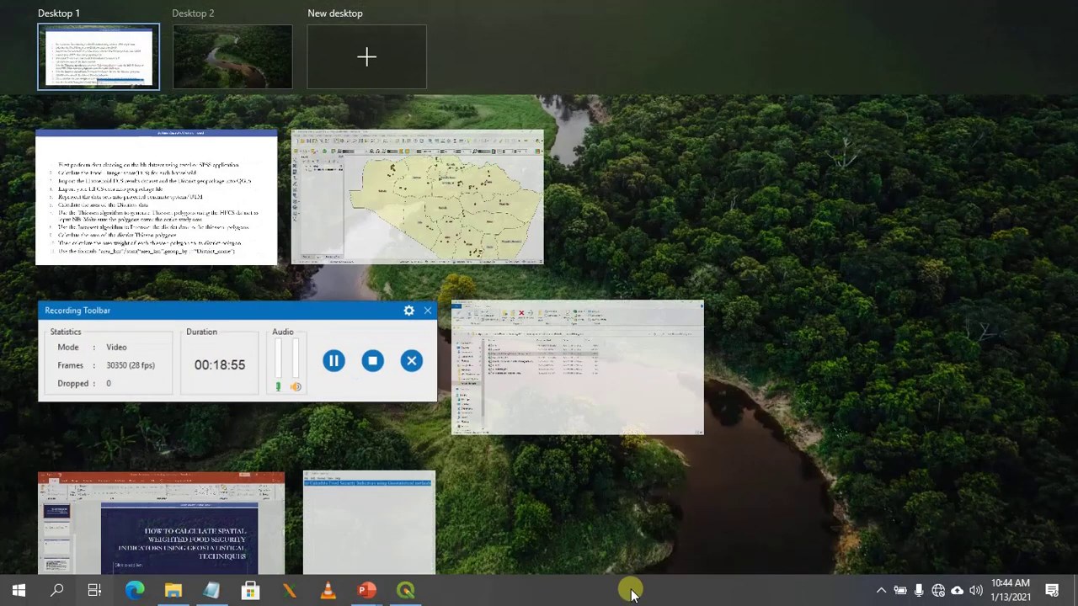
click(459, 229)
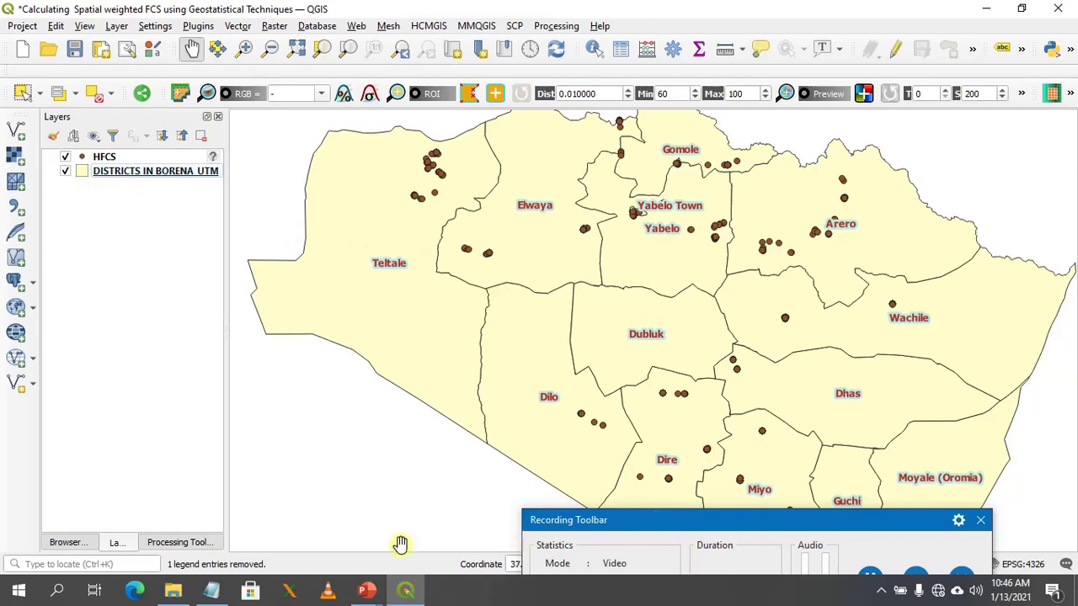
mouse_move(374, 594)
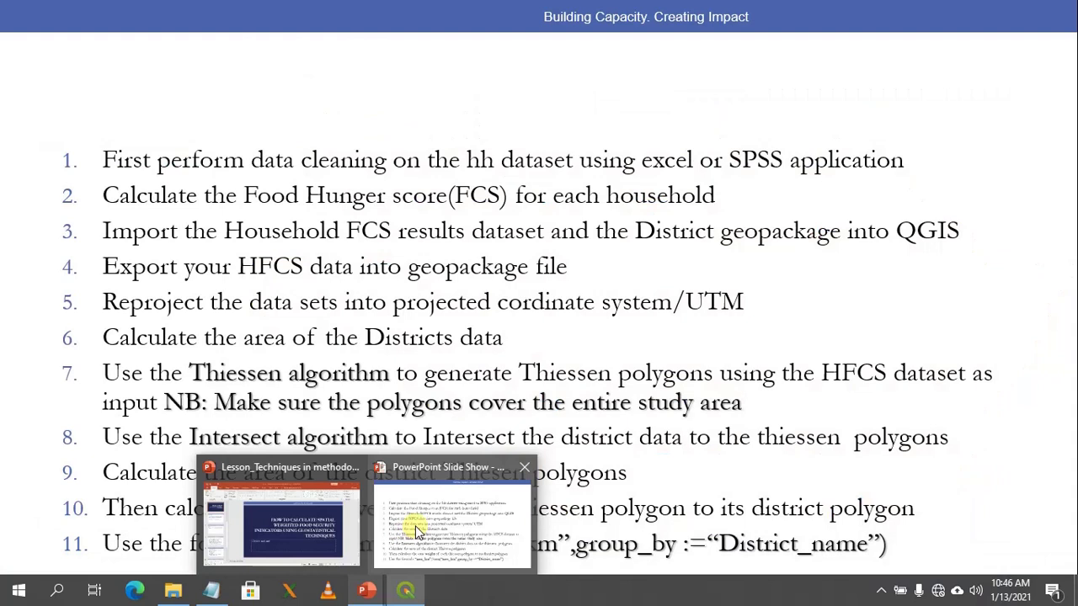
click(417, 532)
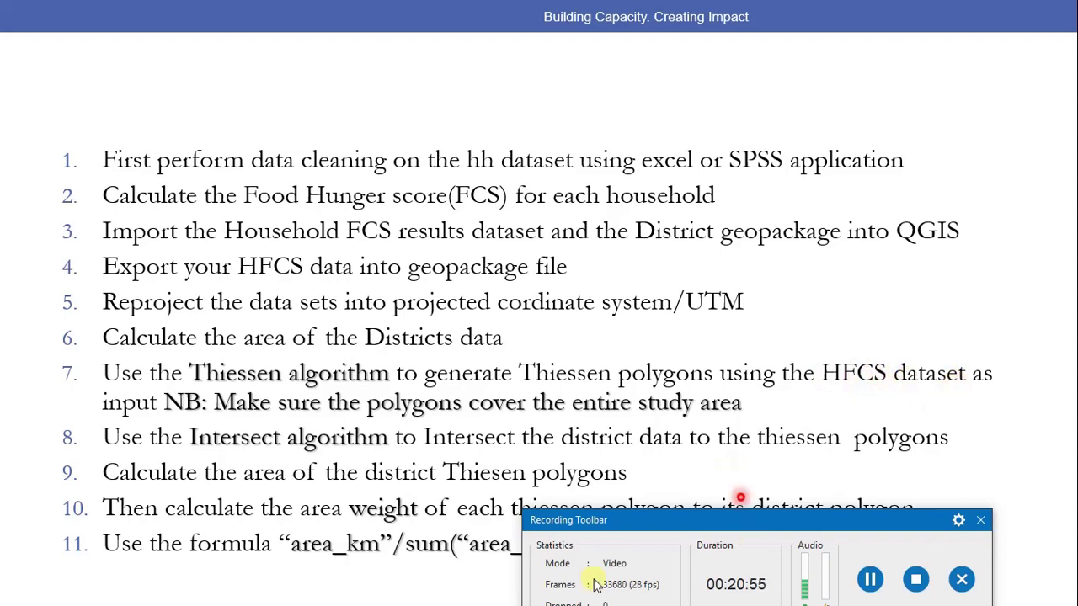
key(super+Tab)
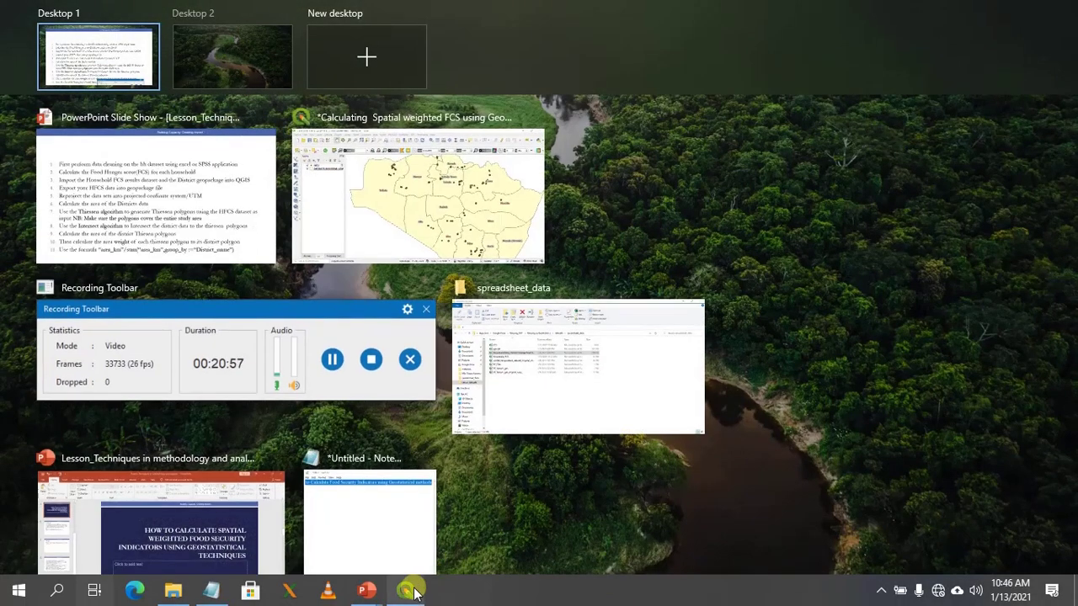
click(414, 592)
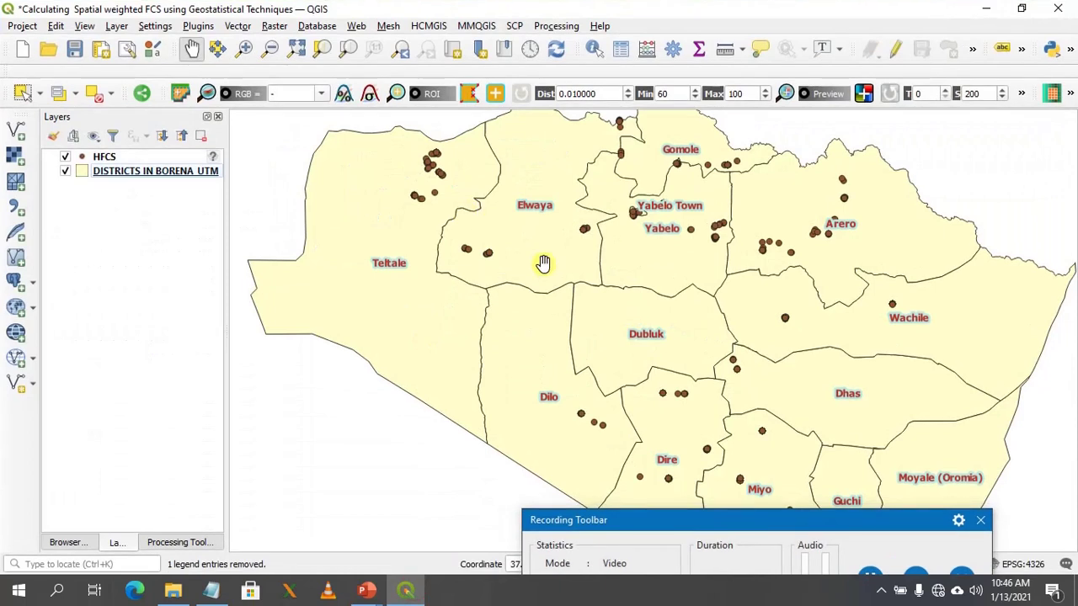
Hide the districts layer and examine the HFCS points and their attribute table, sorted ascending by fid.
click(67, 171)
drag(616, 203, 553, 324)
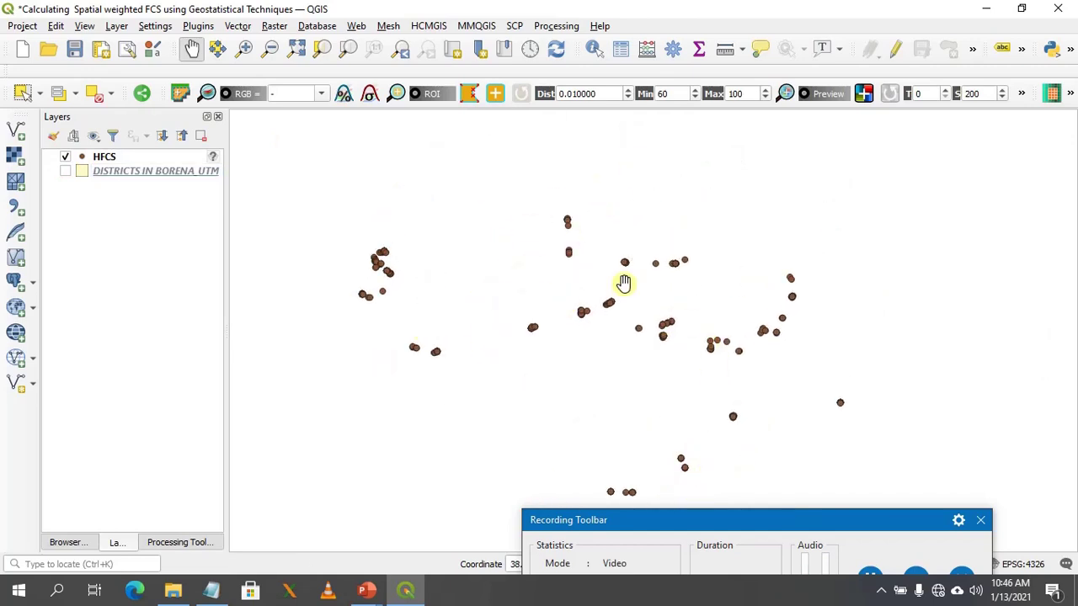
click(80, 163)
key(F6)
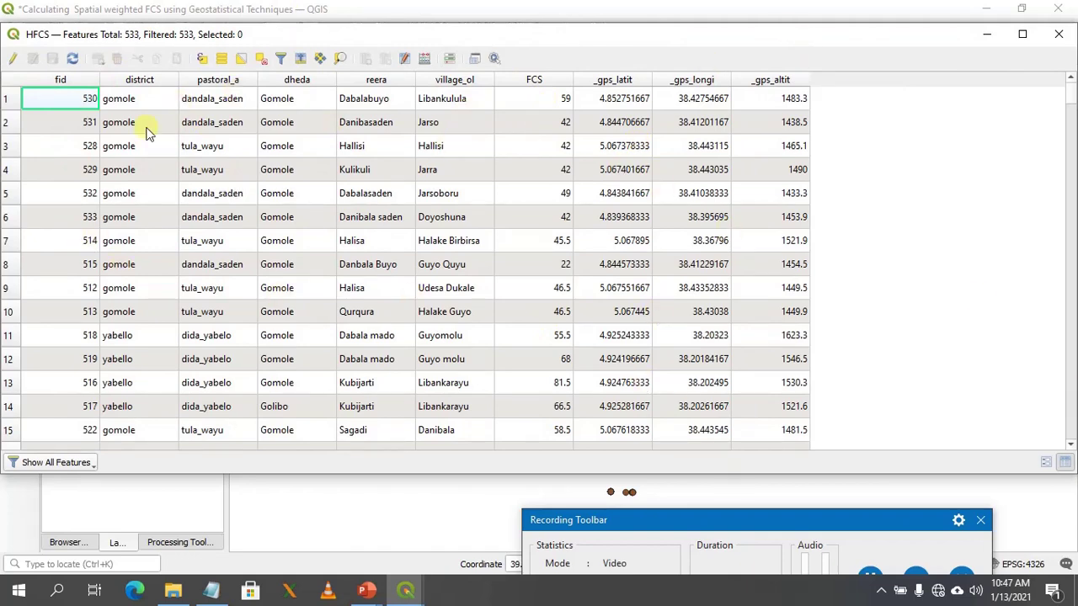
click(70, 81)
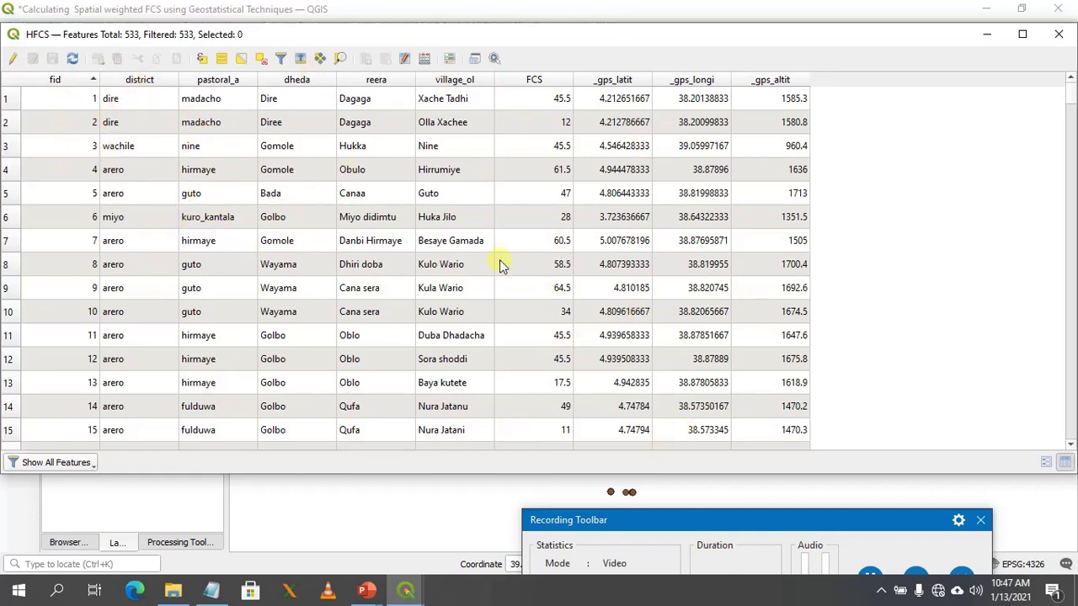
click(986, 34)
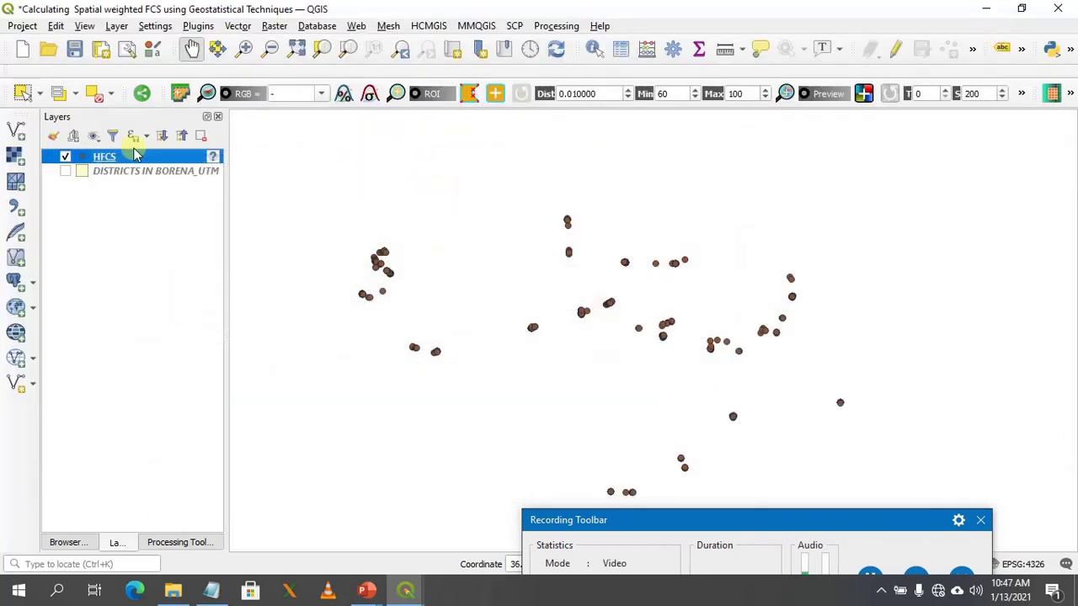
click(175, 163)
click(203, 162)
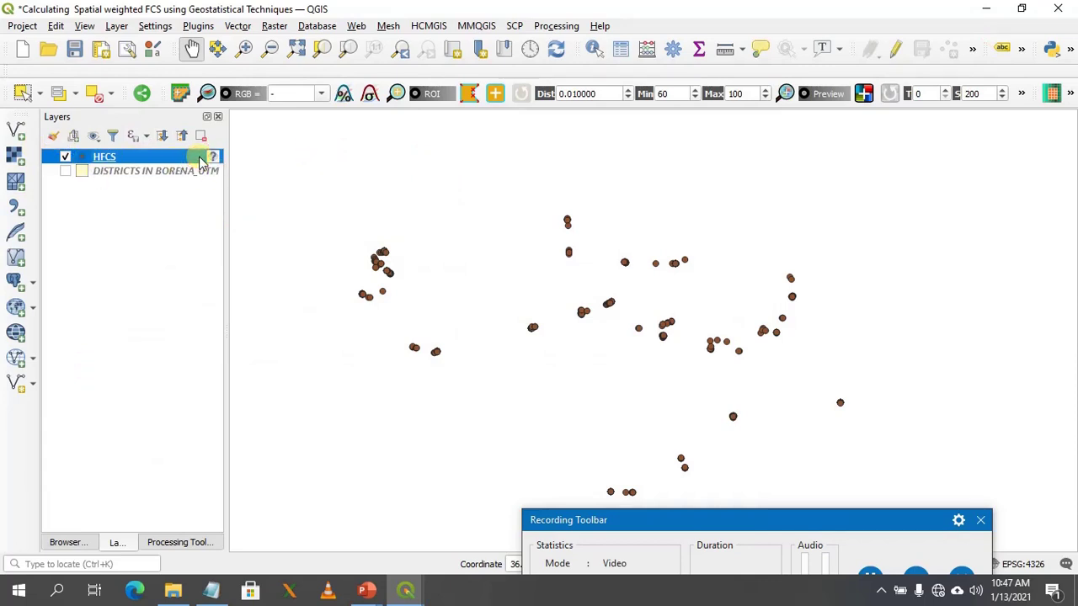
click(149, 176)
click(171, 160)
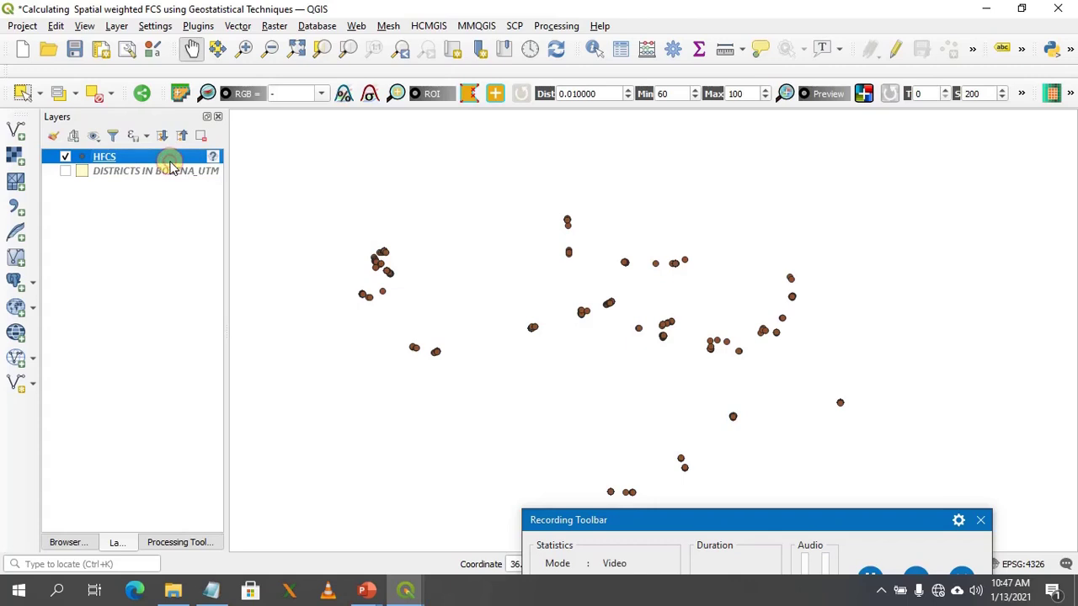
double_click(170, 162)
click(235, 168)
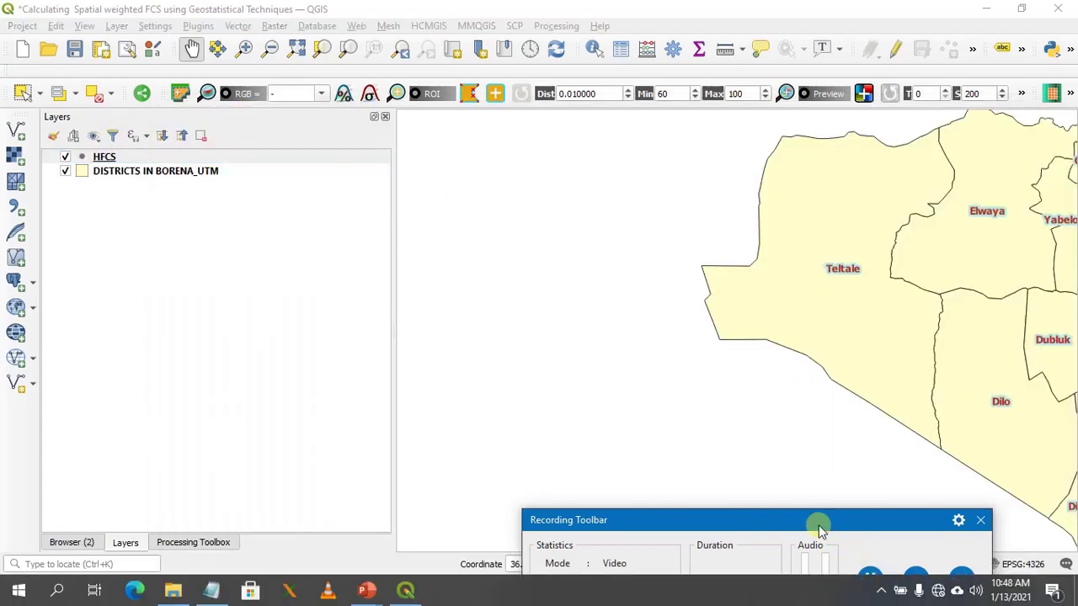
drag(813, 520, 560, 514)
drag(897, 308, 541, 298)
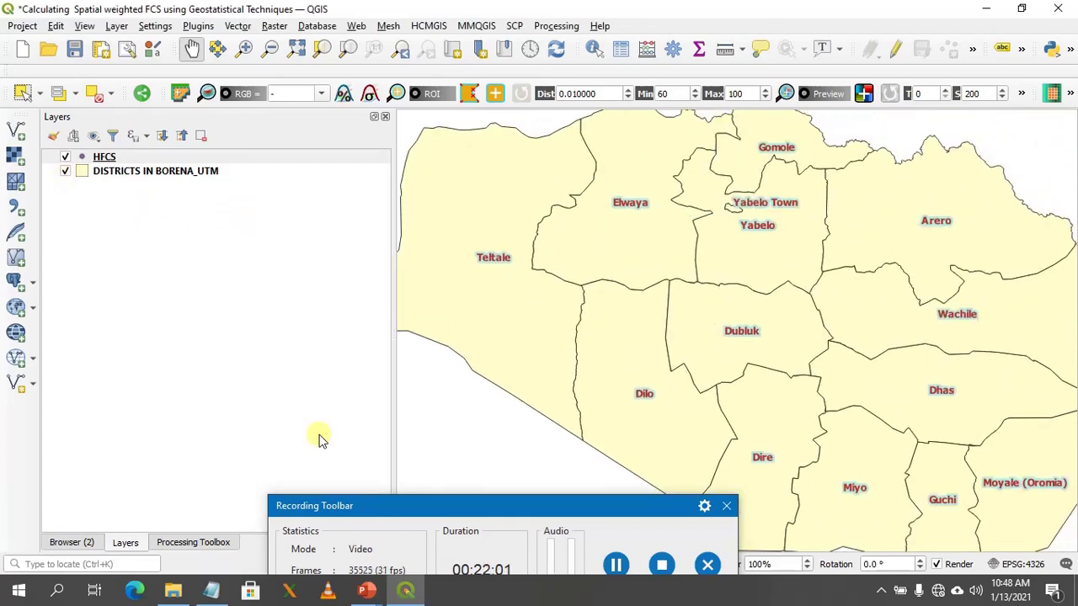
click(615, 564)
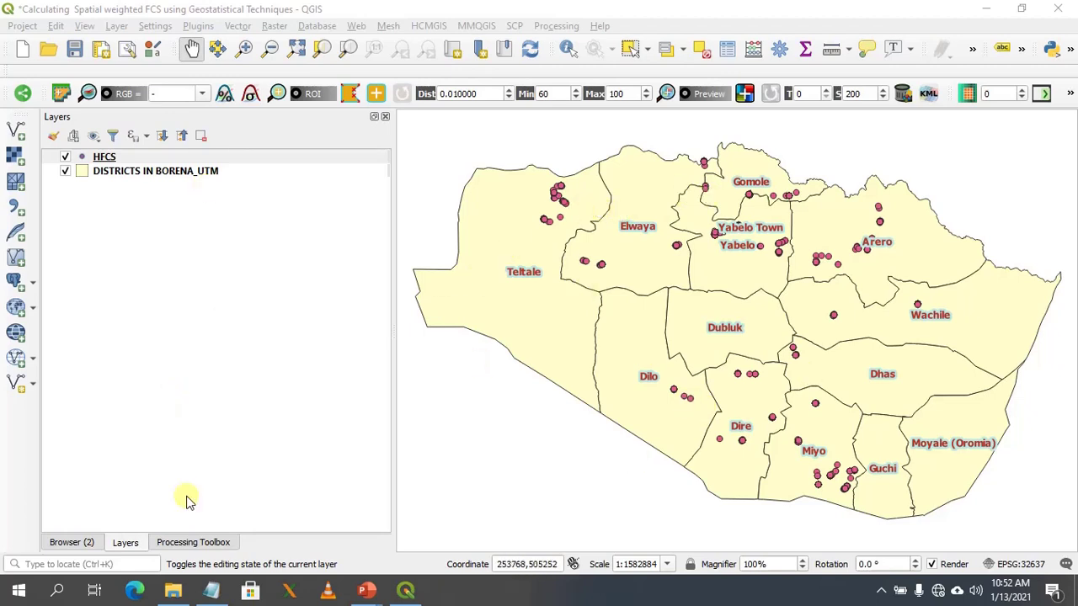
Search the Processing Toolbox for "thies" and open the SAGA Thiessen polygons tool.
click(192, 545)
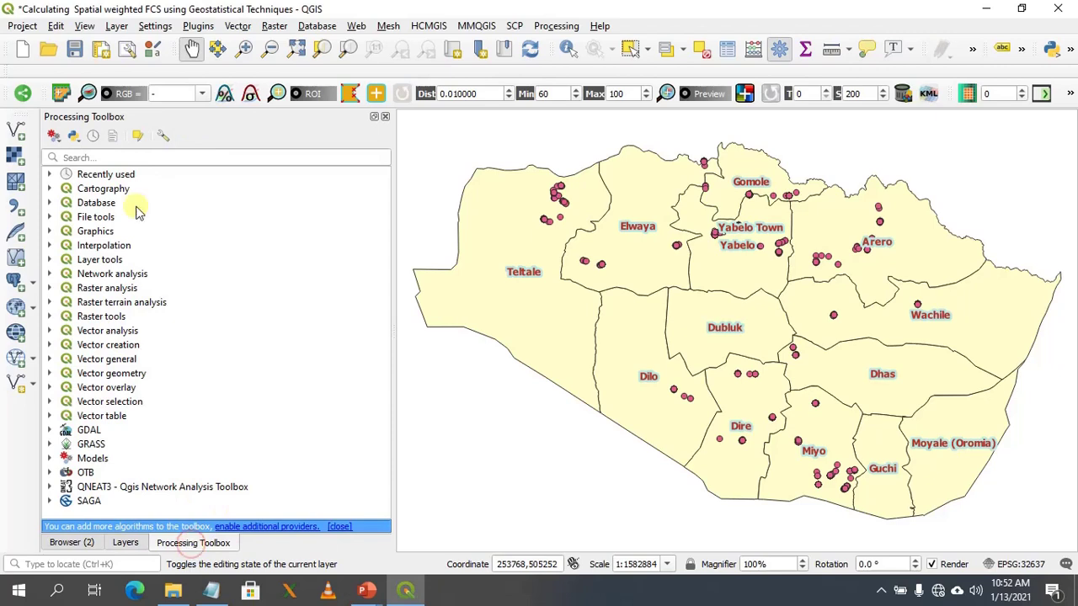
click(99, 156)
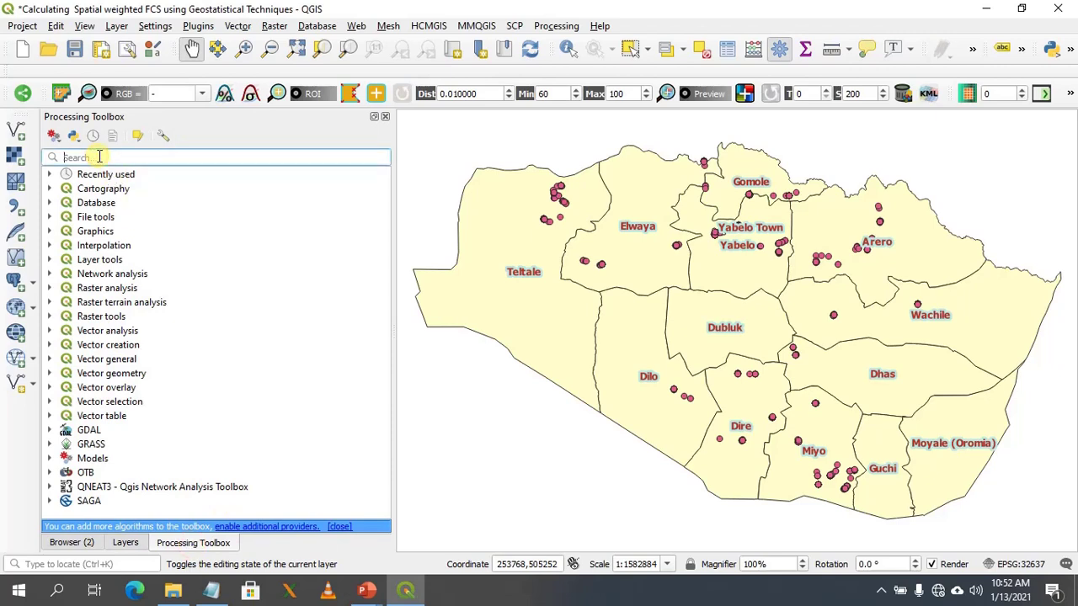
click(556, 25)
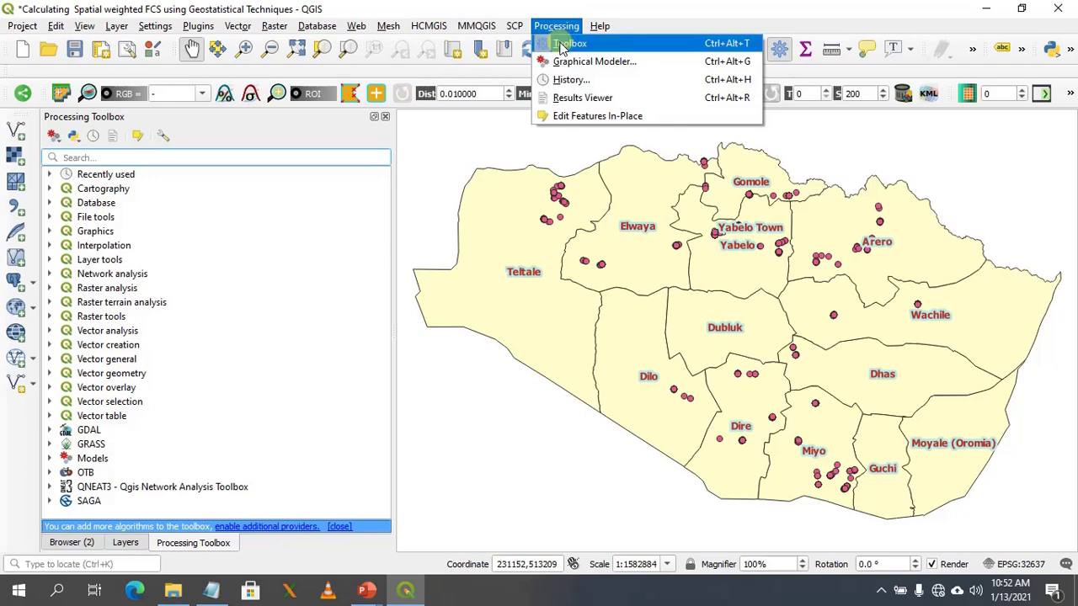
click(564, 43)
click(557, 25)
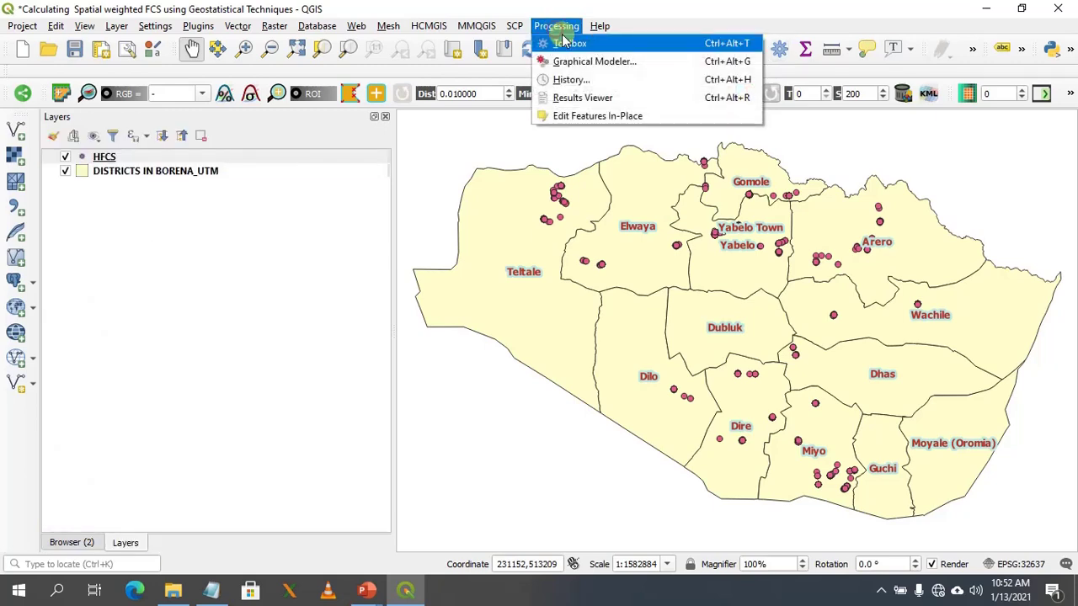
click(571, 43)
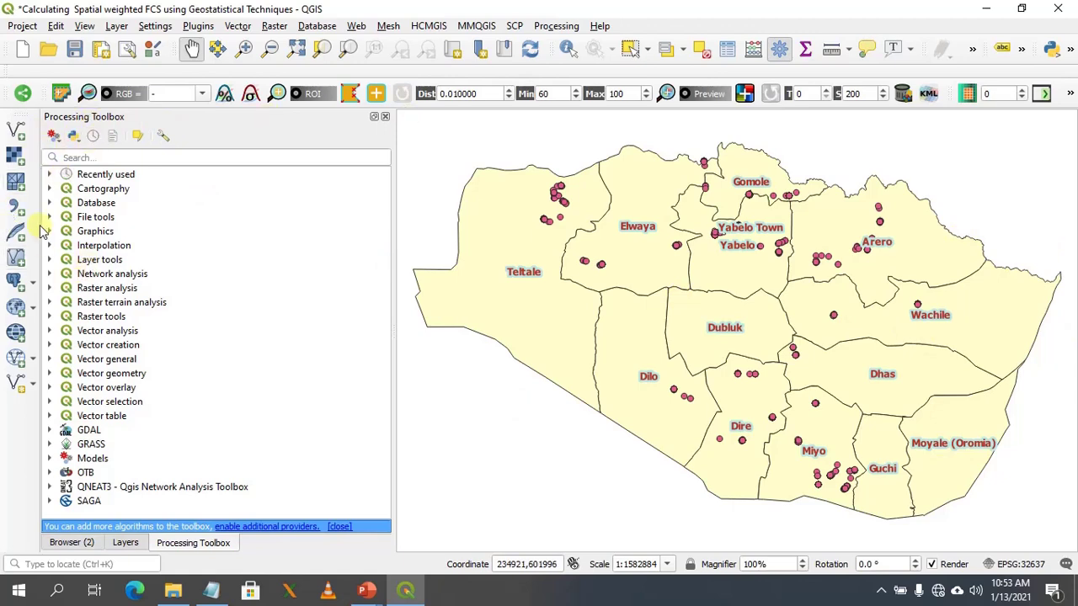
click(71, 160)
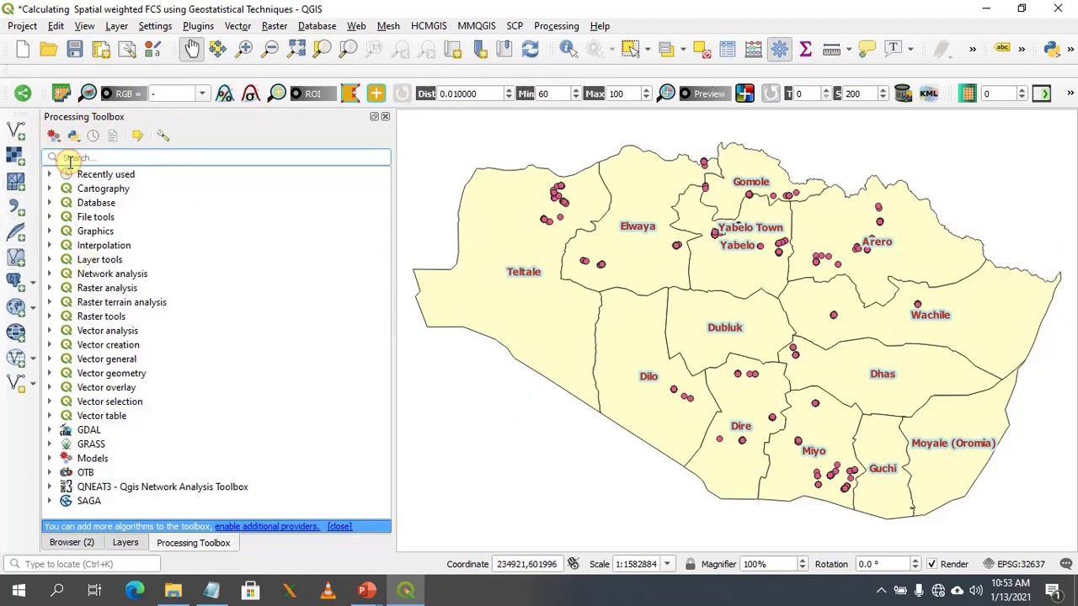
text(thiesen)
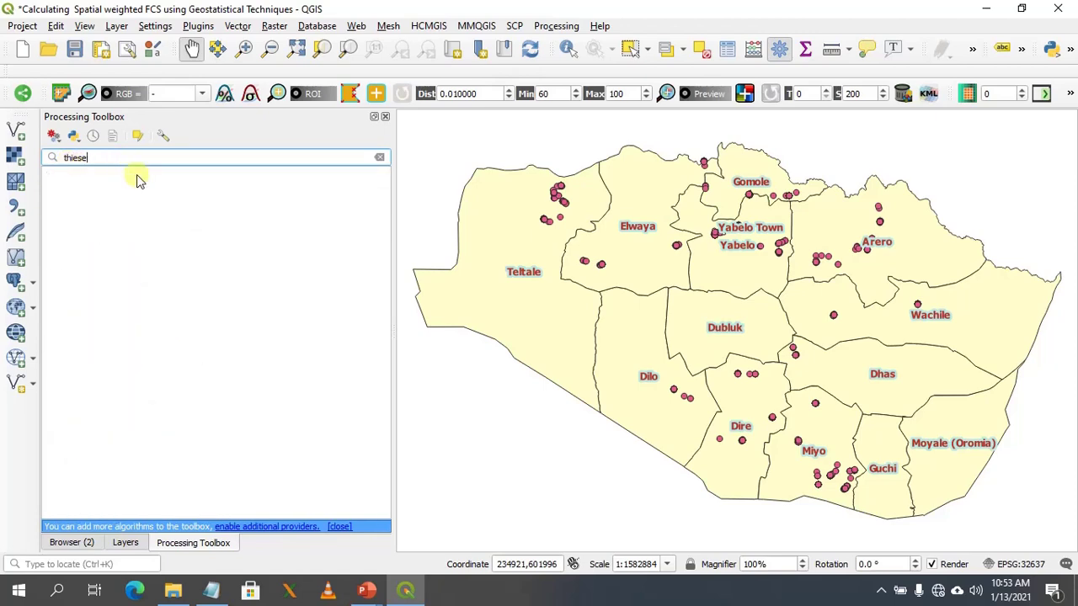
key(BackSpace)
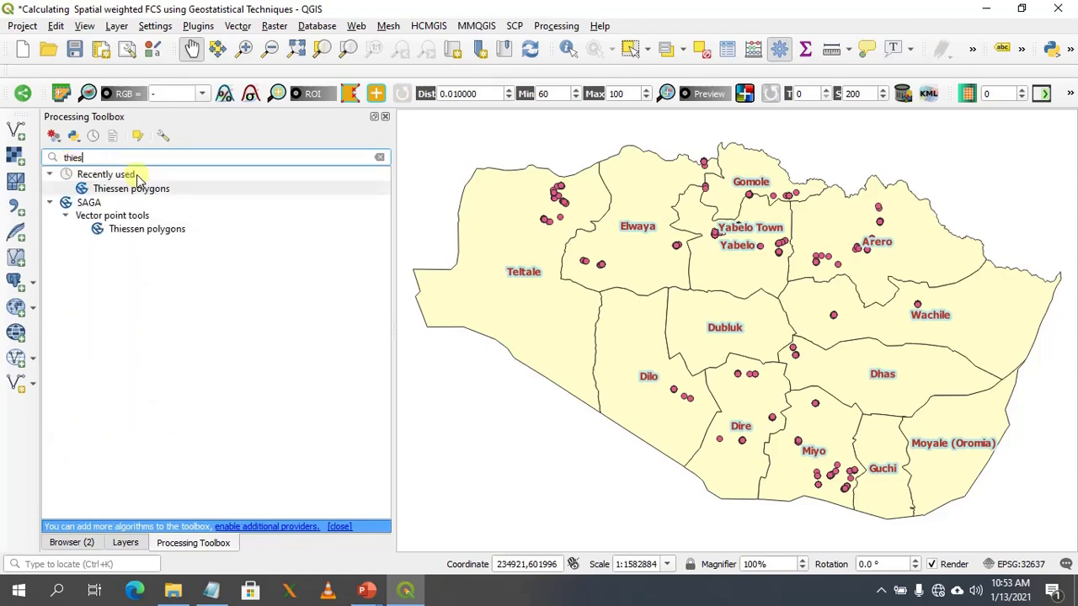
double_click(139, 231)
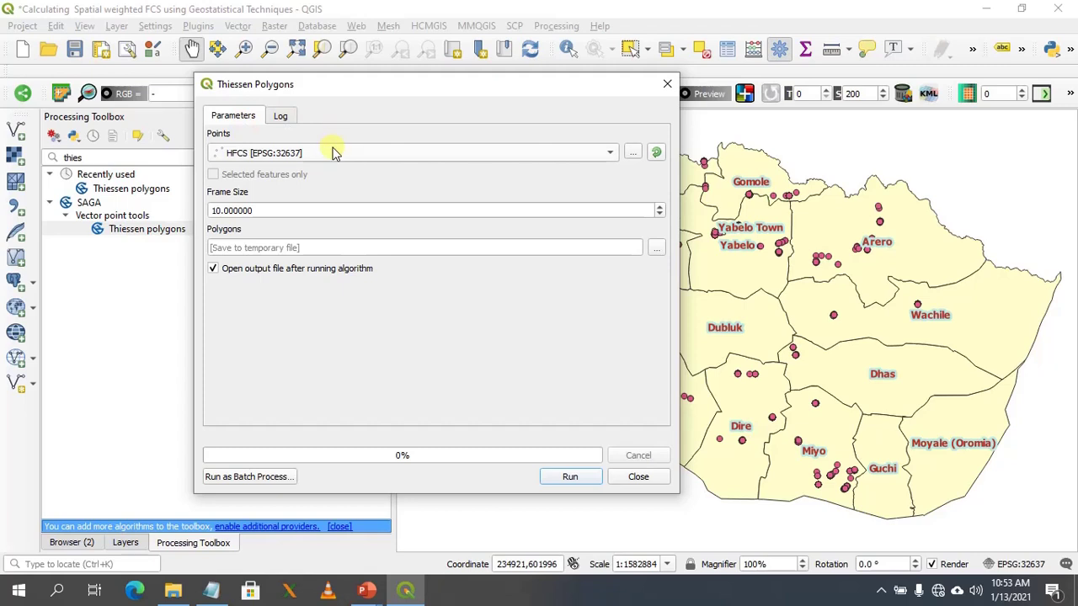
Generate temporary Thiessen polygons from the HFCS points with a frame size of 10, and examine their coverage of the districts.
click(335, 152)
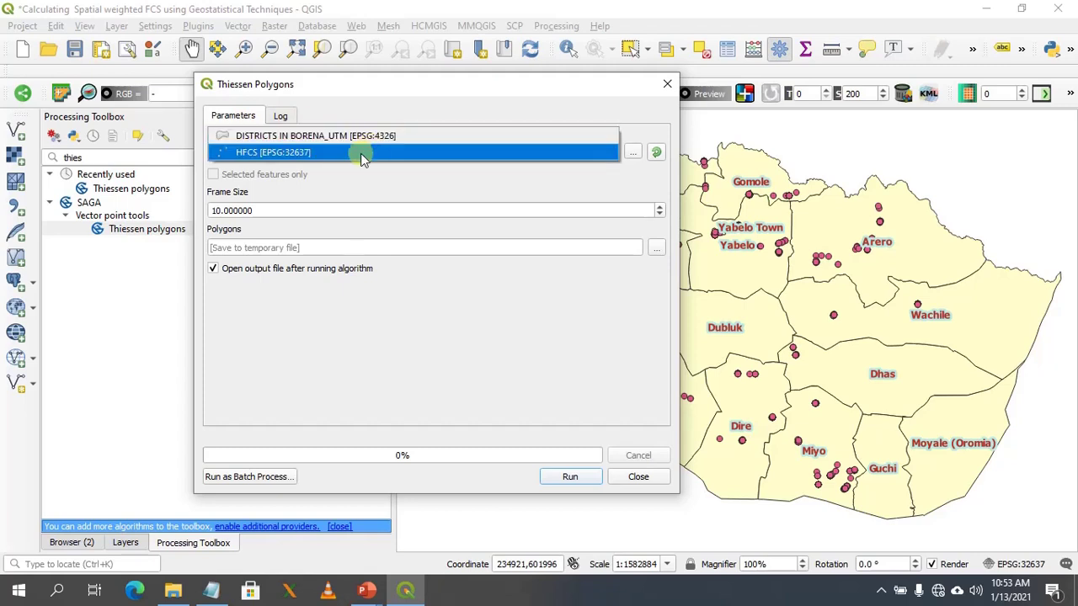
click(359, 152)
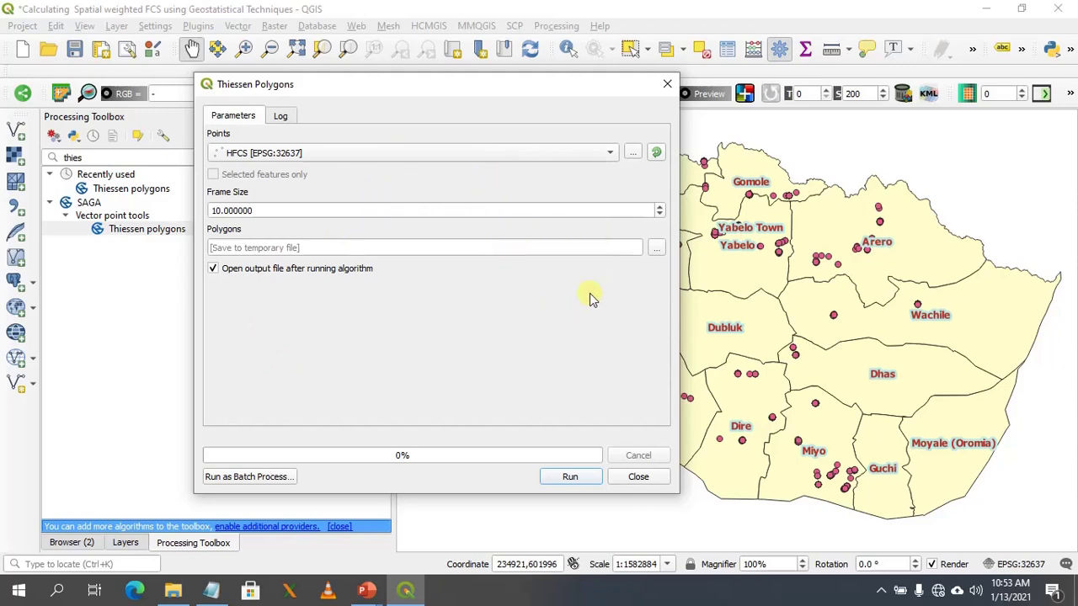
click(570, 477)
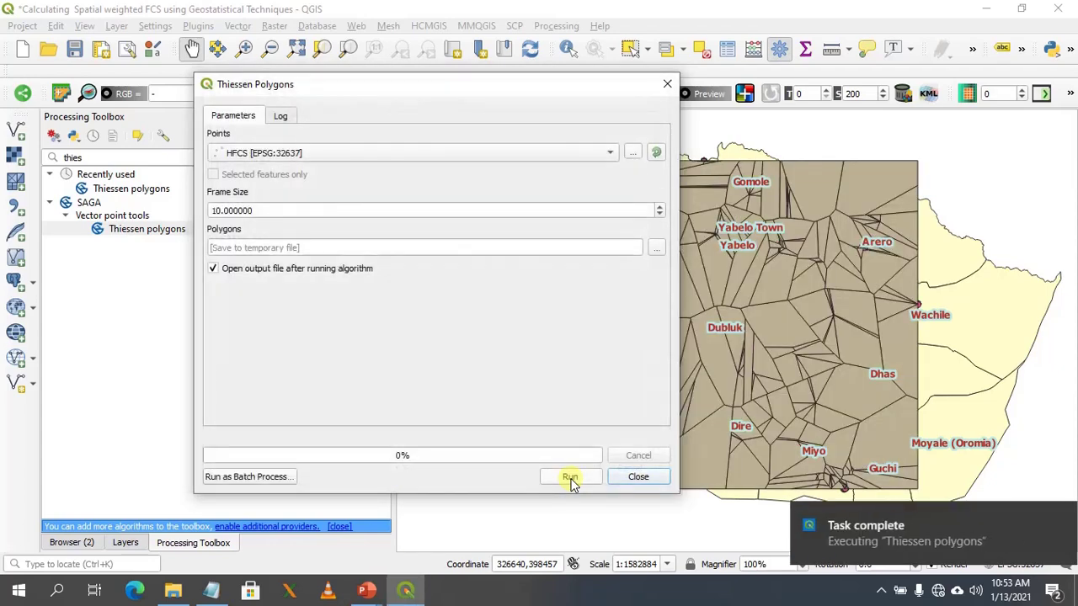
drag(472, 84, 295, 391)
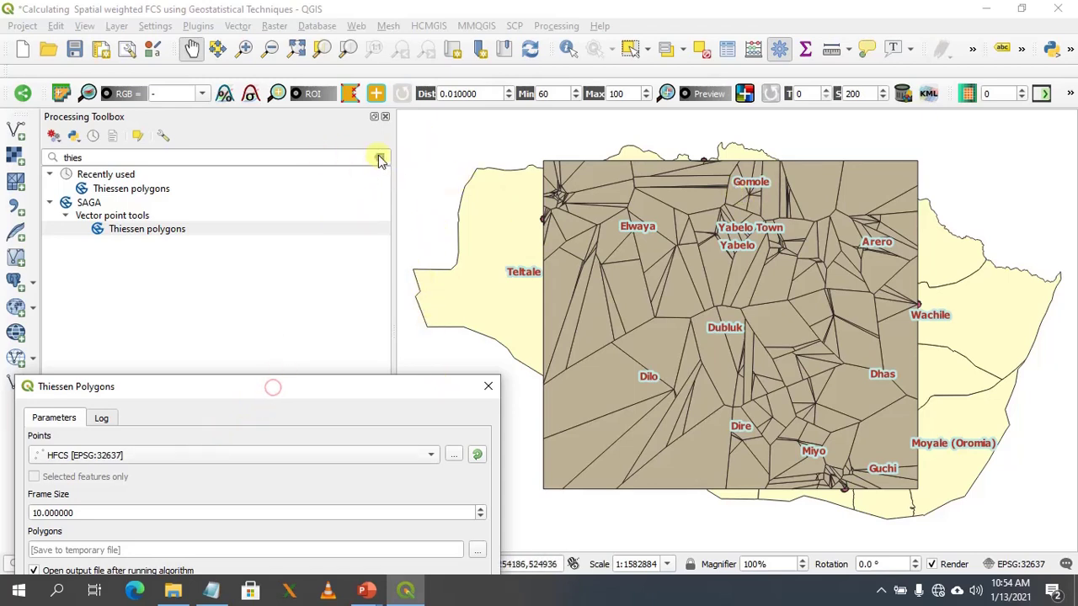
drag(248, 390, 330, 187)
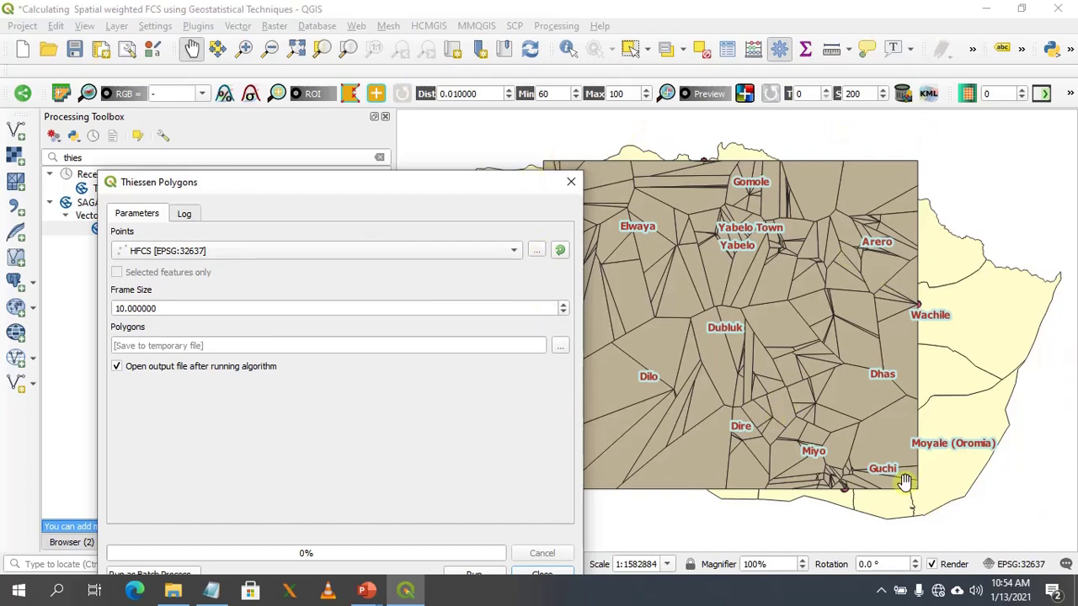
Set the frame size to 500 and generate the HFCS Thiessen polygons again.
click(124, 309)
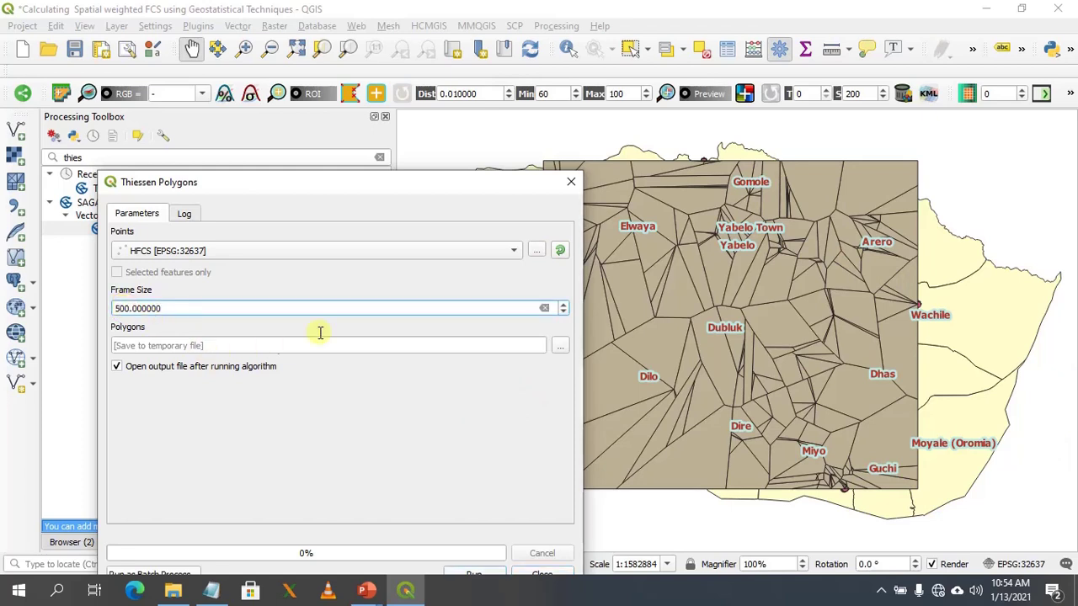
click(473, 575)
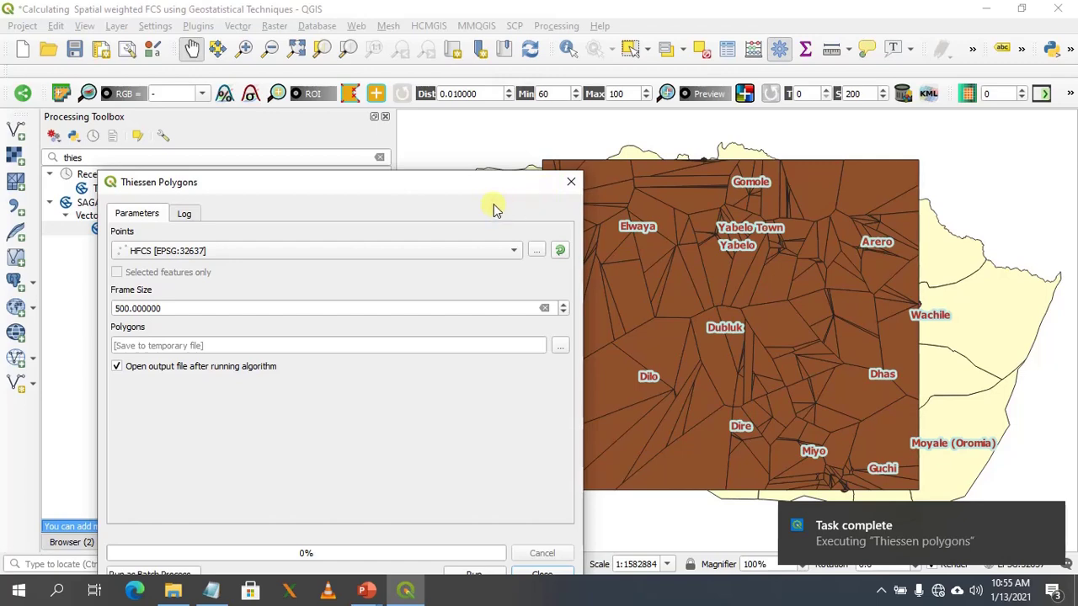
drag(495, 193, 457, 127)
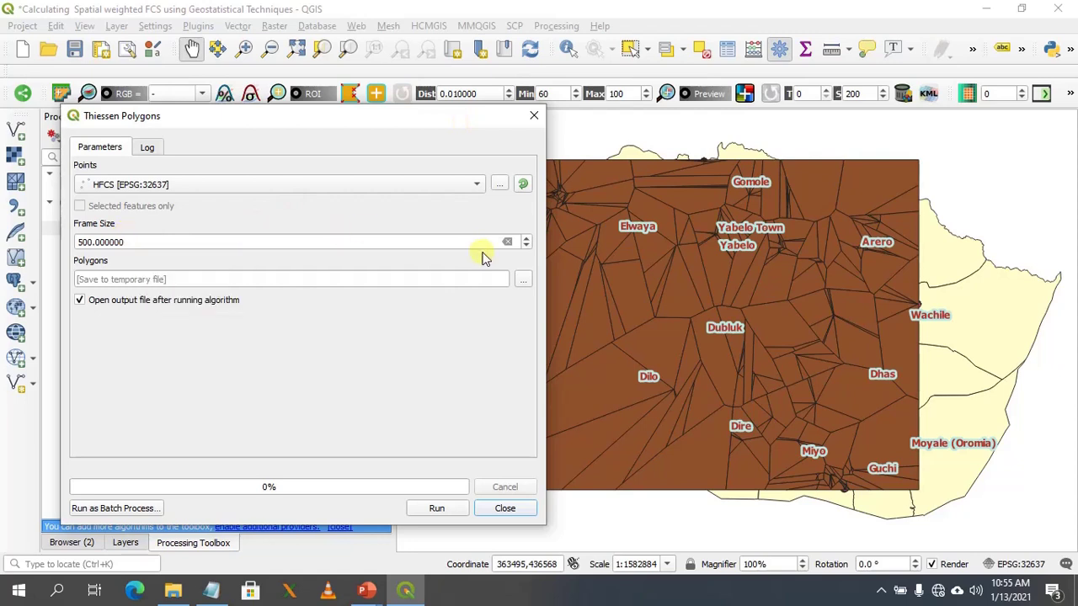
Increase the frame size to 50000 and rerun the Thiessen polygons on the HFCS points.
click(84, 243)
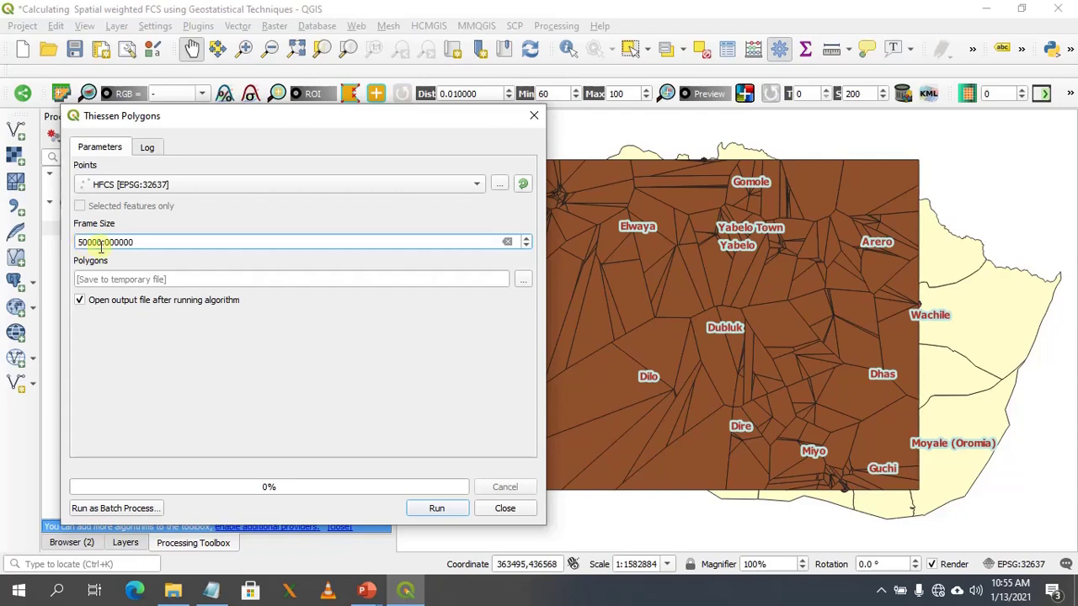
click(438, 509)
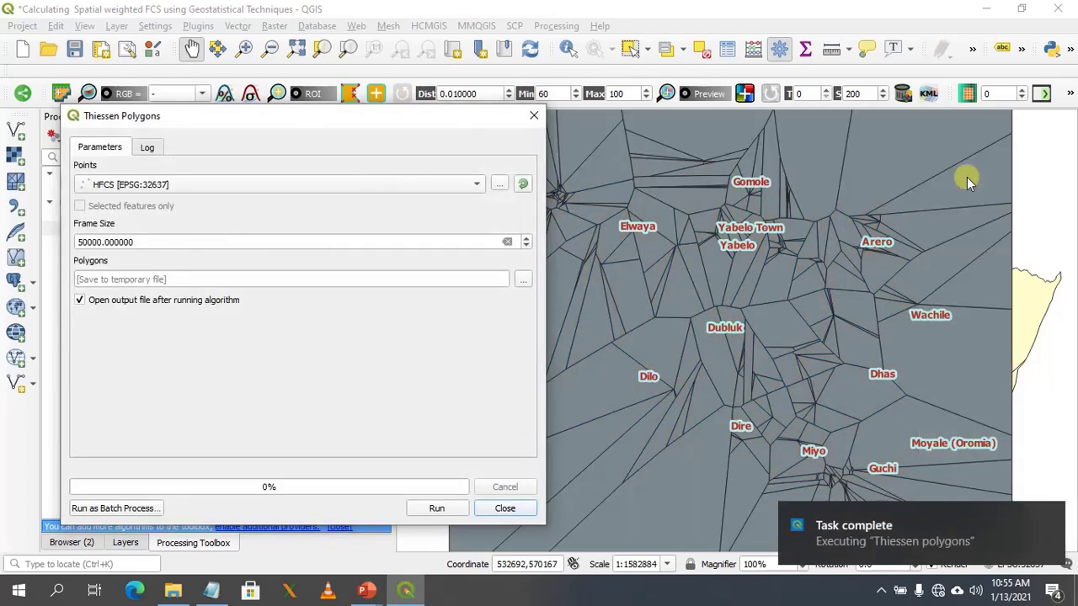
drag(401, 119, 638, 183)
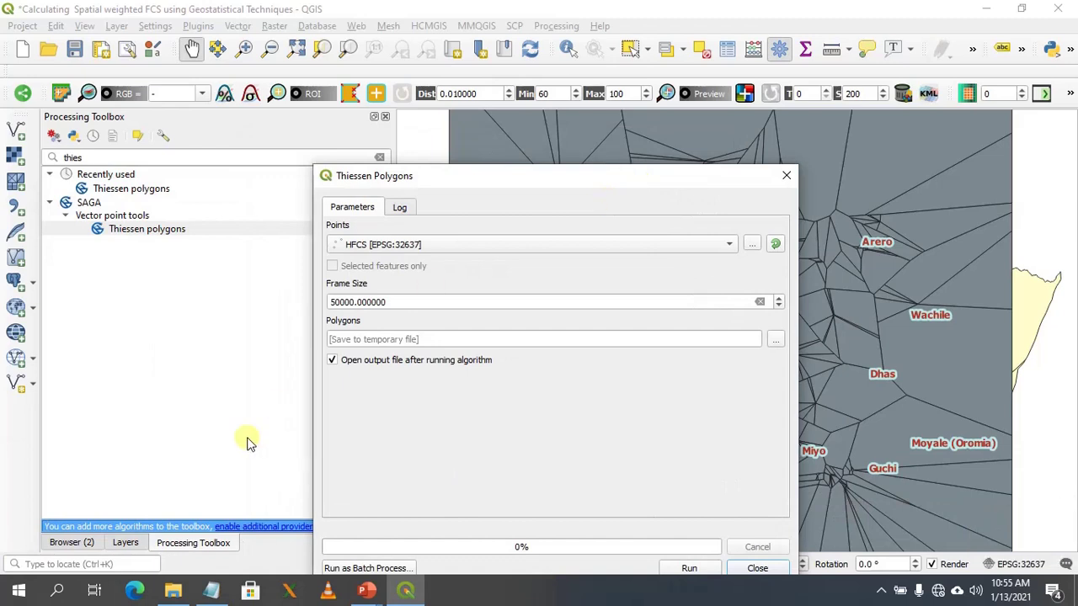
Remove the two POLYGONS layers generated with frame sizes 10 and 500 from the project.
click(125, 543)
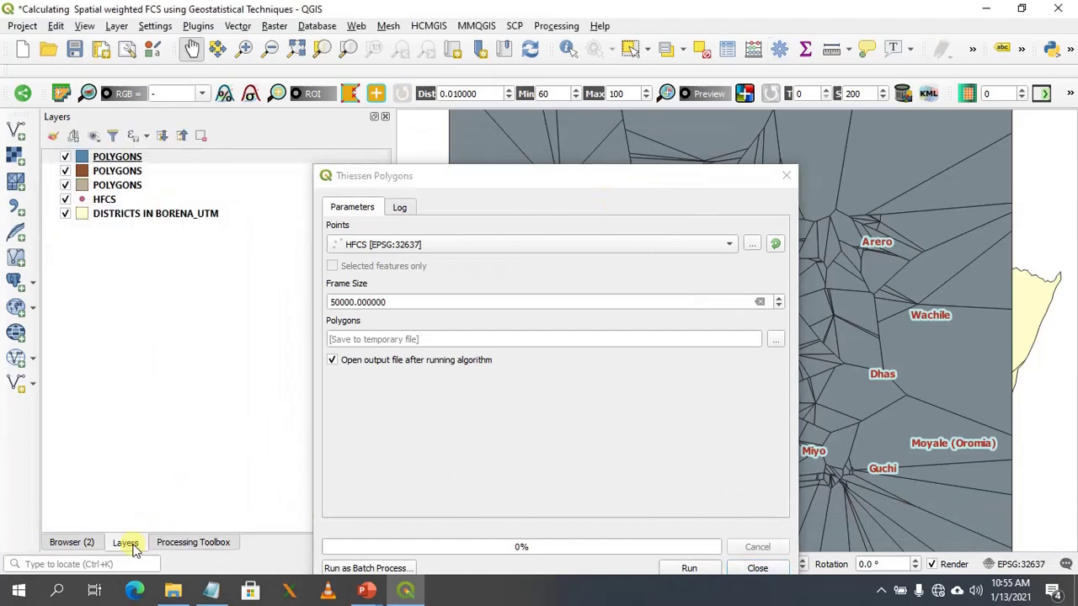
click(122, 187)
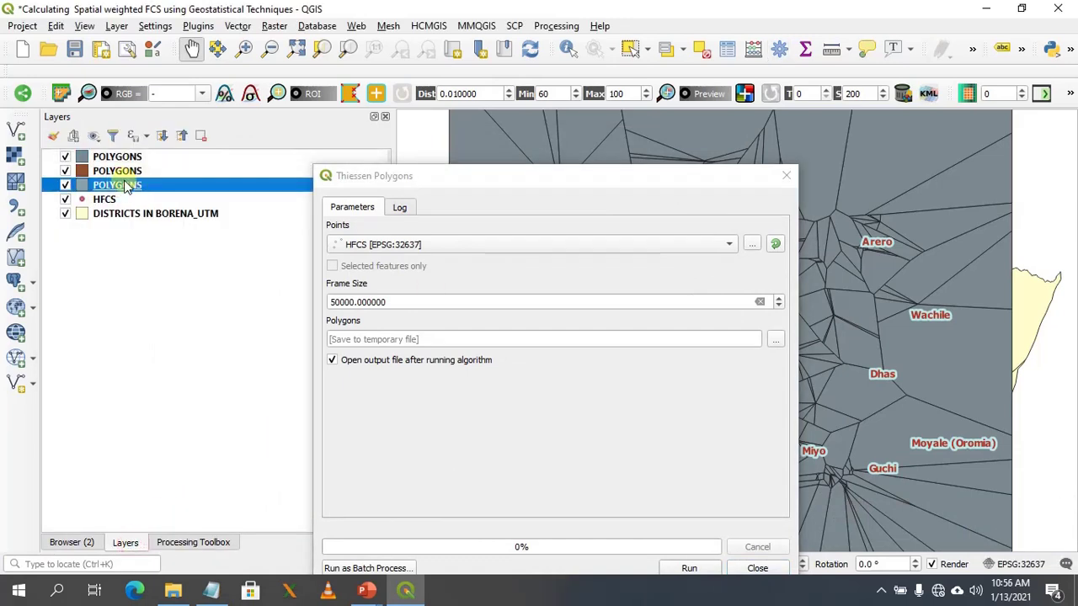
ctrl+click(117, 171)
click(203, 138)
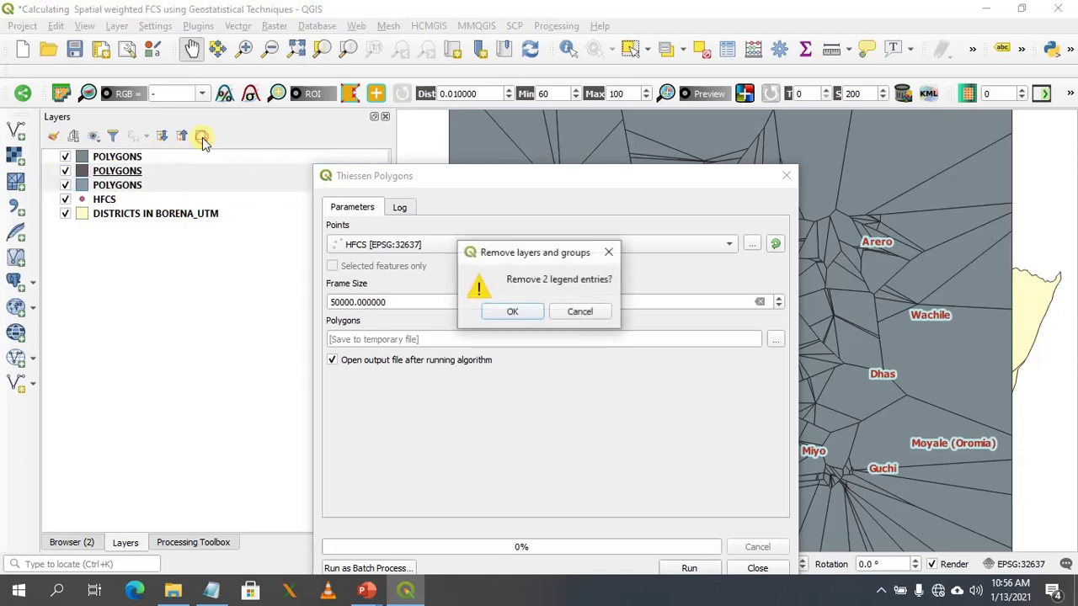
click(514, 310)
Set the frame size to 80000 and run Thiessen polygons on the HFCS points.
drag(498, 180, 267, 103)
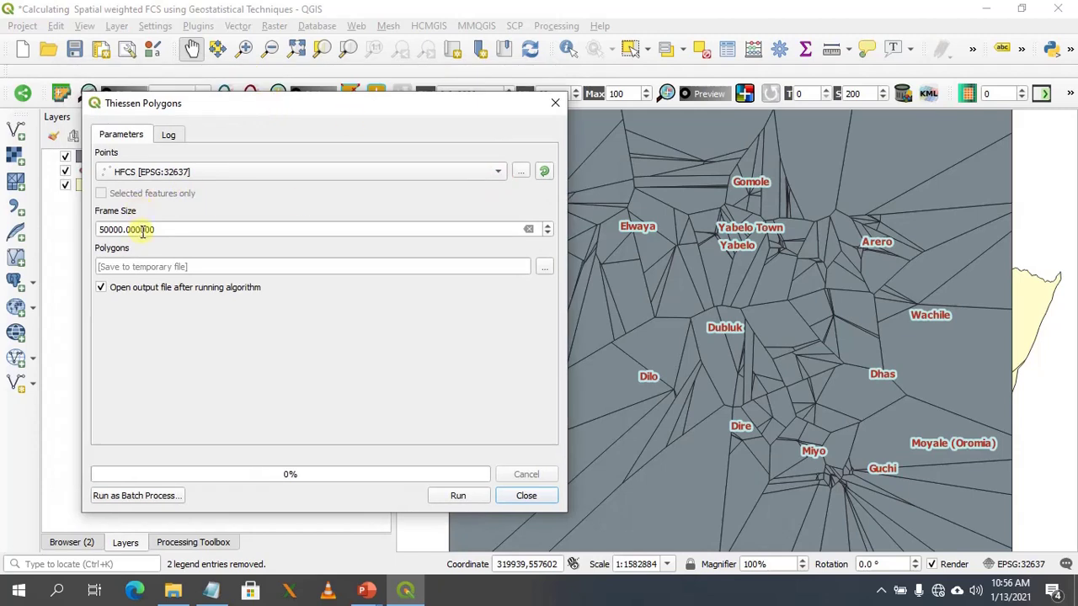
click(104, 233)
key(BackSpace)
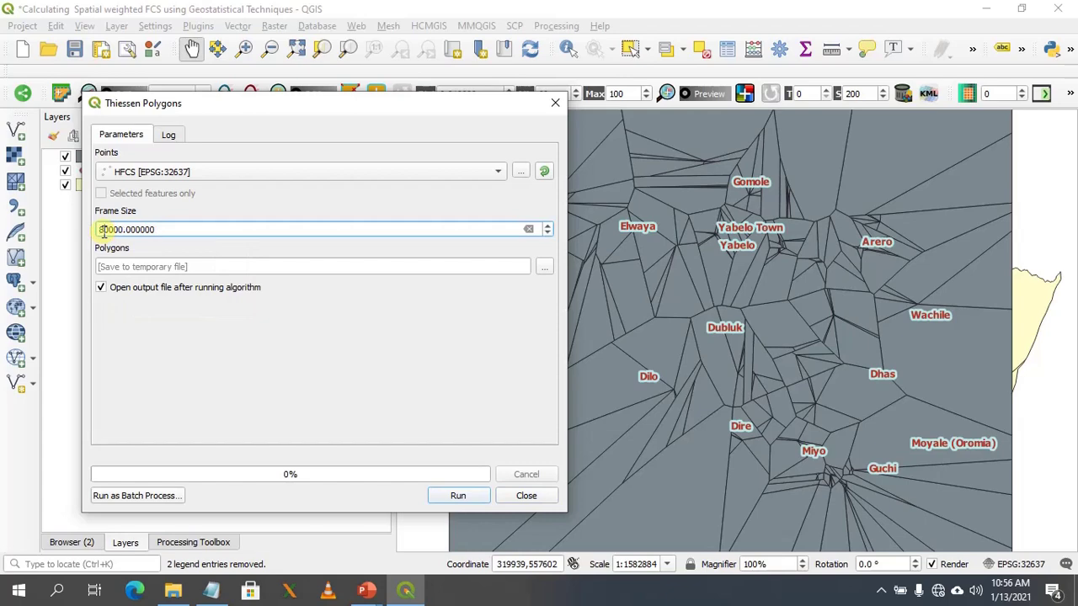
click(457, 497)
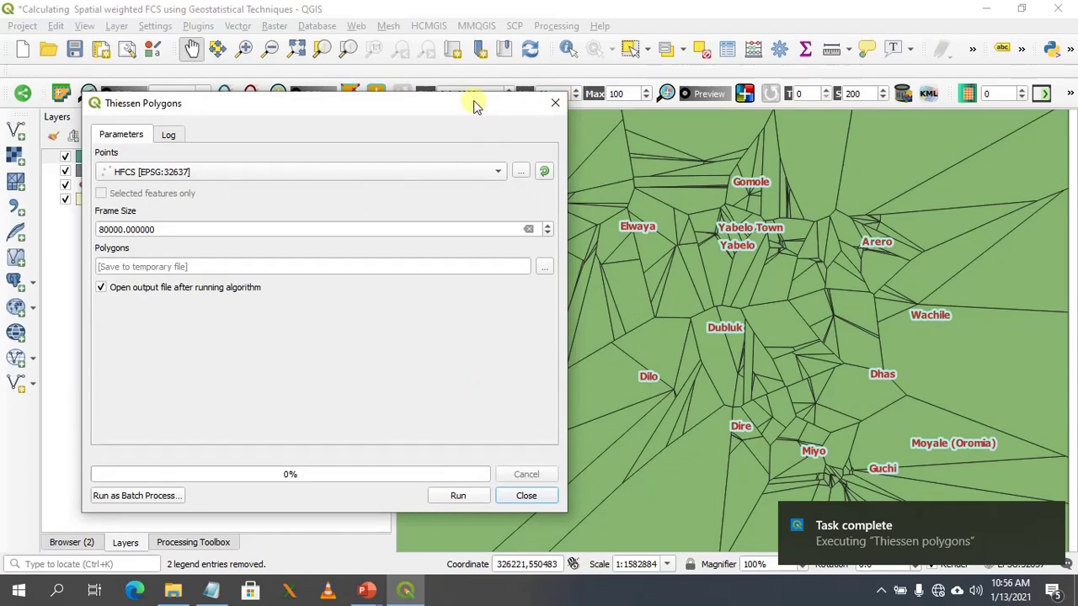
Reorder the layers so HFCS is uppermost, followed by DISTRICTS IN BORENA_UTM, above both POLYGONS layers.
drag(469, 105, 492, 482)
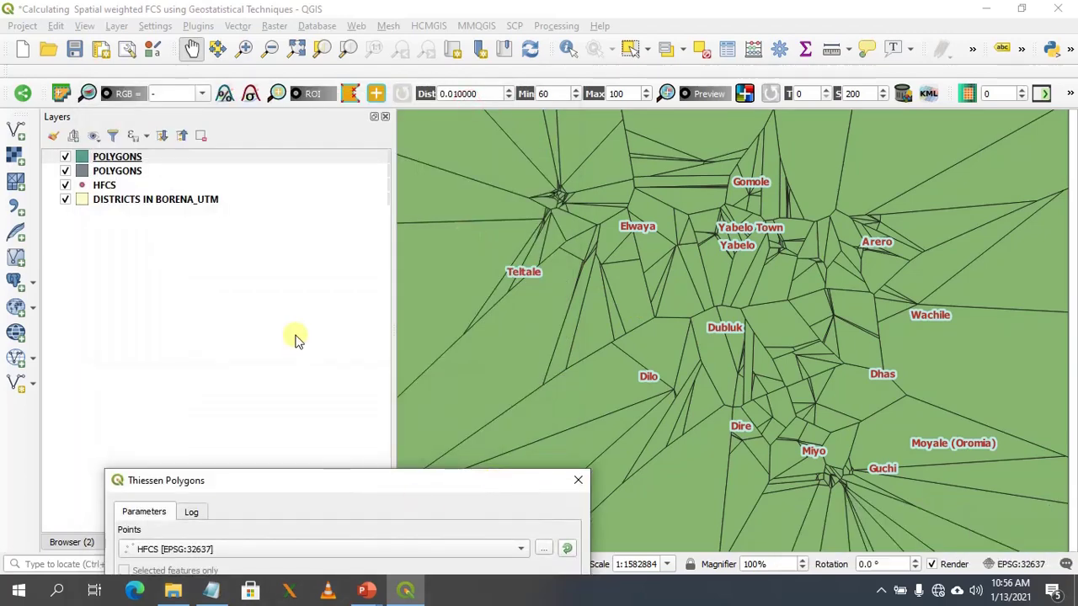
drag(110, 202, 110, 160)
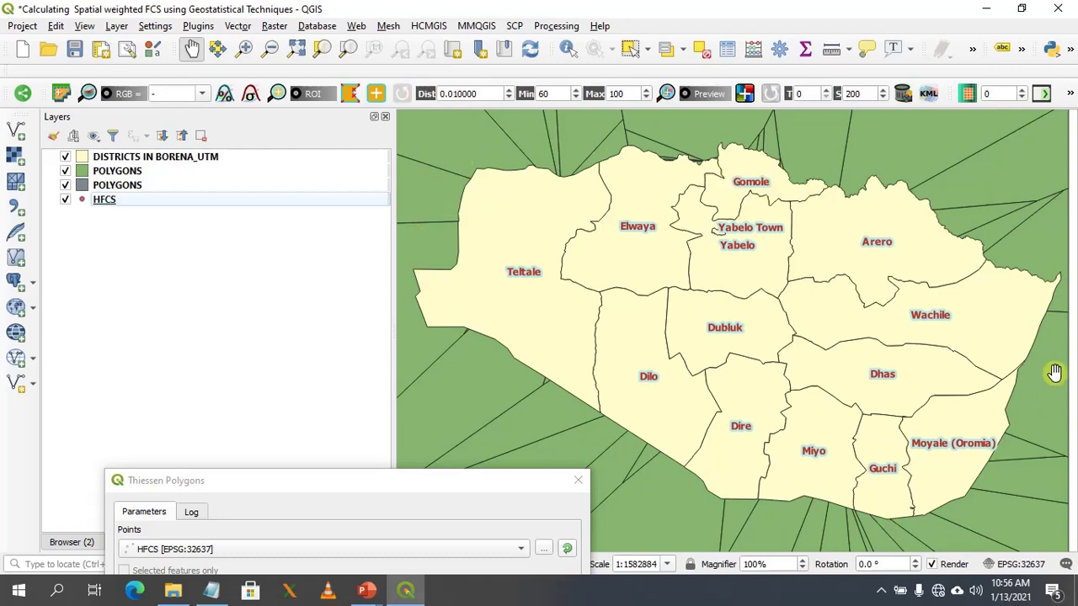
mouse_move(93, 201)
mouse_down()
mouse_move(89, 173)
mouse_move(107, 157)
mouse_up()
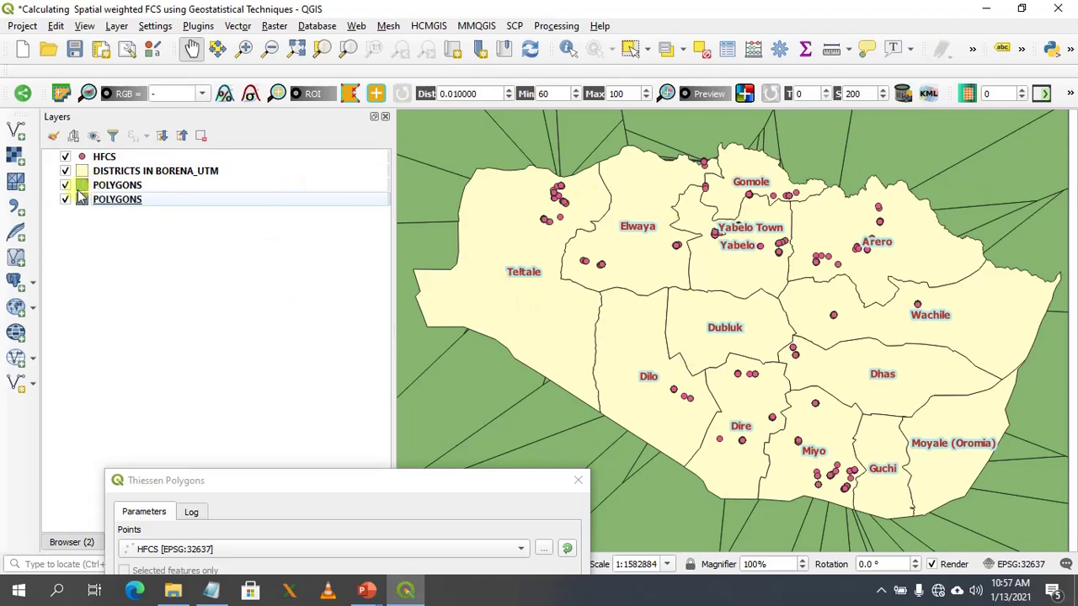
Close the Thiessen Polygons dialog and remove the POLYGONS layer generated with frame size 50000.
click(200, 136)
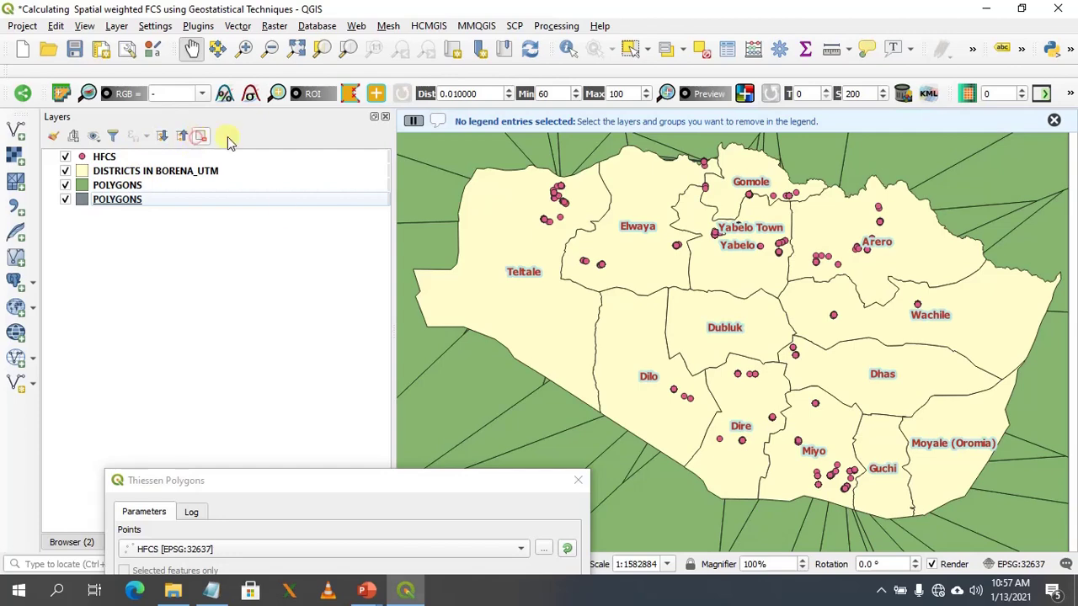
click(455, 481)
drag(410, 486, 425, 144)
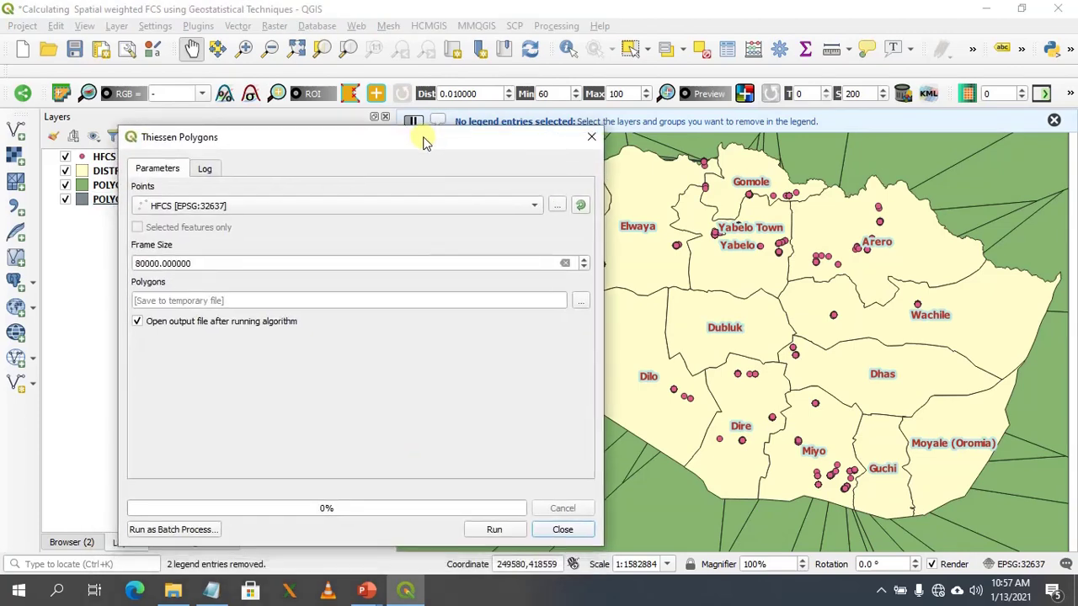
click(563, 528)
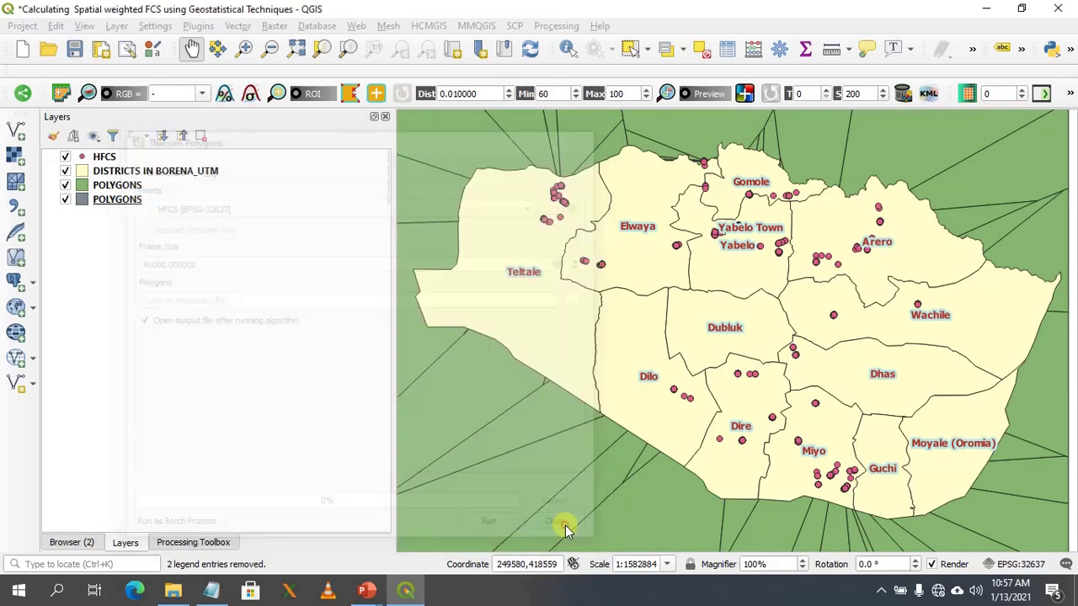
click(190, 199)
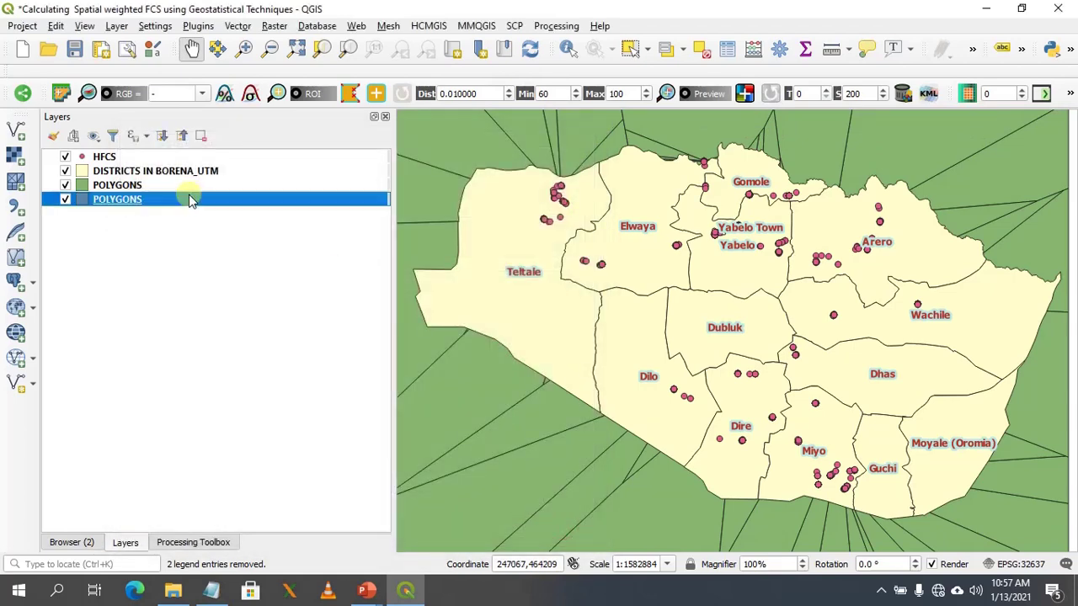
click(201, 135)
click(515, 310)
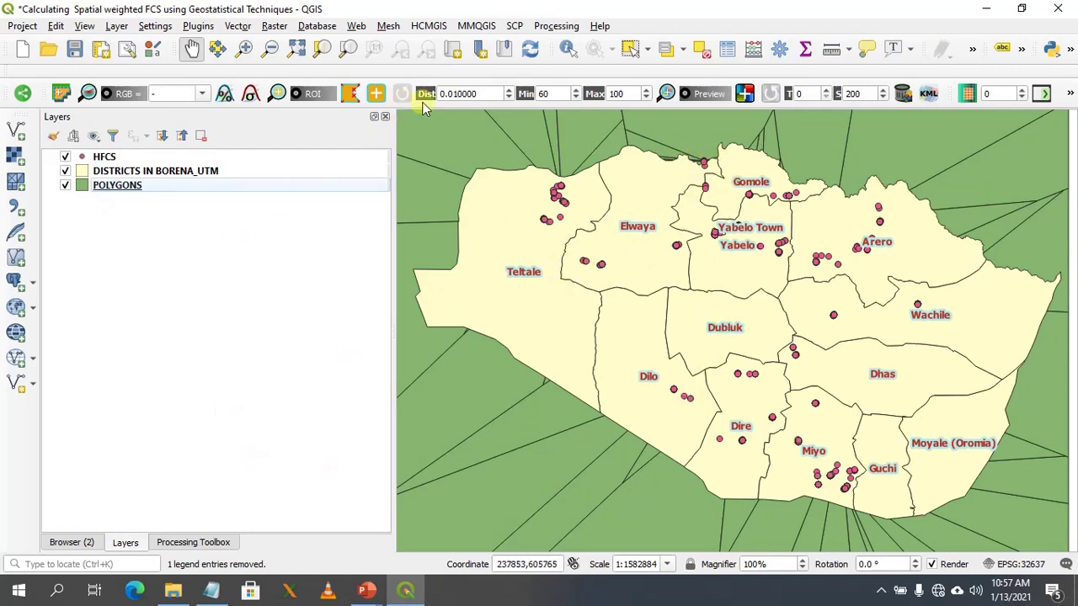
Search the processing algorithms for "interse" to locate the Intersect tool.
click(202, 542)
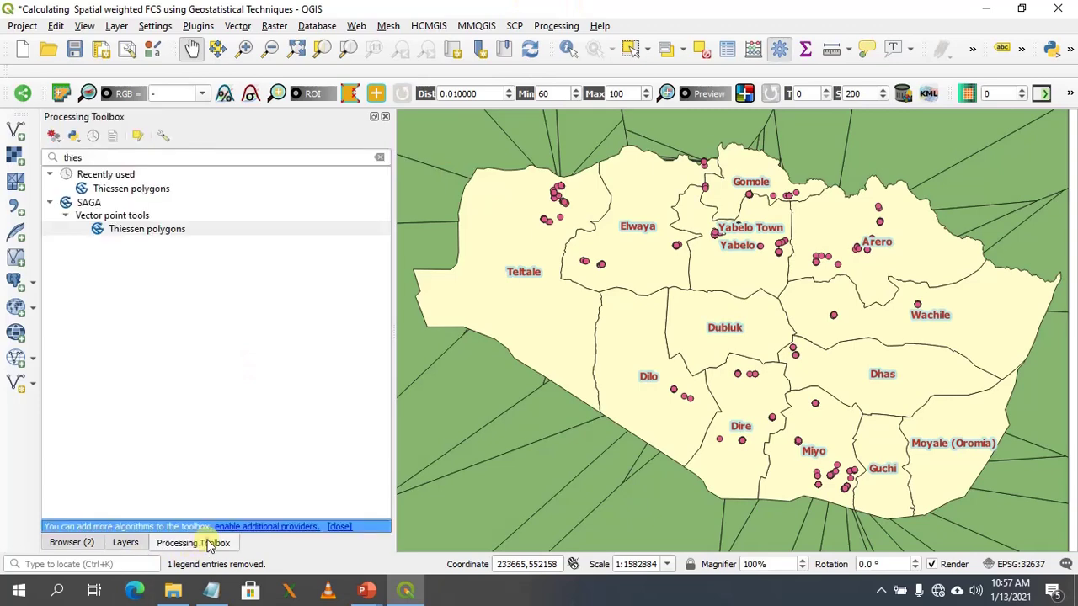
click(108, 156)
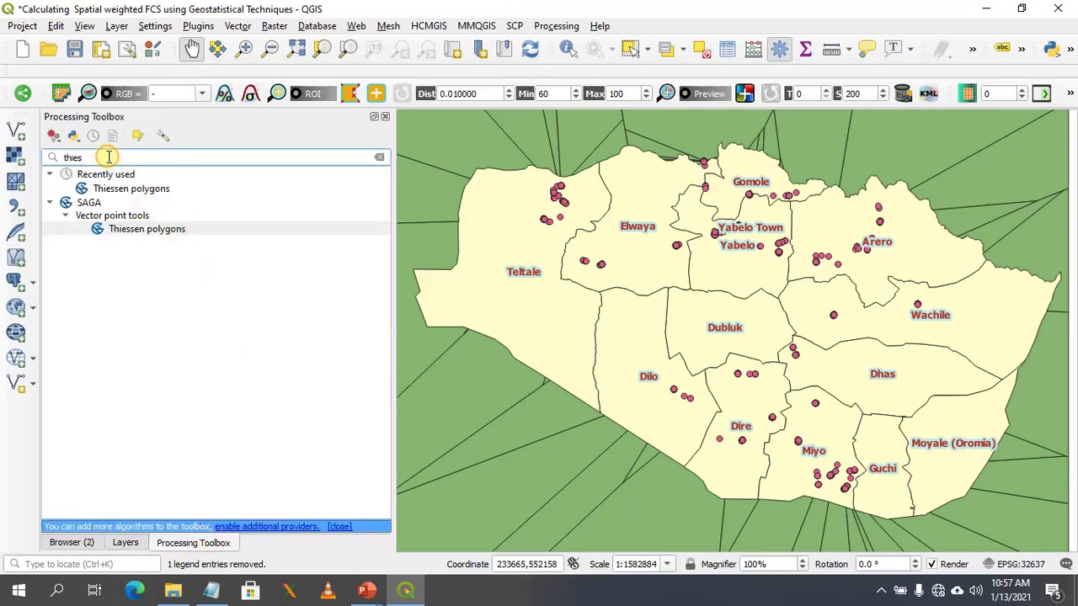
key(BackSpace)
key(BackSpace)
key(BackSpace)
key(BackSpace)
key(BackSpace)
text(in)
key(BackSpace)
key(BackSpace)
text(int)
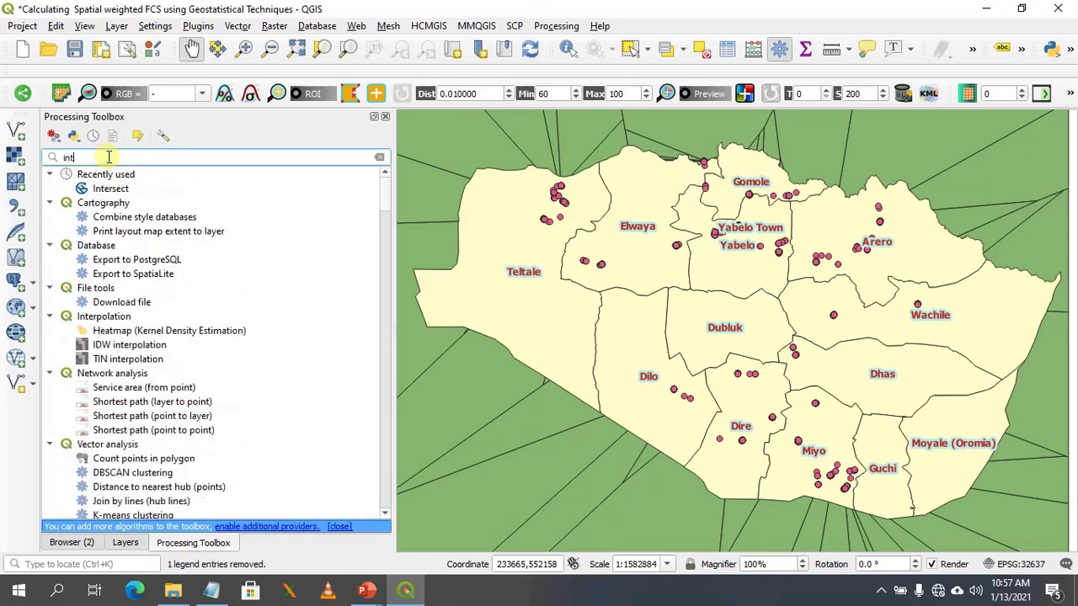
text(erse)
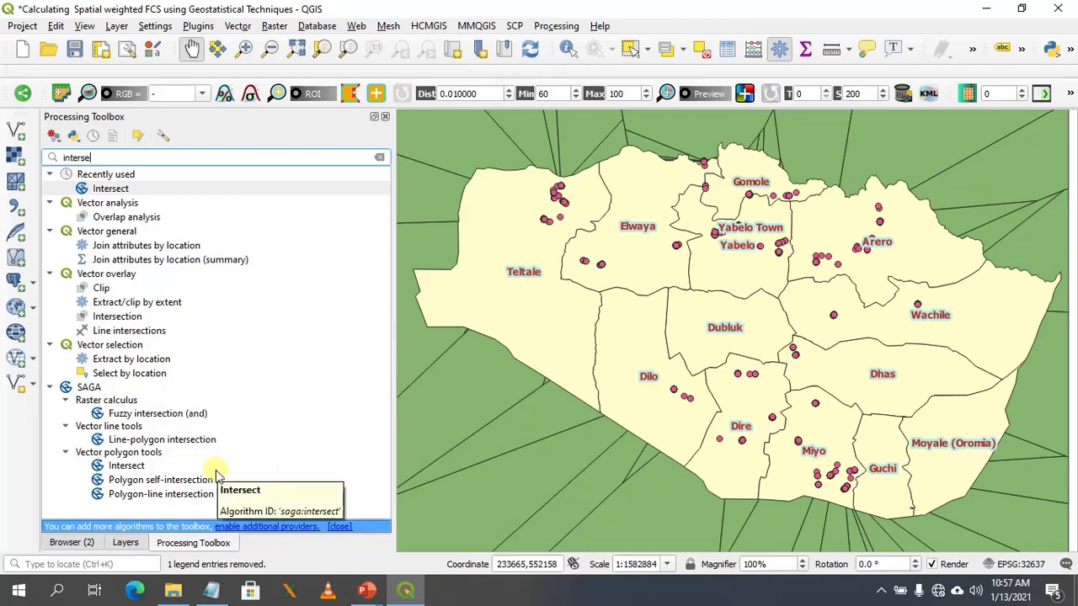
click(123, 469)
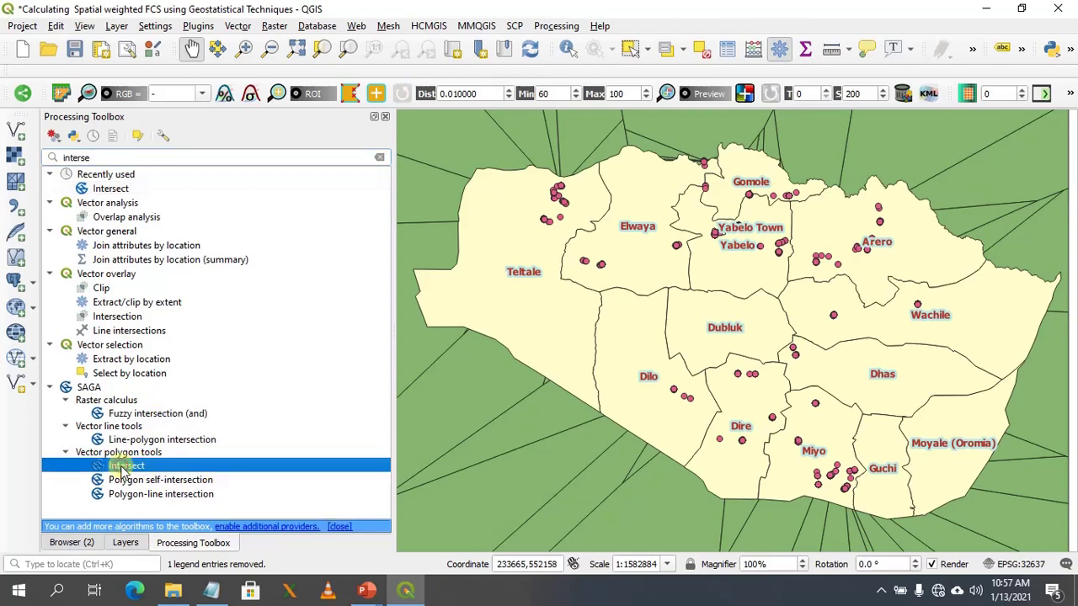
double_click(123, 468)
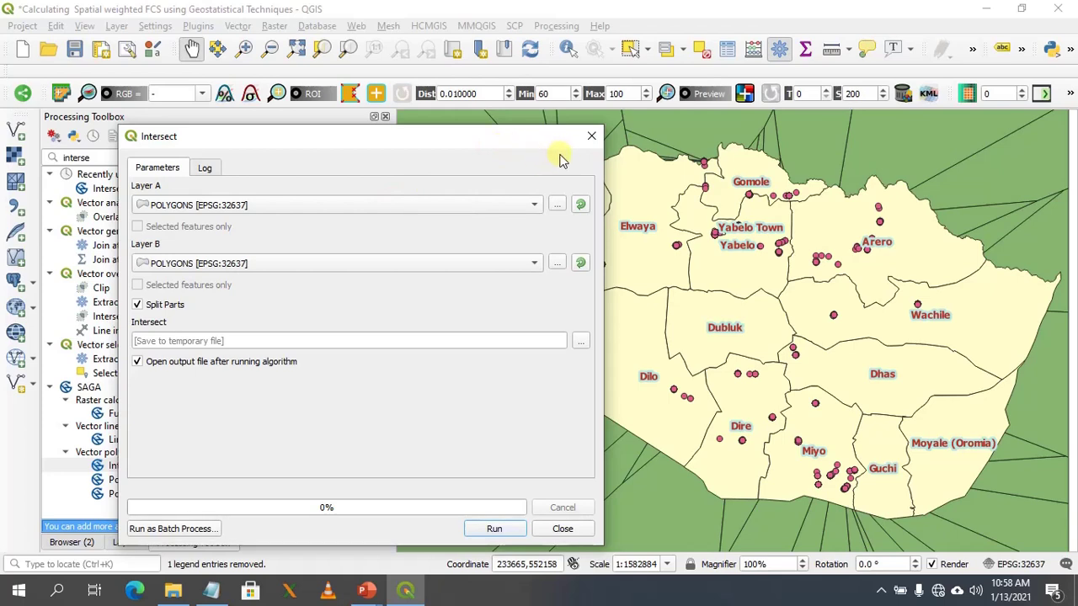
click(591, 135)
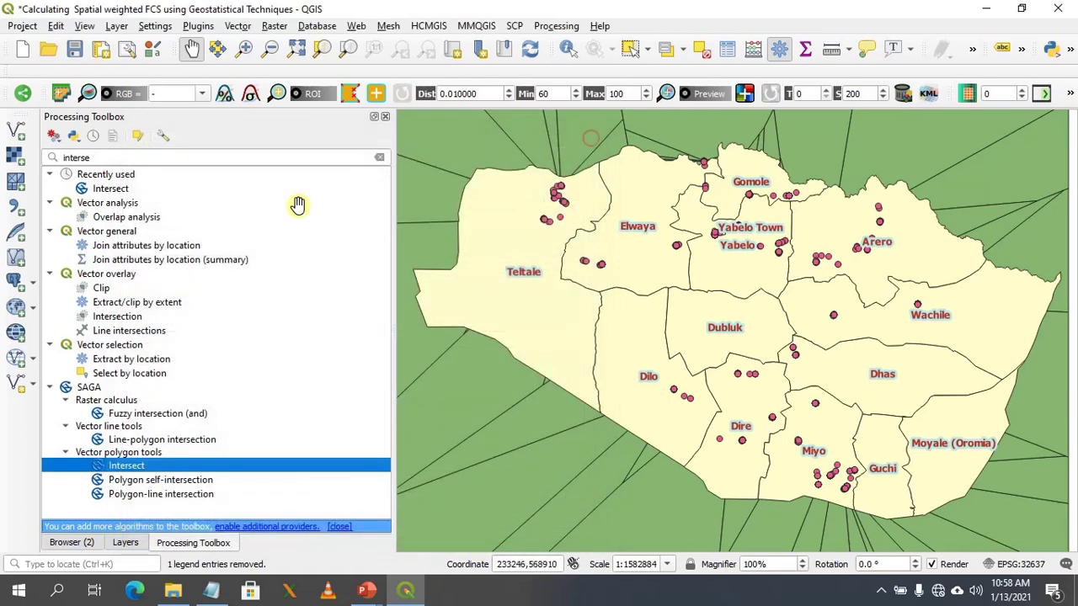
click(126, 543)
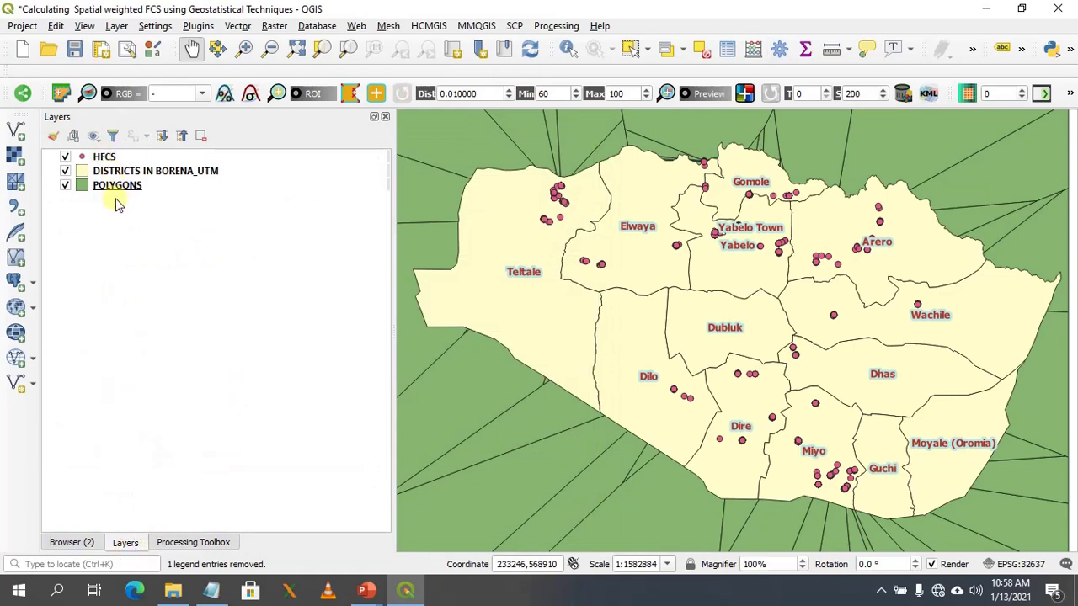
click(179, 543)
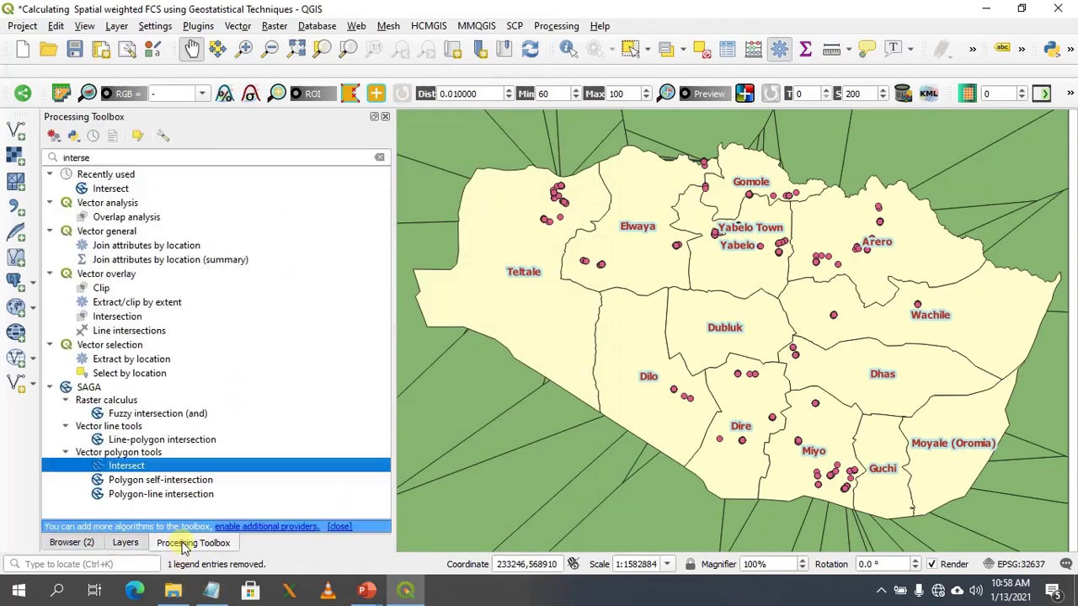
Run Intersect to a temporary file with POLYGONS as Layer A and DISTRICTS IN BORENA_UTM as Layer B, and close the tool.
double_click(116, 189)
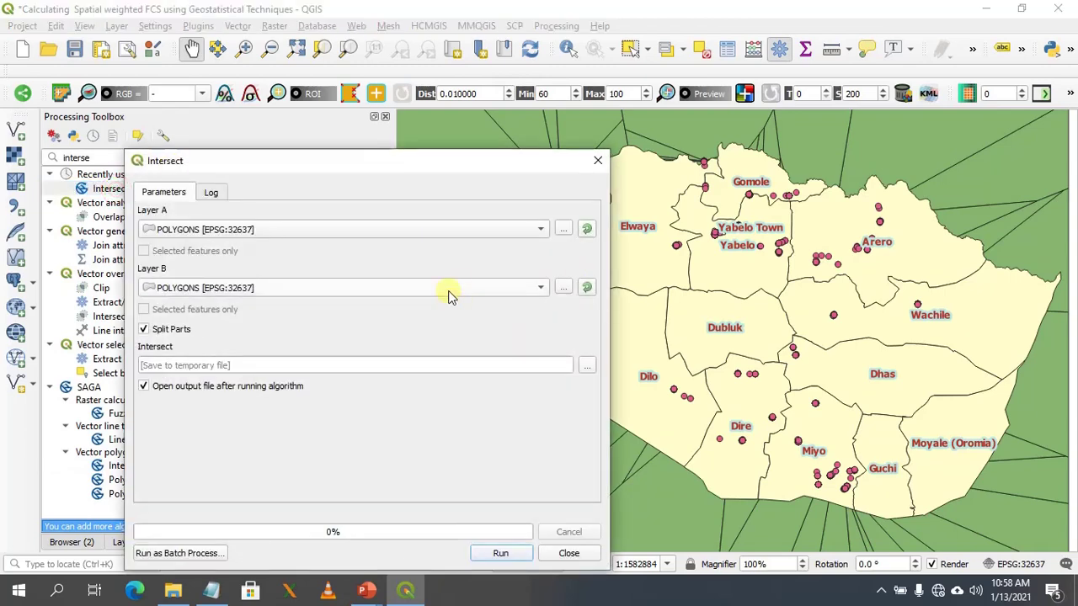
click(532, 287)
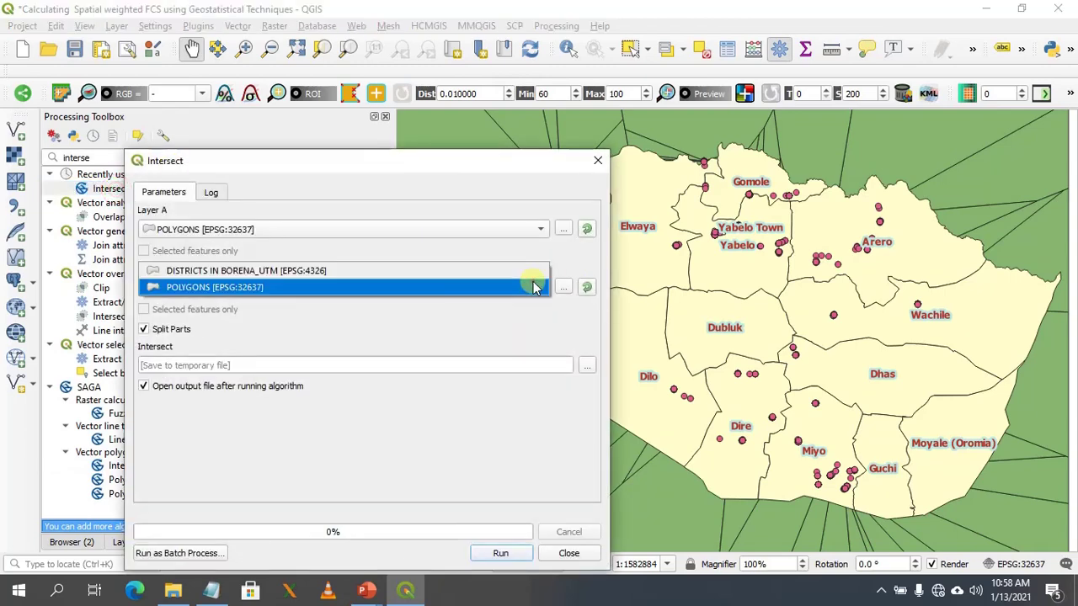
click(363, 276)
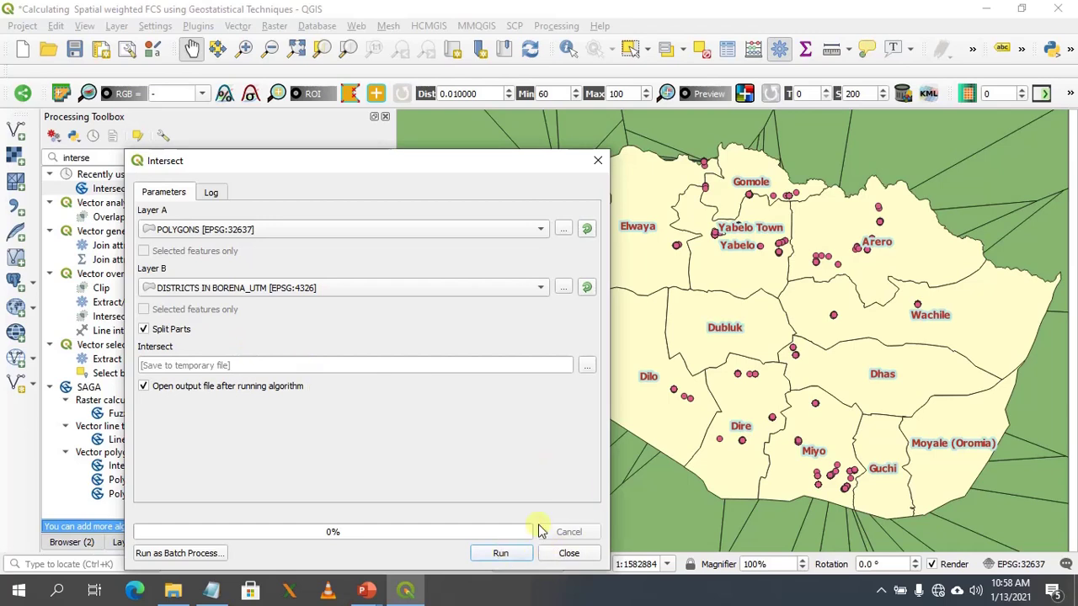
click(512, 556)
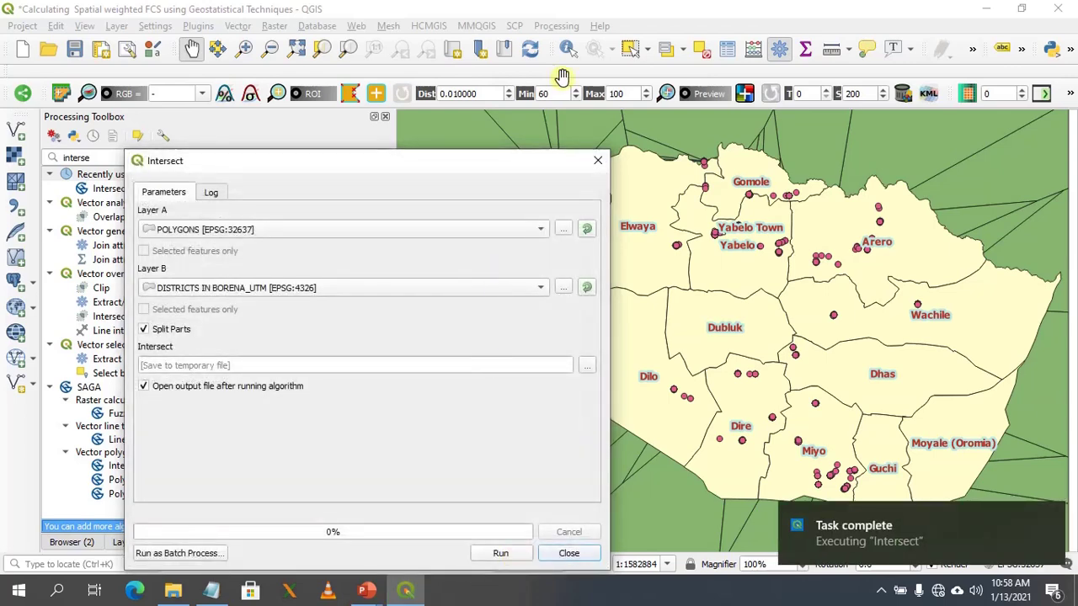
click(598, 160)
Move the RESULT layer above DISTRICTS IN BORENA_UTM in the layer order.
click(122, 542)
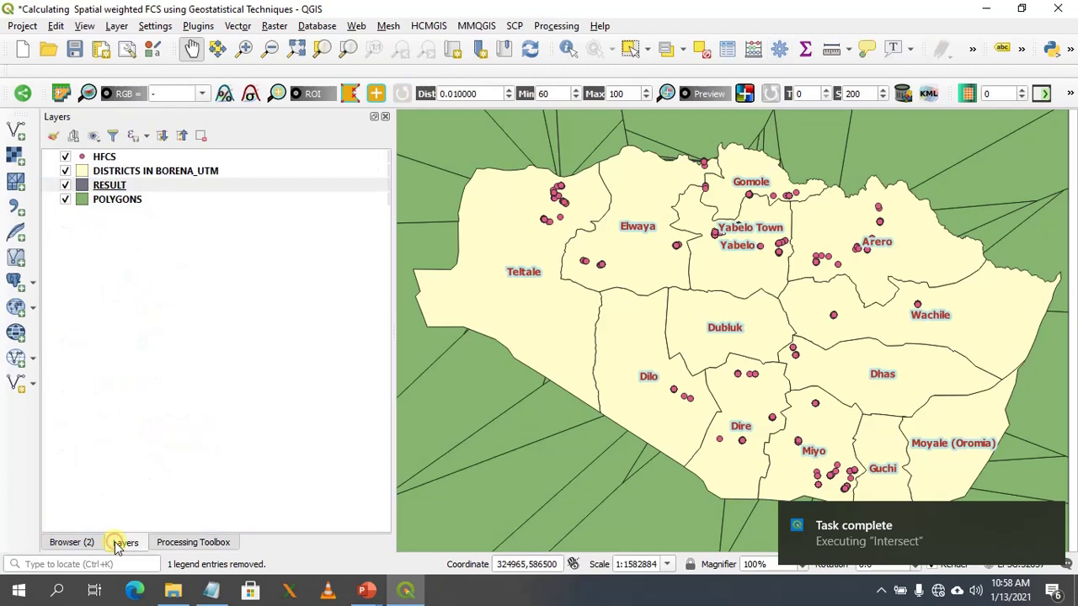
drag(122, 187, 125, 168)
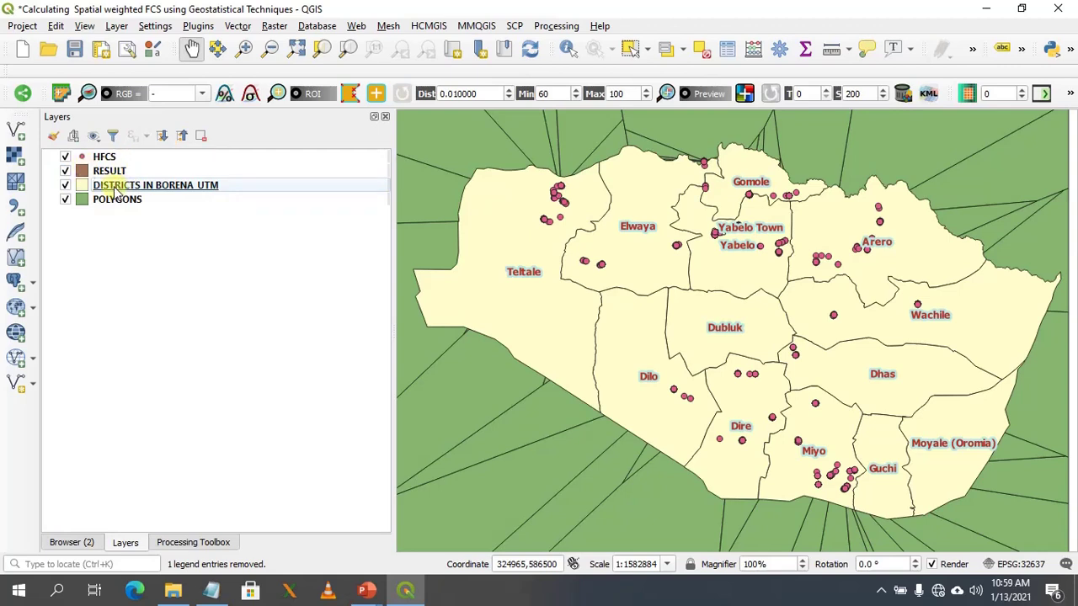
right_click(107, 174)
click(115, 181)
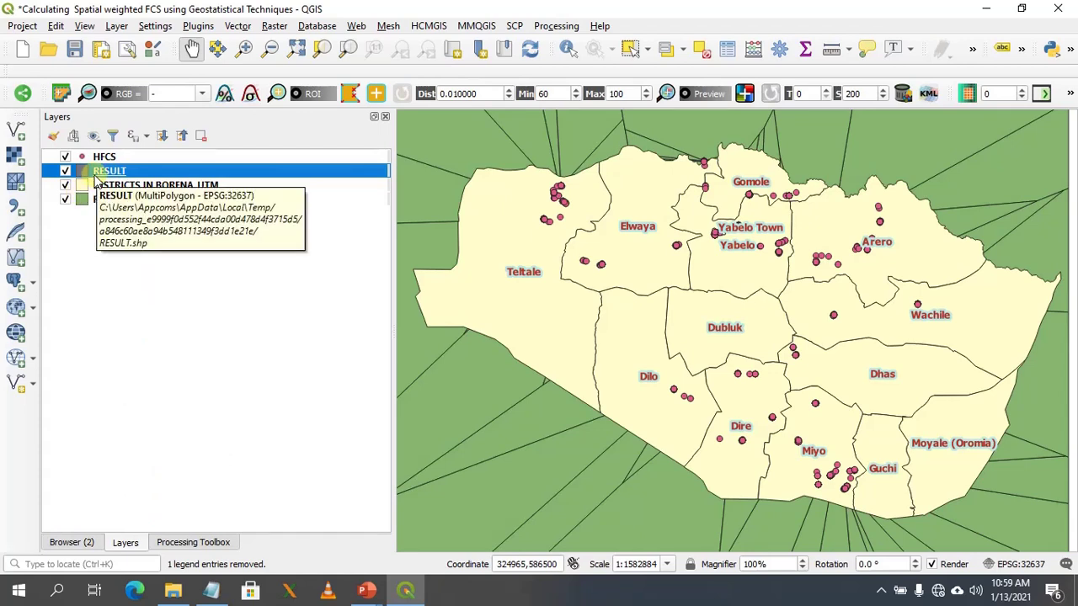
click(881, 593)
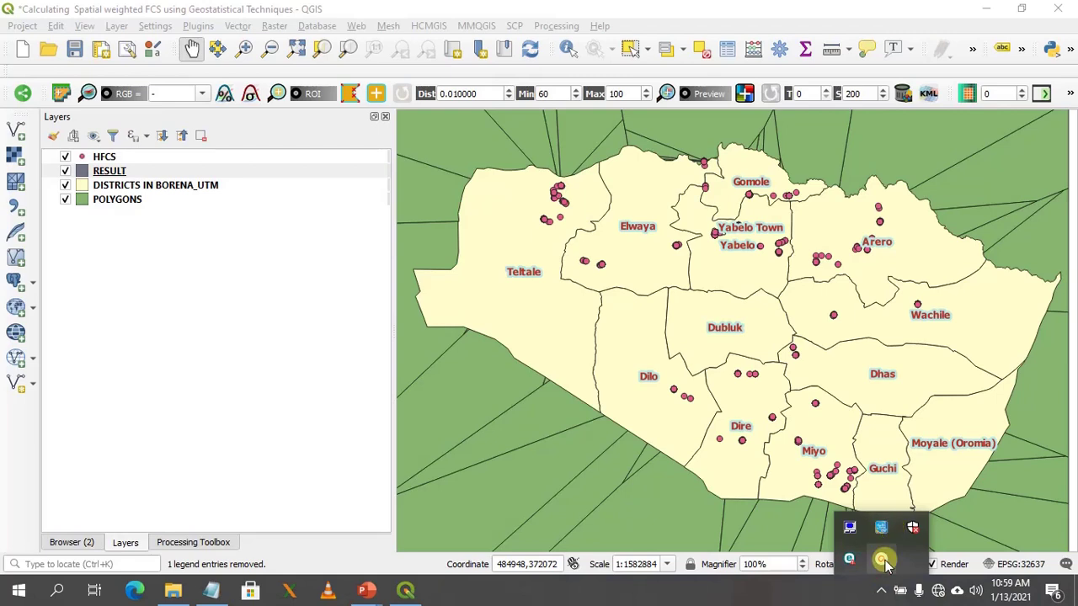
click(882, 560)
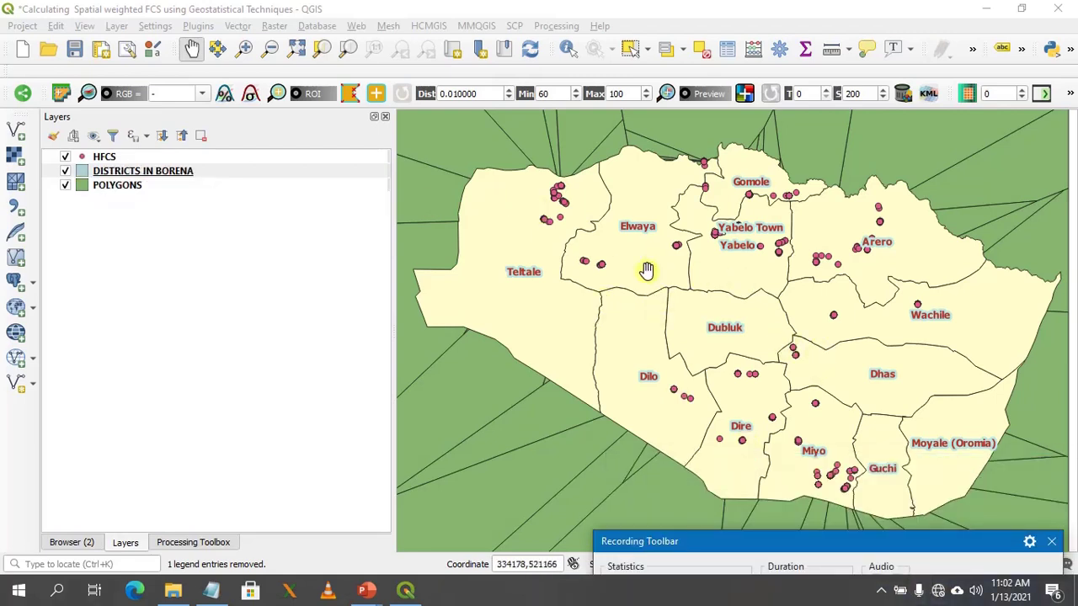
Open the Intersect tool and set Layer A to POLYGONS and Layer B to DISTRICTS IN BORENA.
click(208, 546)
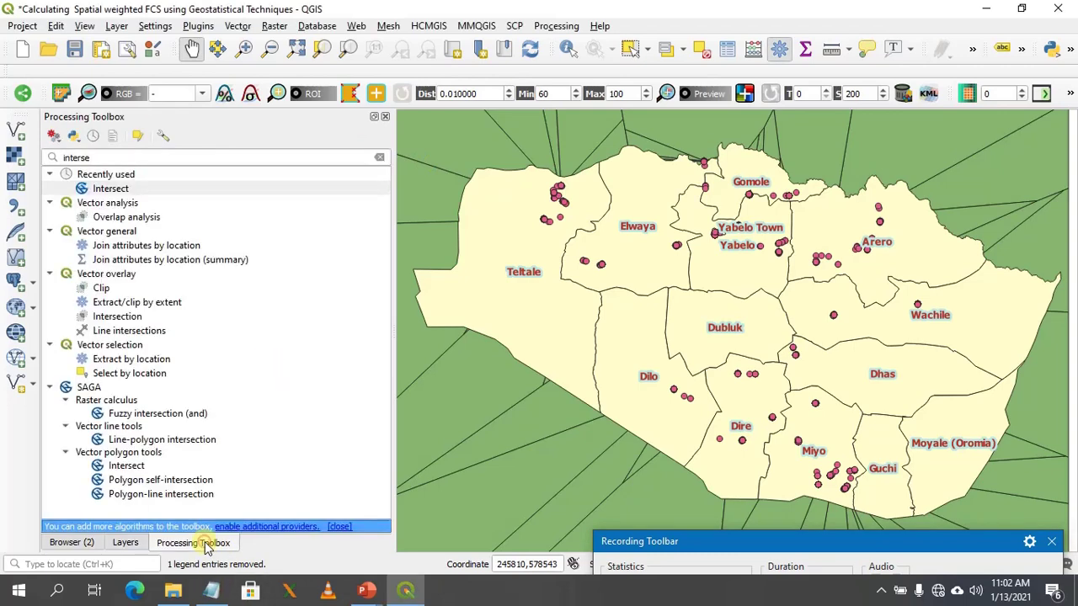
double_click(132, 189)
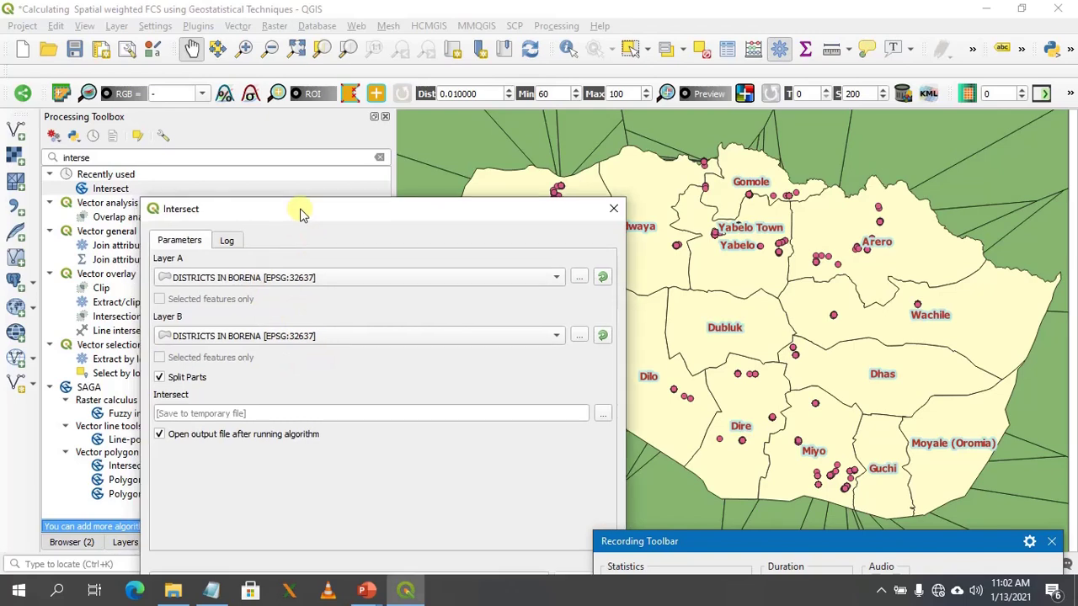
drag(296, 212, 576, 124)
click(125, 543)
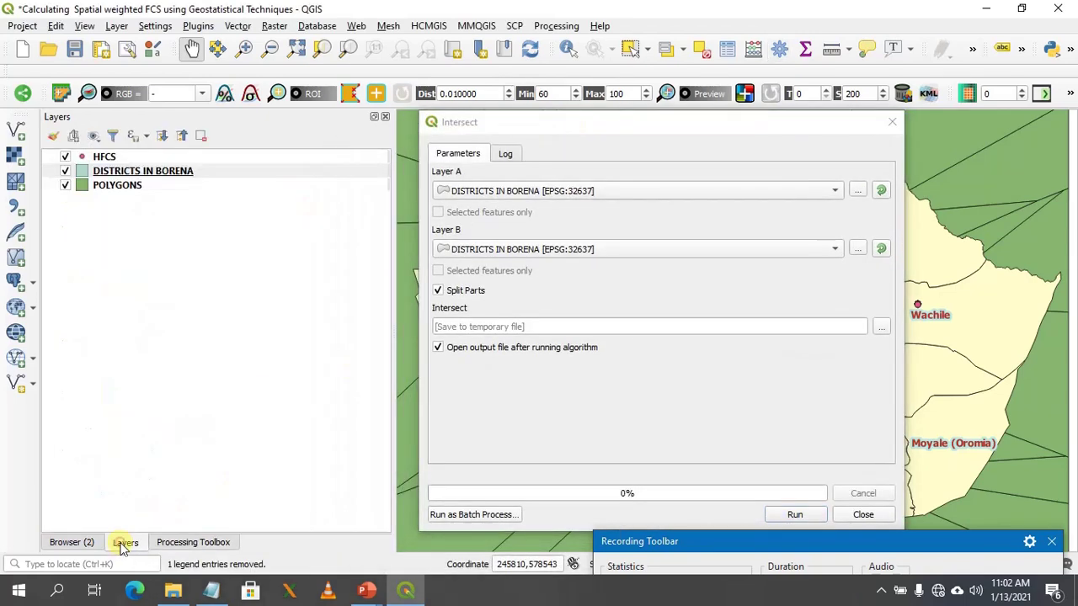
click(524, 198)
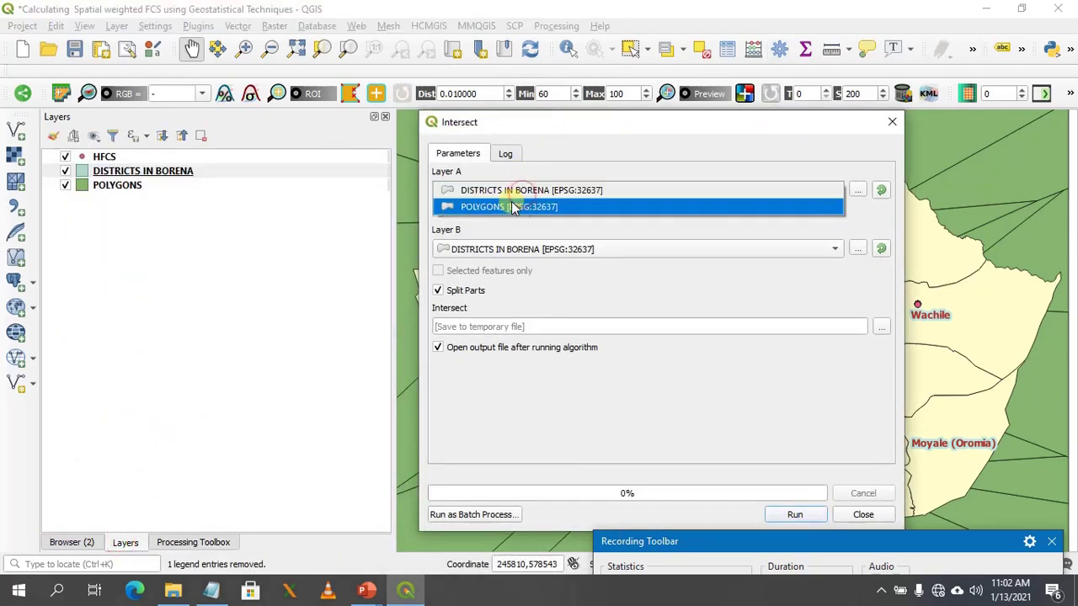
click(509, 206)
click(498, 255)
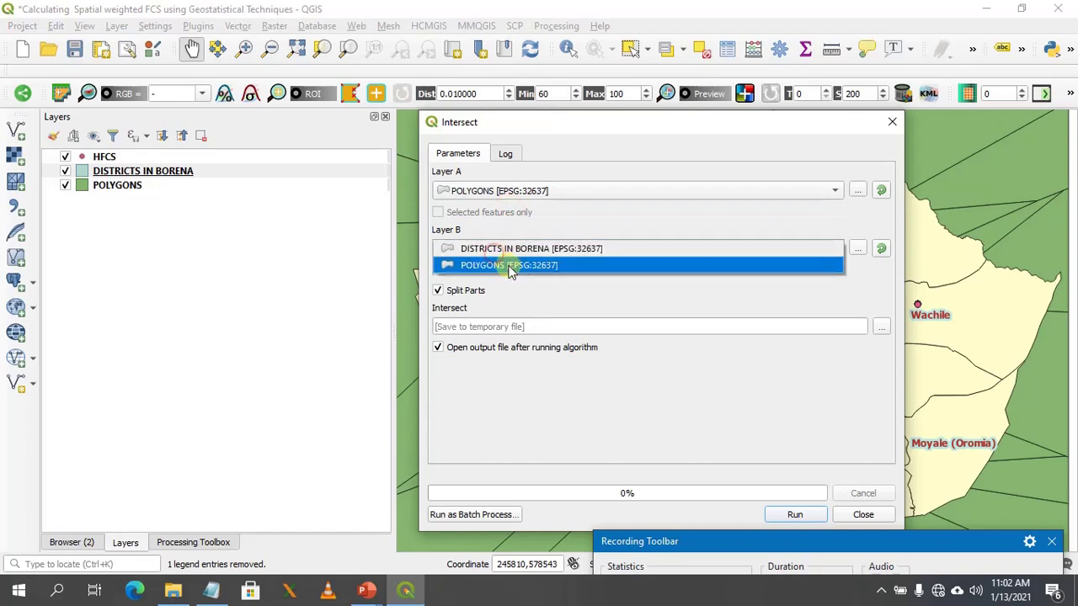
click(509, 251)
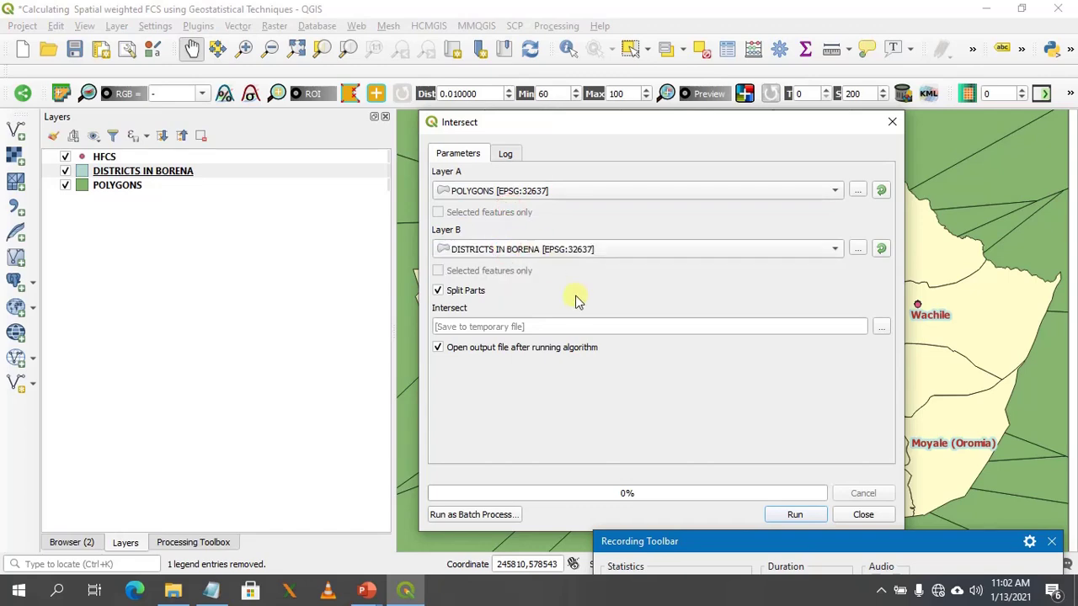
Run the intersection with split parts to a temporary file, close the tool, and hide the POLYGONS layer.
drag(650, 126, 566, 87)
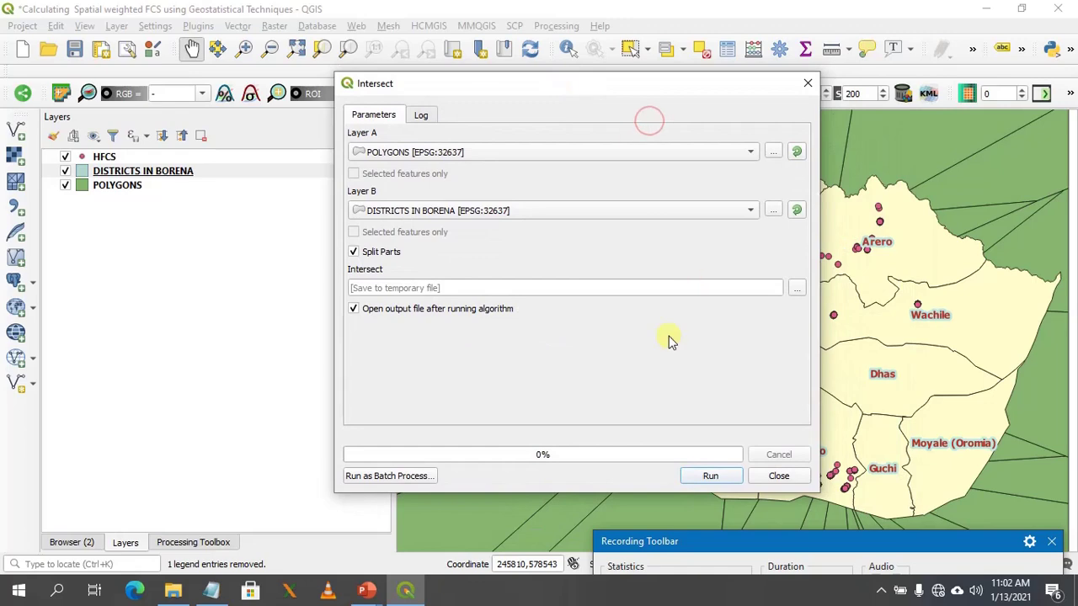
click(708, 477)
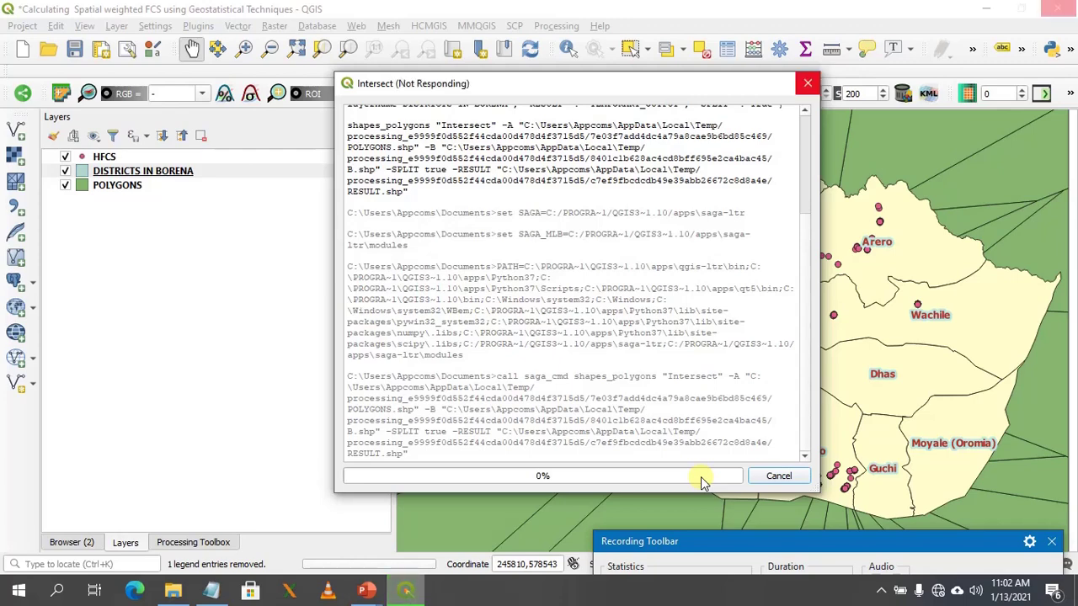
mouse_move(931, 503)
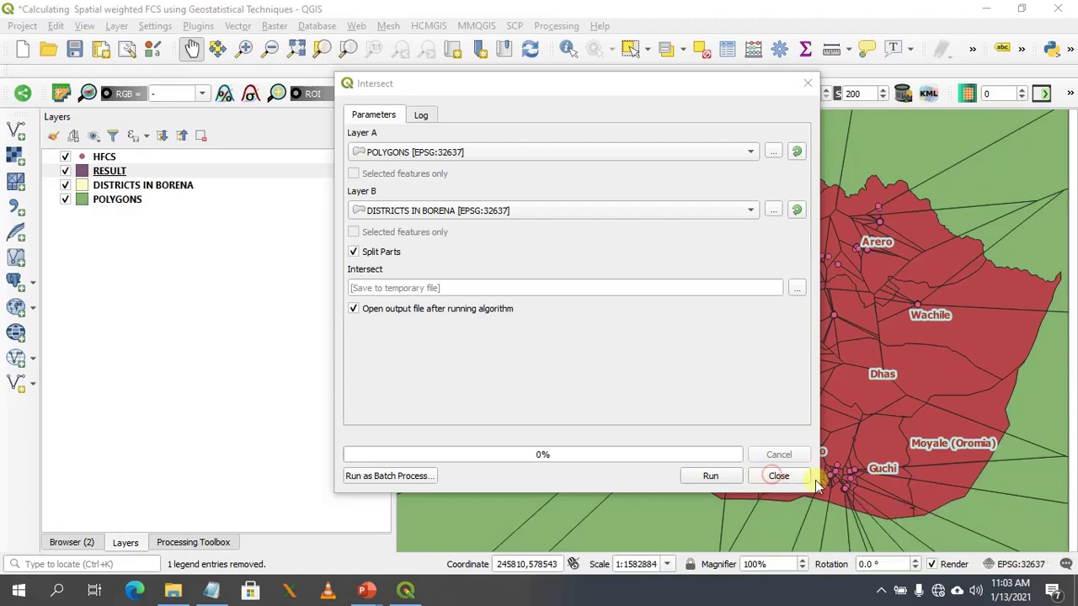
click(777, 477)
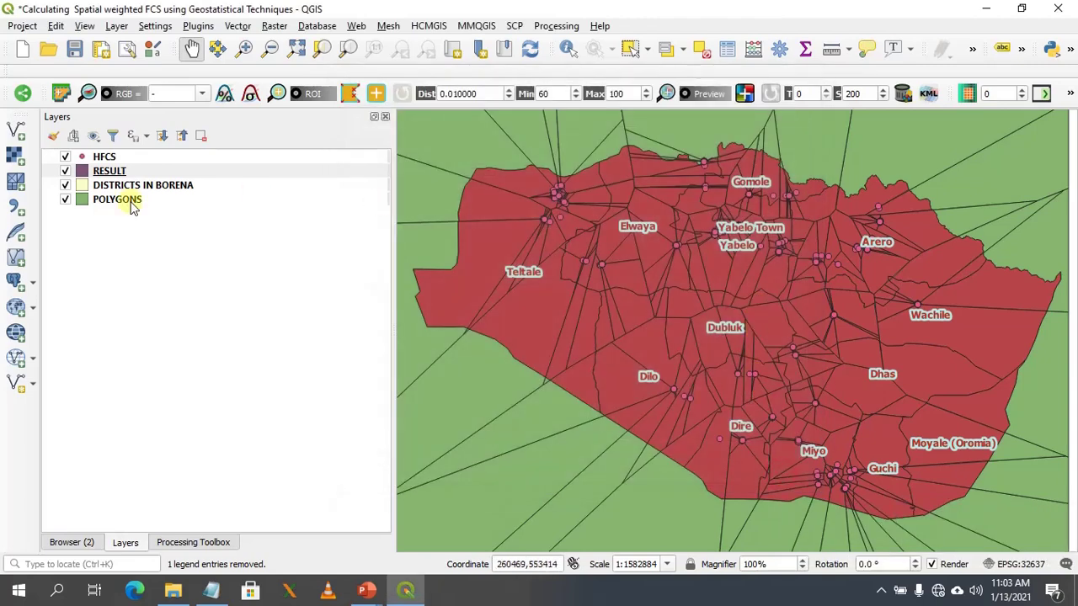
click(66, 200)
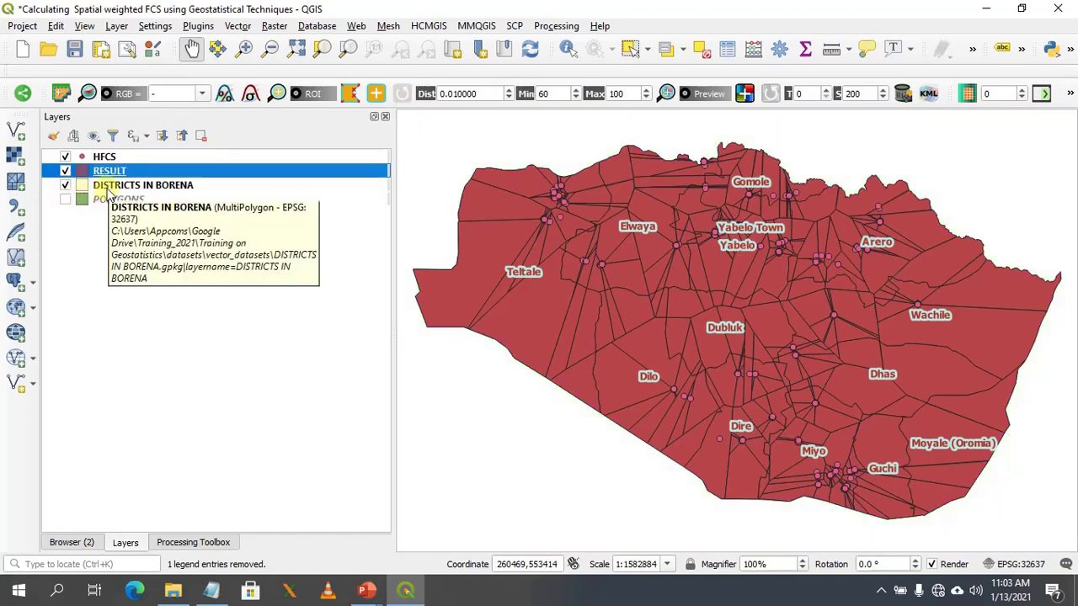
Open the RESULT layer's symbology and select its simple fill for editing.
right_click(107, 190)
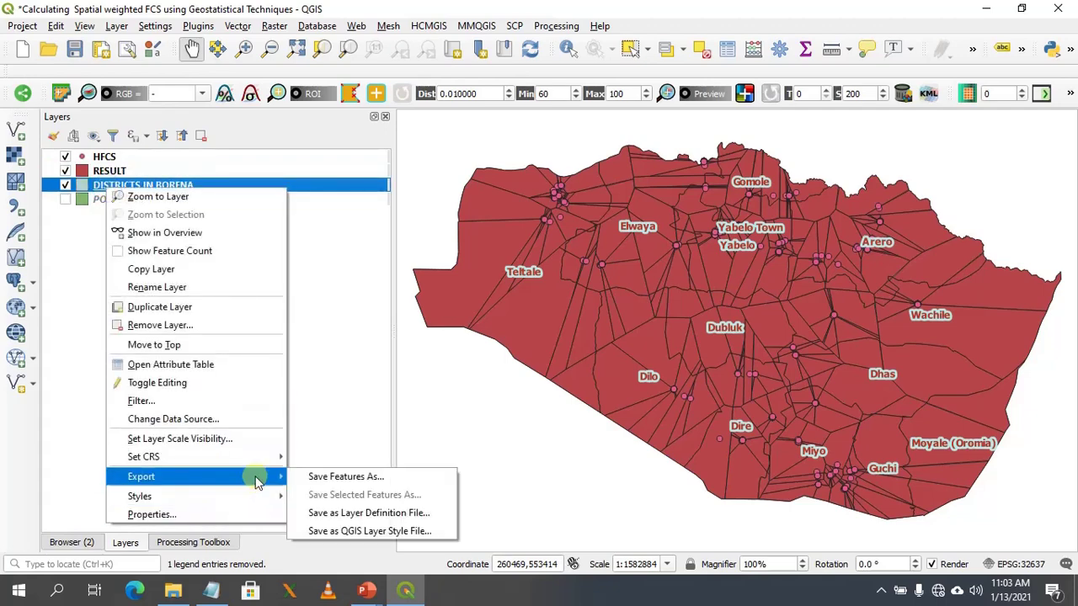
mouse_move(285, 499)
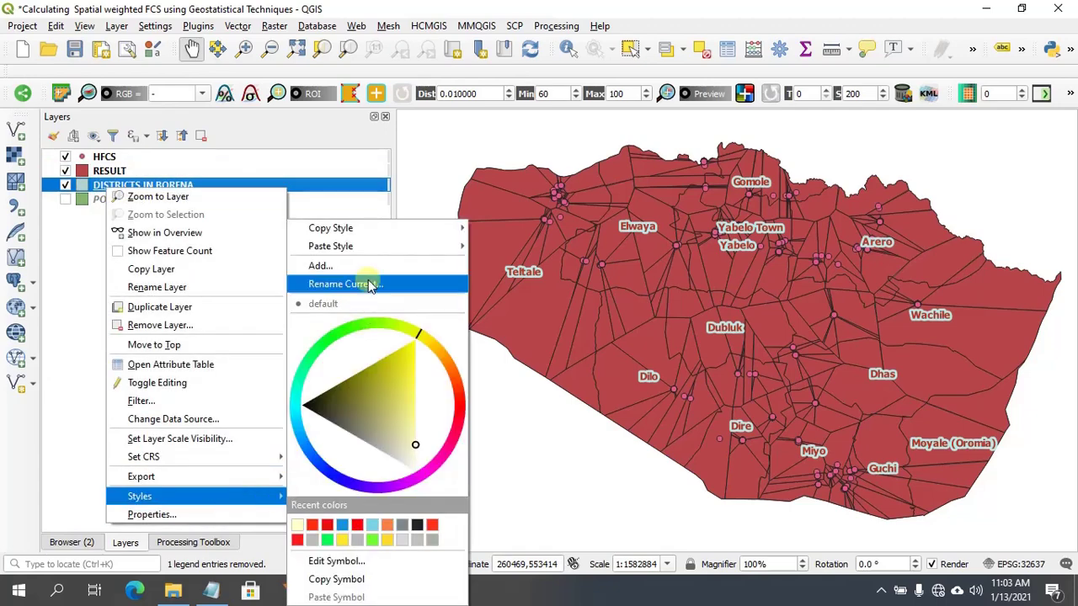
mouse_move(376, 253)
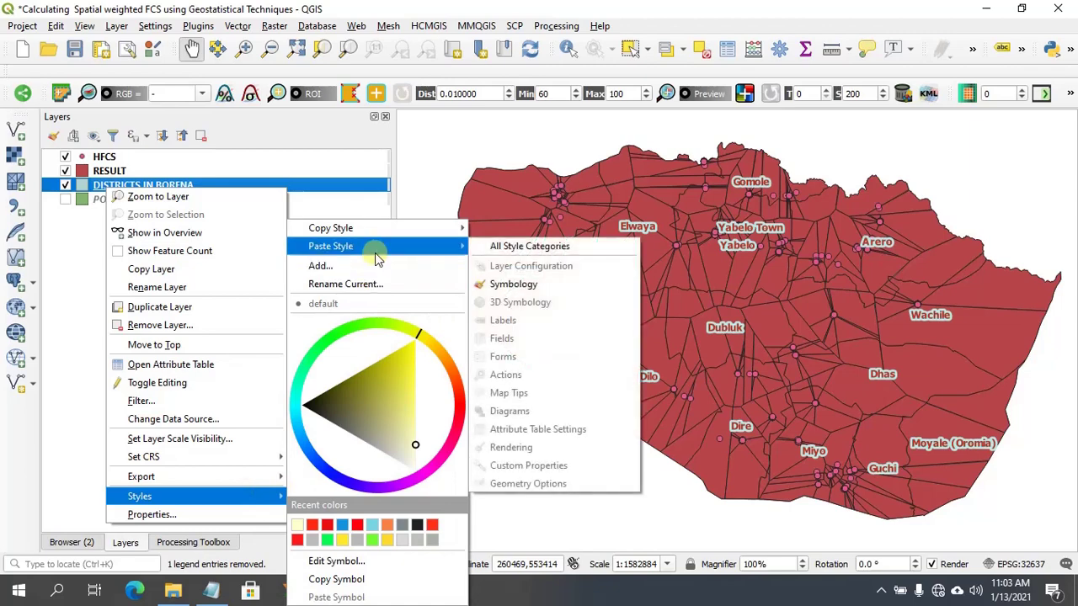
click(99, 171)
right_click(96, 171)
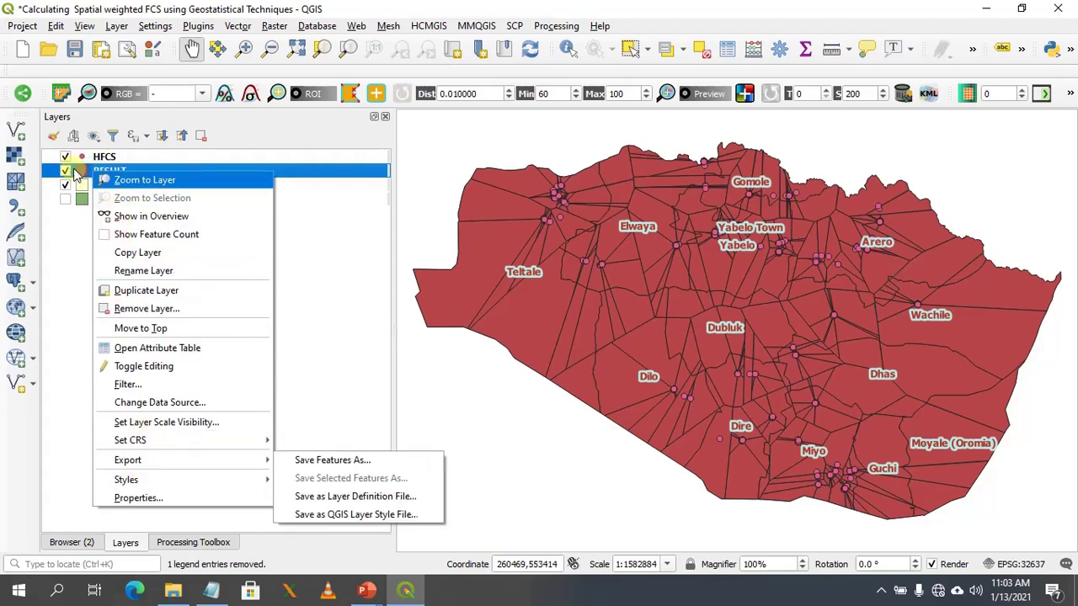
click(76, 173)
double_click(74, 171)
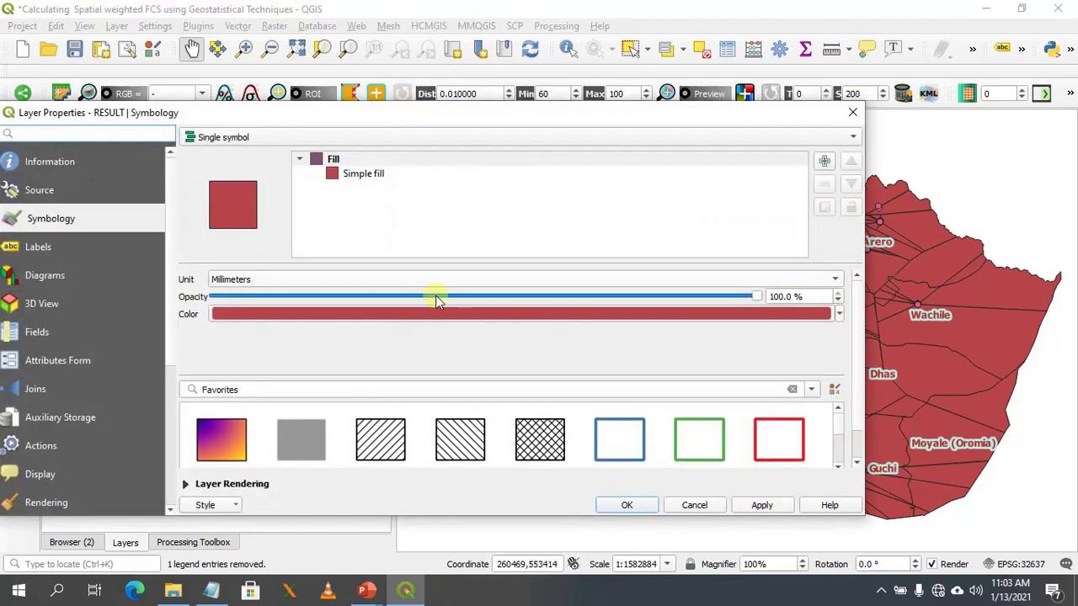
click(346, 176)
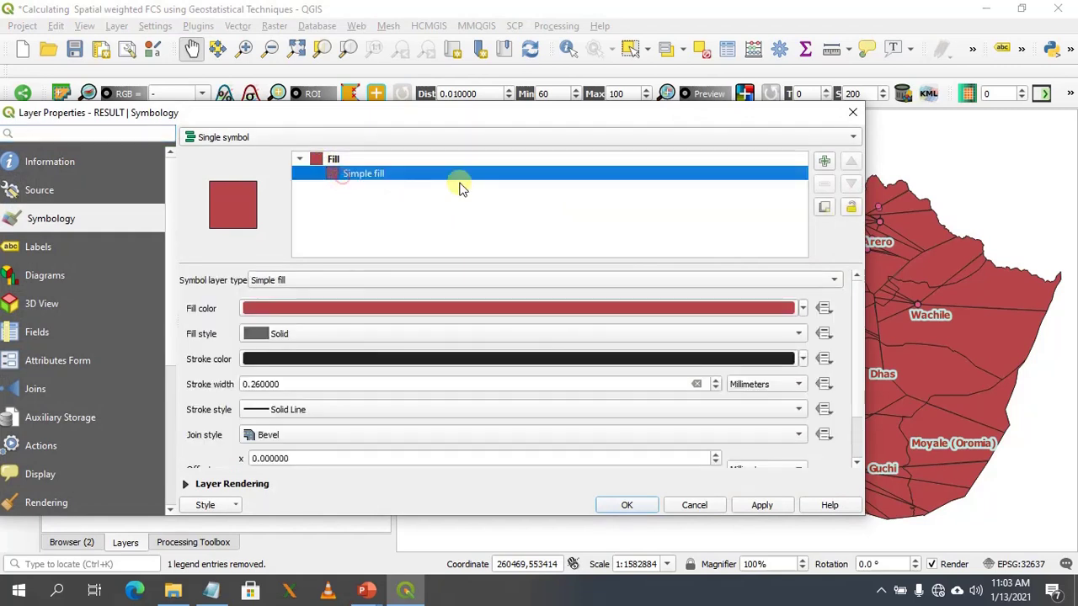
Set the RESULT layer's simple fill style to No Brush and its stroke color to light blue, and apply the changes.
click(328, 333)
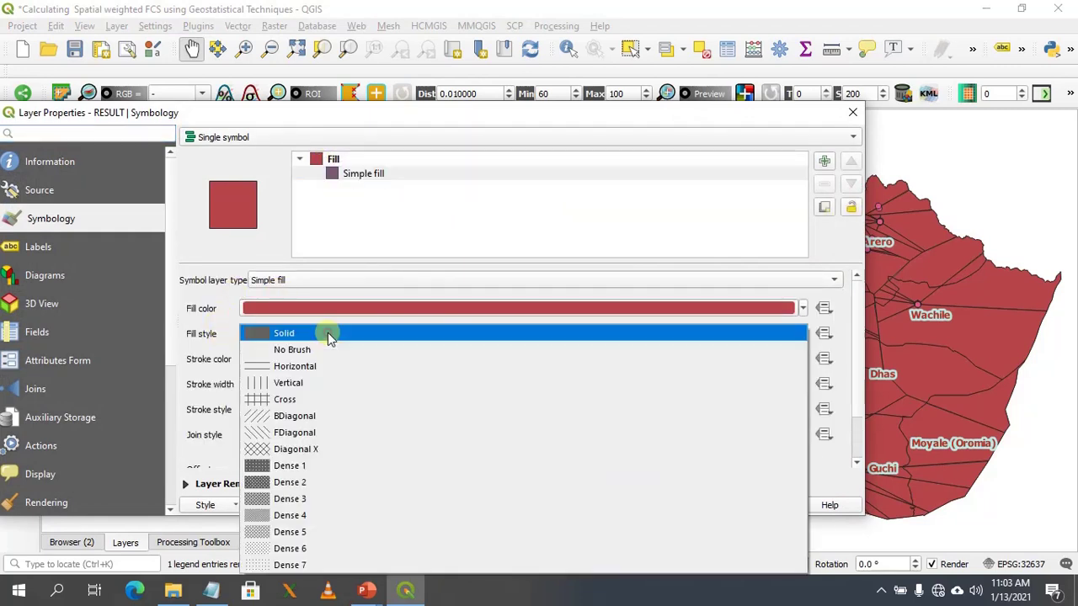
click(282, 350)
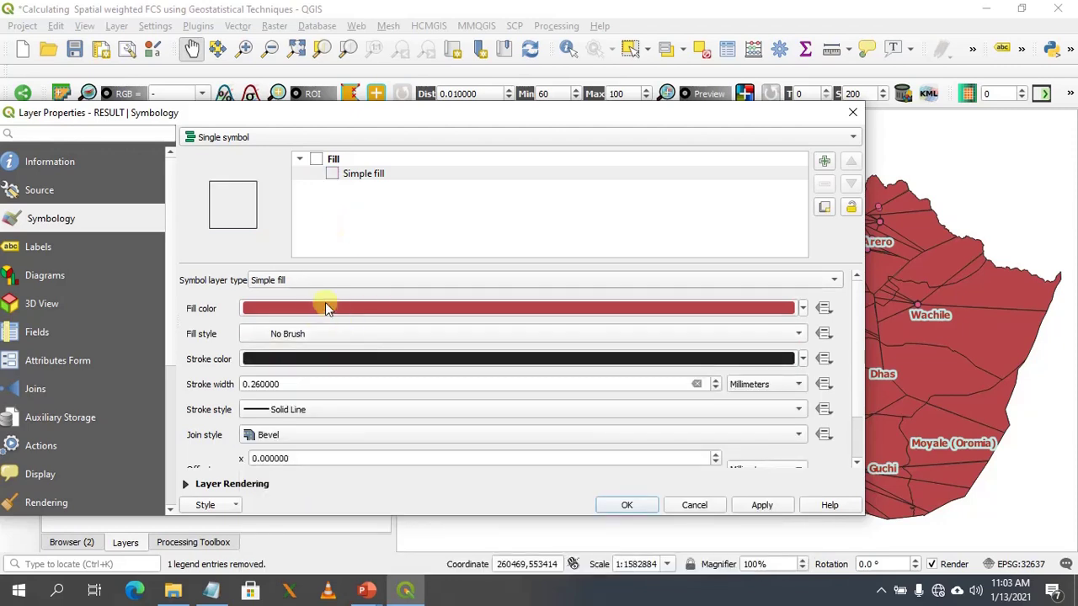
click(801, 361)
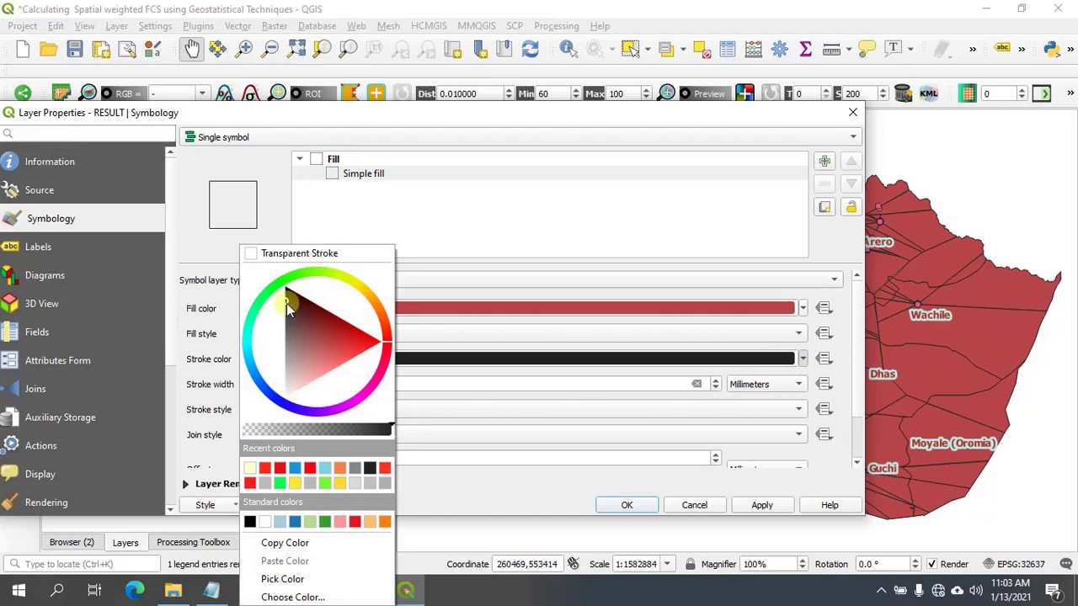
click(256, 379)
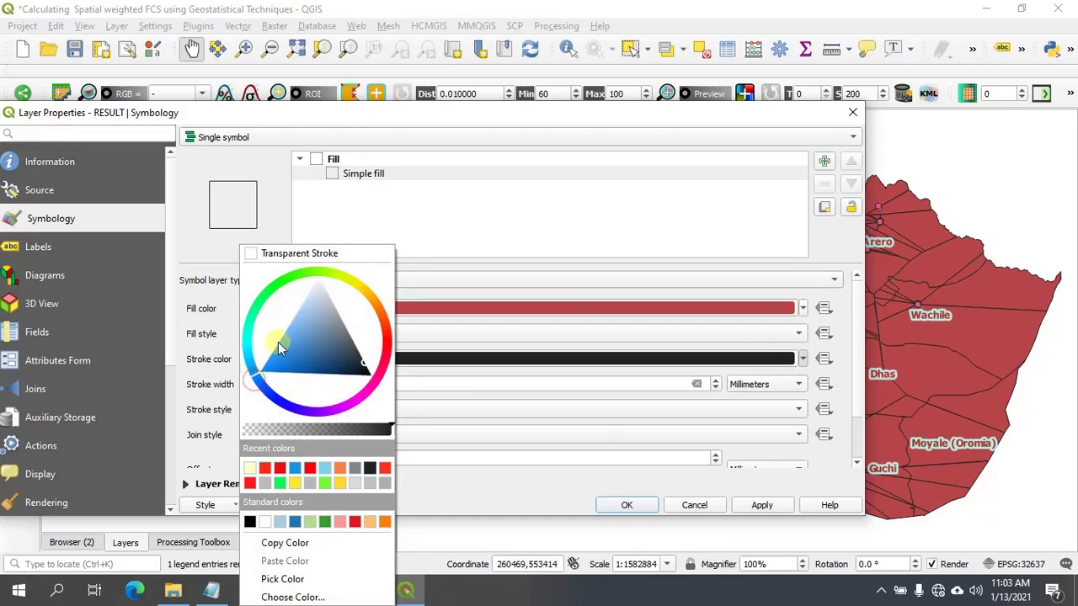
click(279, 343)
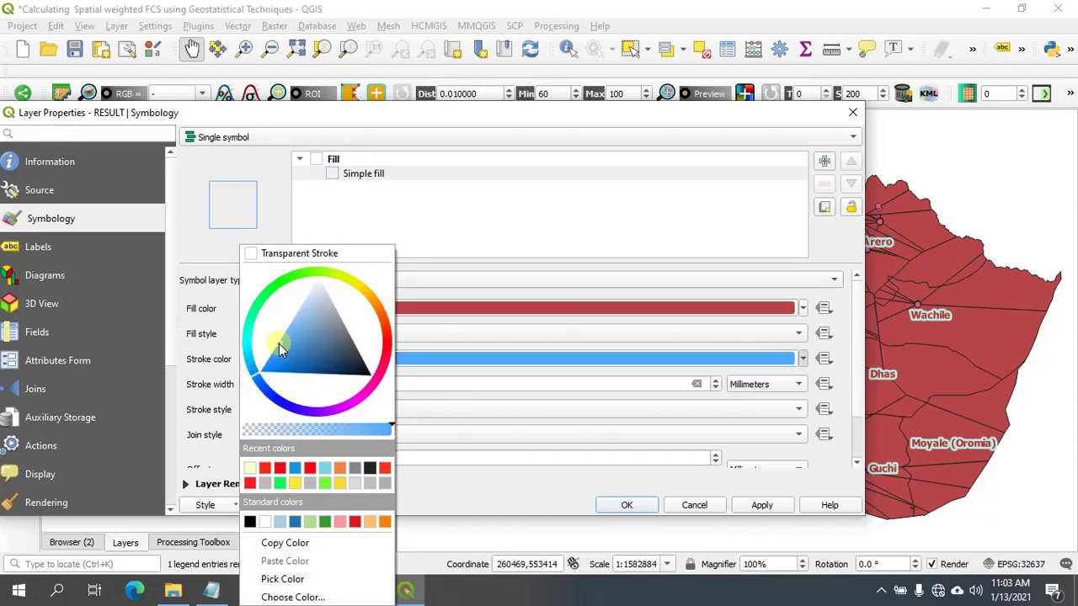
click(771, 508)
click(770, 508)
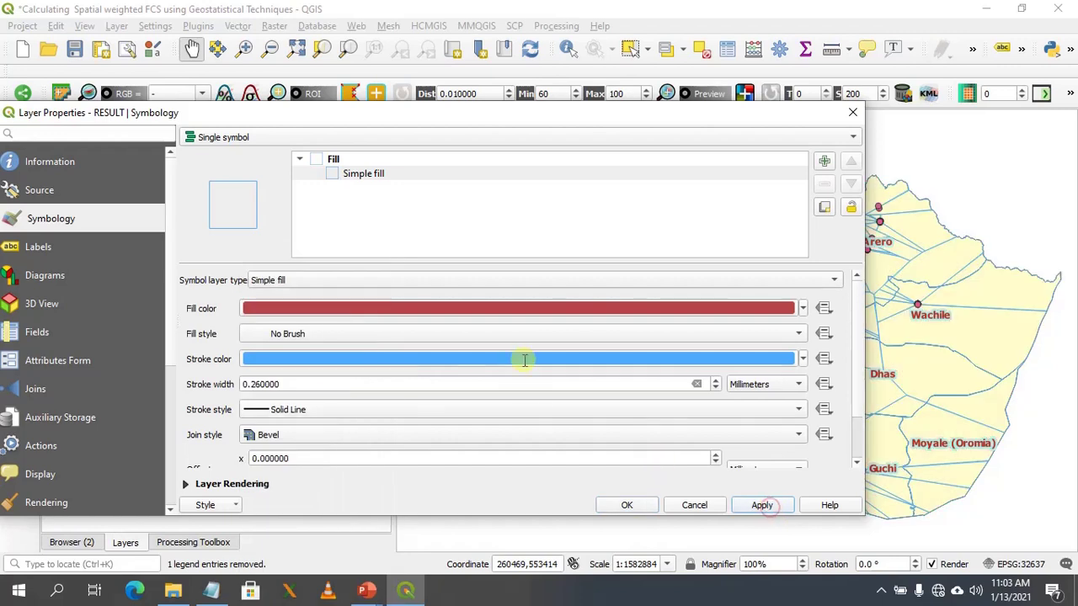
Set the RESULT layer's stroke width to 0.46 millimeters, apply it and accept the layer properties.
click(716, 380)
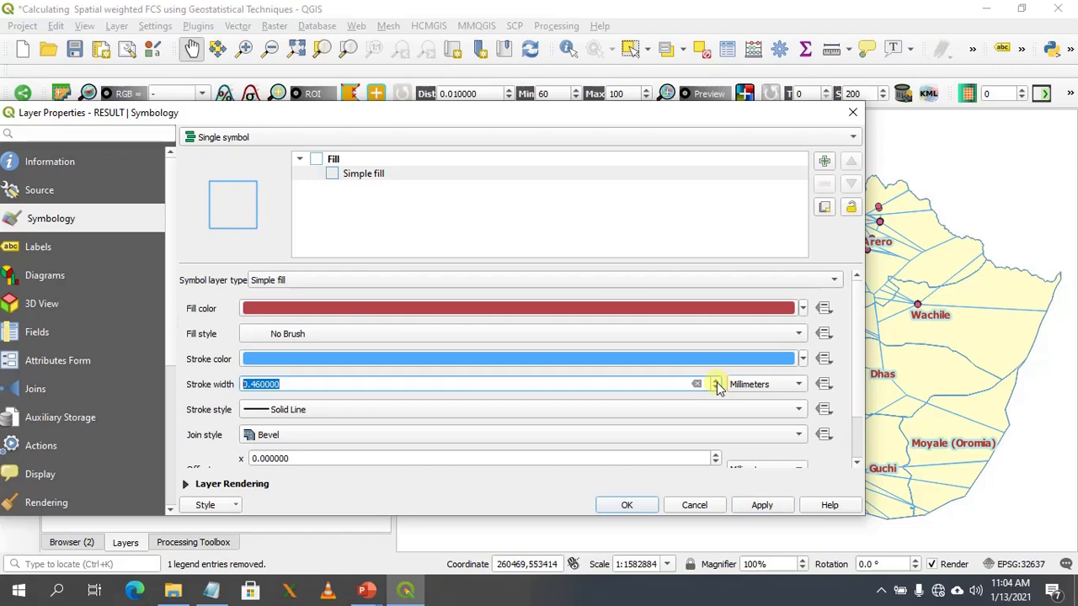
click(858, 464)
click(858, 463)
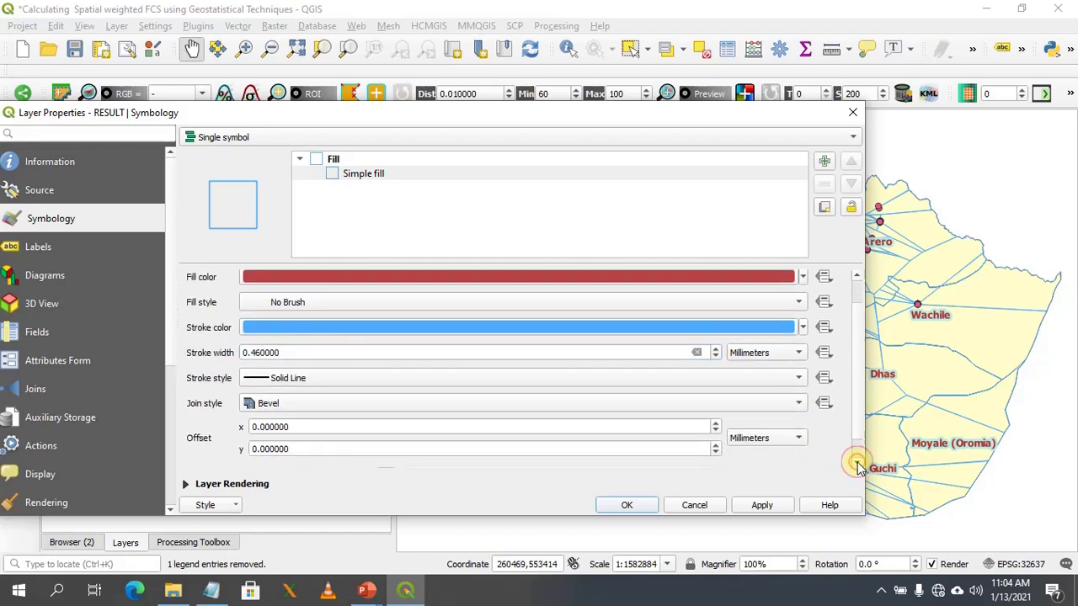
click(764, 508)
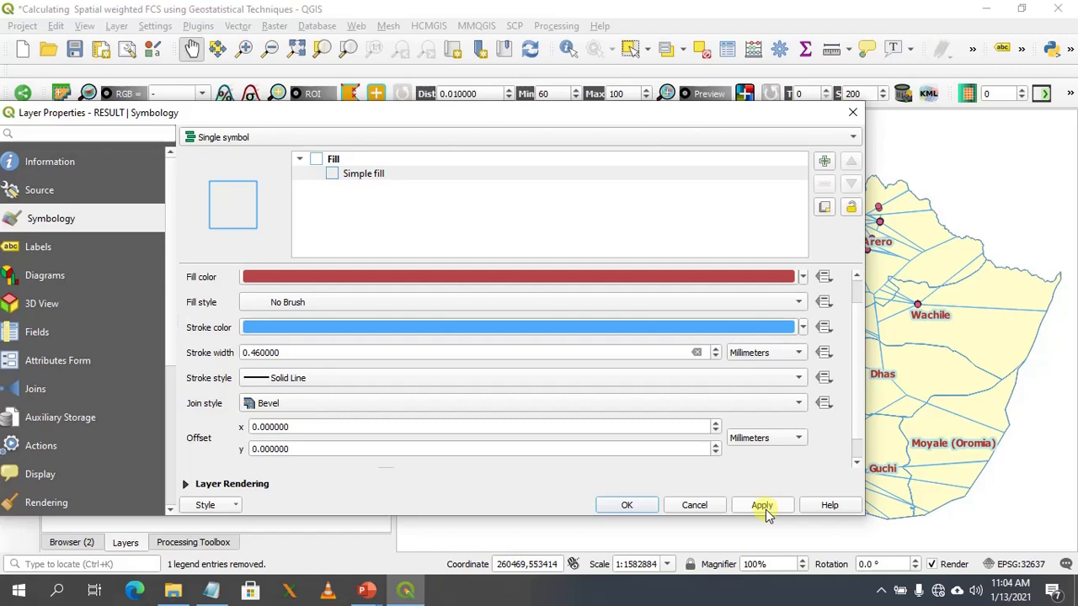
click(765, 510)
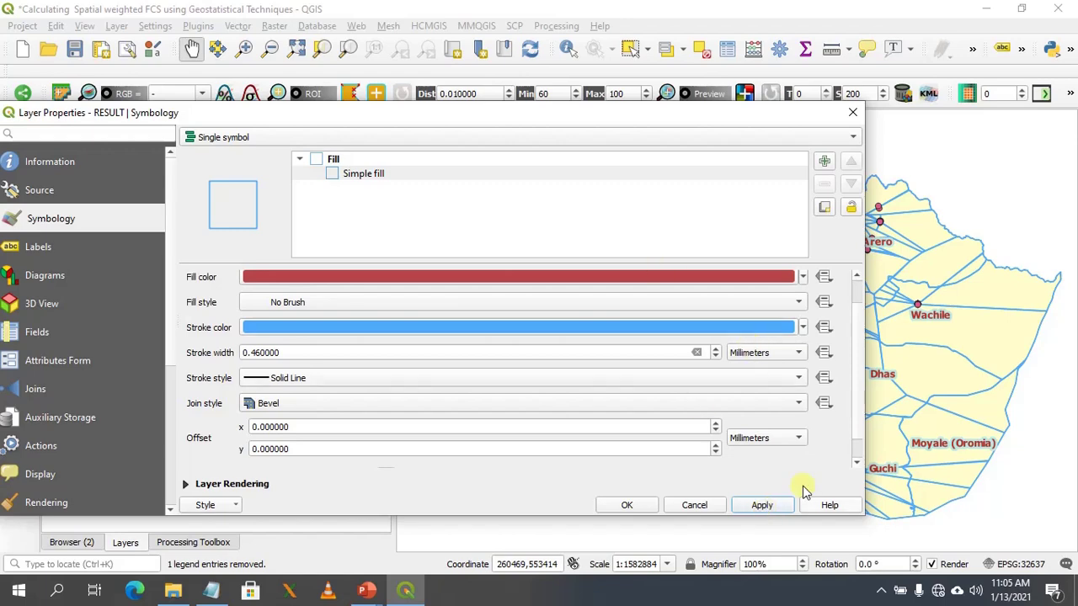
click(753, 506)
click(625, 505)
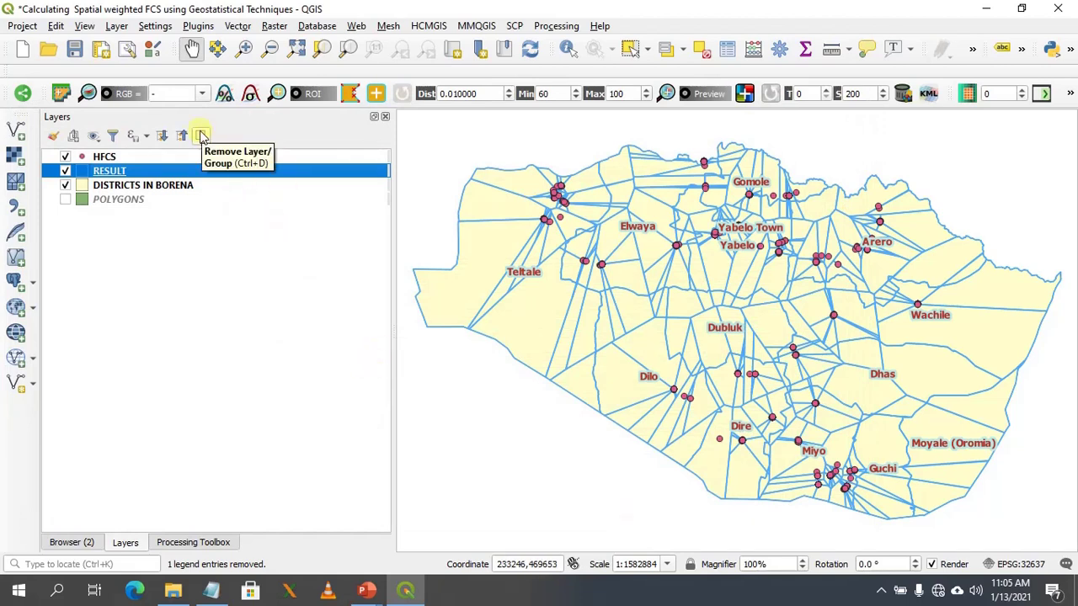
click(881, 590)
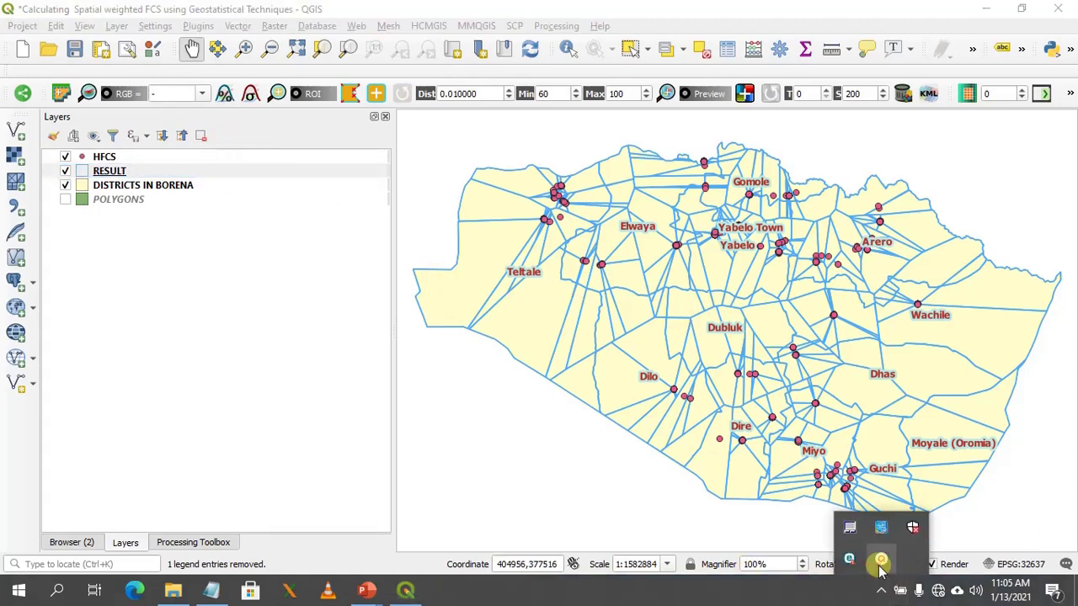
click(881, 563)
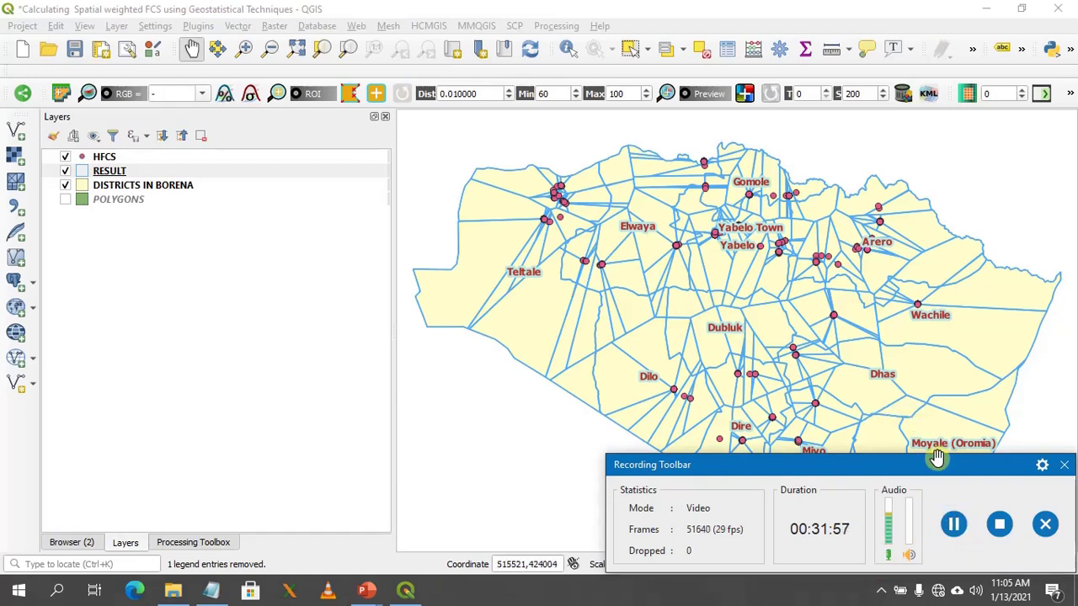
click(921, 593)
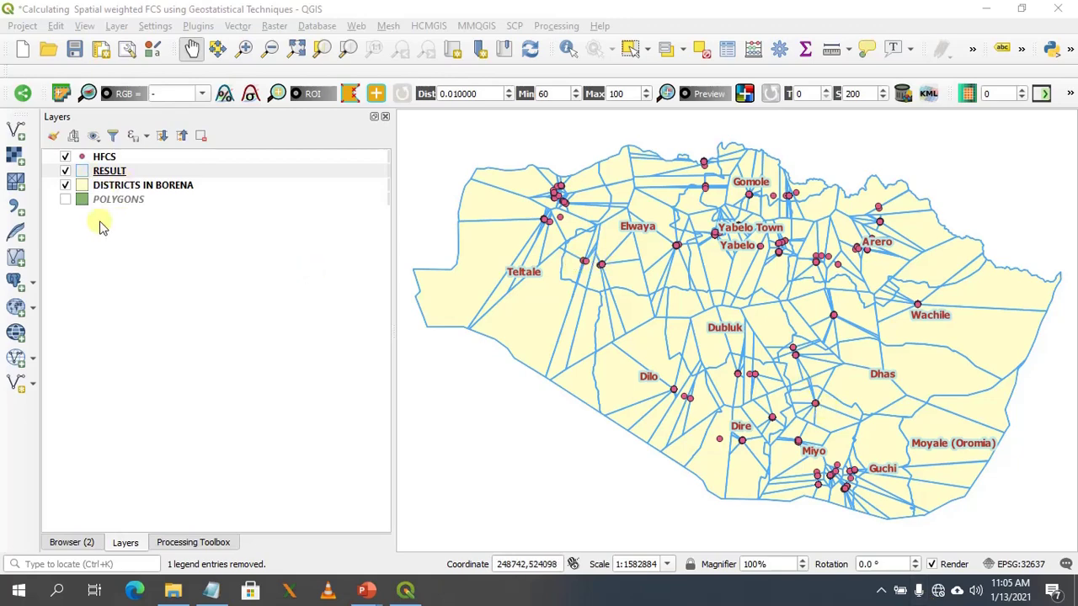
Hide the DISTRICTS IN BORENA layer, leaving only the HFCS points and RESULT polygons displayed.
click(65, 171)
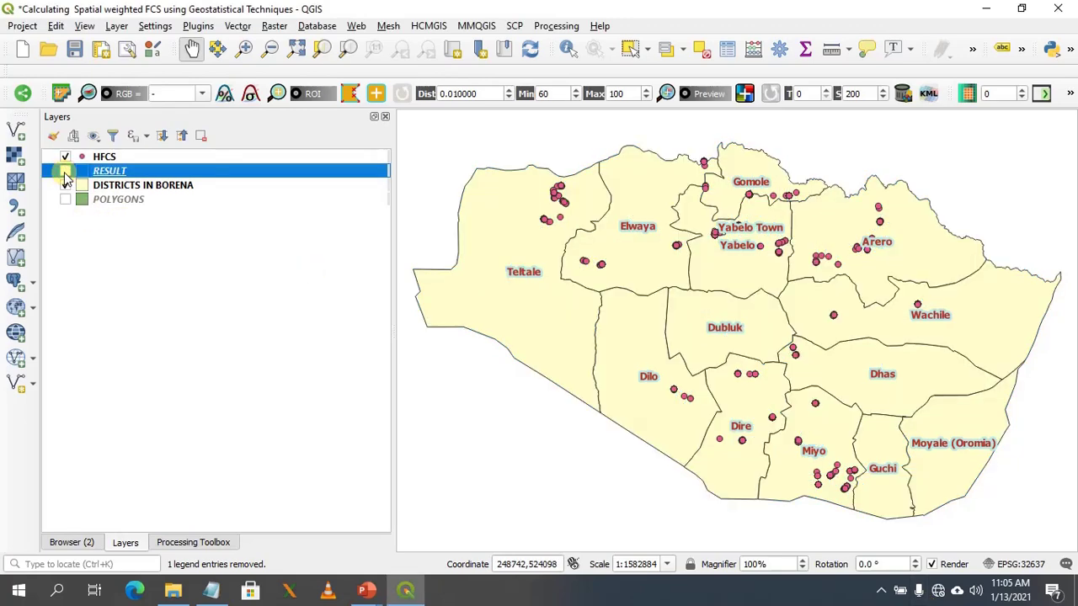
click(65, 185)
click(65, 185)
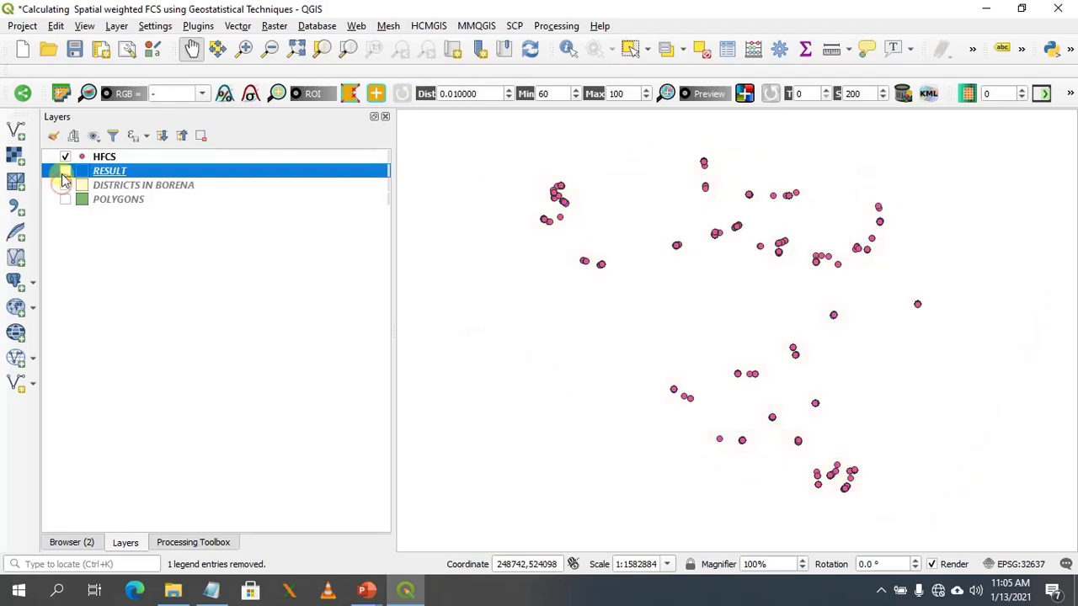
click(65, 171)
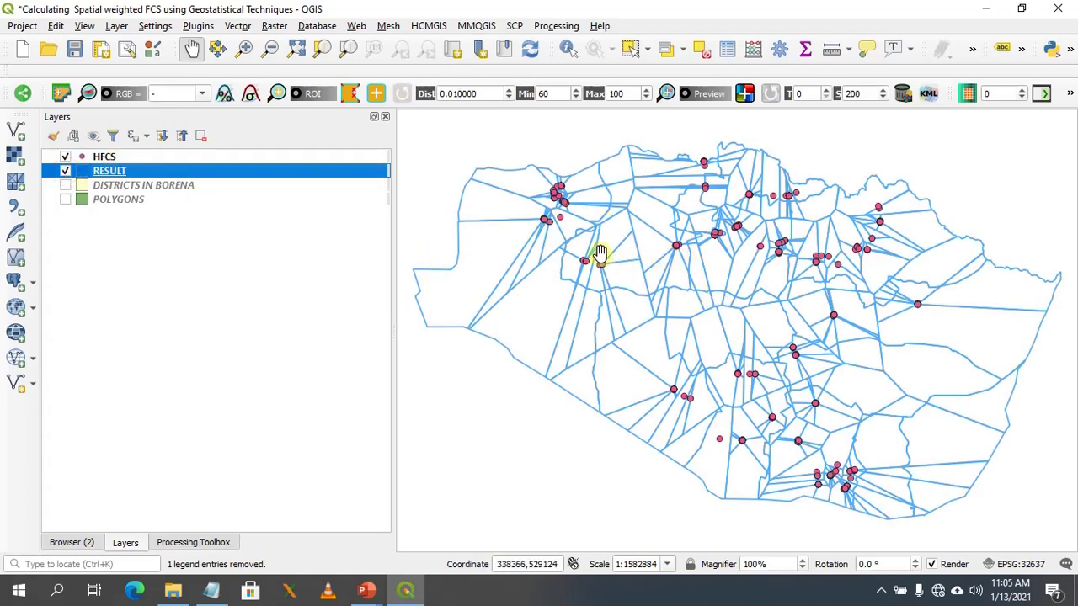
Identify several RESULT polygons across the western, southern, eastern and central parts of the map and examine their district and FCS attributes.
click(567, 48)
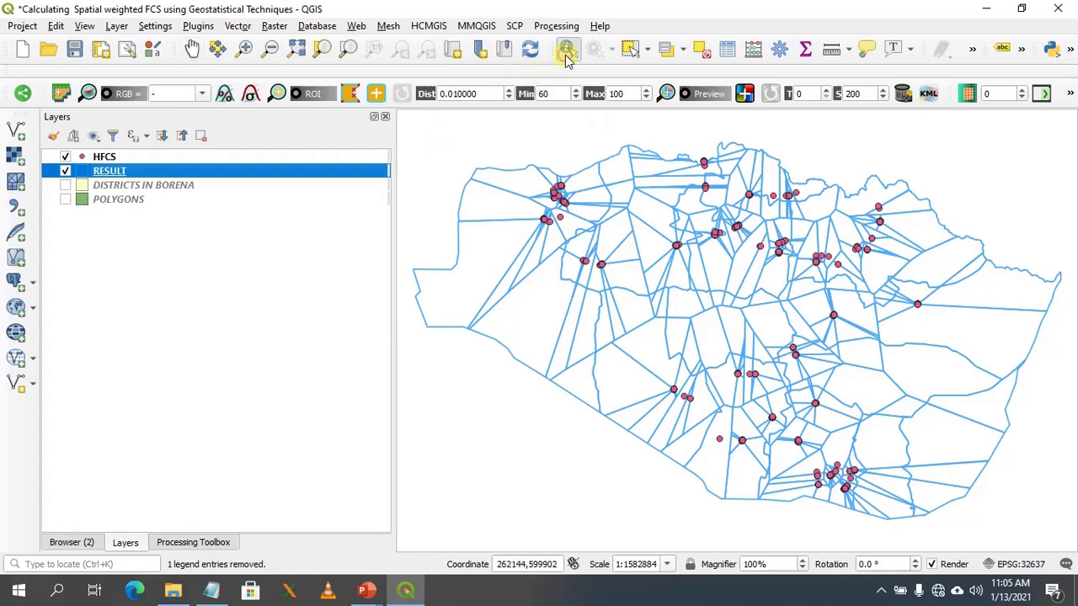
click(624, 278)
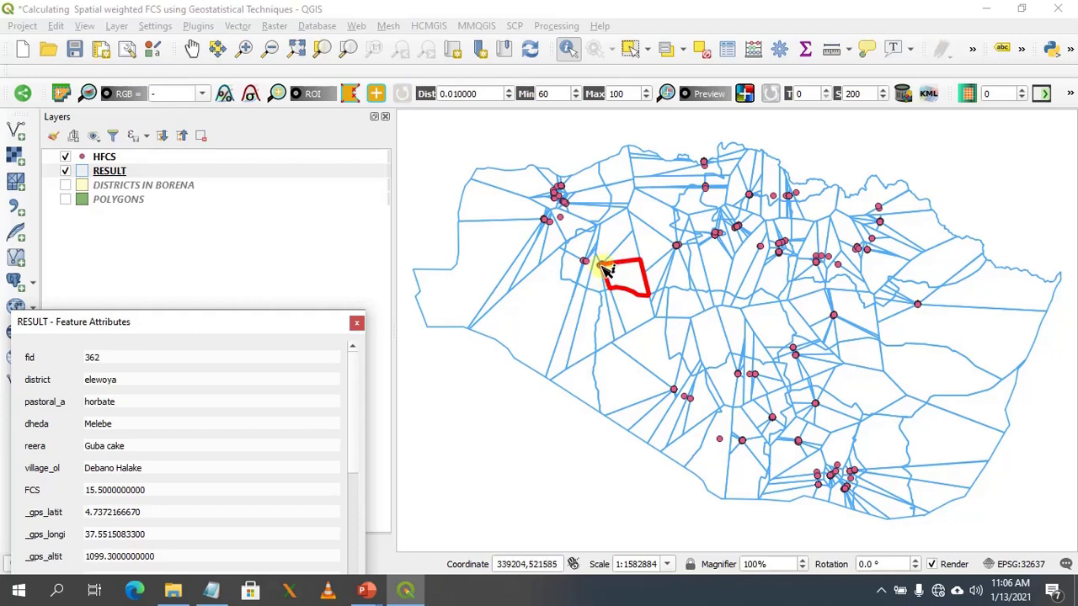
click(654, 250)
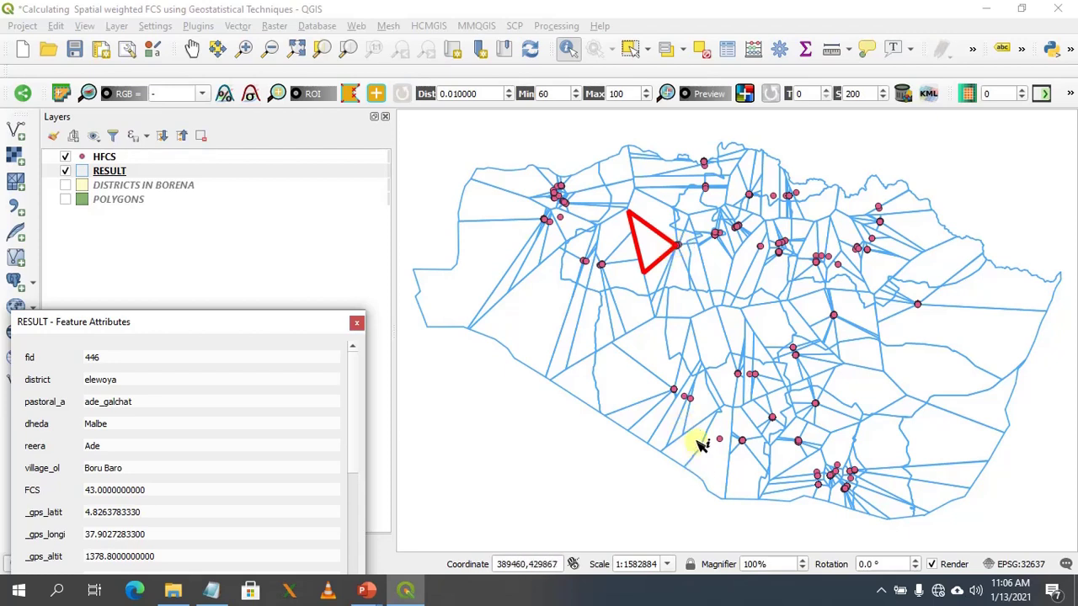
click(662, 389)
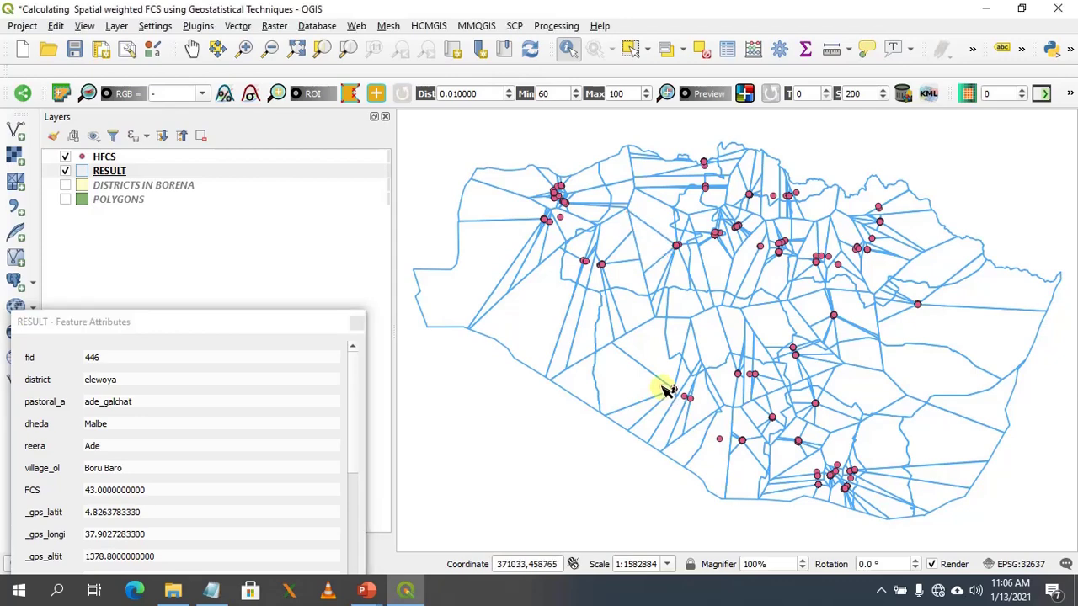
click(709, 411)
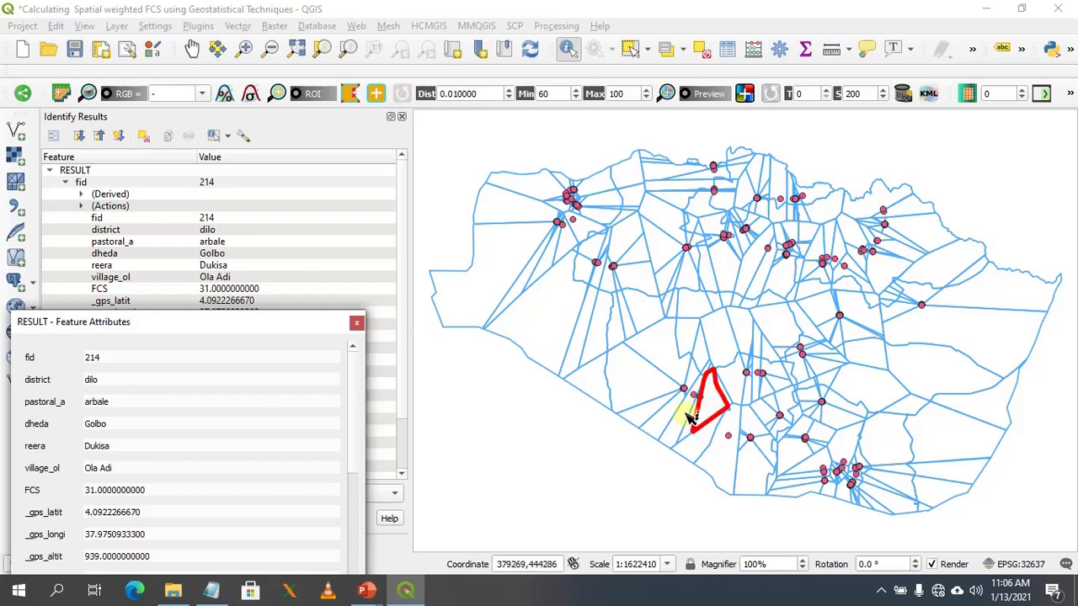
click(722, 447)
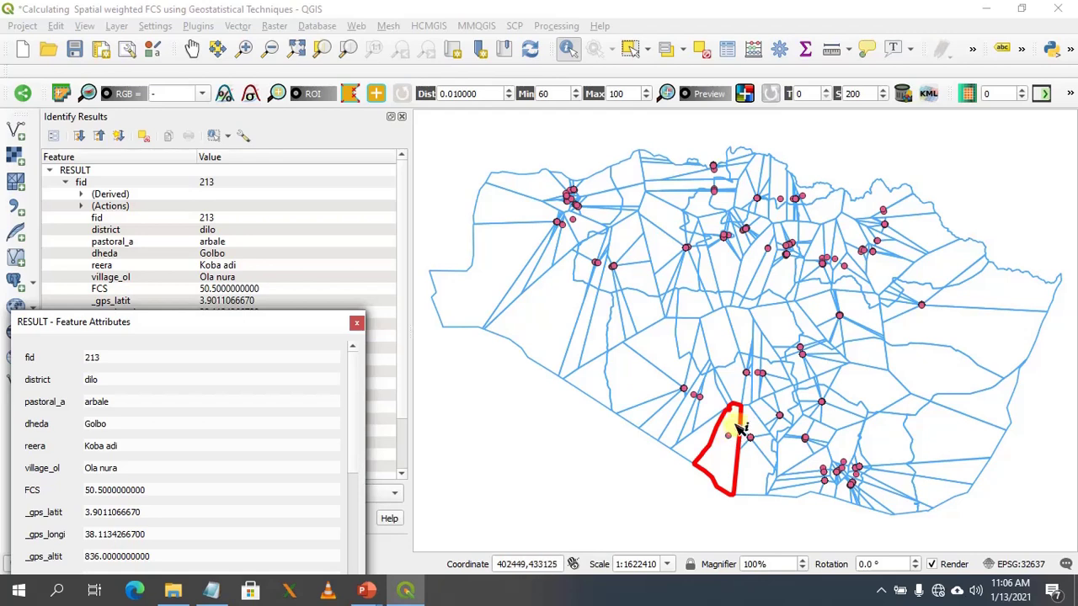
click(931, 317)
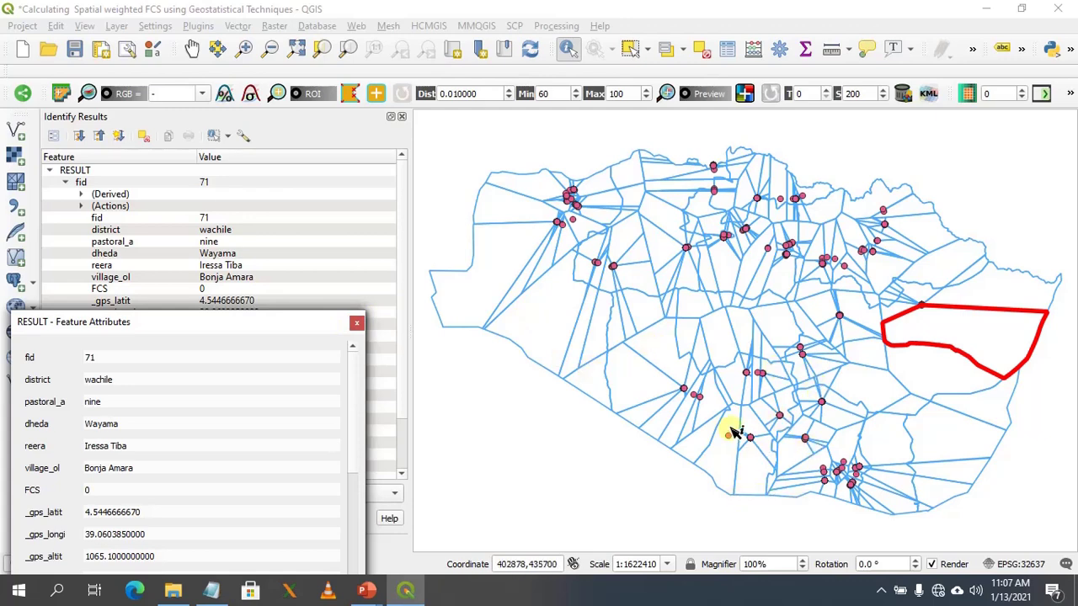
click(720, 351)
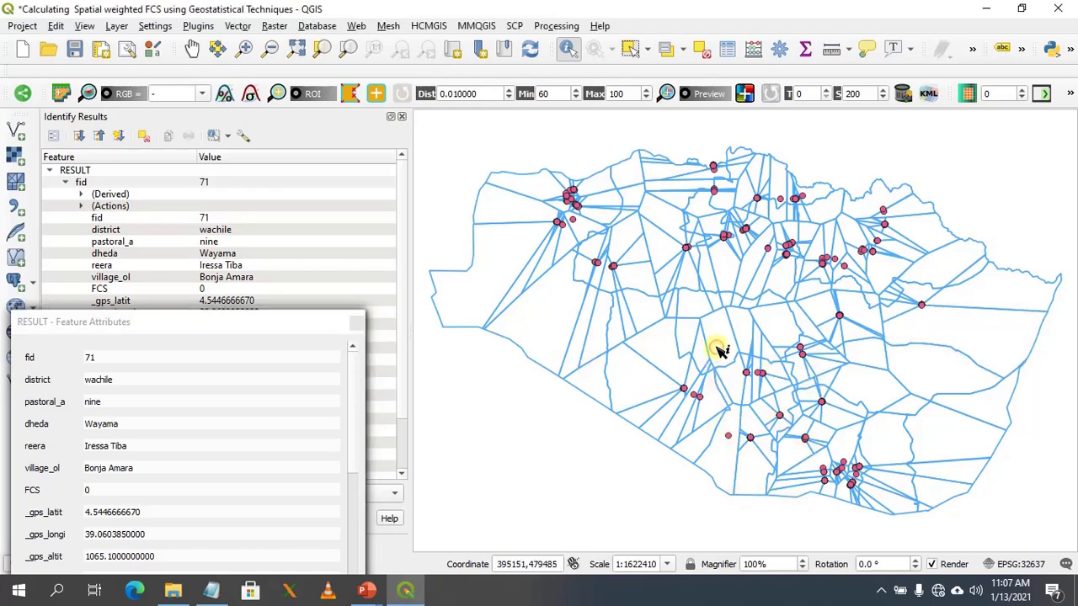
click(721, 351)
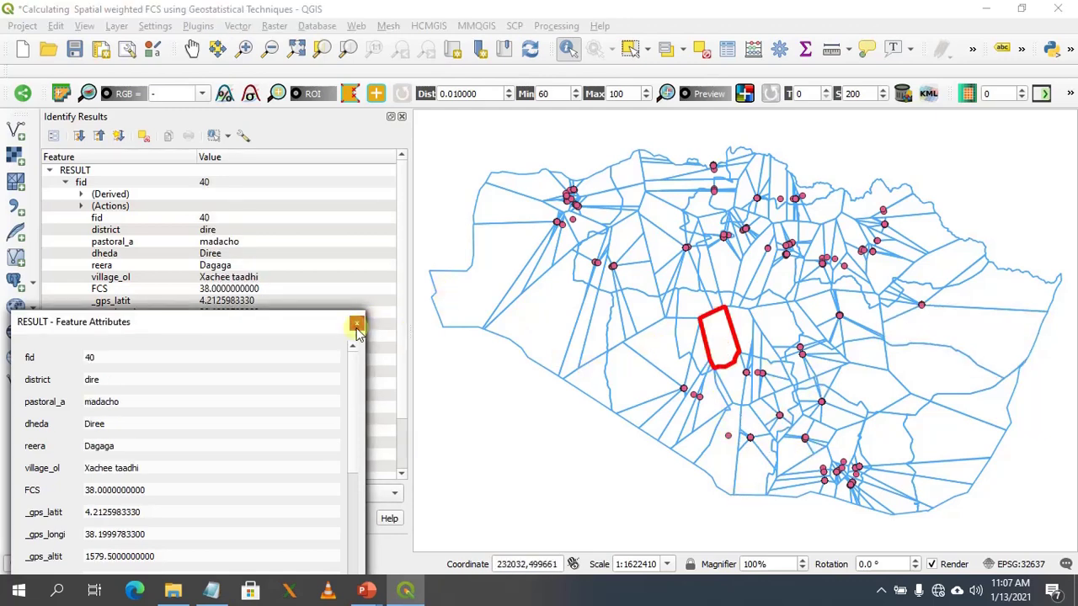
Close all open RESULT feature attribute forms and the identify results, and select the RESULT layer in the layer list.
click(356, 328)
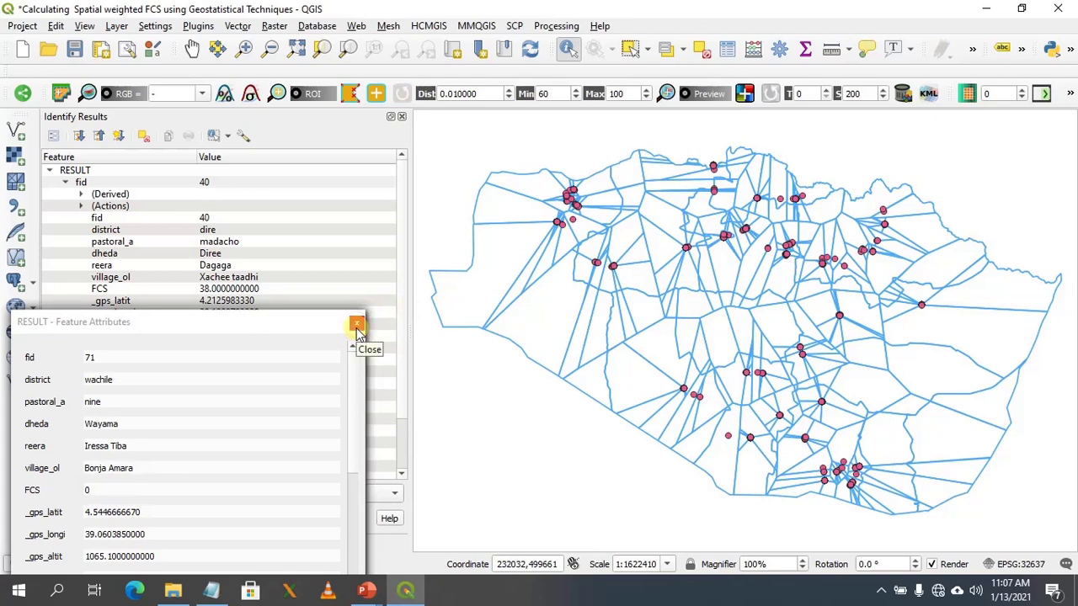
drag(294, 320, 359, 177)
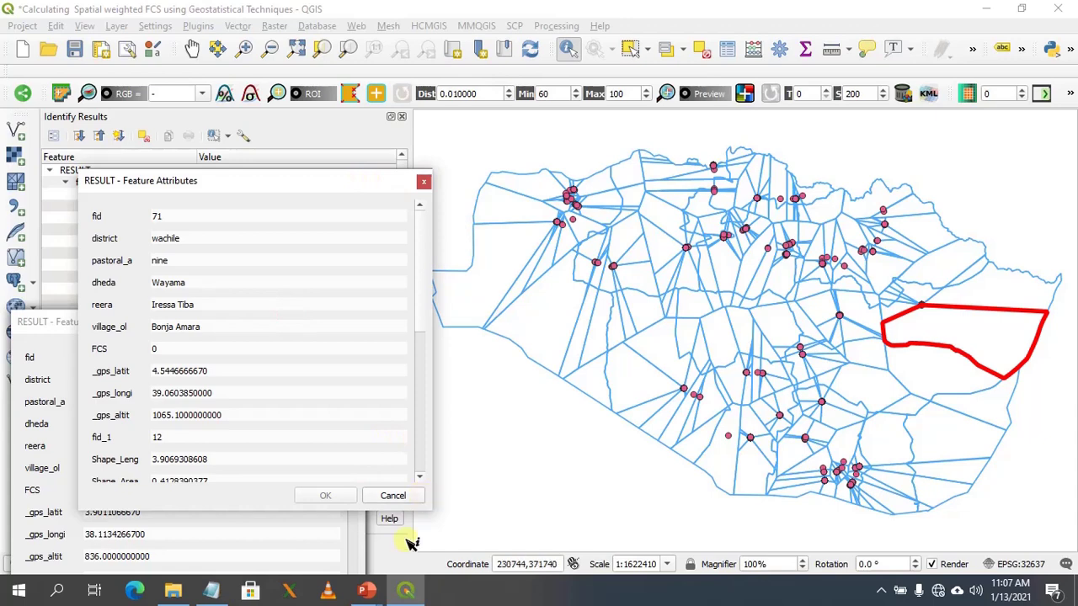
click(424, 183)
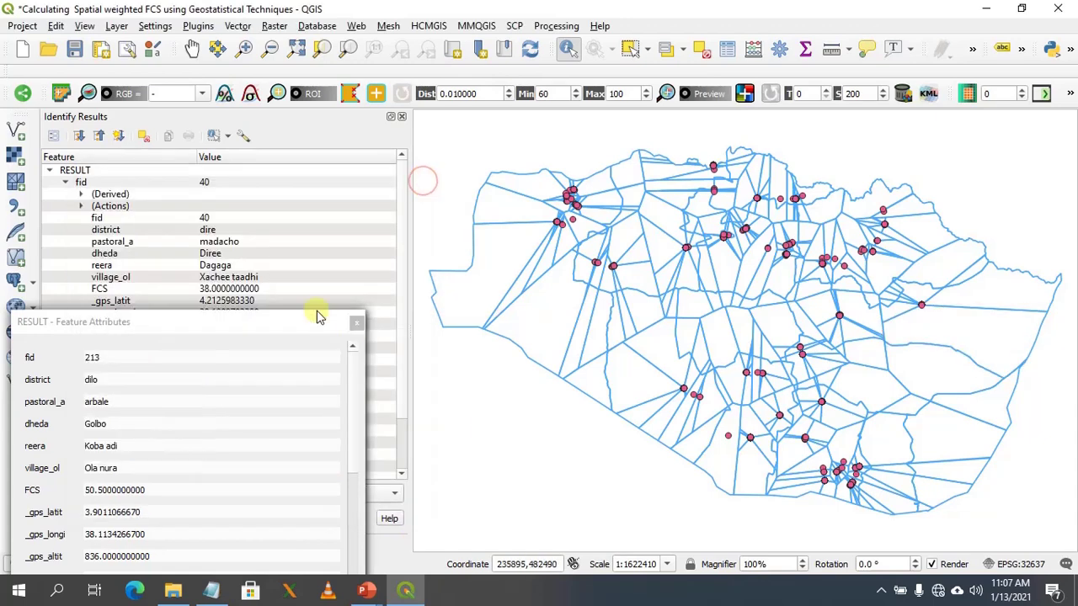
click(356, 328)
click(360, 327)
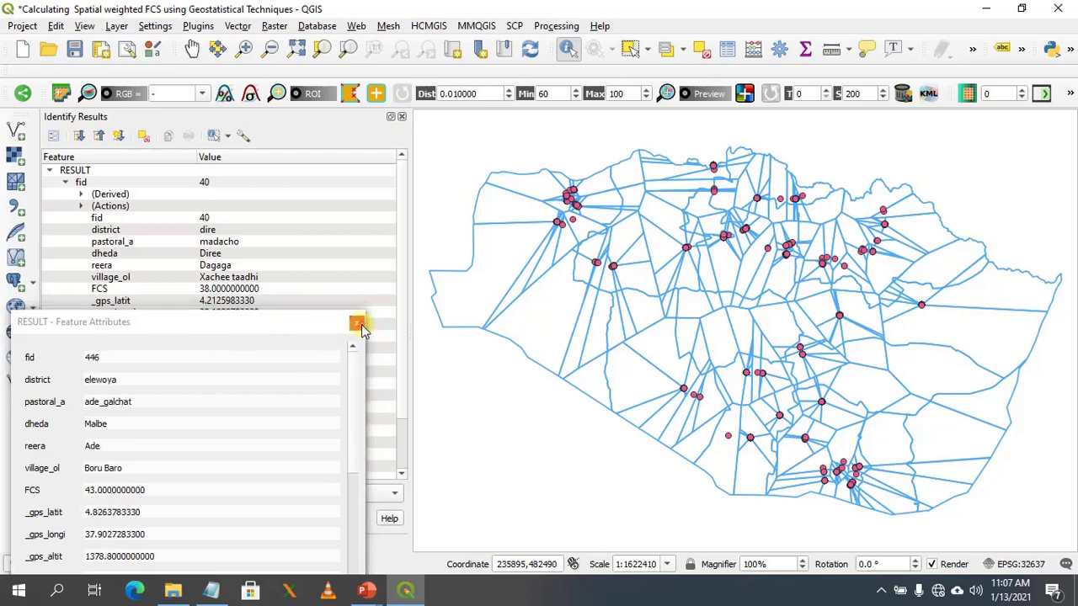
click(361, 327)
click(361, 327)
click(362, 329)
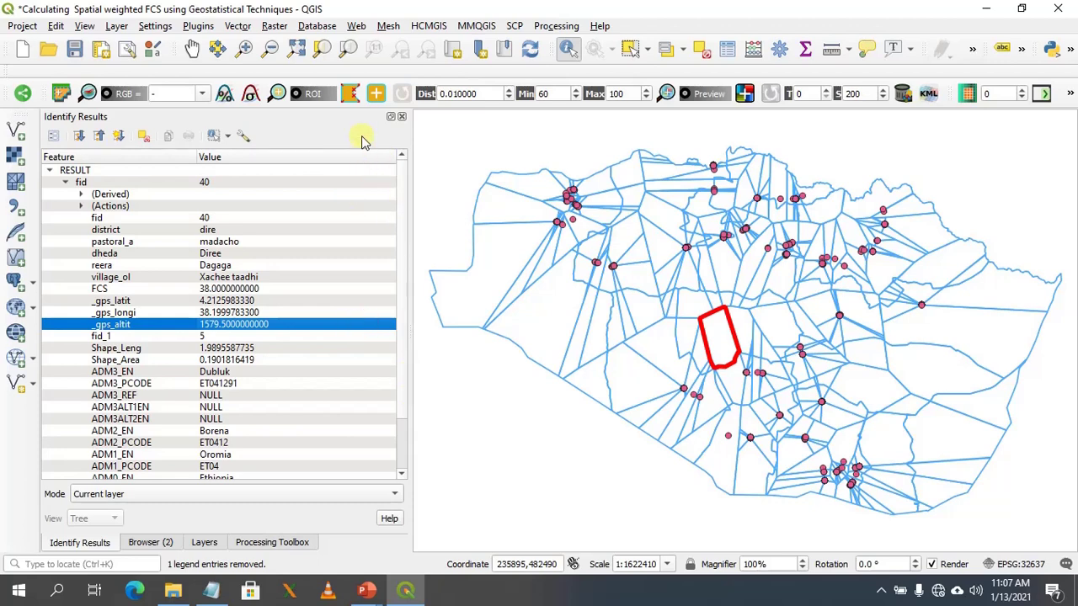
click(403, 117)
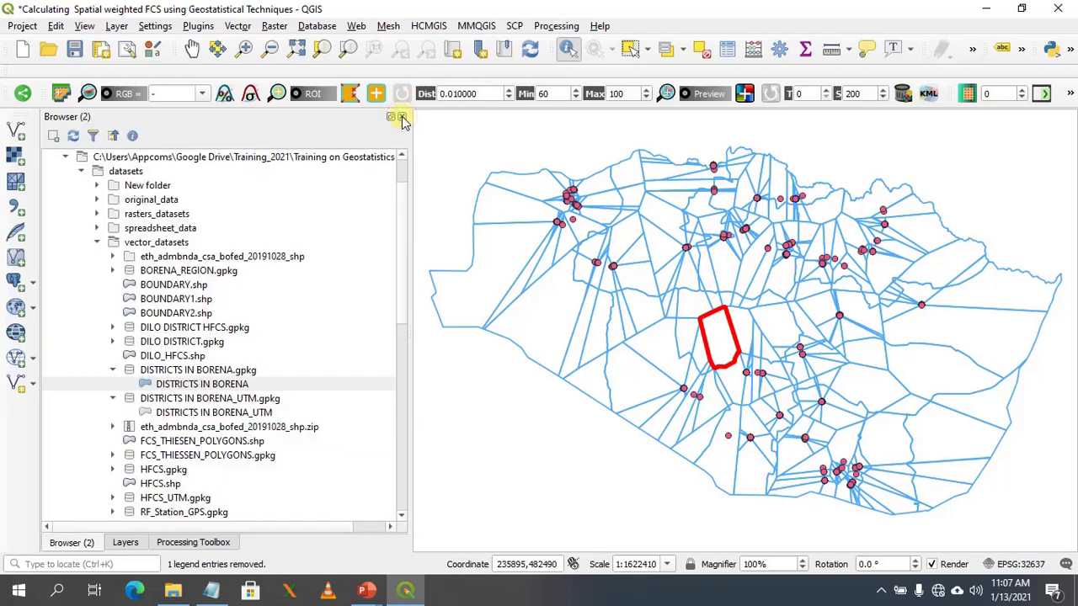
click(127, 543)
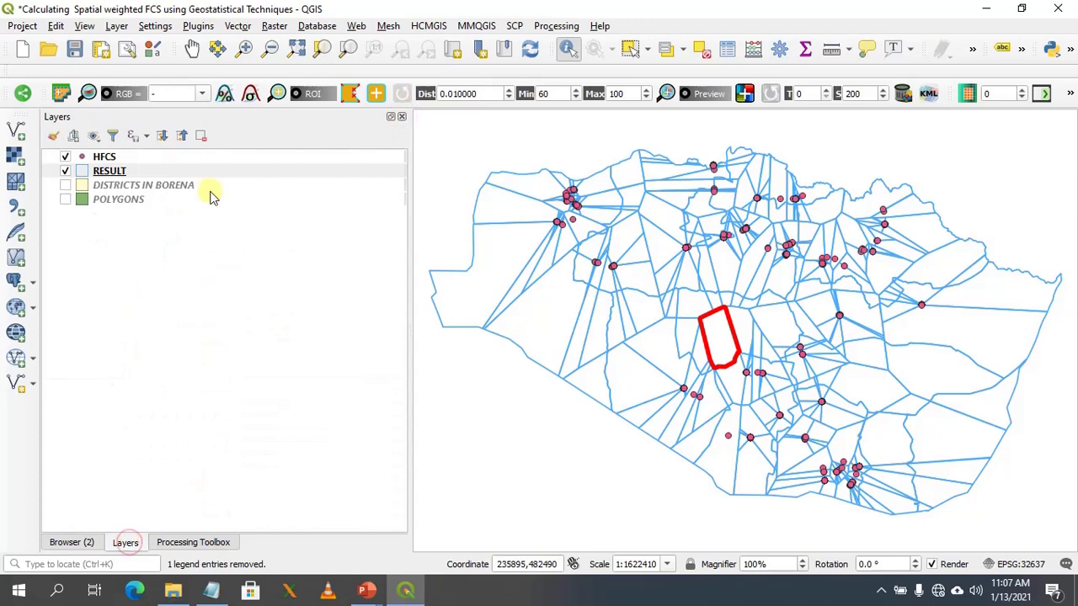
click(93, 174)
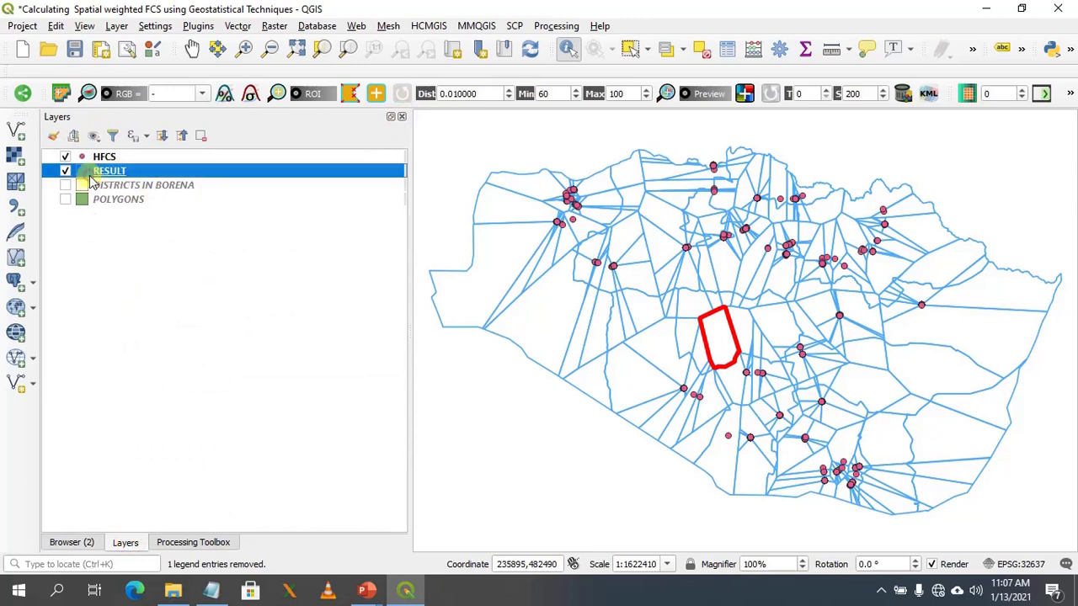
click(146, 186)
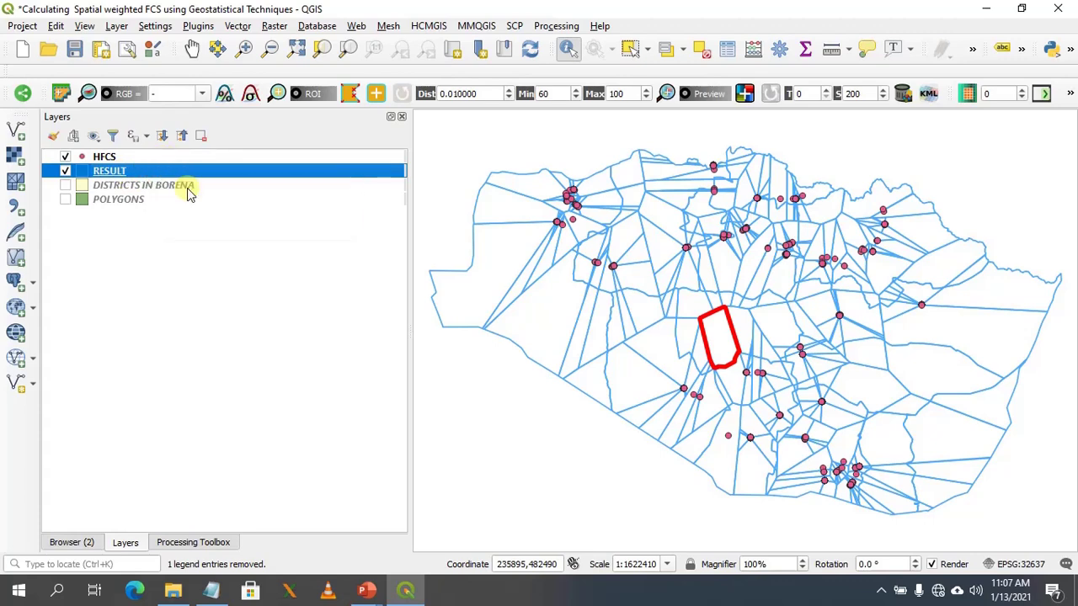
Rename the RESULT layer to Thiessen_HFC.
right_click(132, 157)
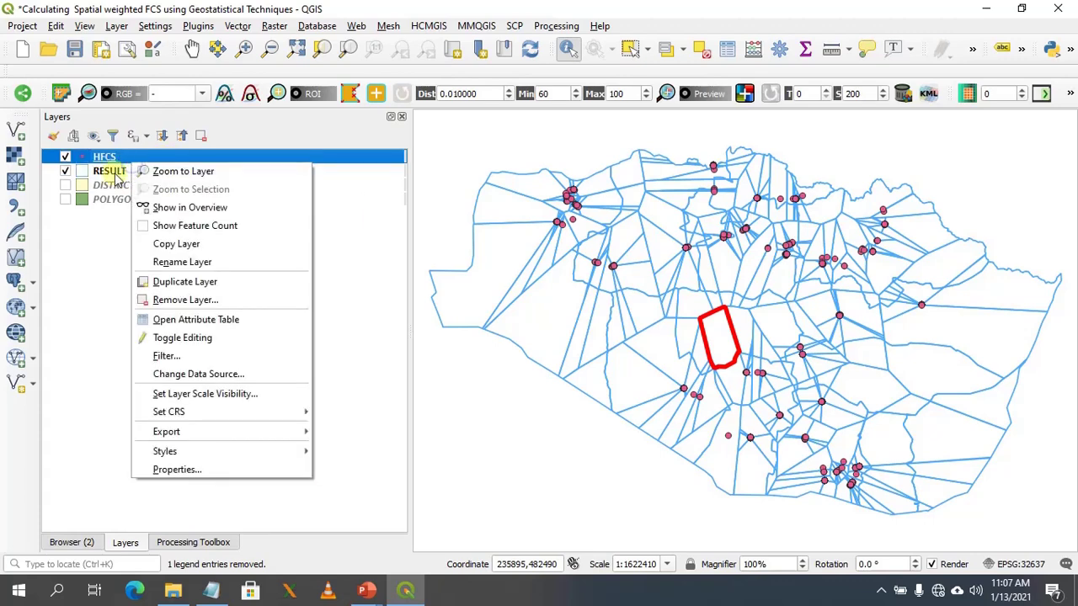
click(109, 179)
right_click(108, 177)
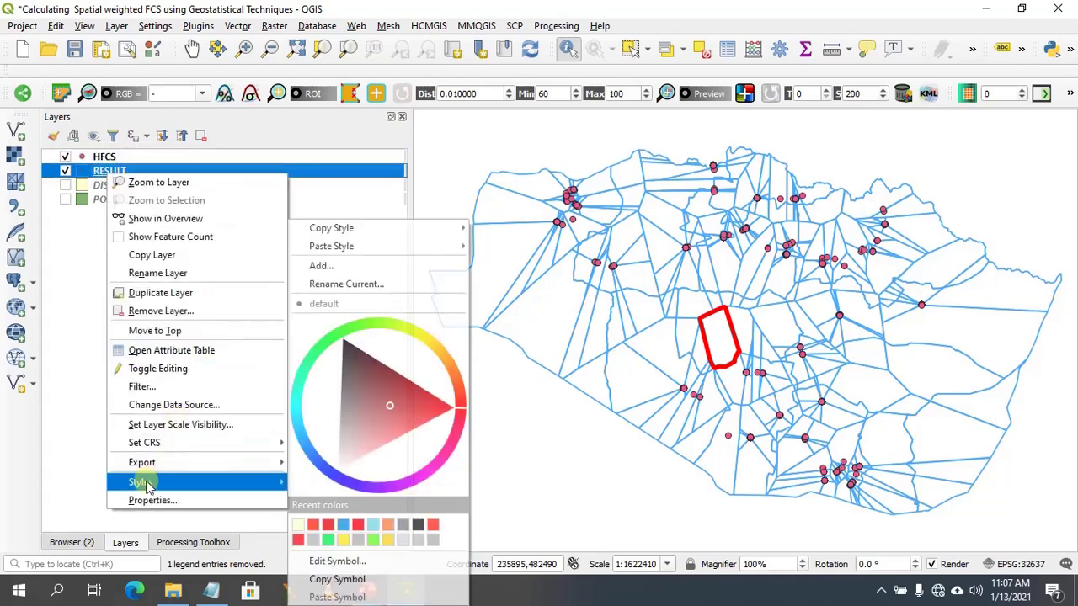
click(152, 278)
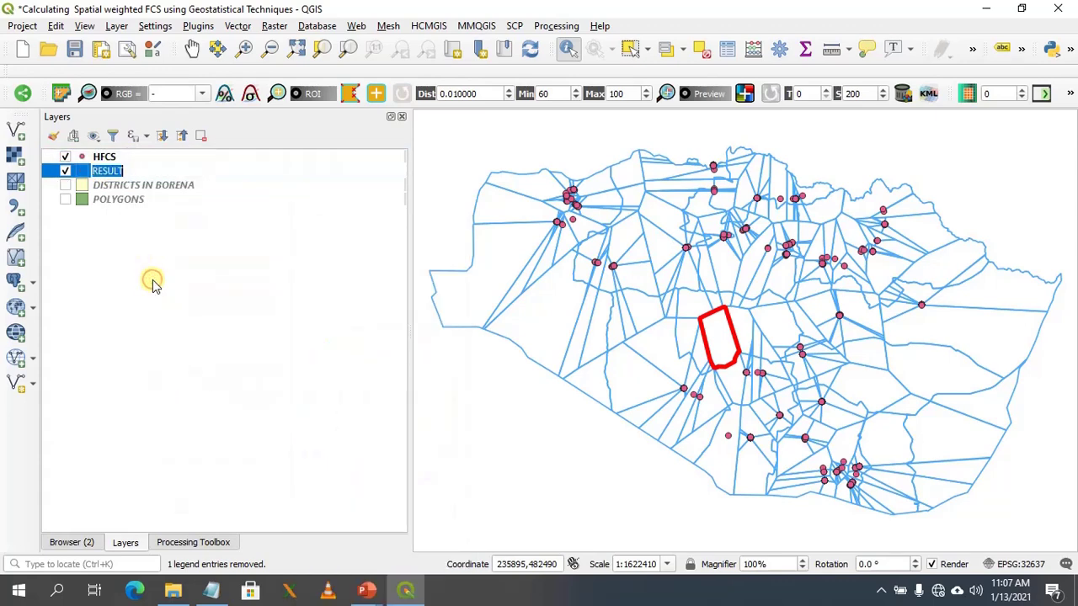
text(Thiessen_HFC)
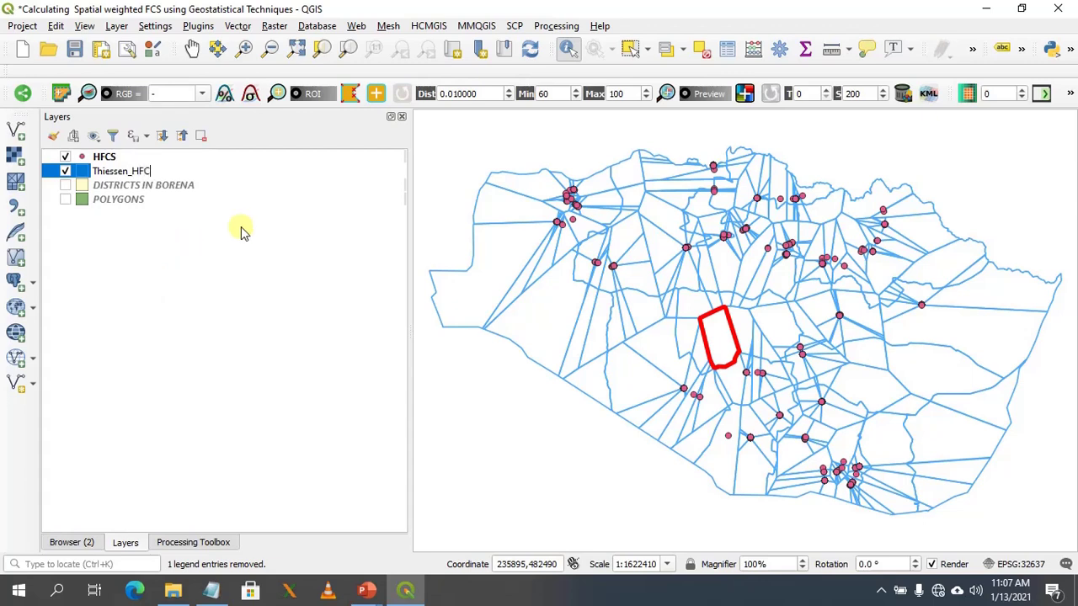
click(307, 268)
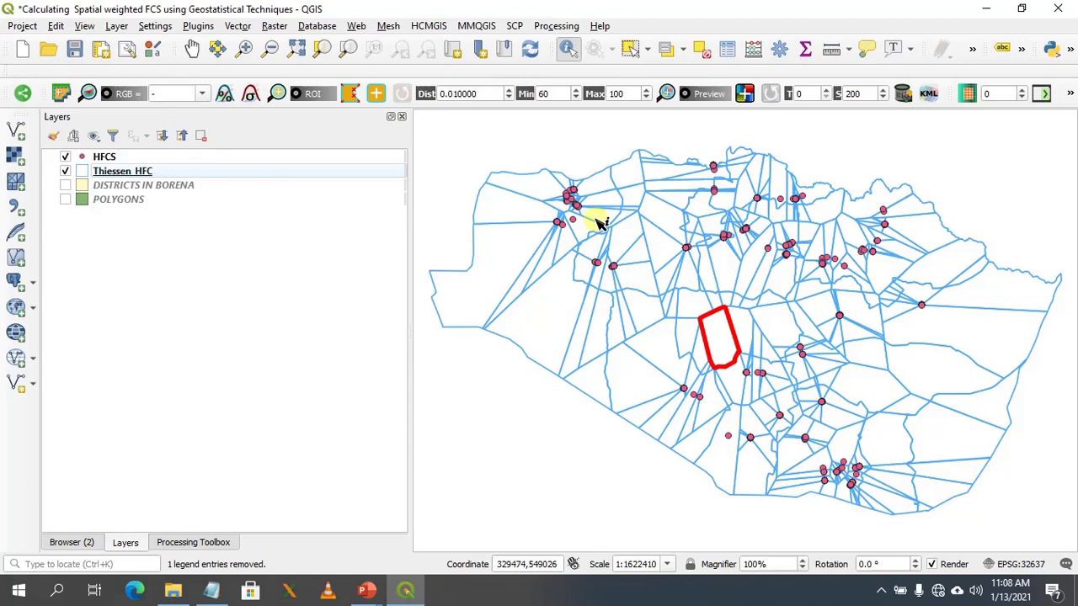
Identify the large Thiessen_HFC polygon in the western part of the map, examine its attributes, and close the identify results.
click(582, 280)
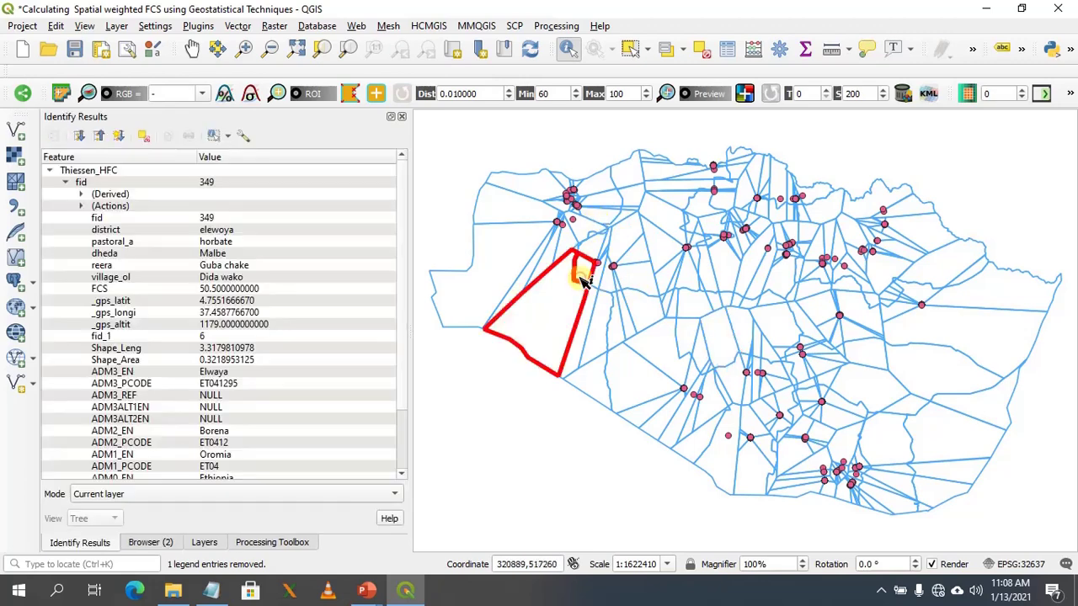
click(589, 319)
click(581, 278)
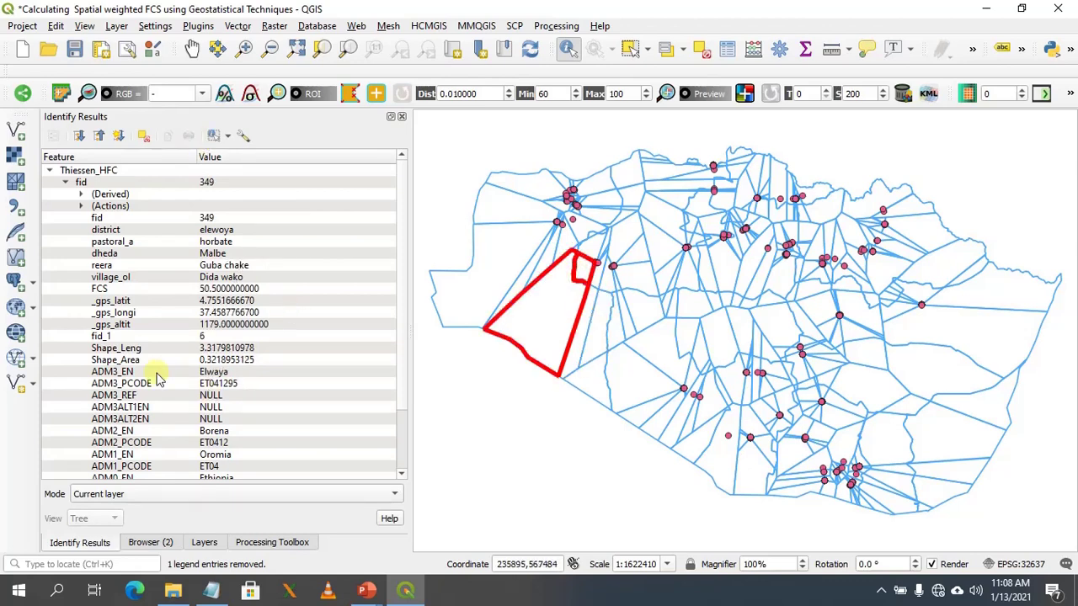
click(402, 116)
click(402, 116)
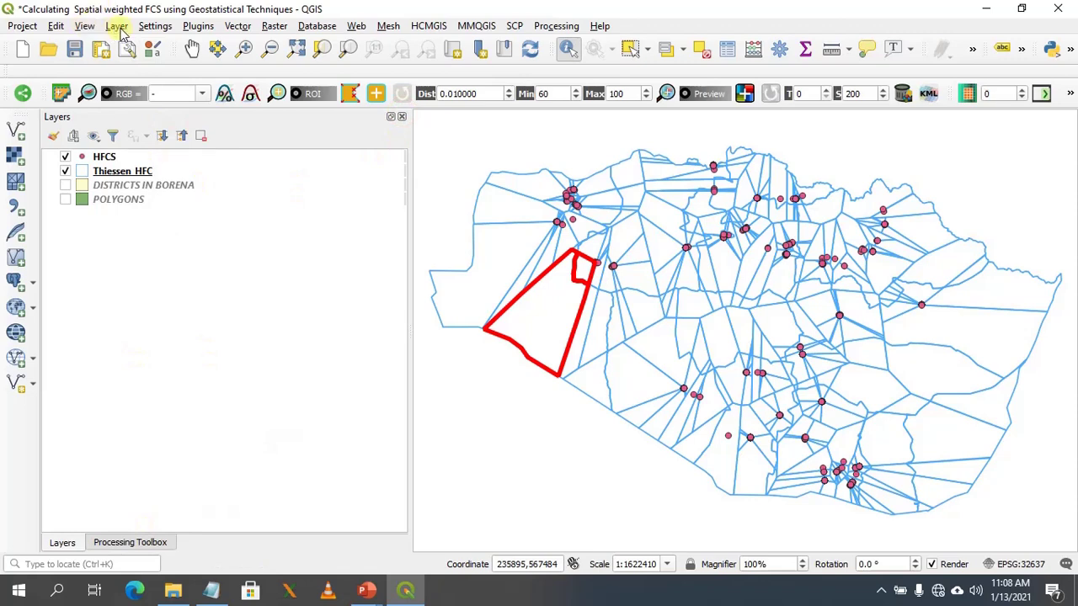
click(84, 26)
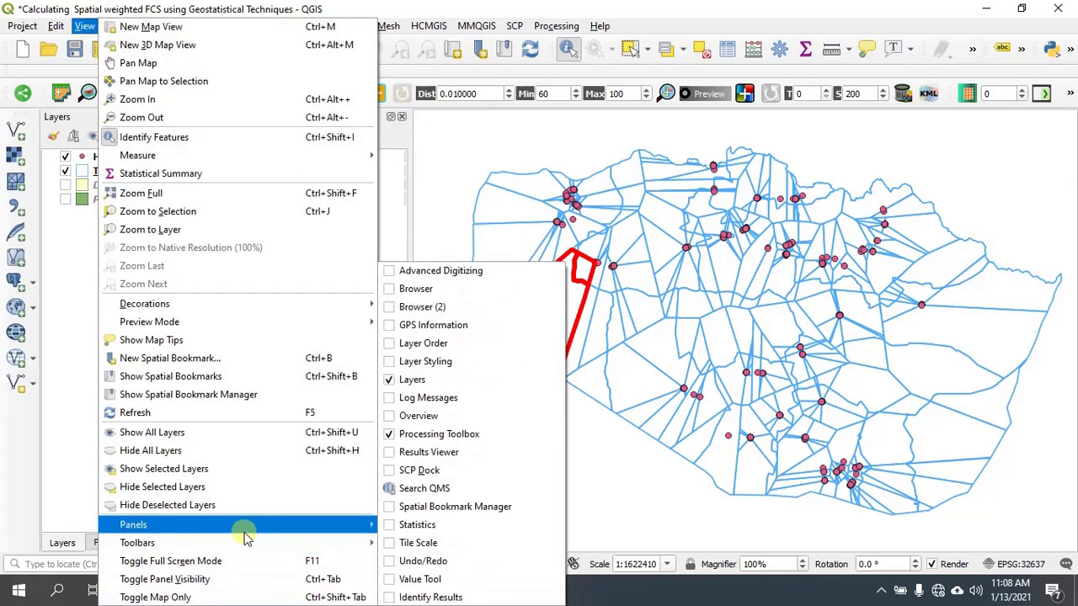
click(394, 308)
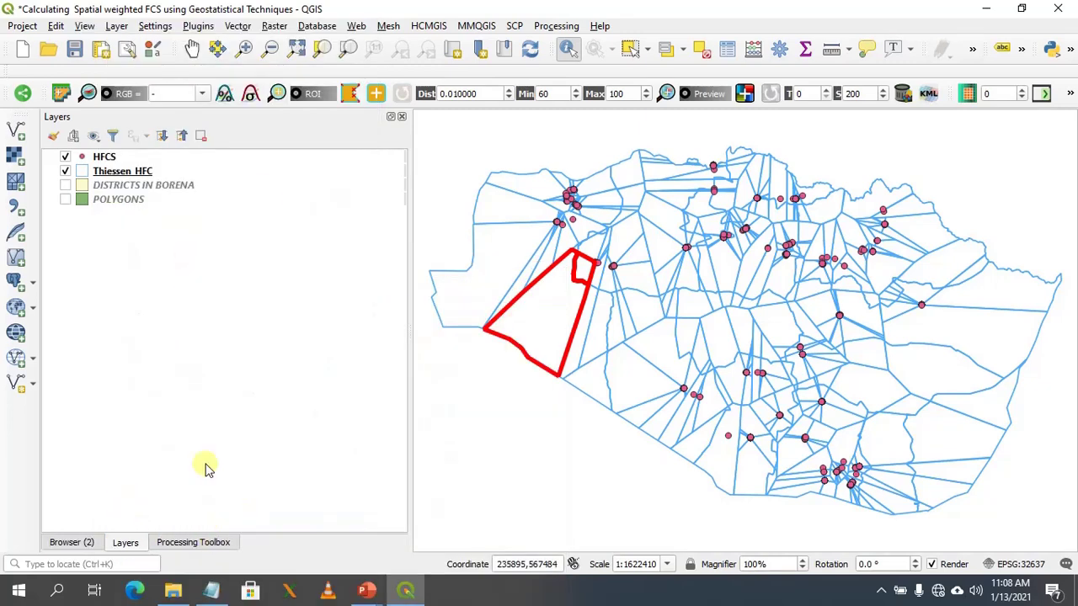
Open the attribute table of the Thiessen_HFC layer and switch to the PowerPoint slide show to read the workflow steps.
click(122, 171)
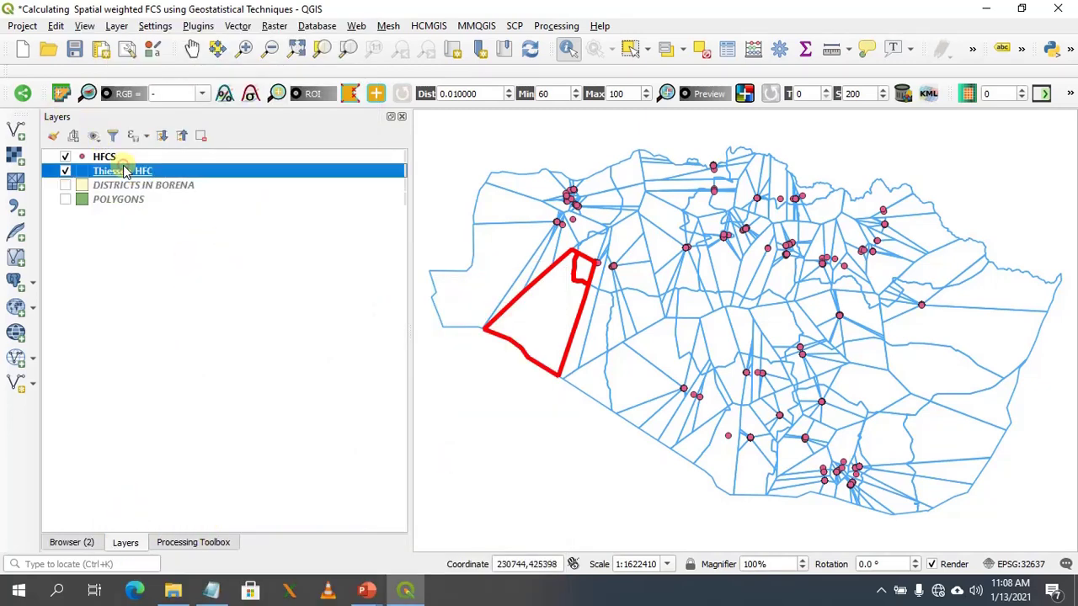
key(F6)
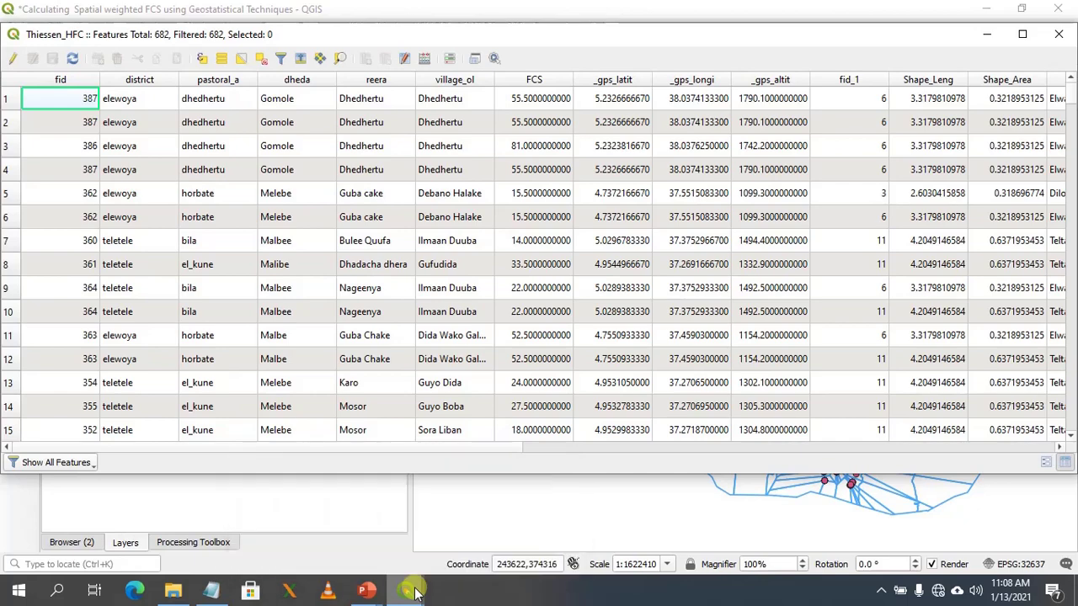
key(super+Tab)
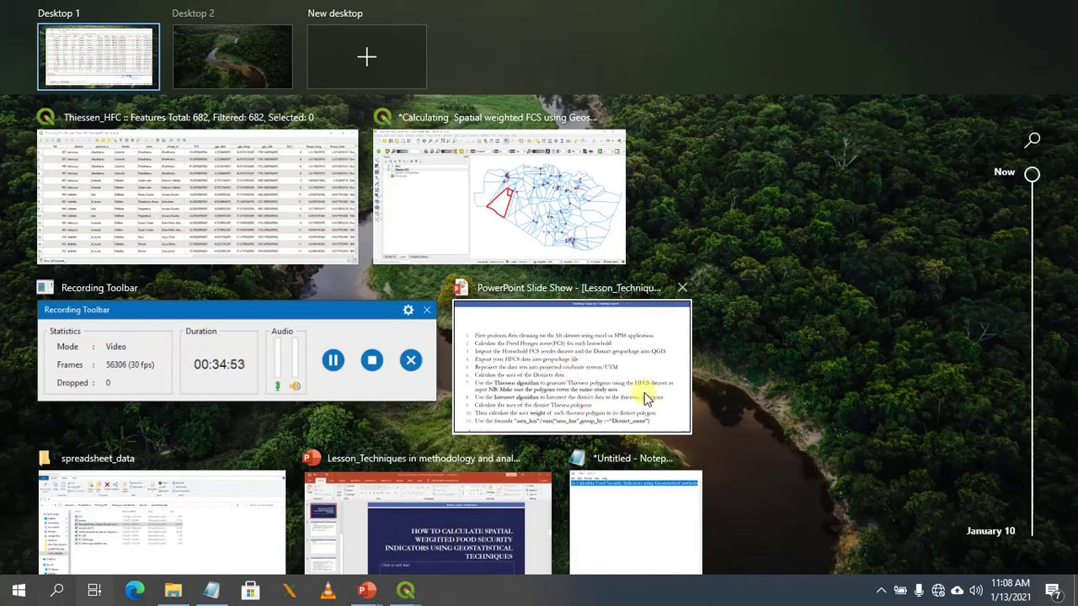
click(563, 357)
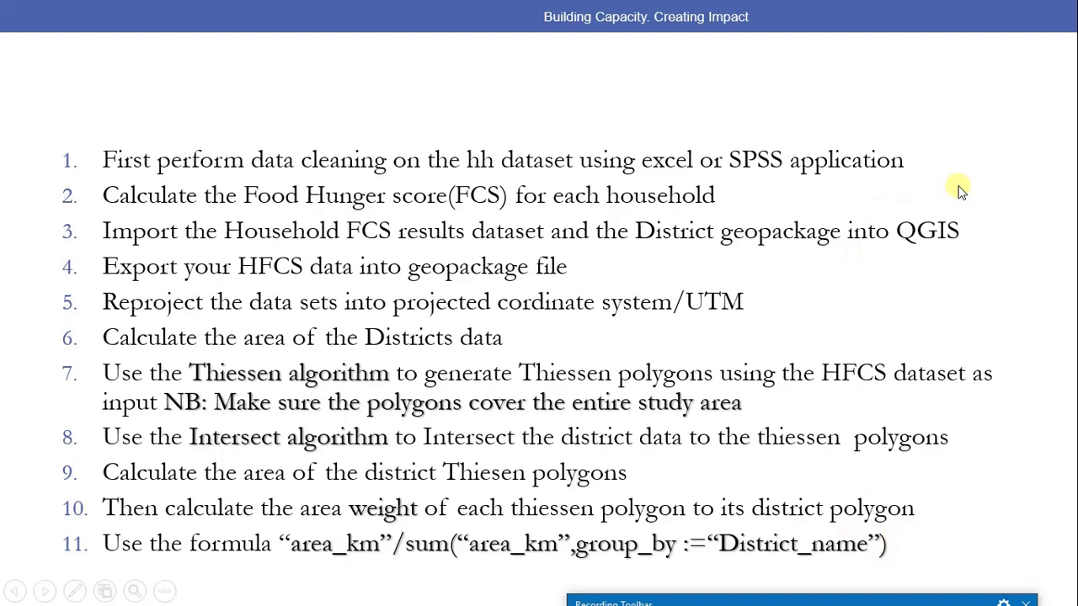
Switch back to the Thiessen_HFC attribute table in QGIS and look through its columns from fid to validTo.
key(super+Tab)
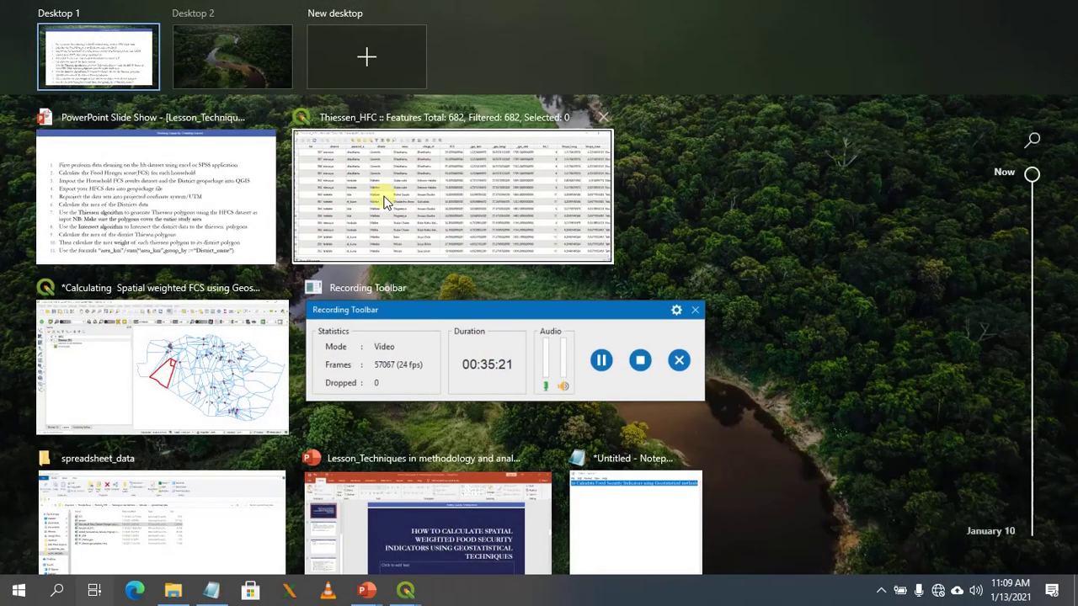
click(383, 198)
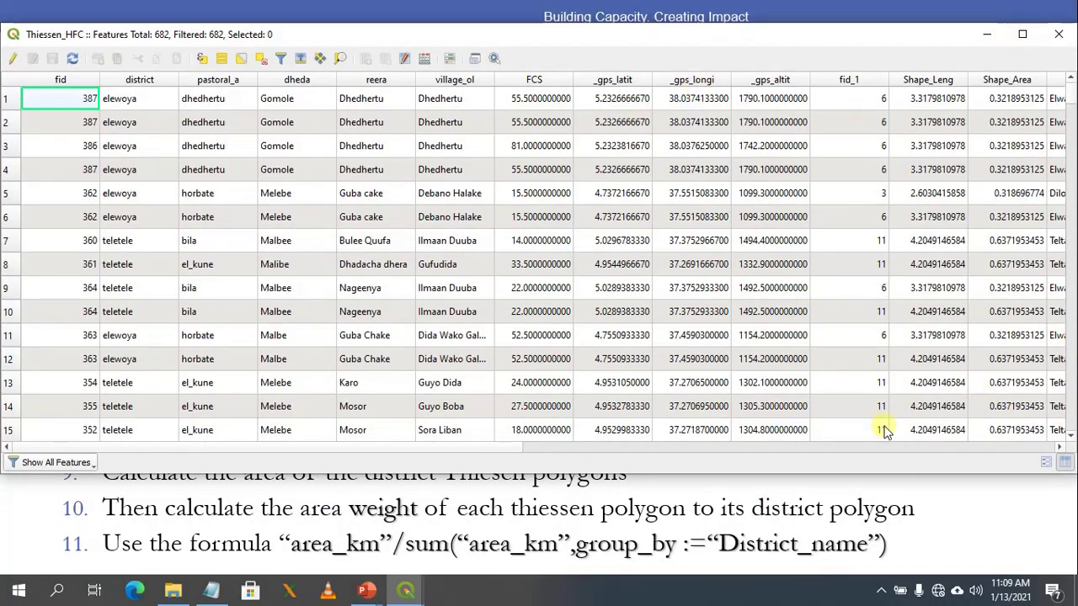
drag(480, 452, 400, 442)
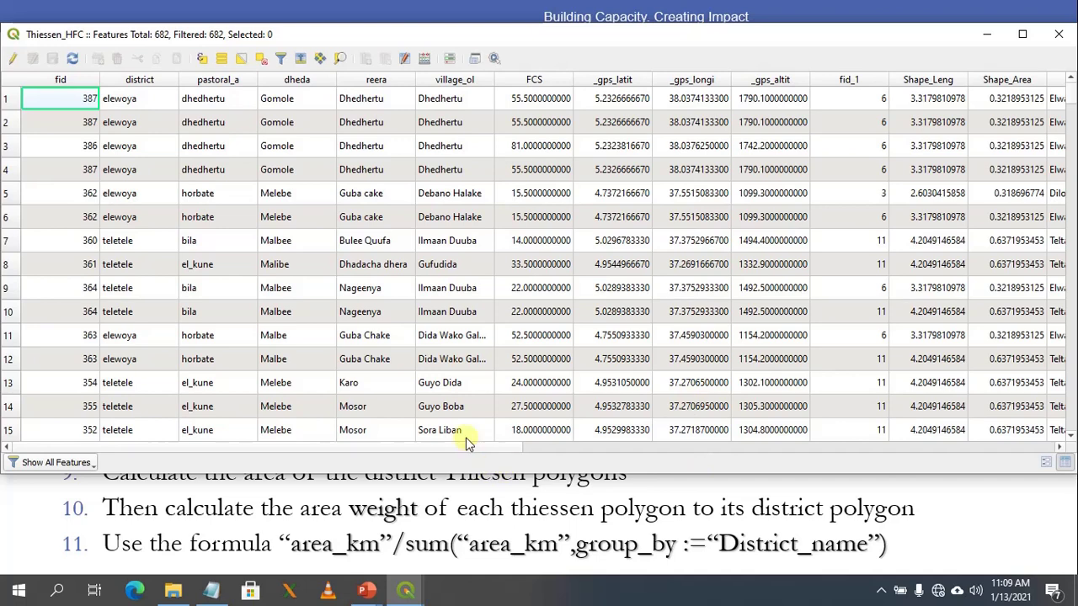
drag(466, 448, 649, 459)
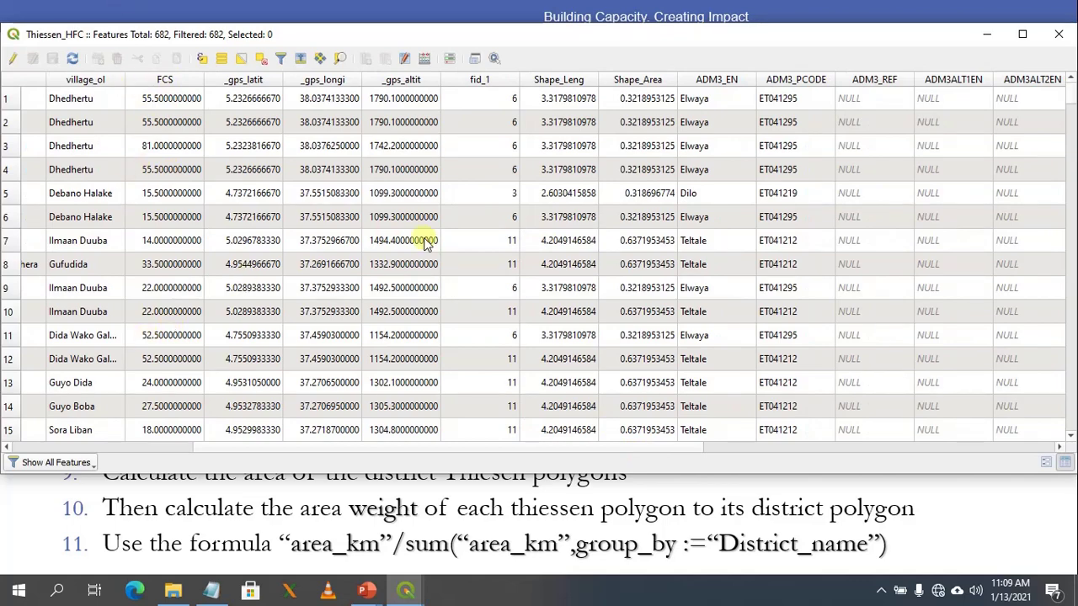
drag(604, 451, 981, 425)
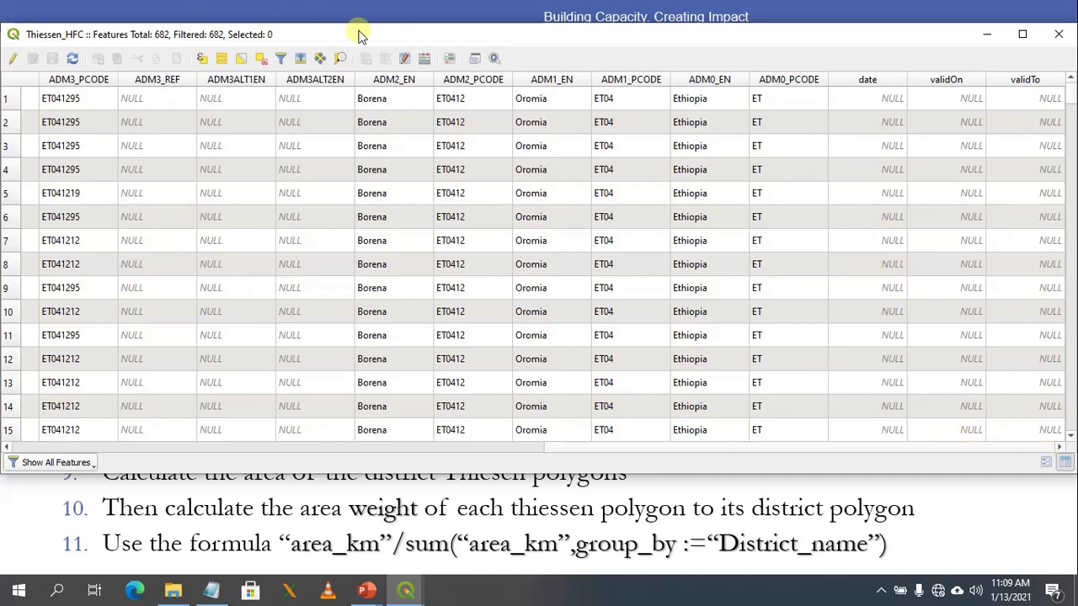
Set up a new non-virtual field named Area of type Decimal number (real) in the field calculator.
click(423, 59)
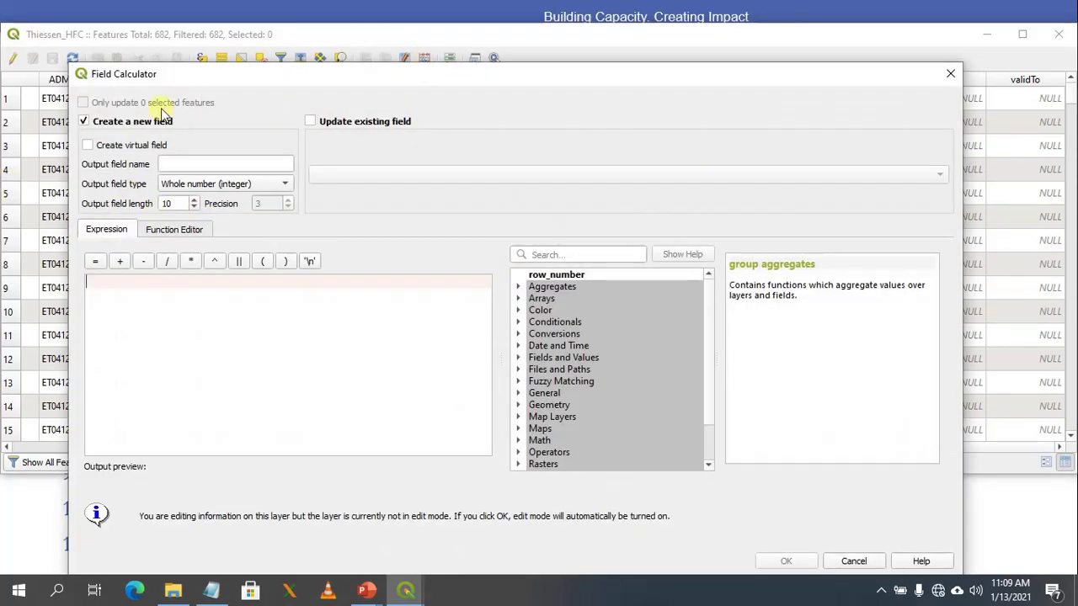
click(89, 145)
click(202, 163)
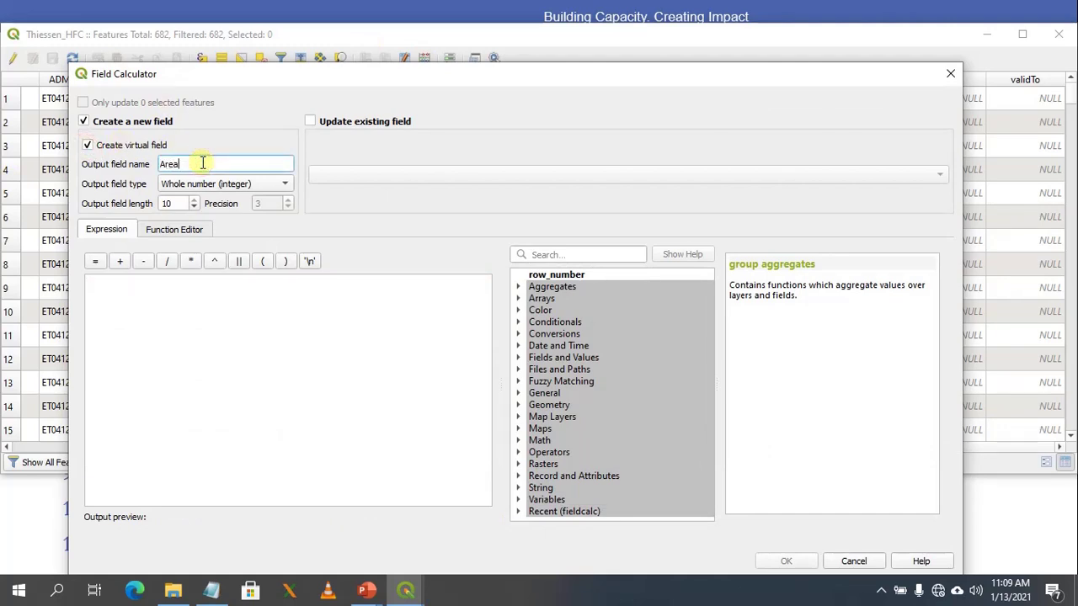
click(266, 185)
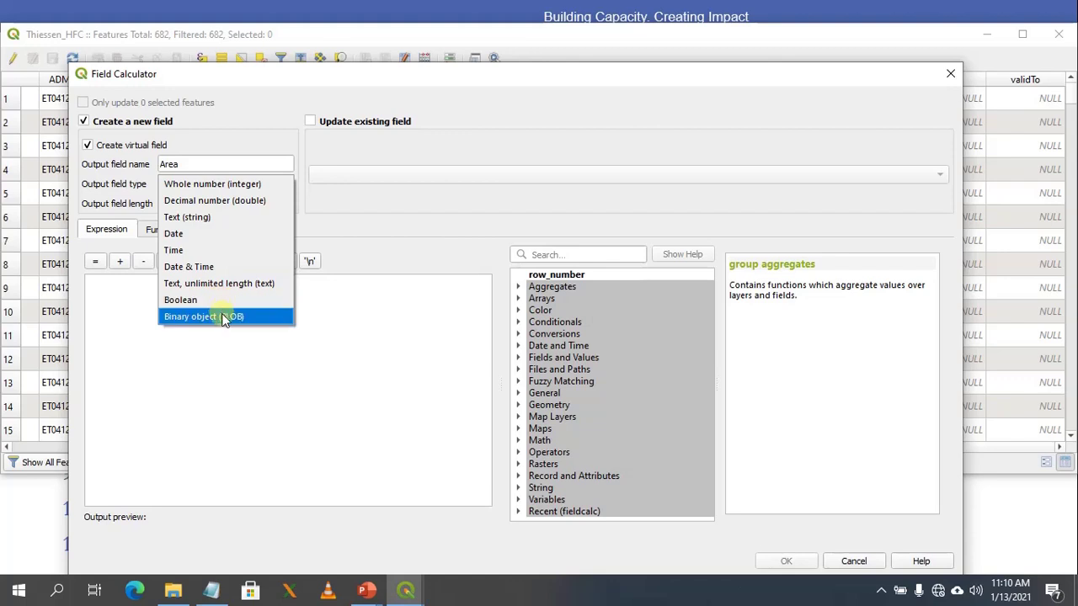
click(238, 209)
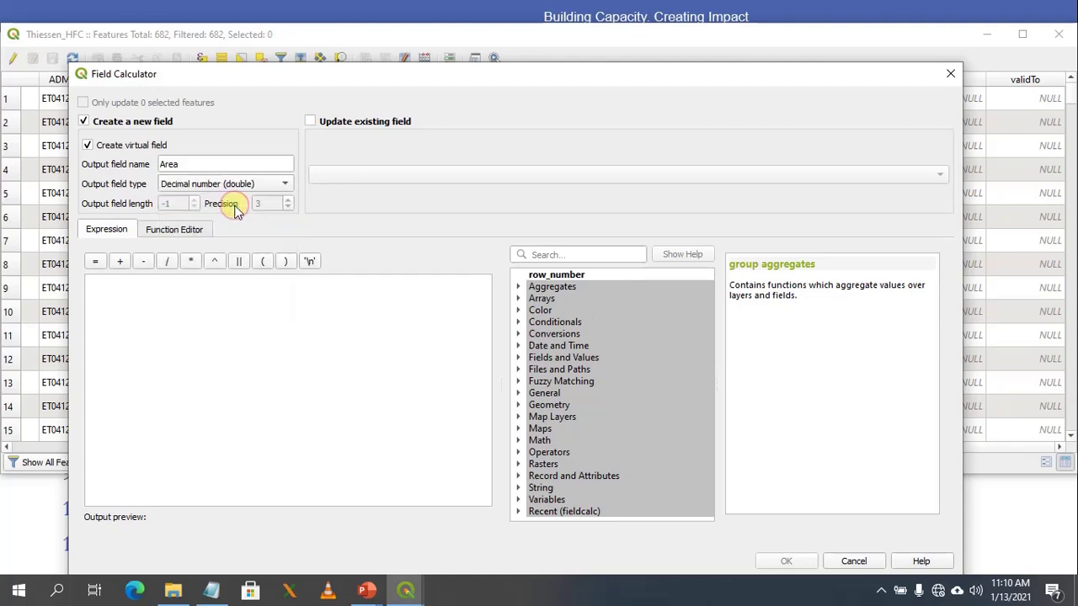
click(87, 146)
click(279, 184)
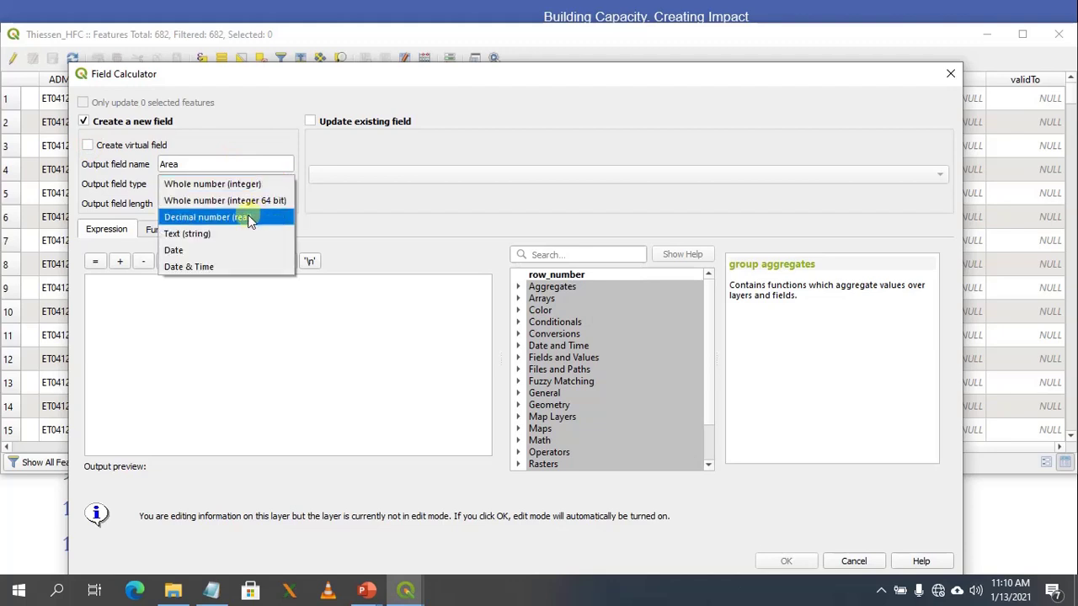
click(248, 217)
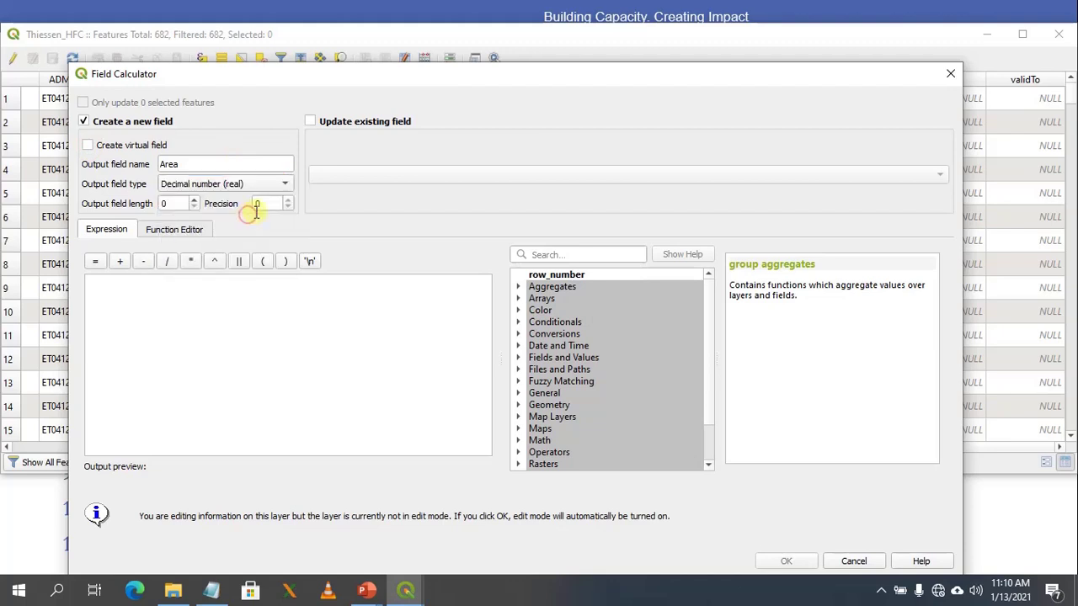
Set the new field's length to 10 and its precision to 5.
double_click(174, 206)
text(10)
click(268, 203)
key(BackSpace)
text(4)
text(5)
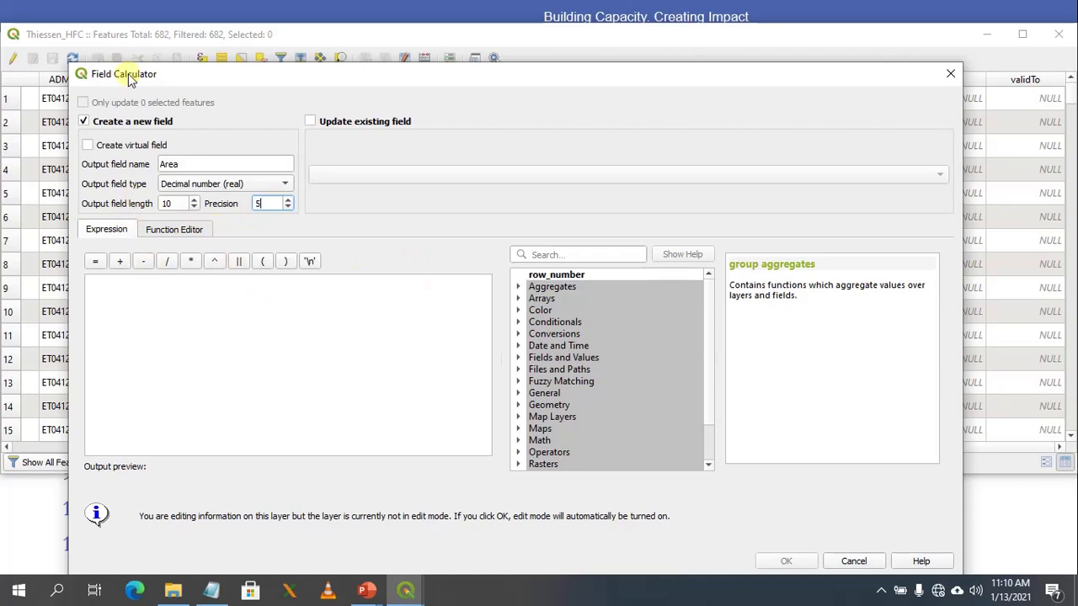
Insert the $area geometry function into the field's expression.
click(181, 284)
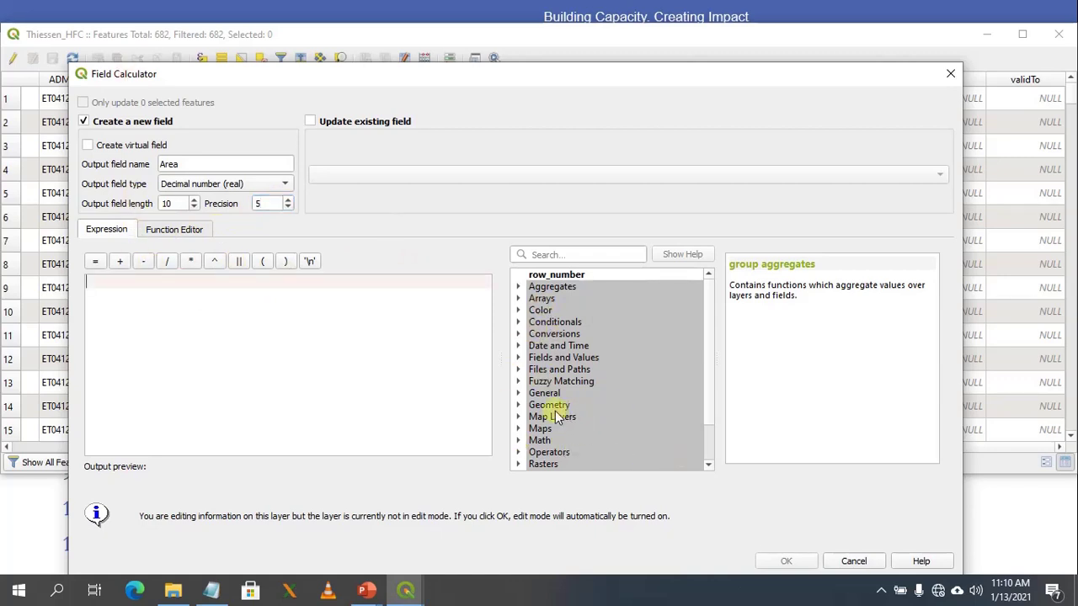
click(520, 406)
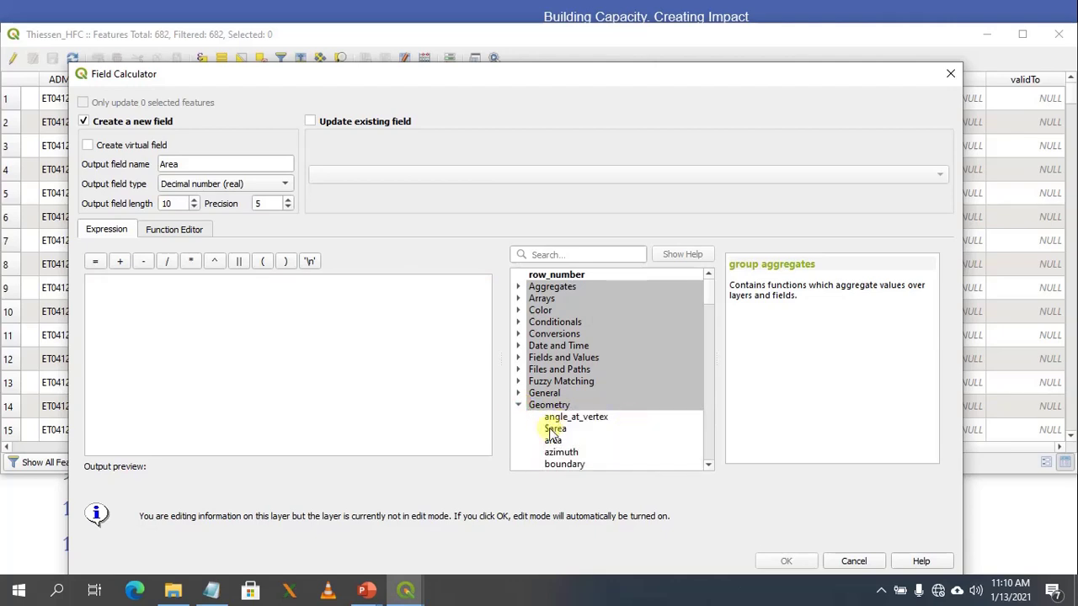
double_click(553, 430)
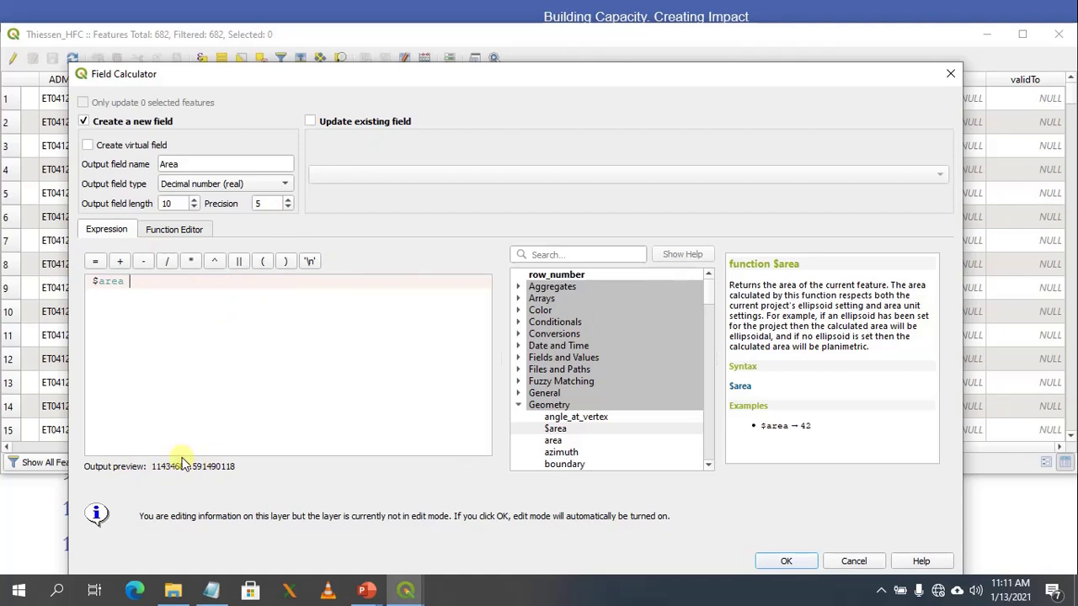
text(/)
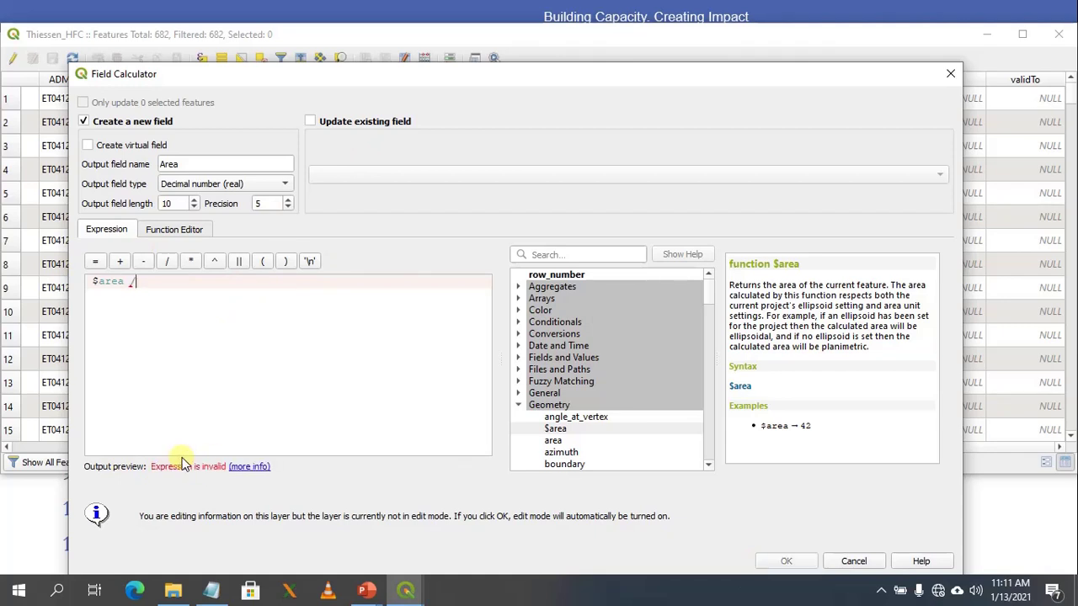
text(1000)
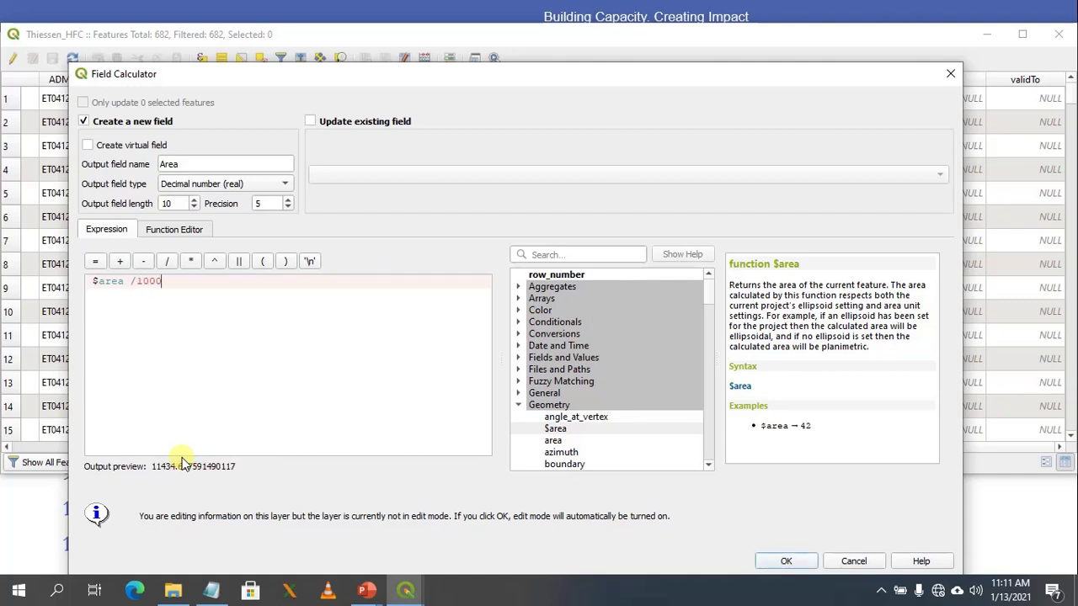
key(BackSpace)
key(BackSpace)
key(BackSpace)
key(BackSpace)
key(BackSpace)
Complete the expression as $area *10^-6 and create the field under the name Area_km2.
text(*10^-6)
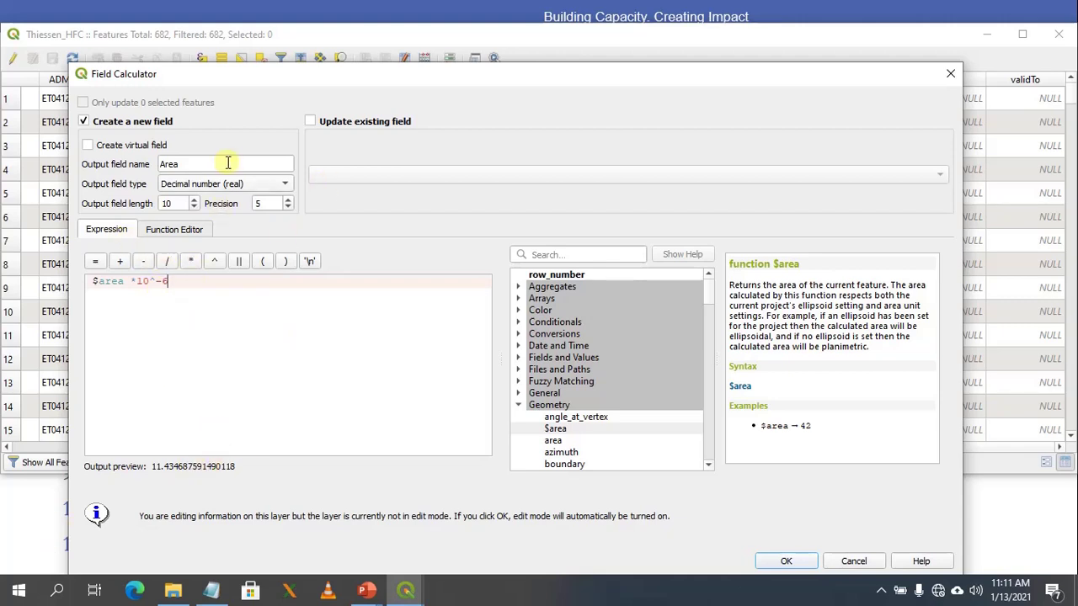
click(200, 166)
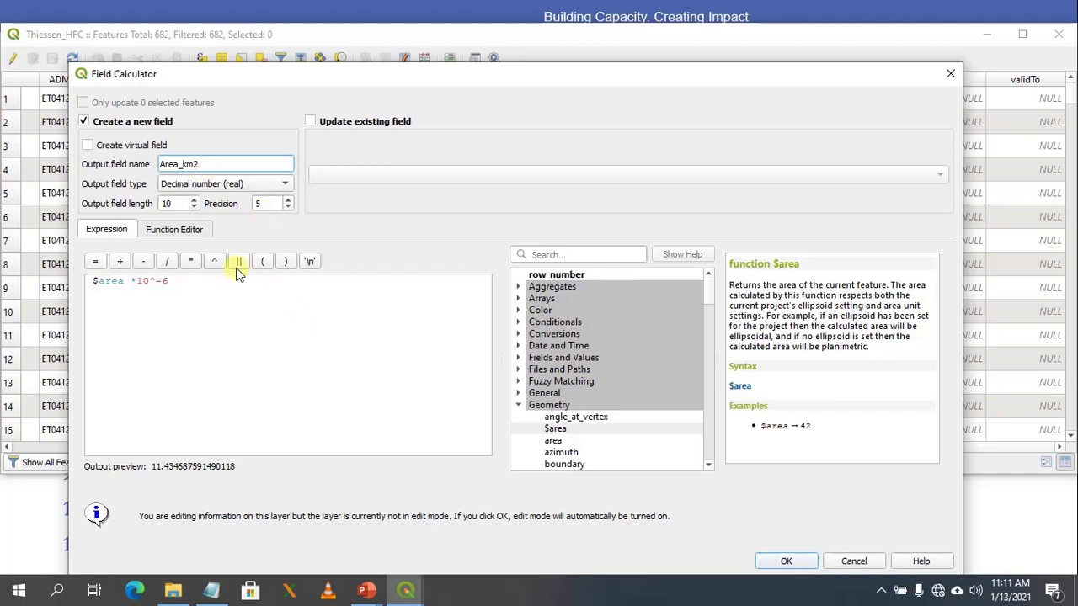
click(785, 562)
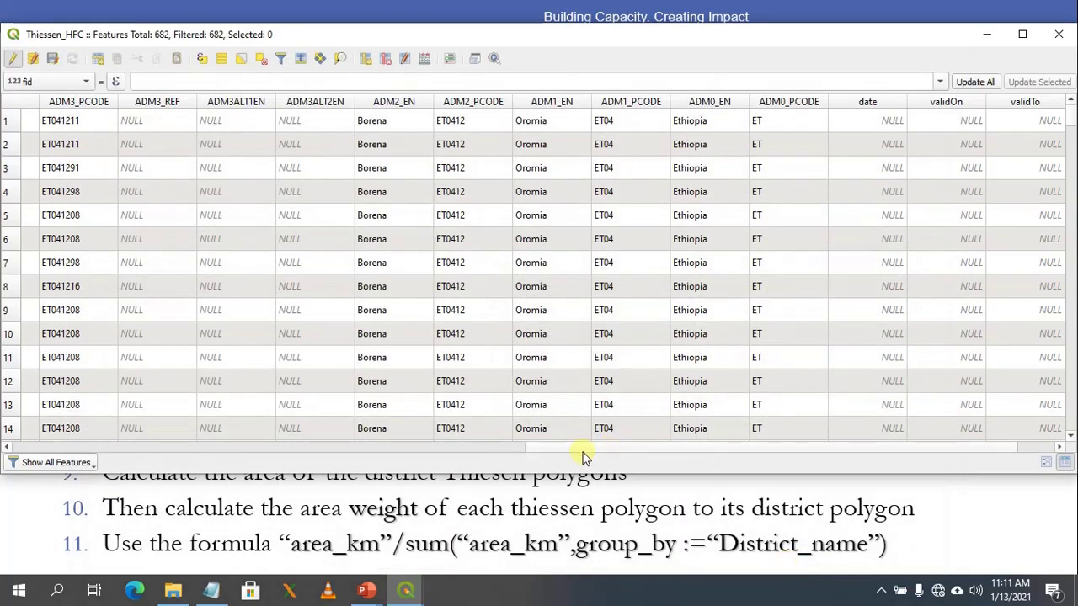
click(577, 443)
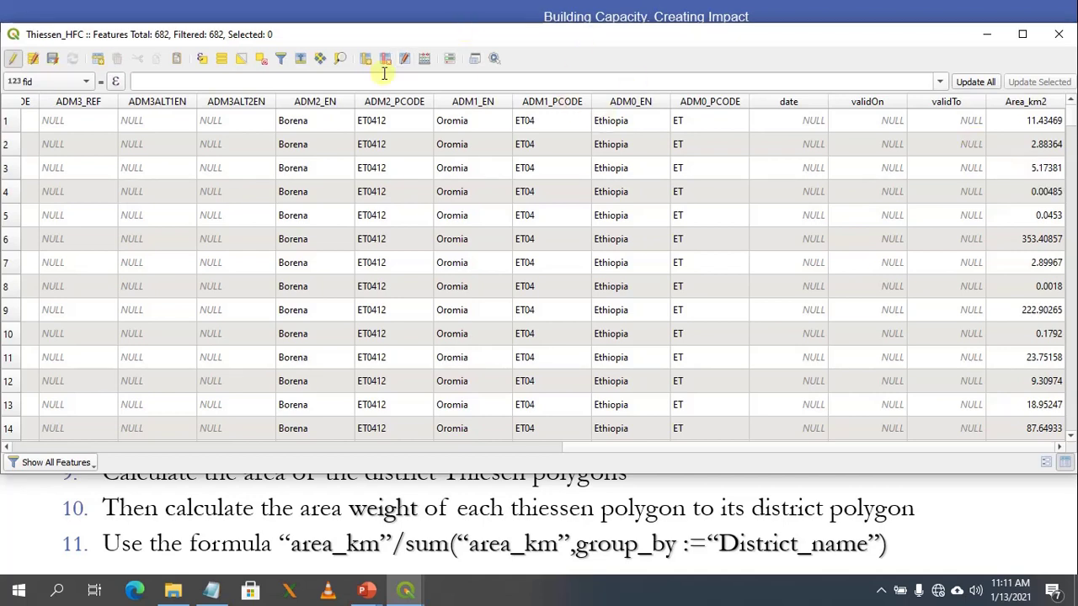
Set up a new field named weight in the field calculator as Decimal number (real) with precision 4.
click(425, 59)
click(188, 158)
text(weight)
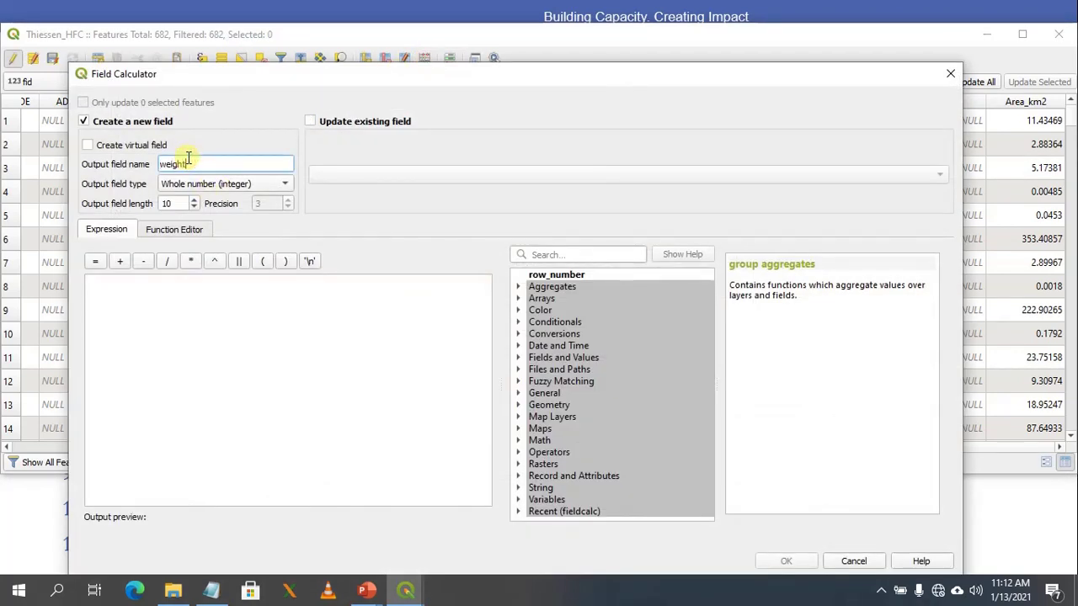
click(285, 185)
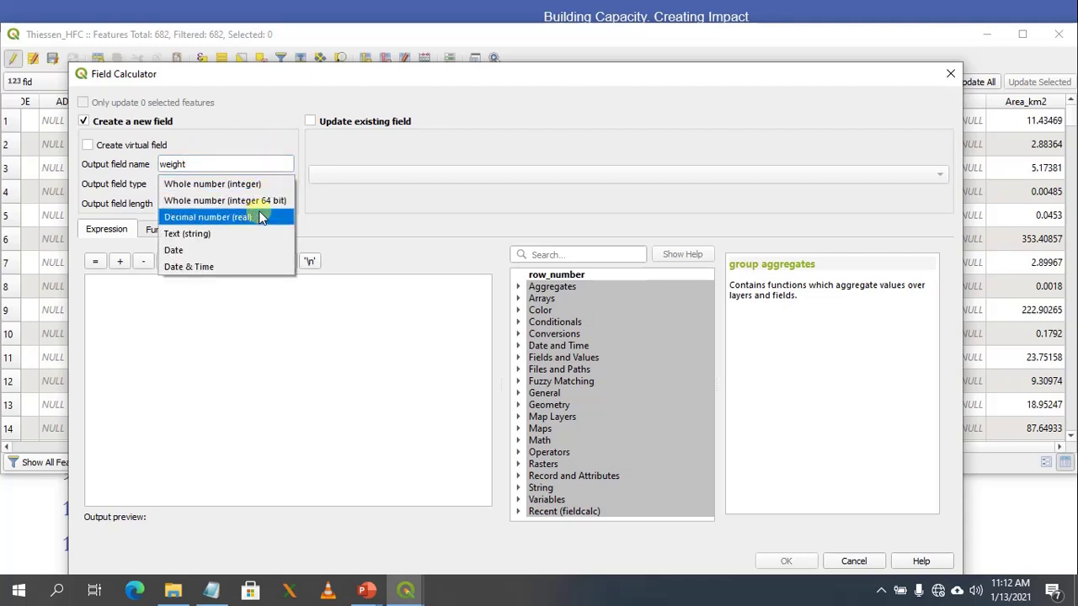
click(260, 215)
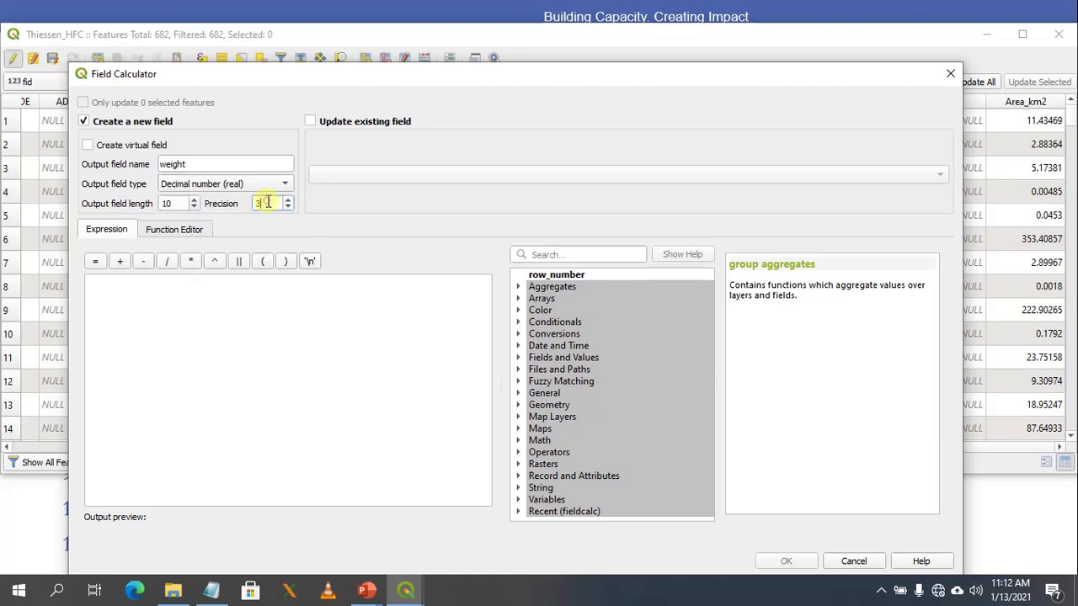
key(BackSpace)
Start the weight expression with the "Area_km2" field followed by the division operator.
click(109, 291)
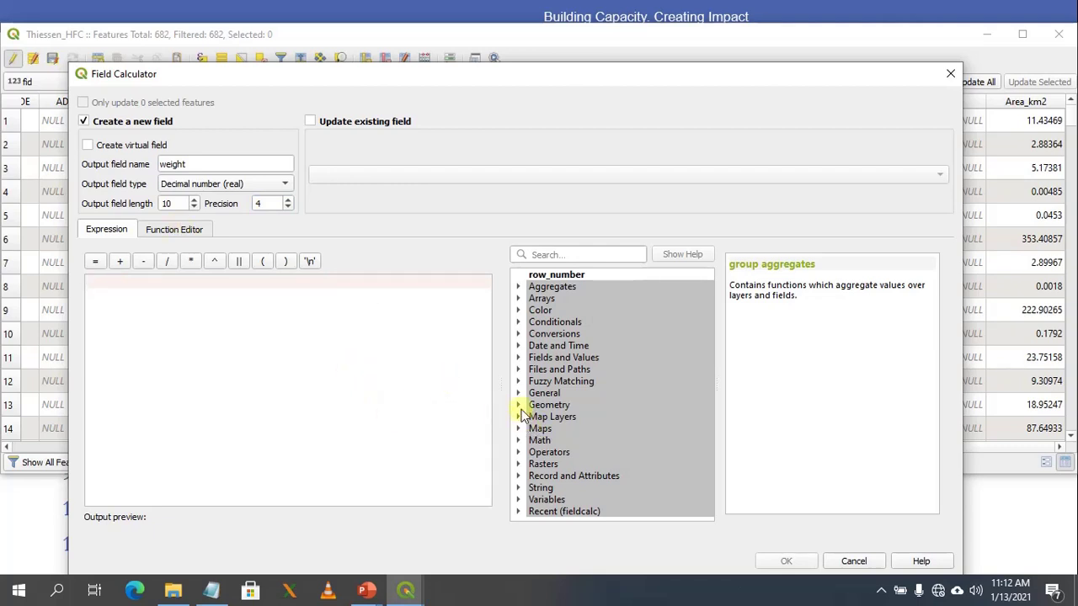
click(519, 358)
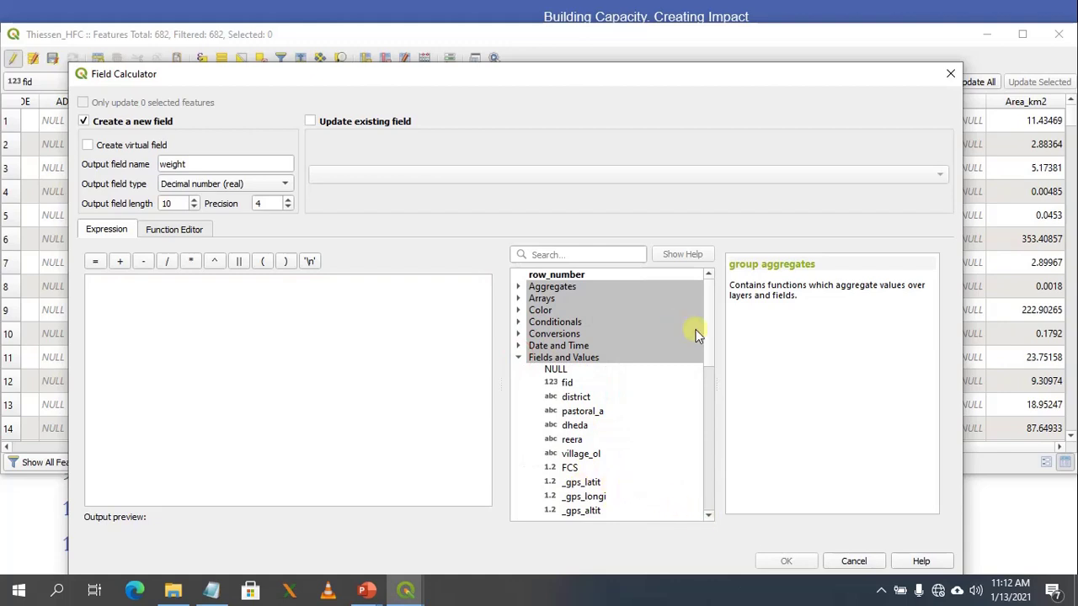
drag(711, 347, 714, 455)
double_click(602, 460)
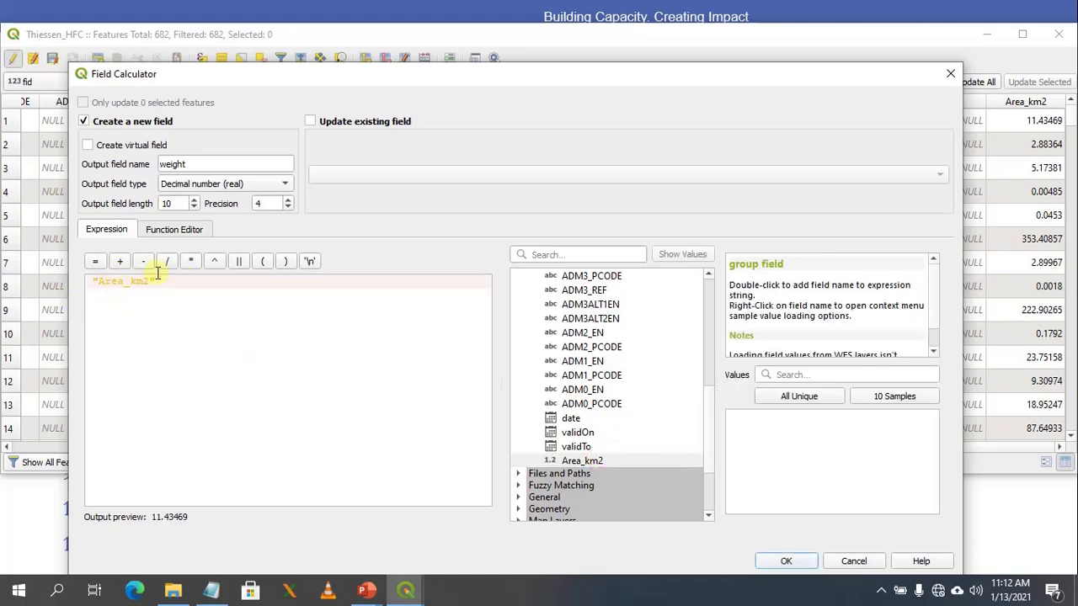
text(/)
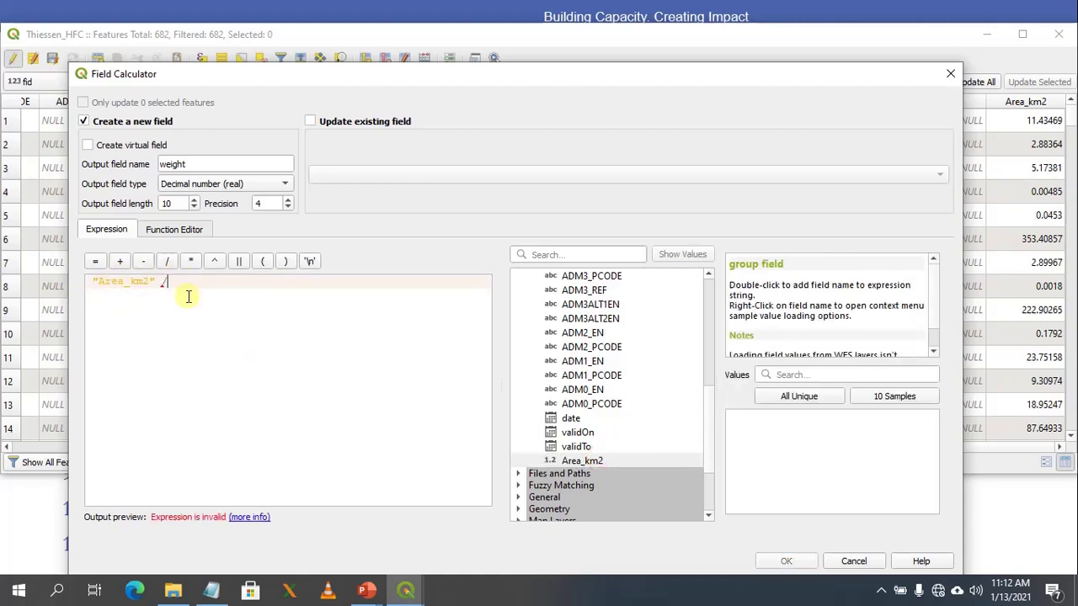
text(sum)
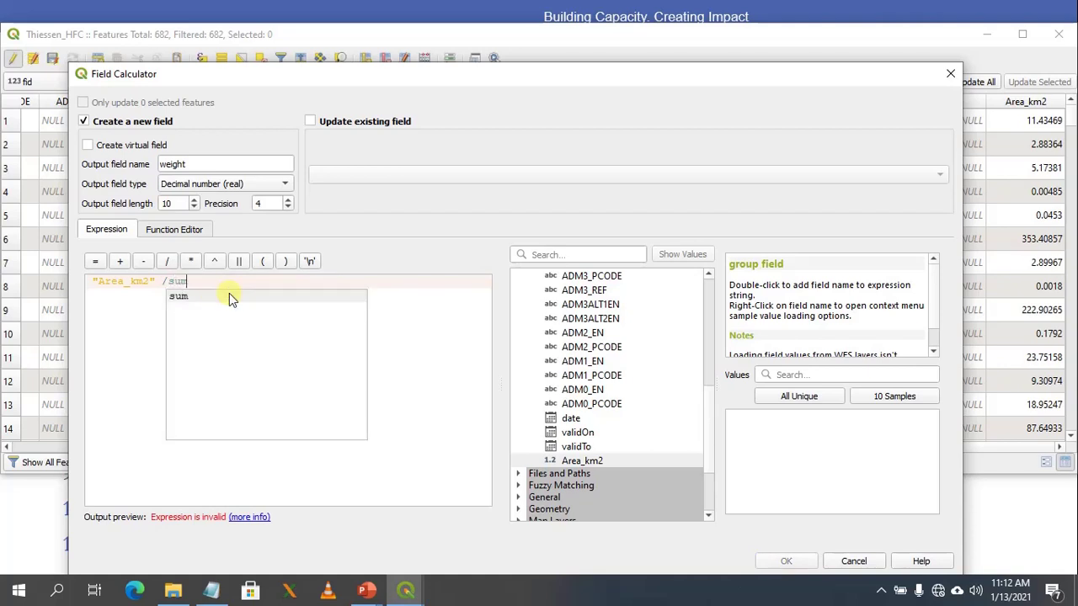
text(()
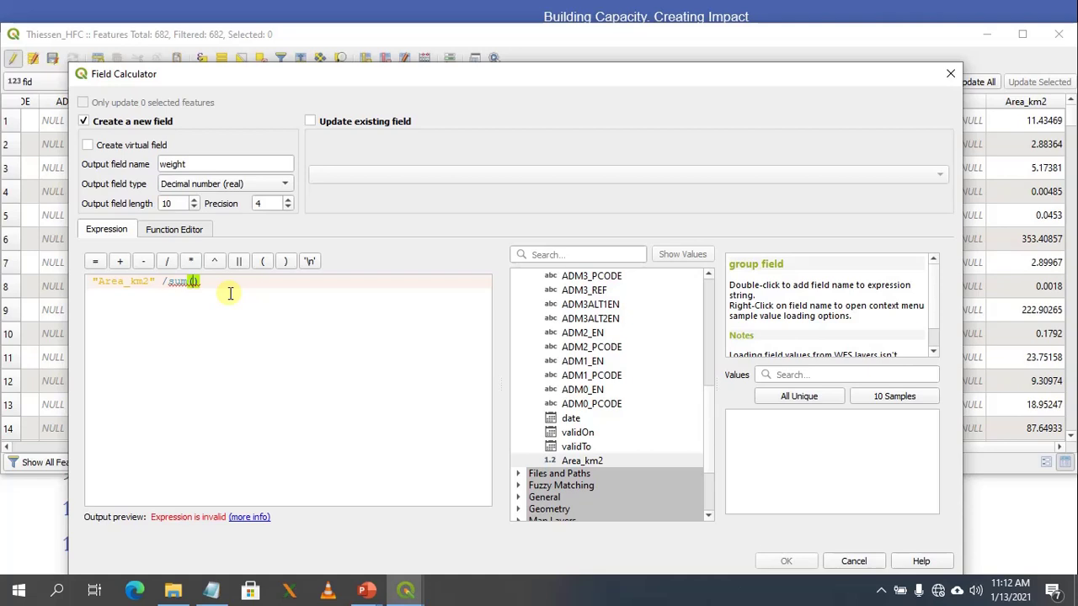
key(BackSpace)
key(BackSpace)
key(BackSpace)
Search the function list for sum to look up its syntax.
click(560, 254)
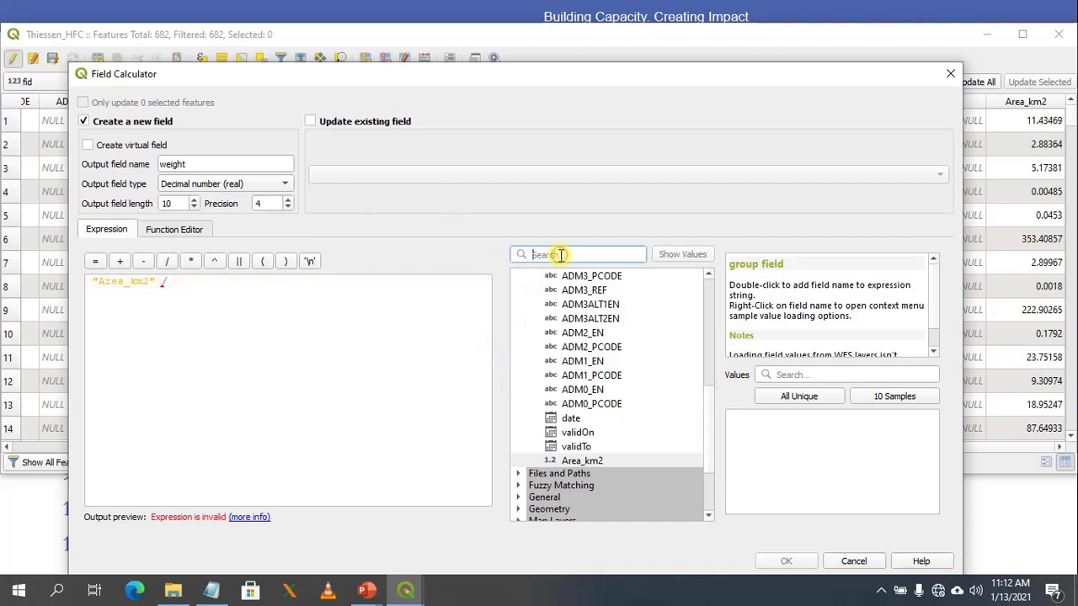
text(se)
key(BackSpace)
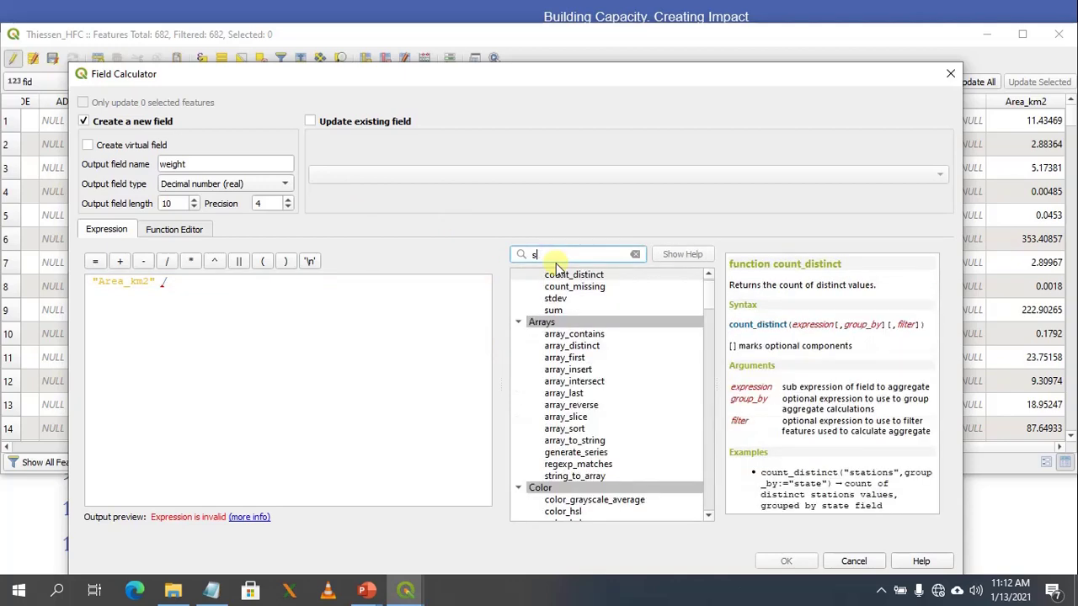
text(um)
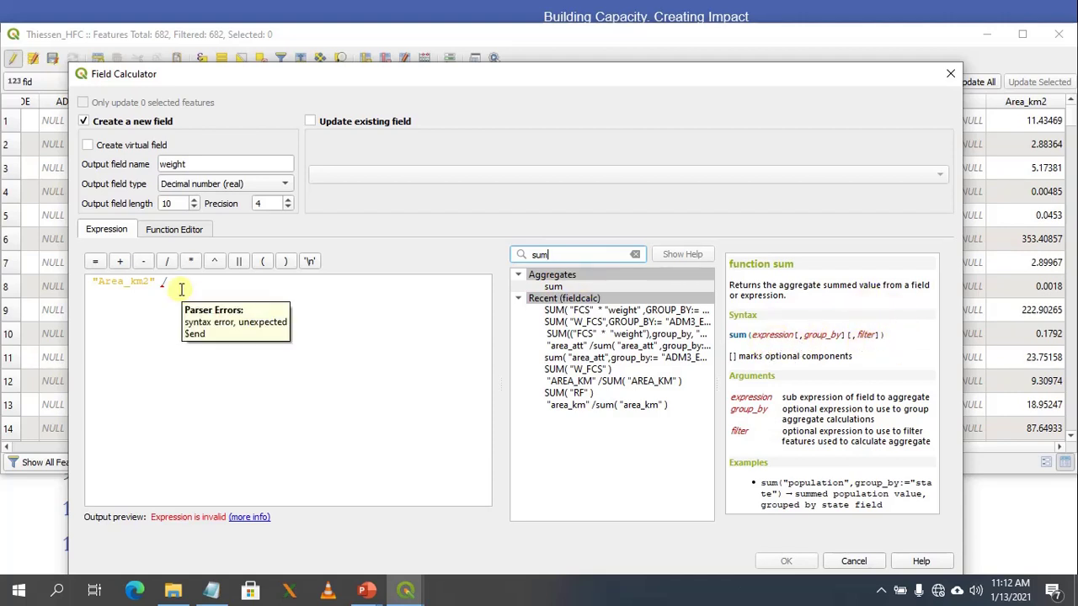
text(su)
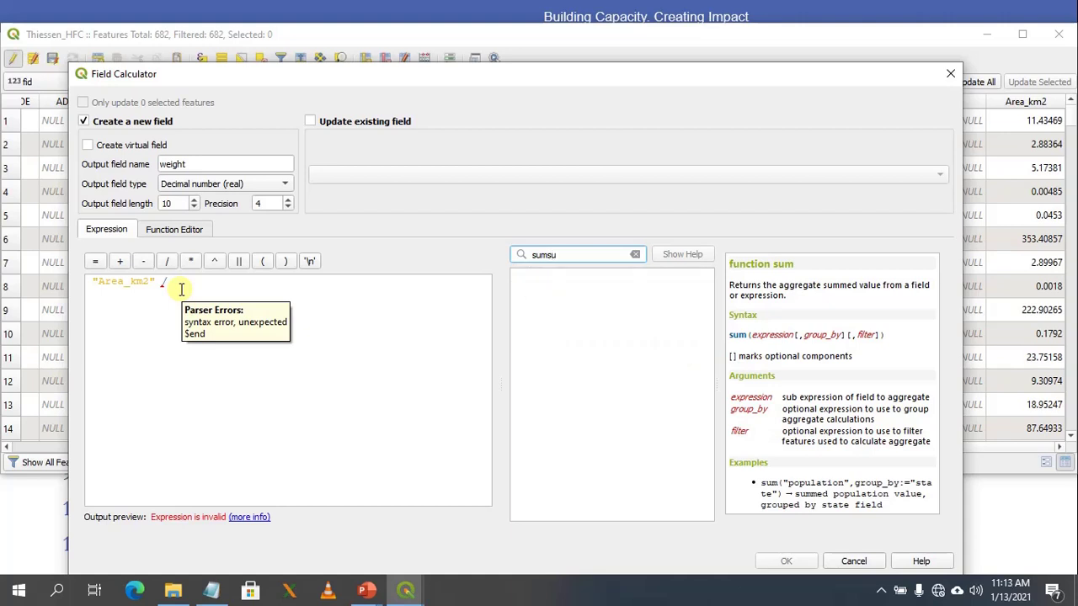
Append the opening of the sum( function after the division operator and clear the function search.
click(178, 281)
text(su)
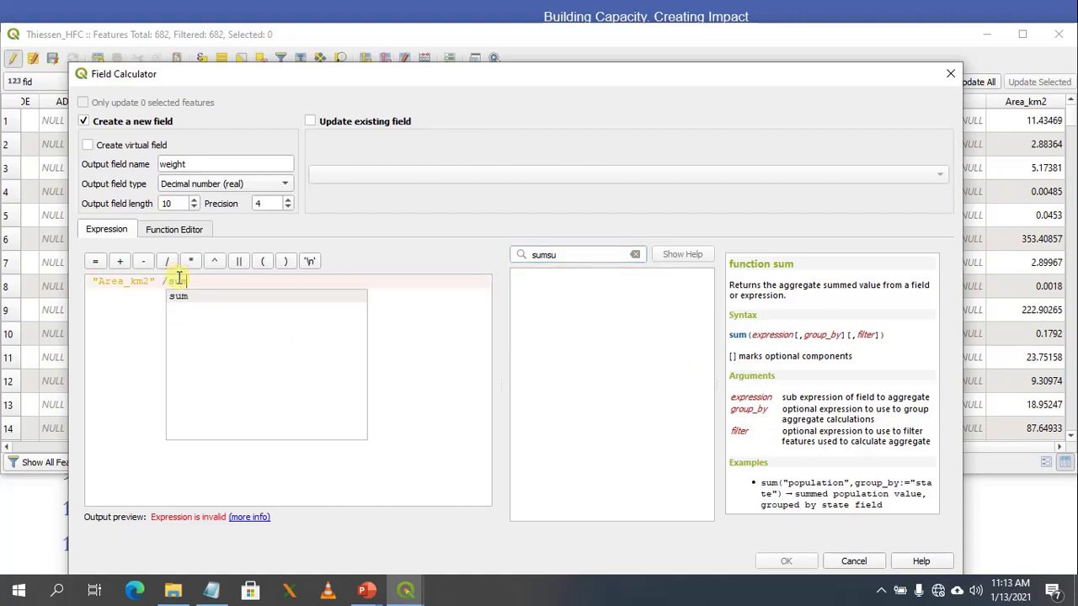
text(m()
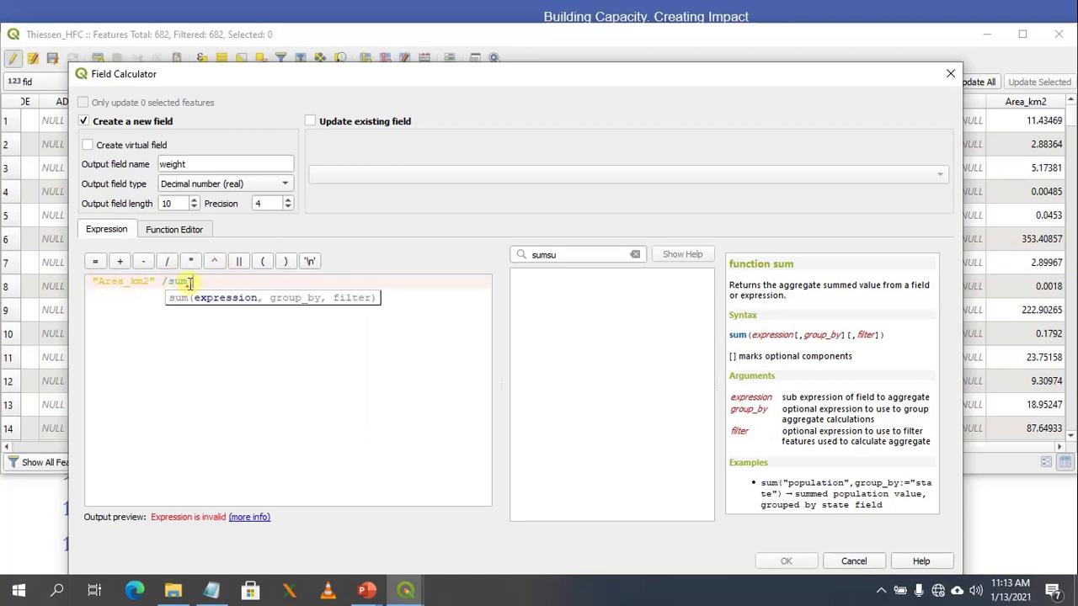
click(577, 253)
key(BackSpace)
key(BackSpace)
key(BackSpace)
key(BackSpace)
key(BackSpace)
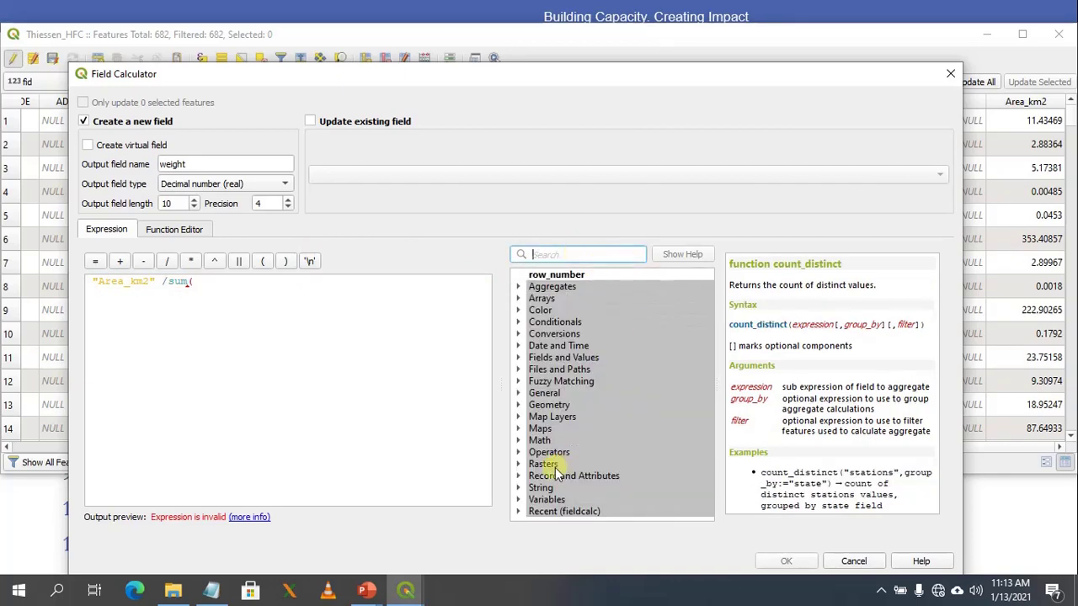
Insert the Area_km2 field as the first argument of the sum function.
click(520, 358)
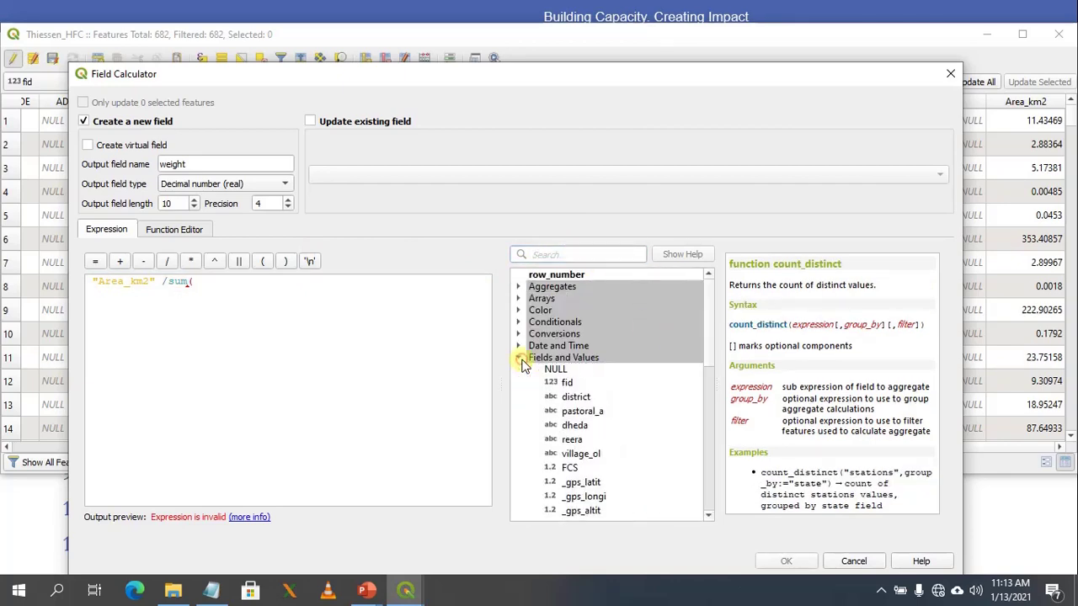
click(709, 515)
drag(709, 515, 709, 515)
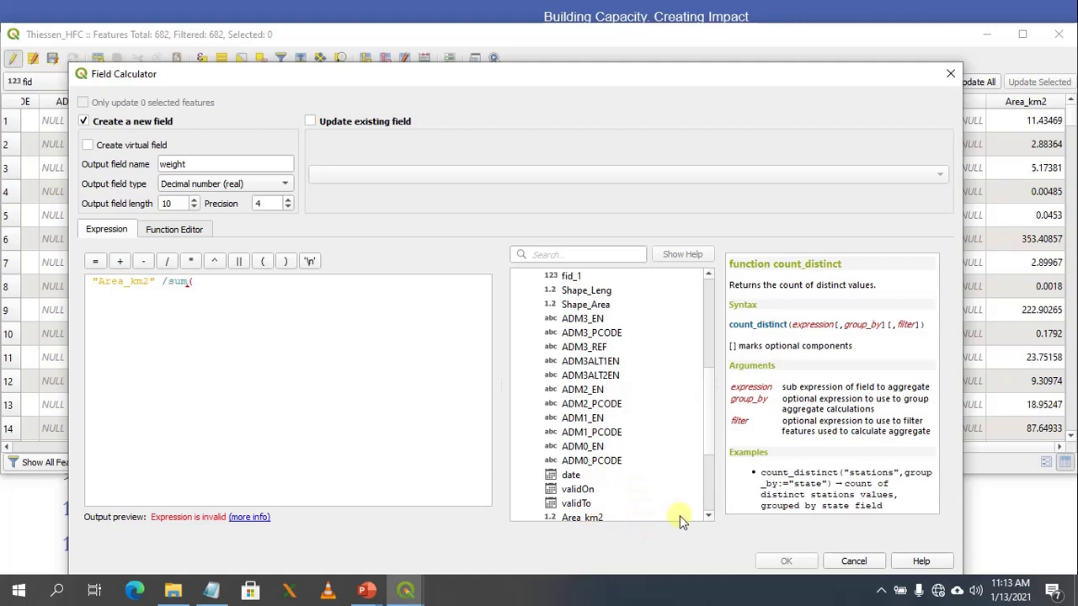
click(709, 515)
click(709, 515)
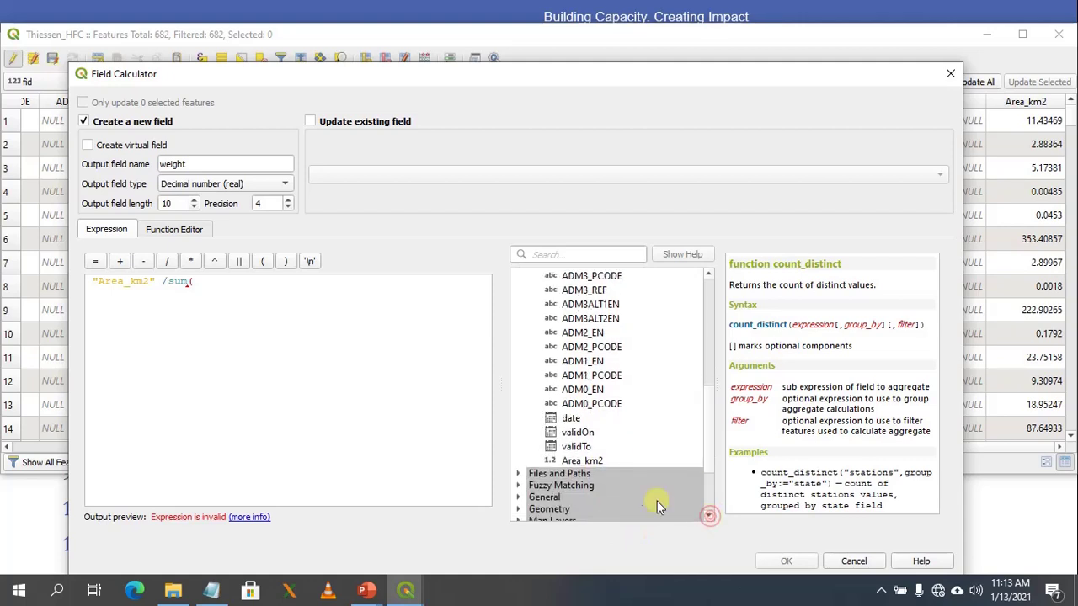
double_click(581, 461)
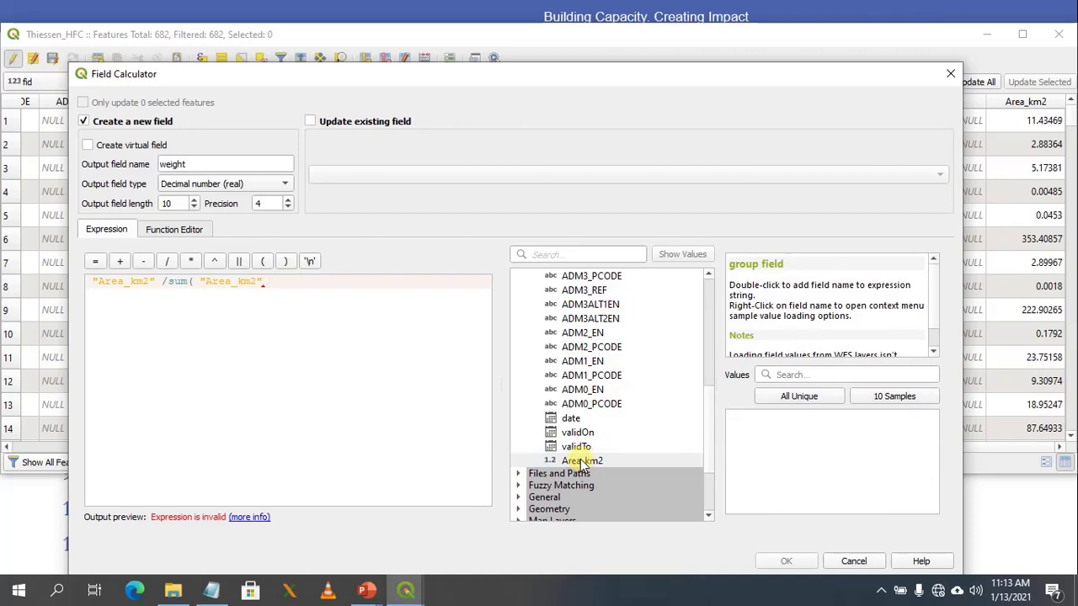
Complete the expression with ,GROUP_BY:= "ADM3_EN" ) and create the weight field.
text(,GROUP_BY:=)
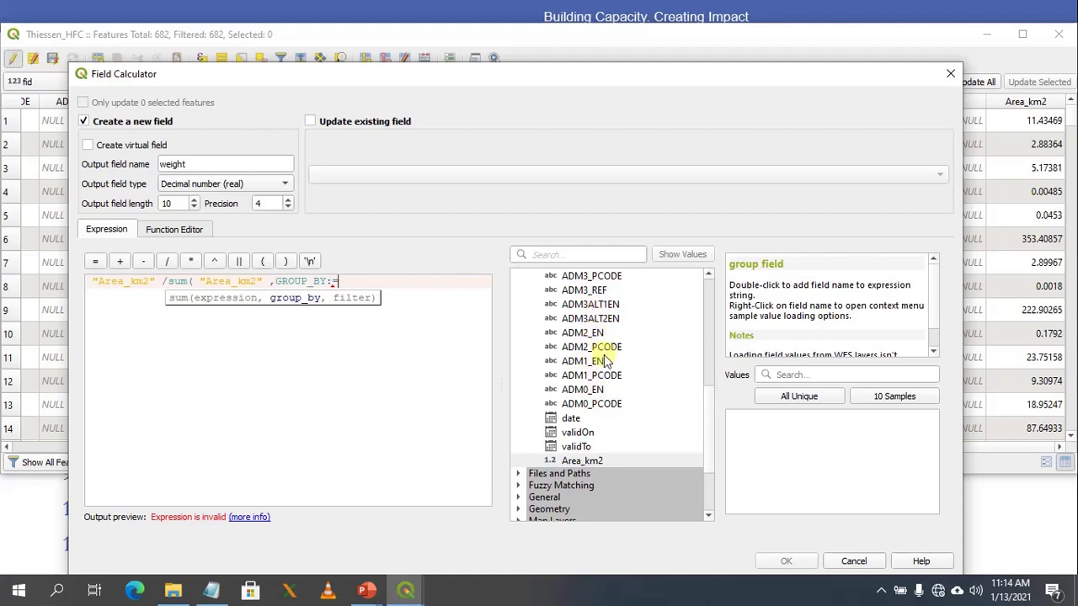
click(708, 277)
click(708, 276)
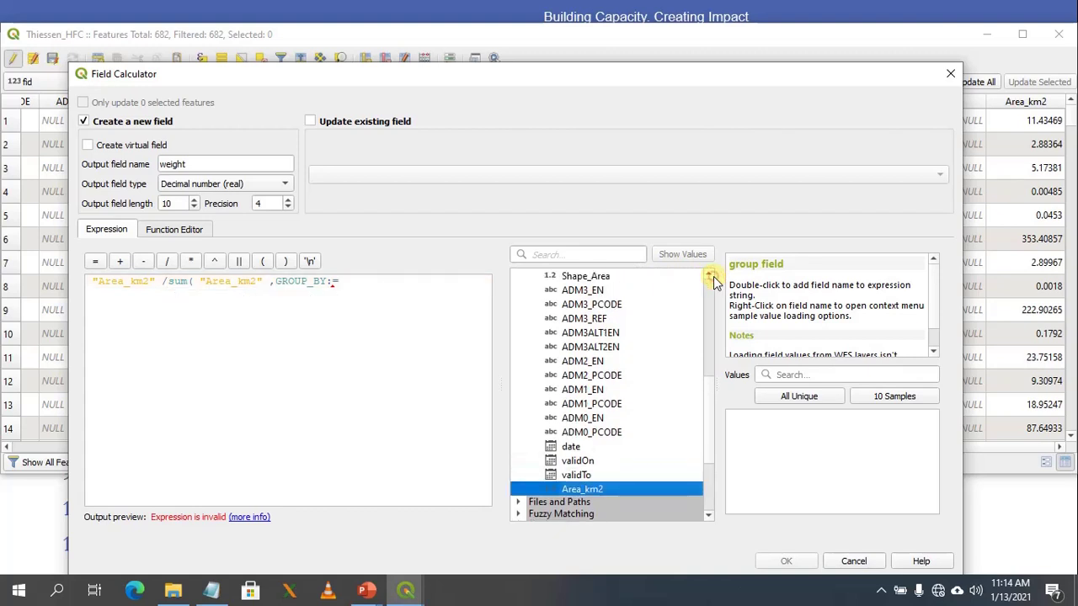
click(709, 276)
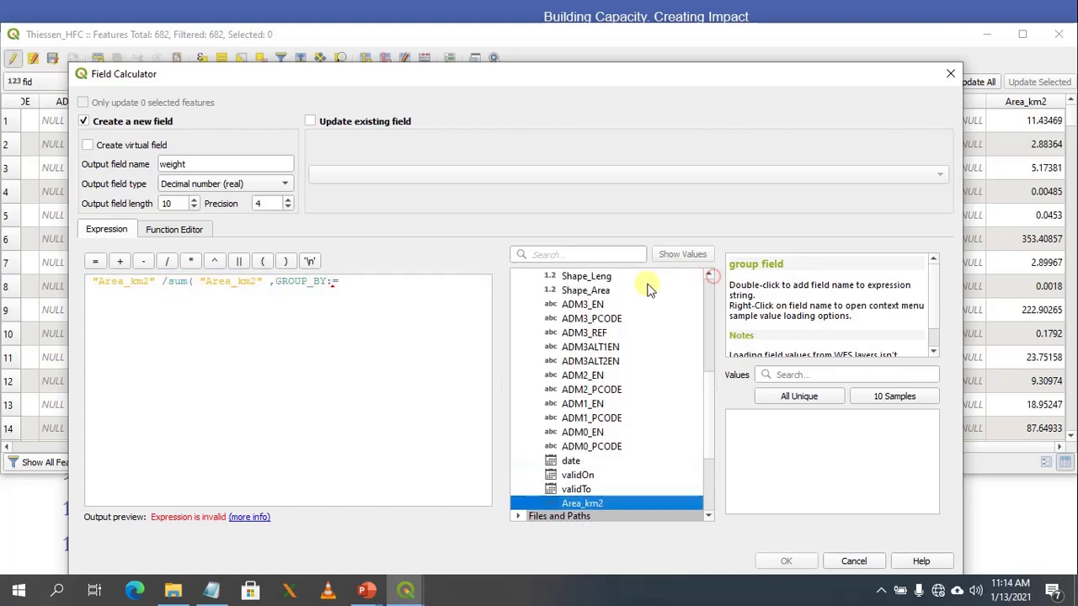
double_click(585, 306)
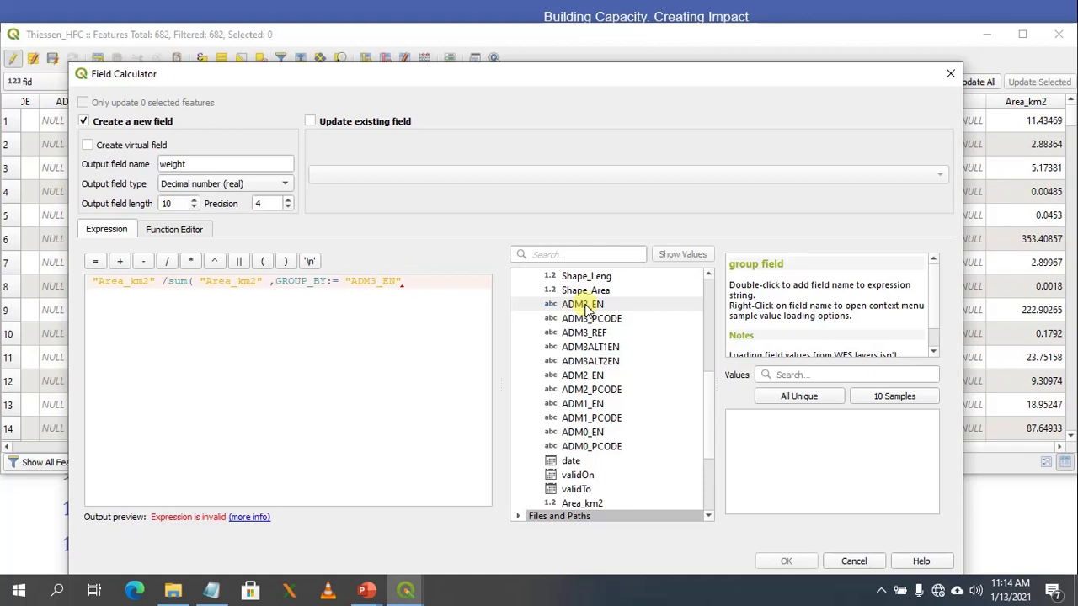
text())
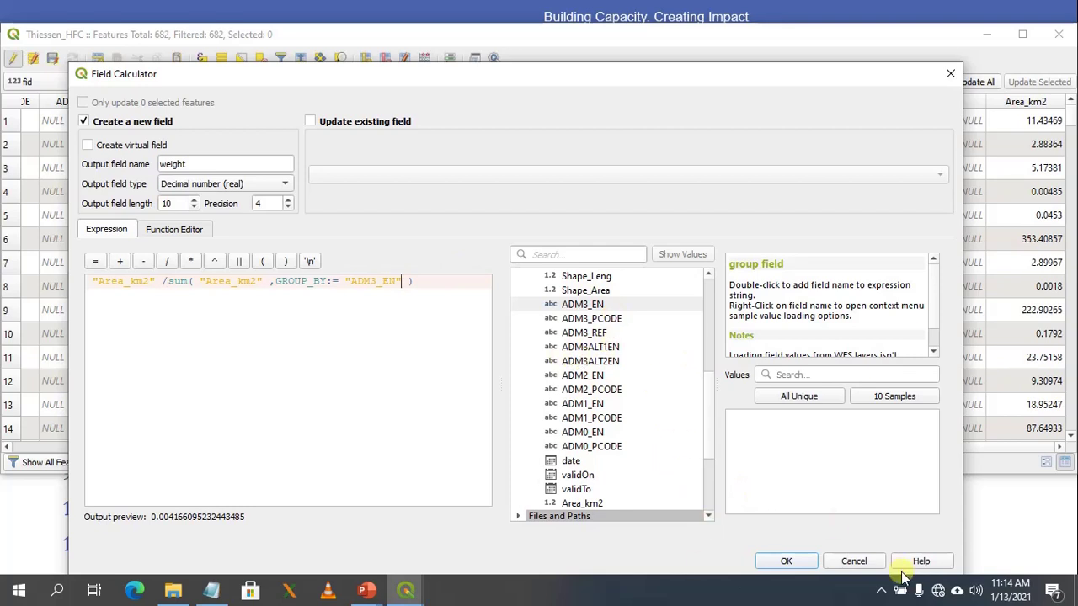
click(792, 562)
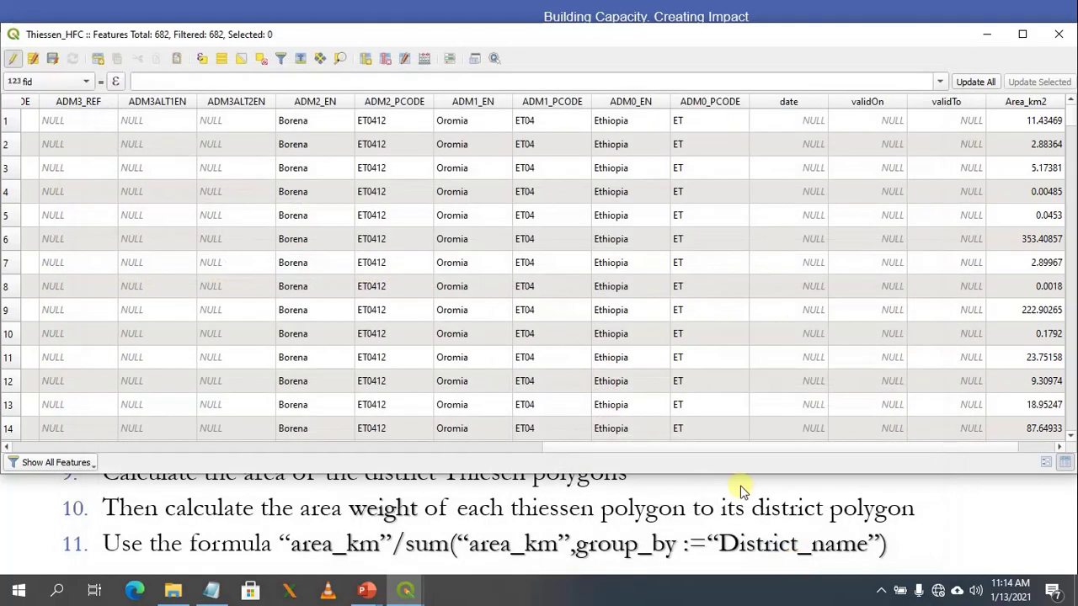
drag(765, 444, 801, 445)
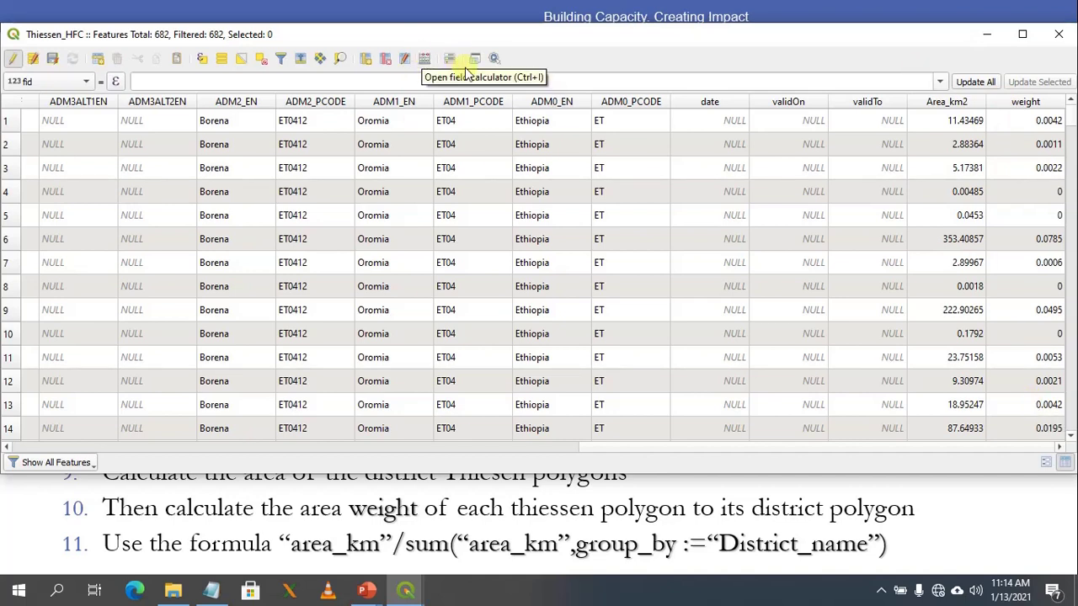
Organize the attribute table columns to show only fid, district, FCS, ADM3_EN, Area_km2 and weight.
click(405, 58)
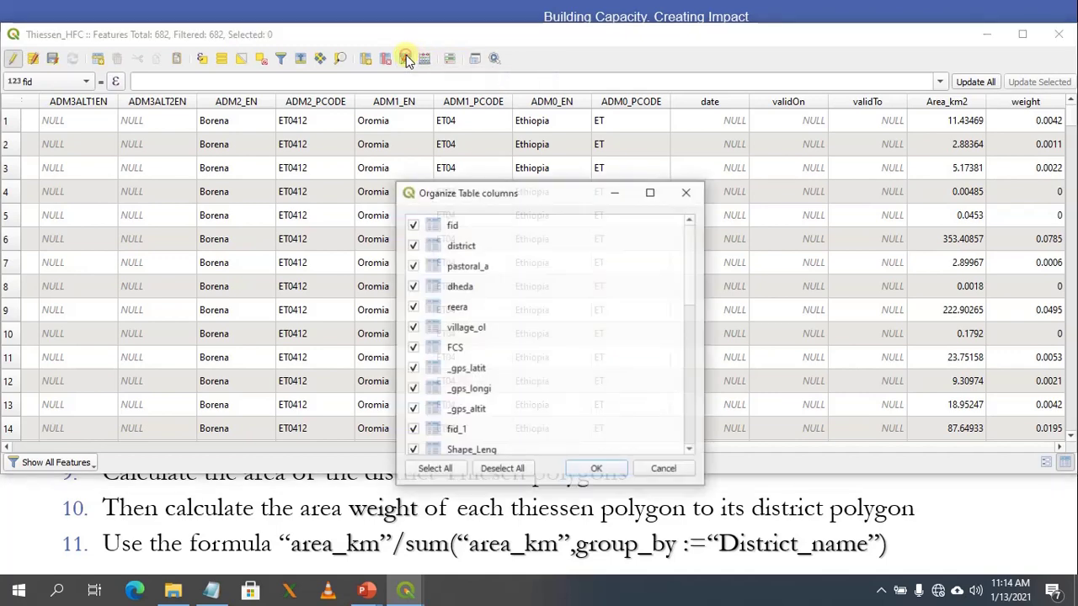
click(510, 469)
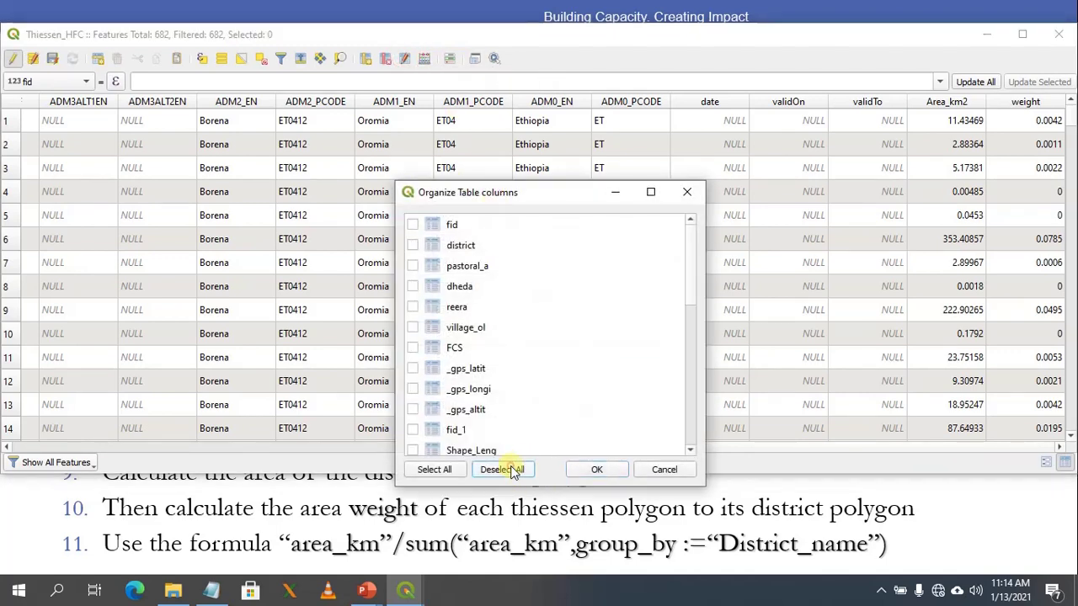
click(413, 224)
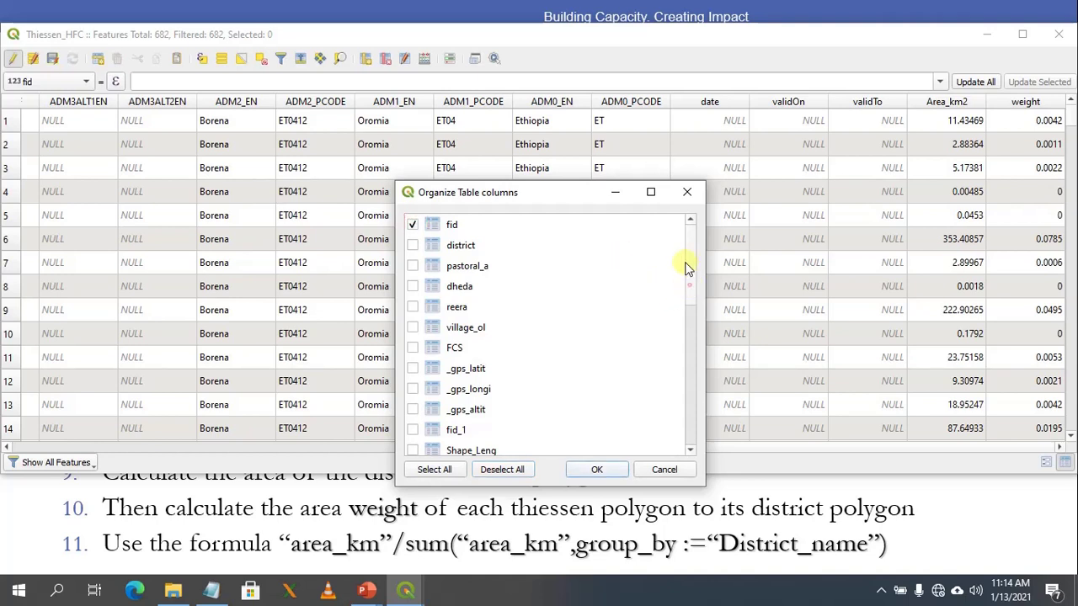
click(414, 247)
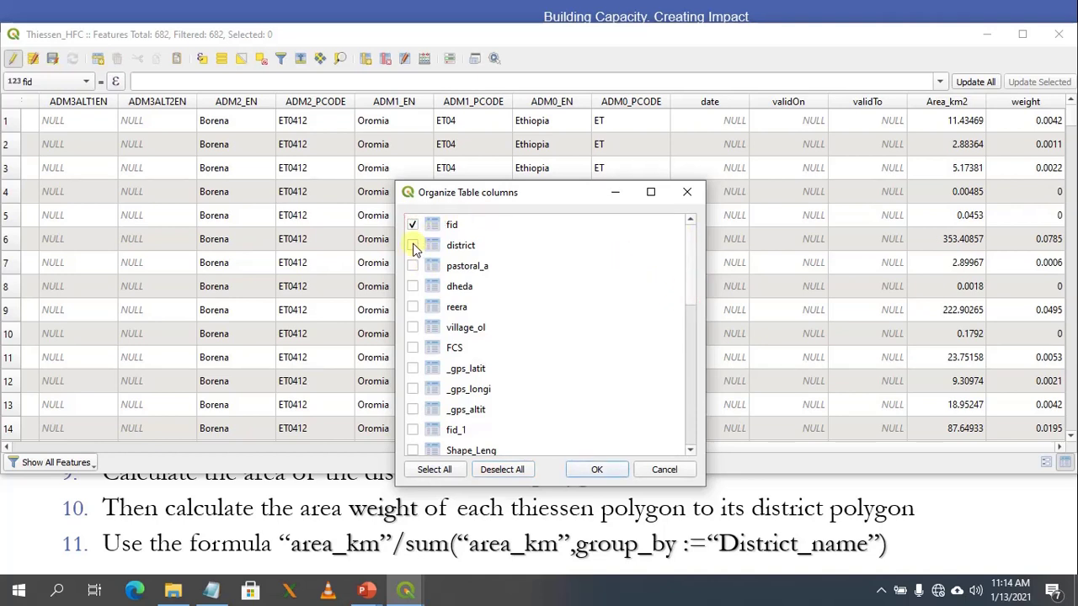
click(413, 245)
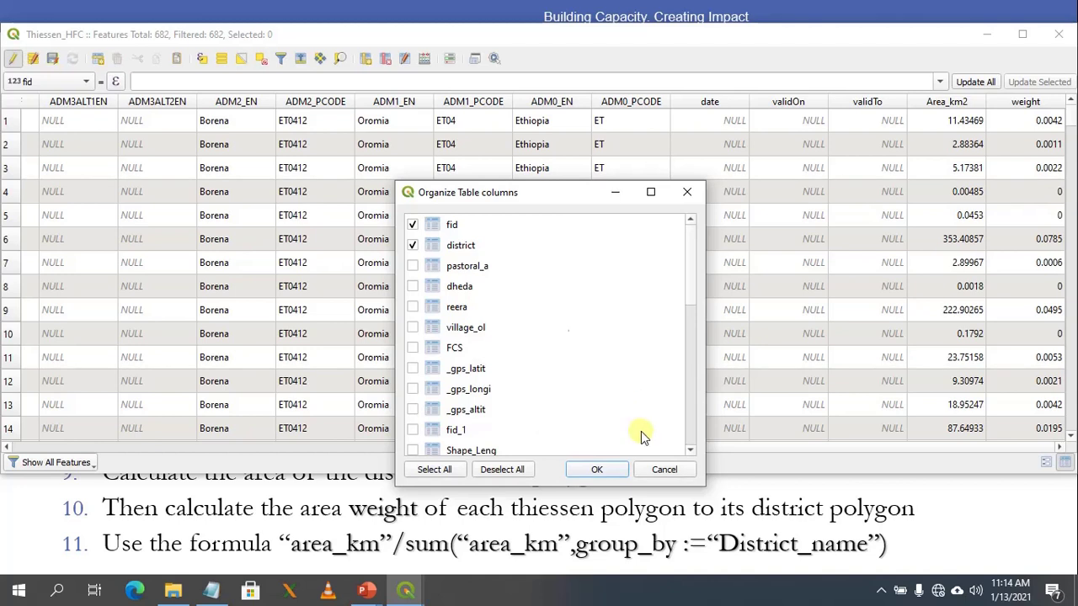
click(413, 348)
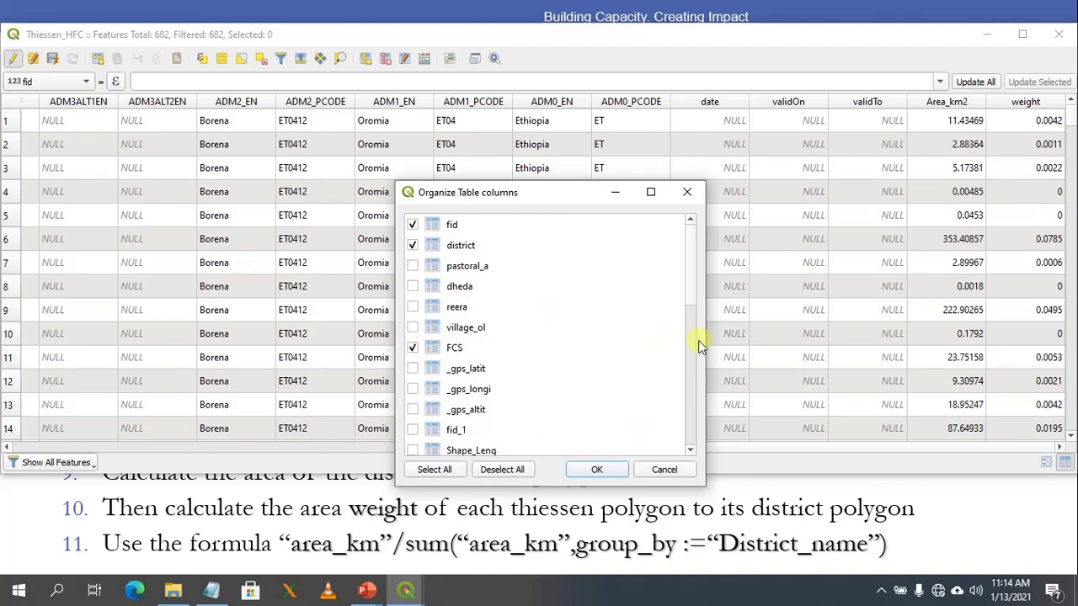
drag(690, 285, 696, 320)
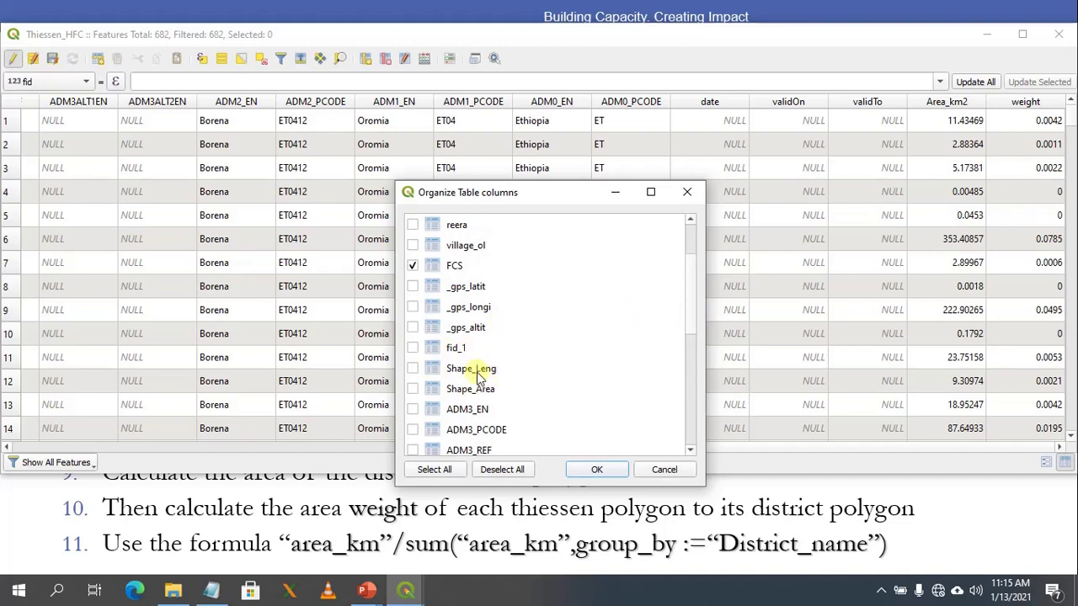
click(413, 410)
drag(693, 305, 693, 438)
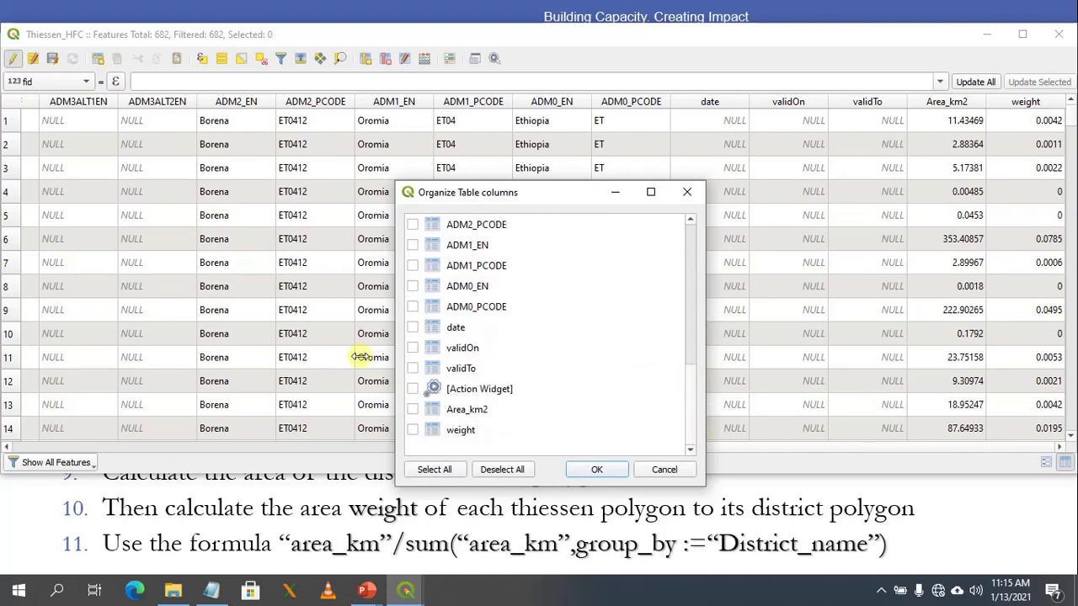
click(412, 410)
click(415, 429)
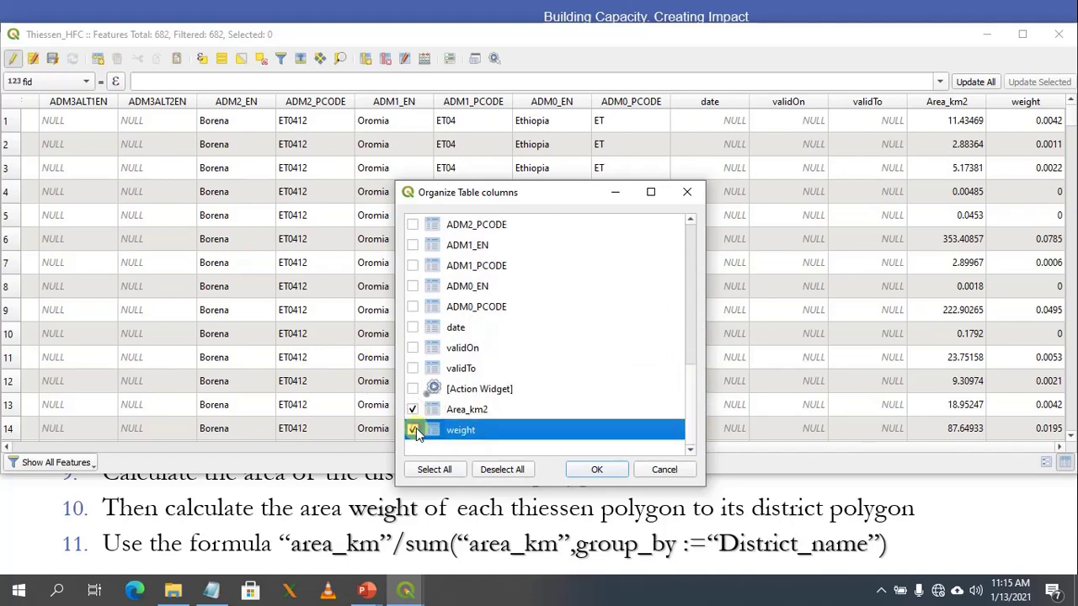
click(597, 470)
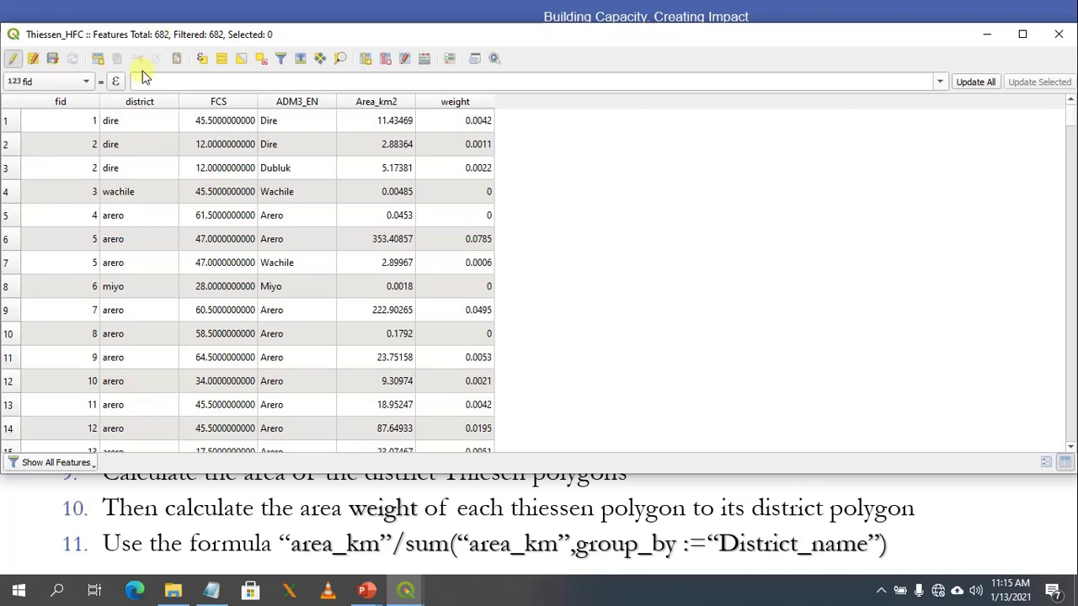
Sort the attribute table by district and review the polygon areas and weights across the records.
click(132, 102)
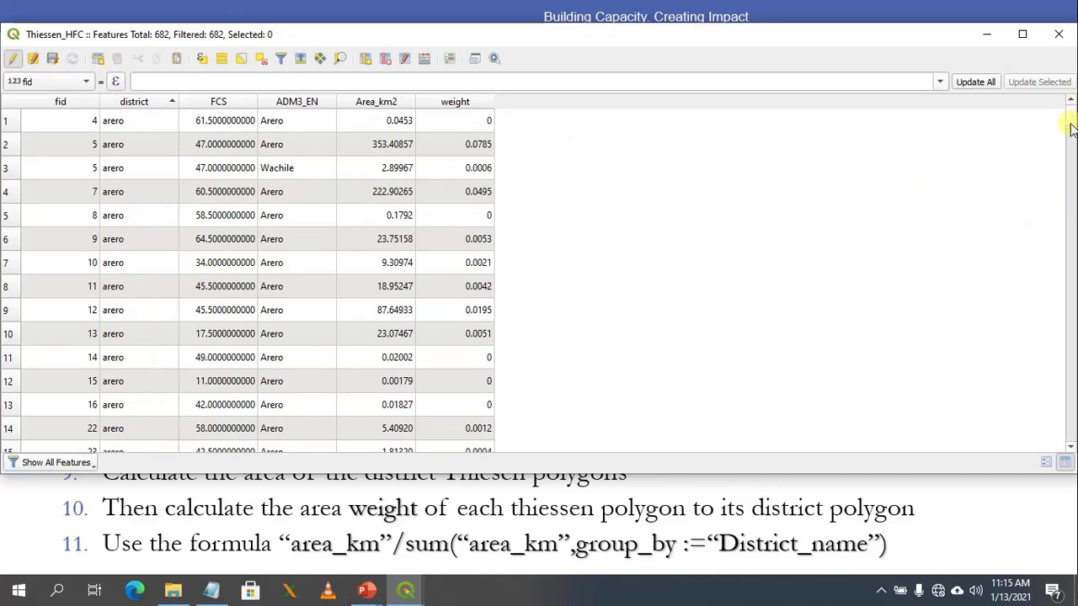
drag(1072, 120, 1072, 150)
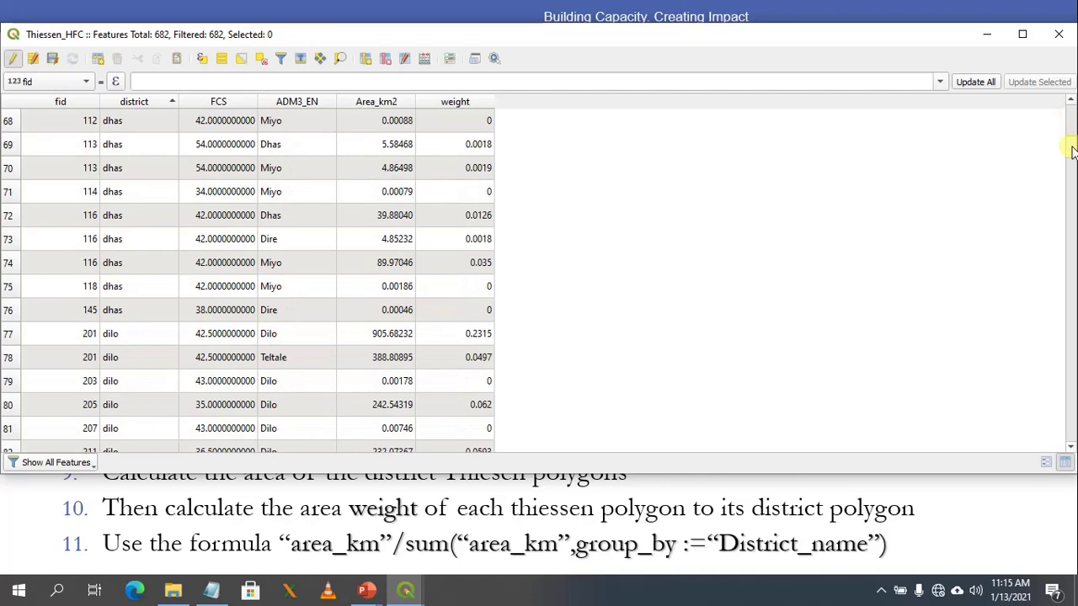
drag(1072, 150, 1072, 196)
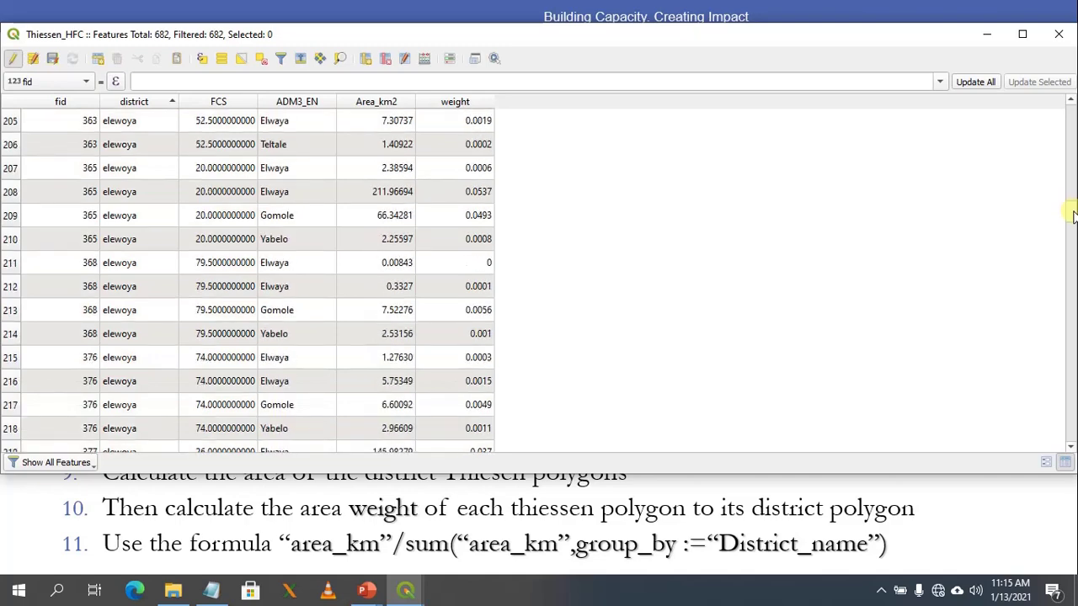
drag(1072, 223, 1071, 296)
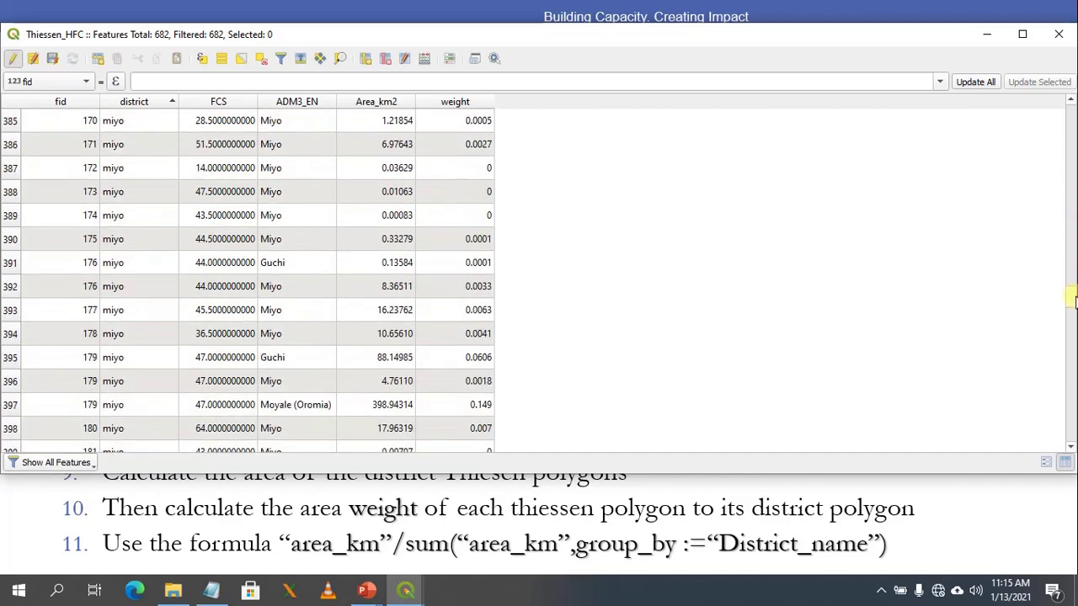
drag(1072, 341, 1071, 446)
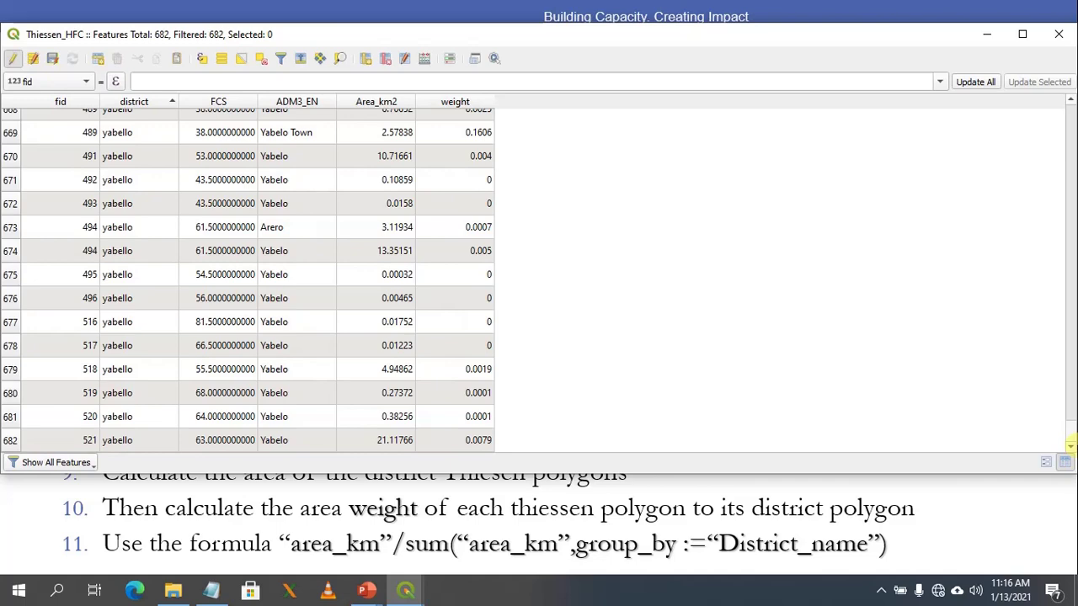
drag(1072, 443, 1073, 195)
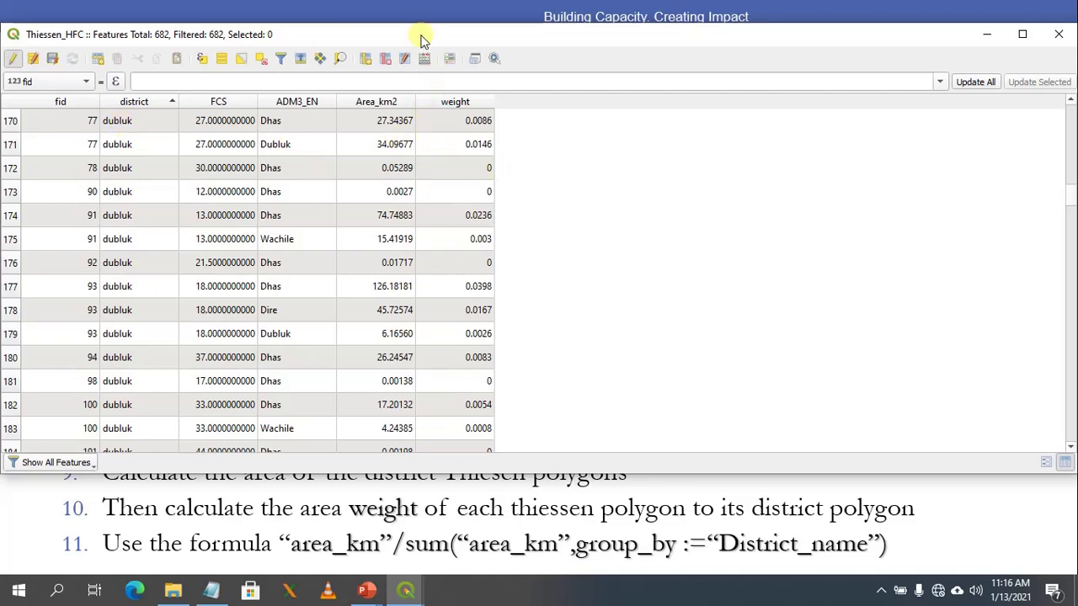
Build the field calculator expression SUM( "weight" ,GROUP_BY:= "ADM3_EN" ) to total the weights per district.
click(425, 59)
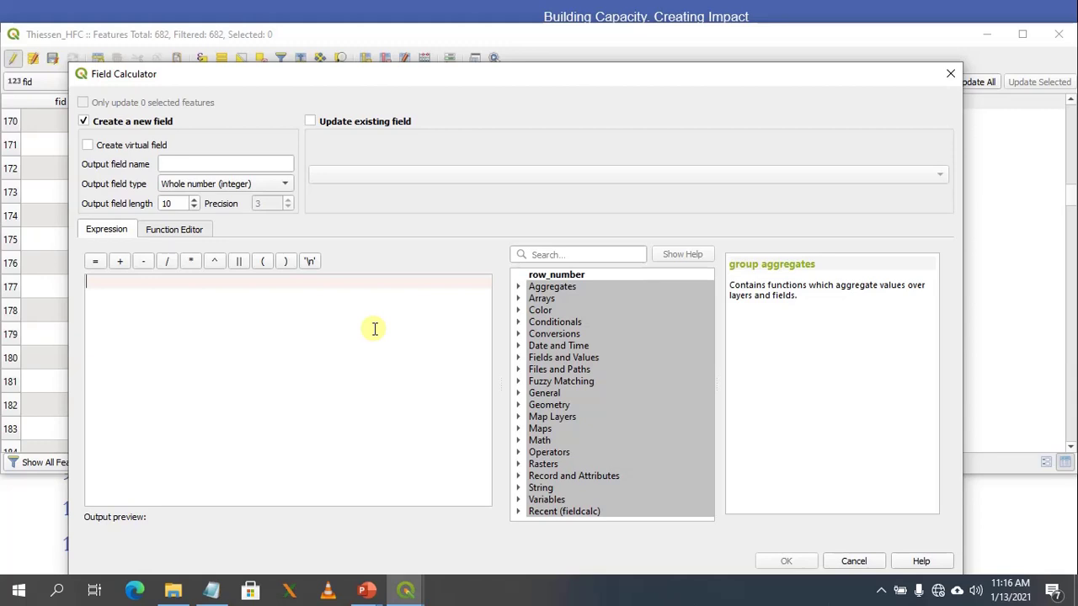
text(sum()
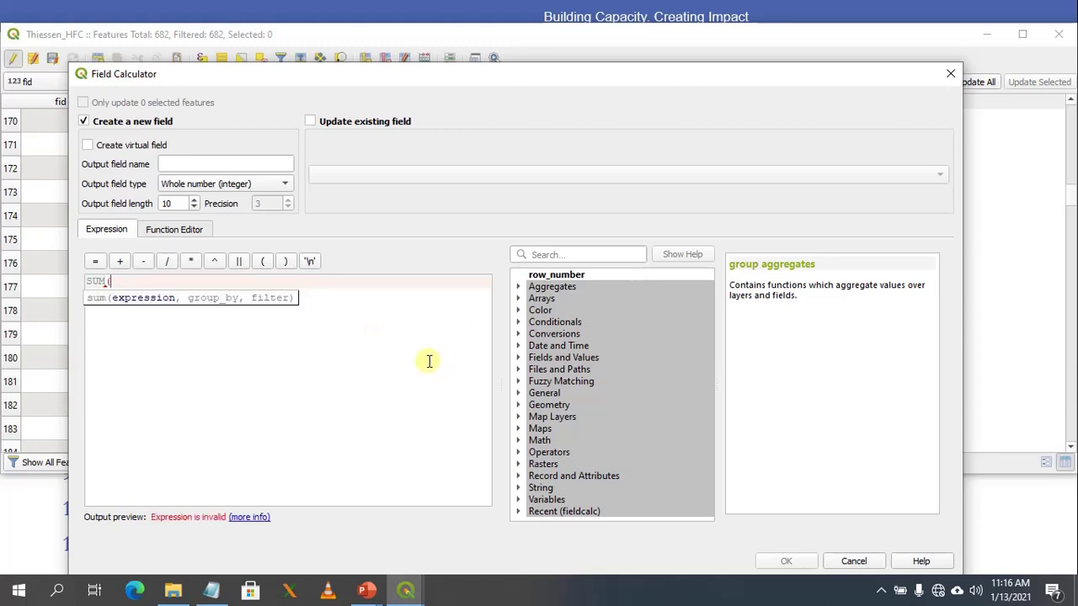
click(519, 358)
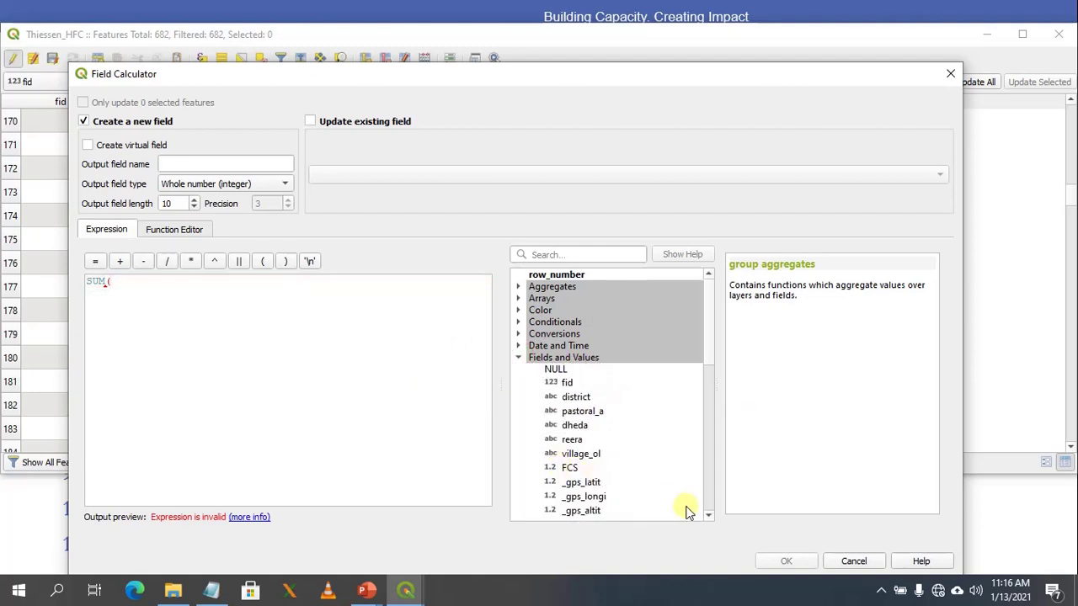
drag(708, 356, 705, 506)
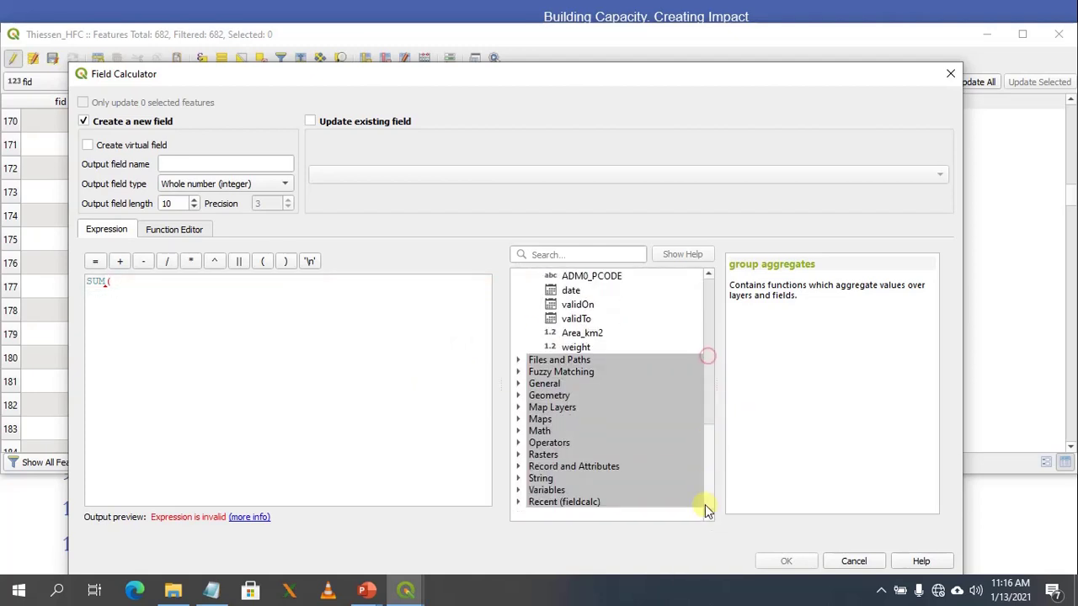
double_click(576, 348)
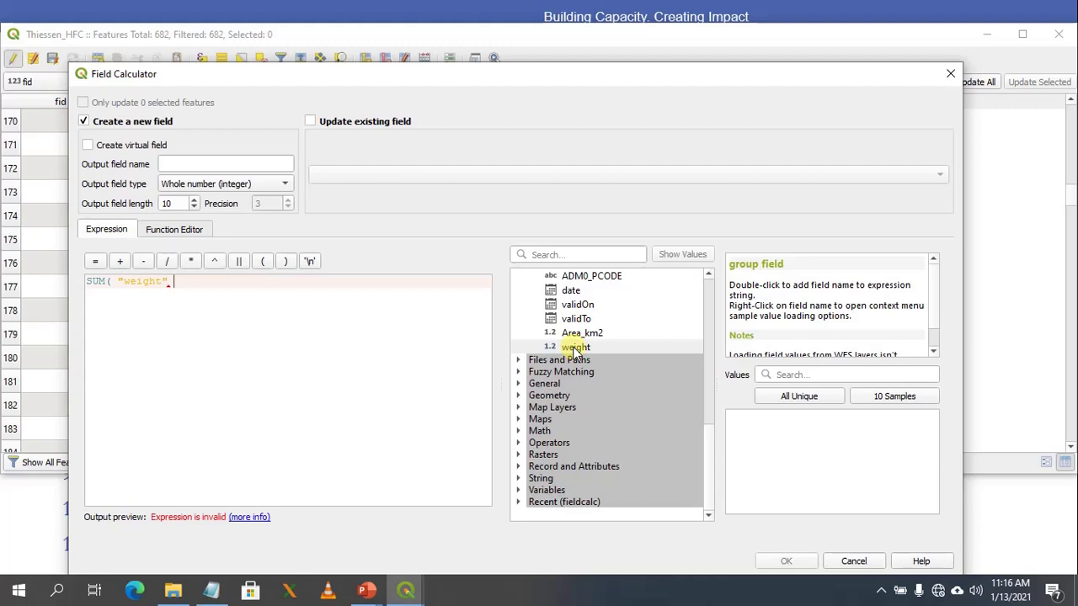
text(,GROUP_BY:=)
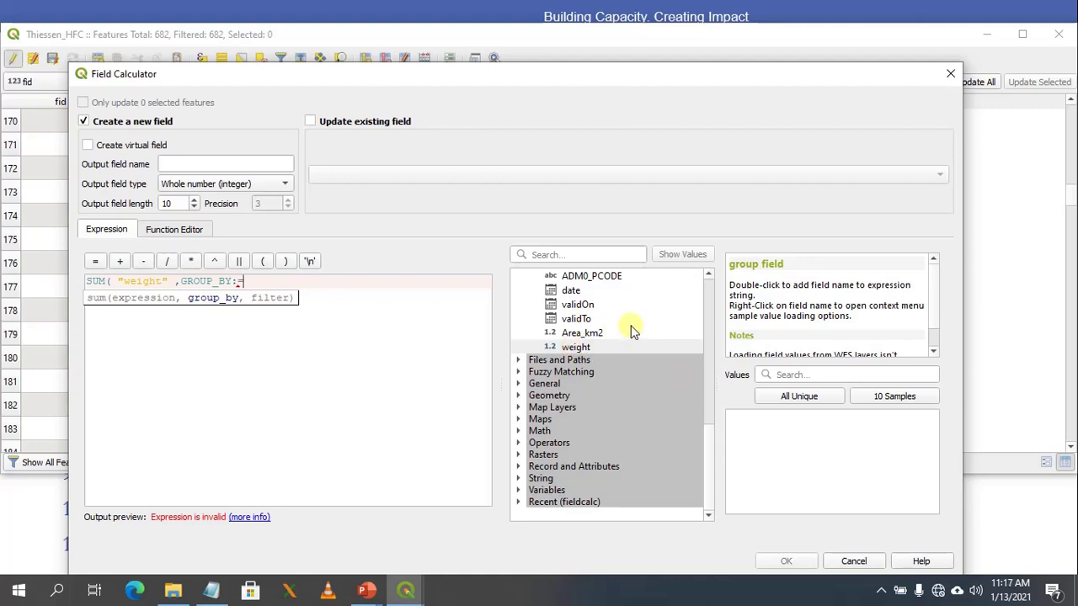
drag(707, 442, 700, 372)
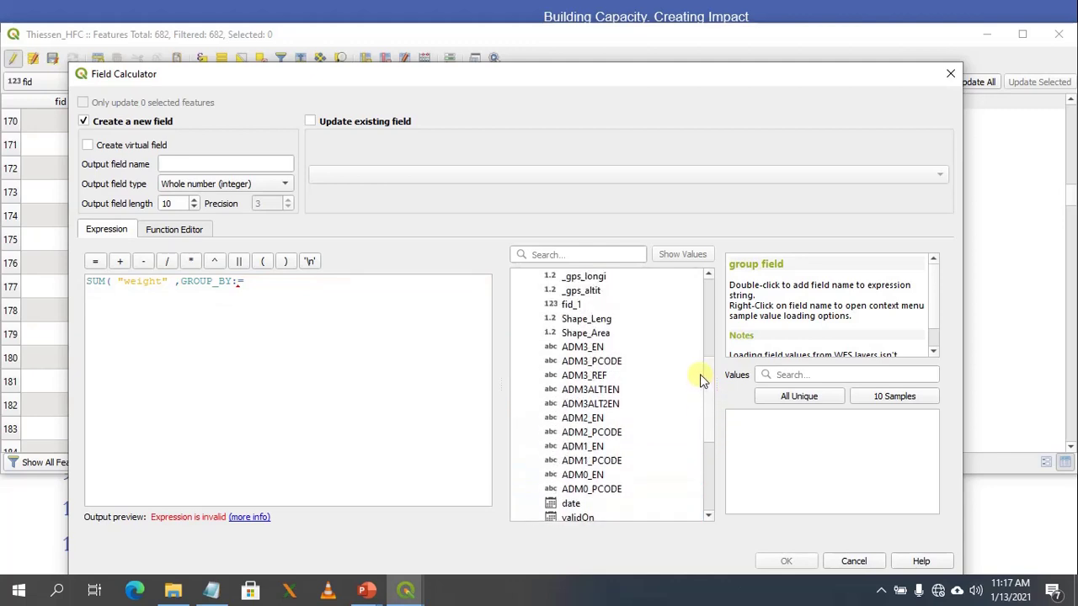
double_click(592, 348)
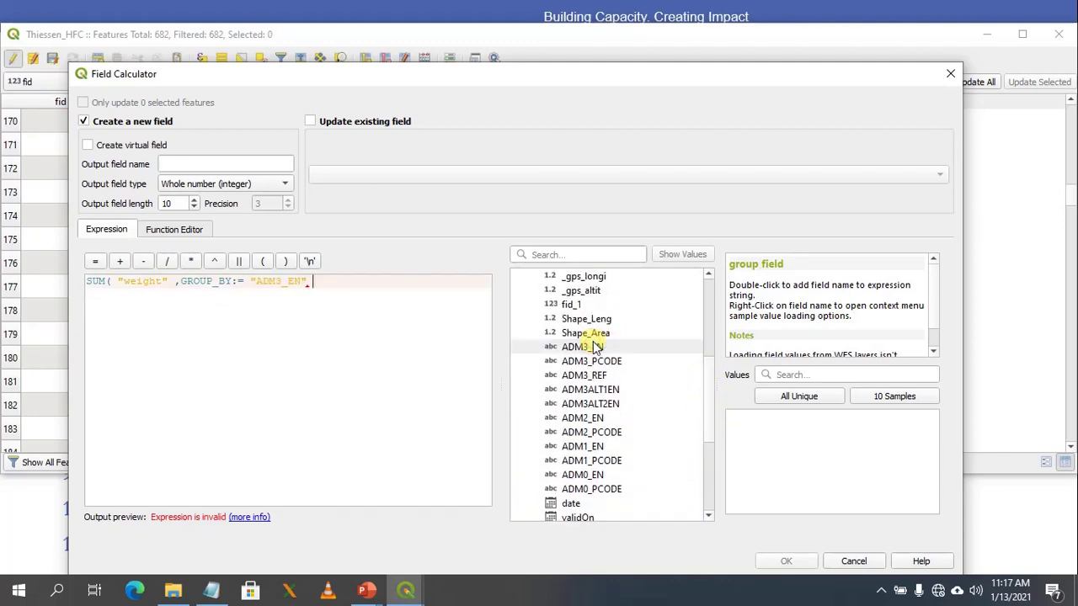
text())
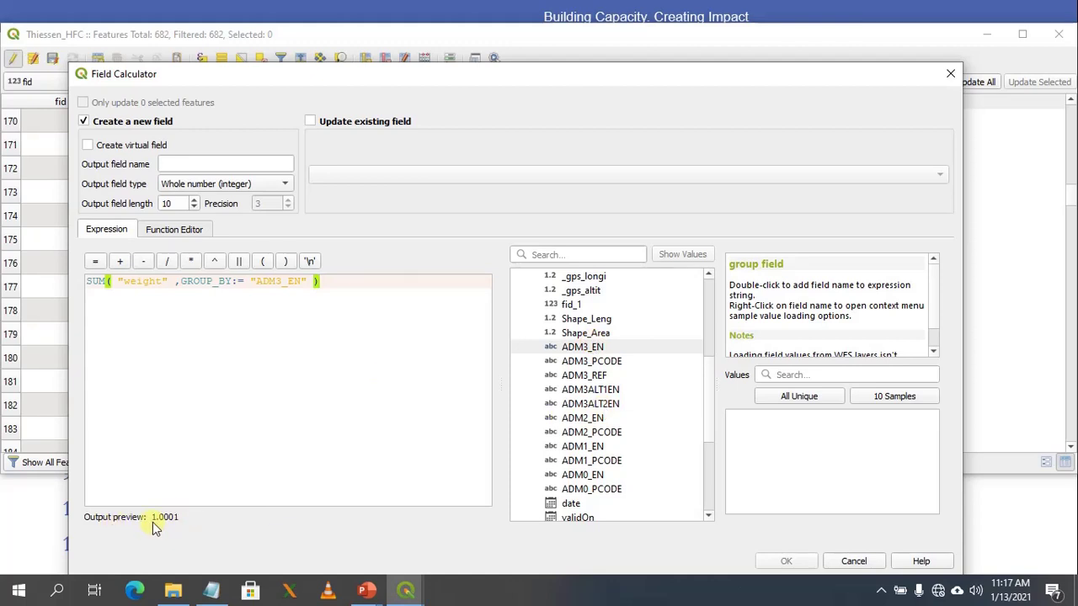
Create the expression as a virtual field named DIST_TOT_W of type Decimal number (double) and check its values in the table.
click(88, 146)
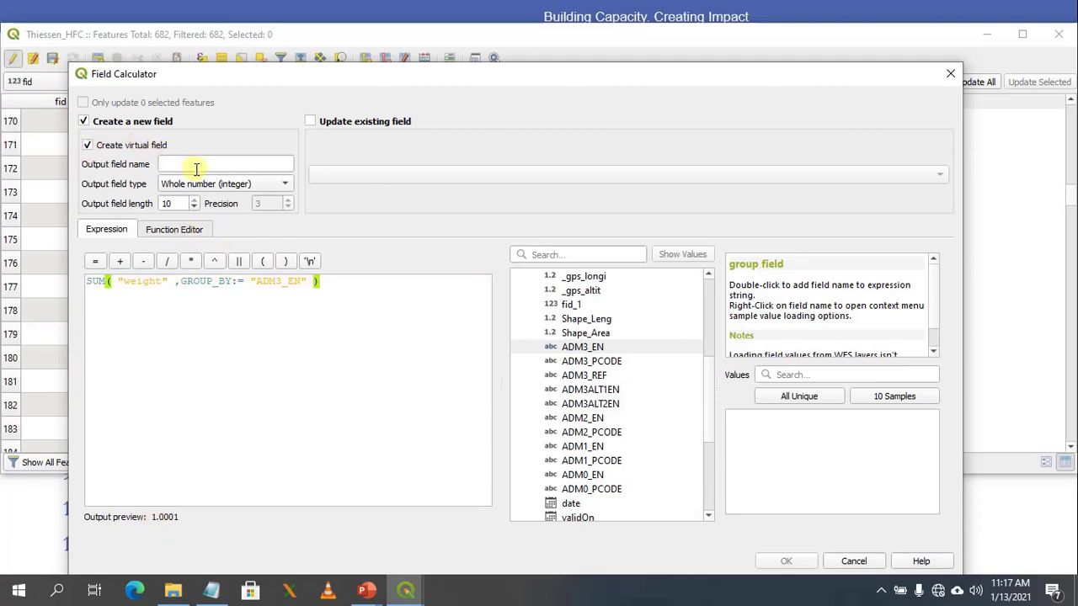
click(177, 166)
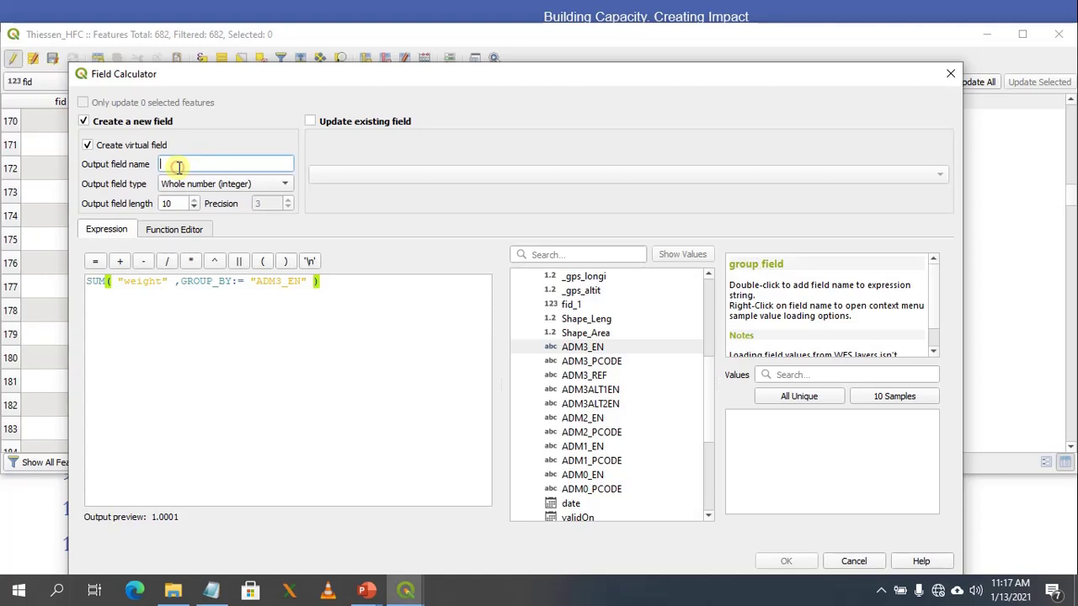
text(W)
key(BackSpace)
text(DIST_TOT_W)
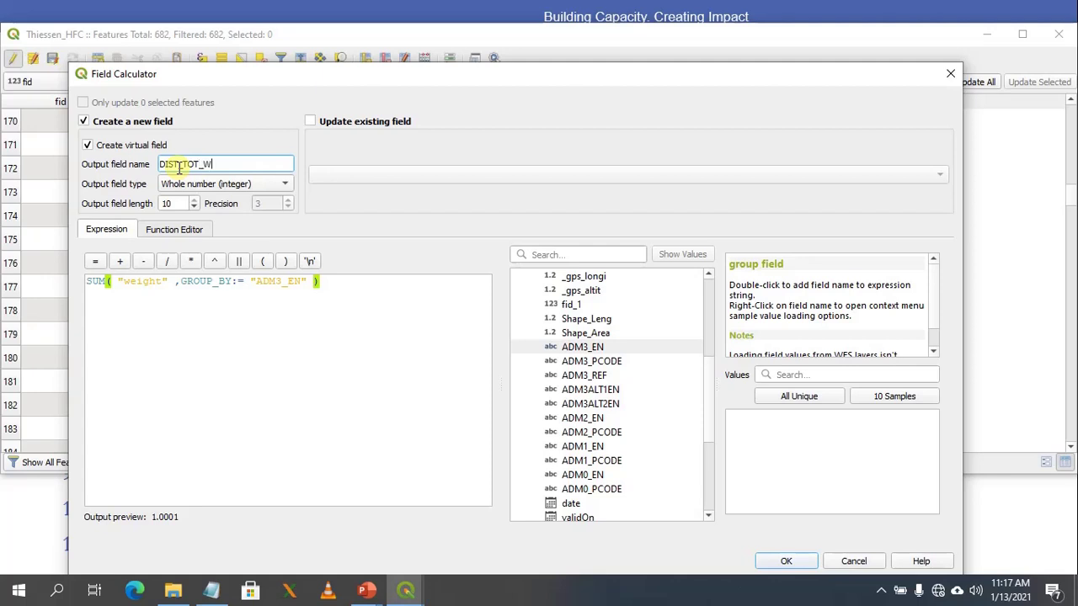
click(279, 182)
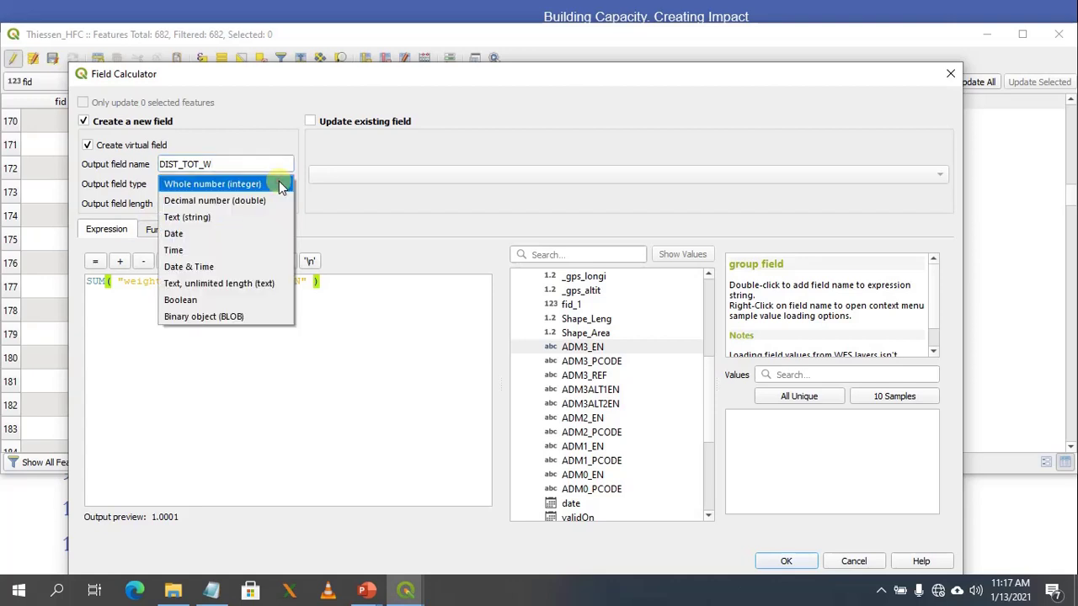
click(228, 200)
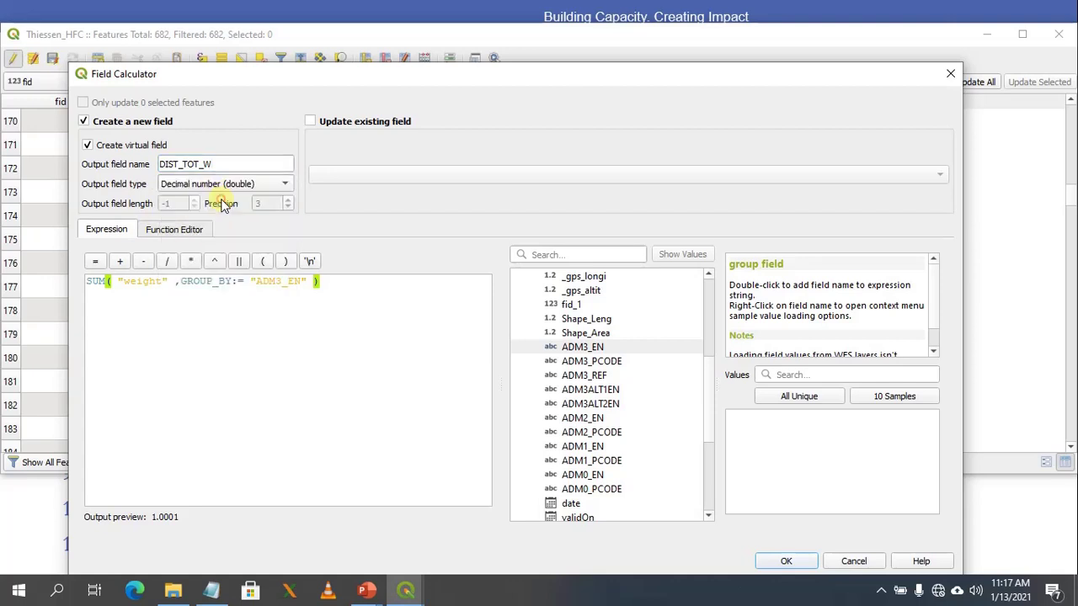
click(284, 187)
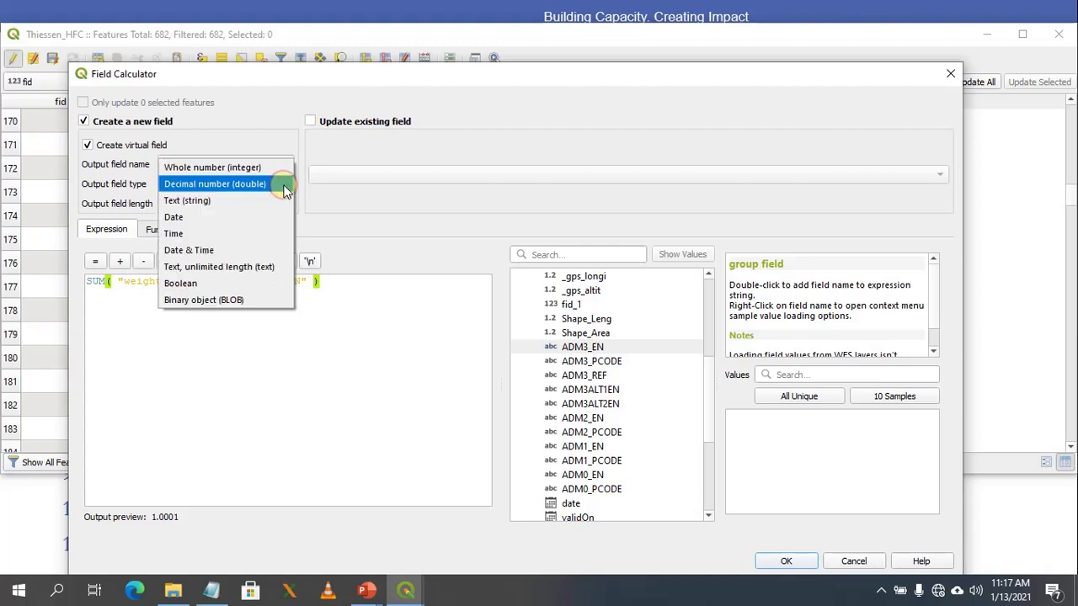
click(284, 187)
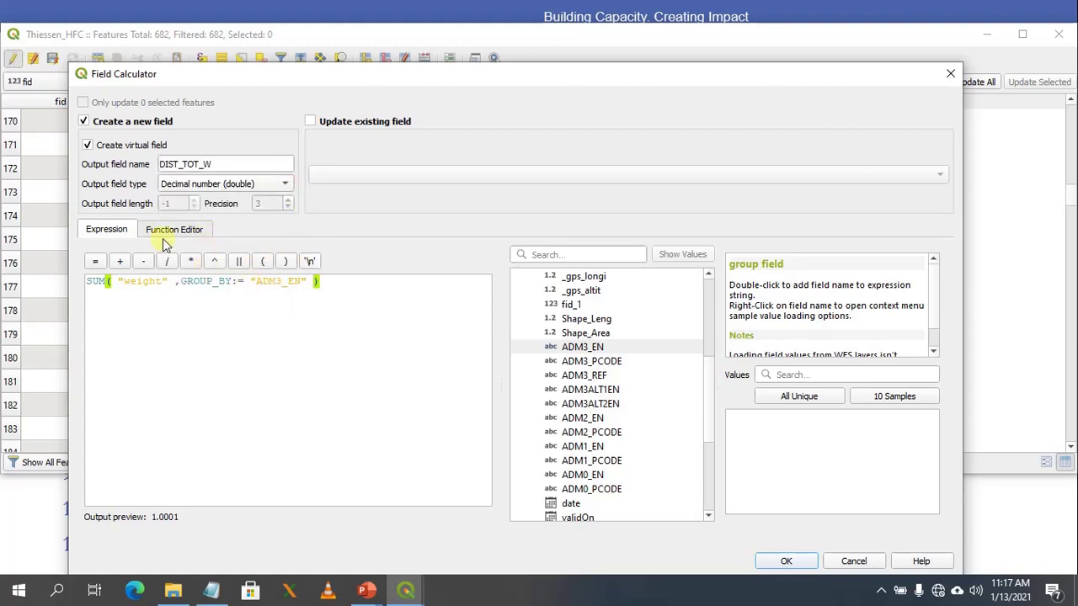
click(773, 562)
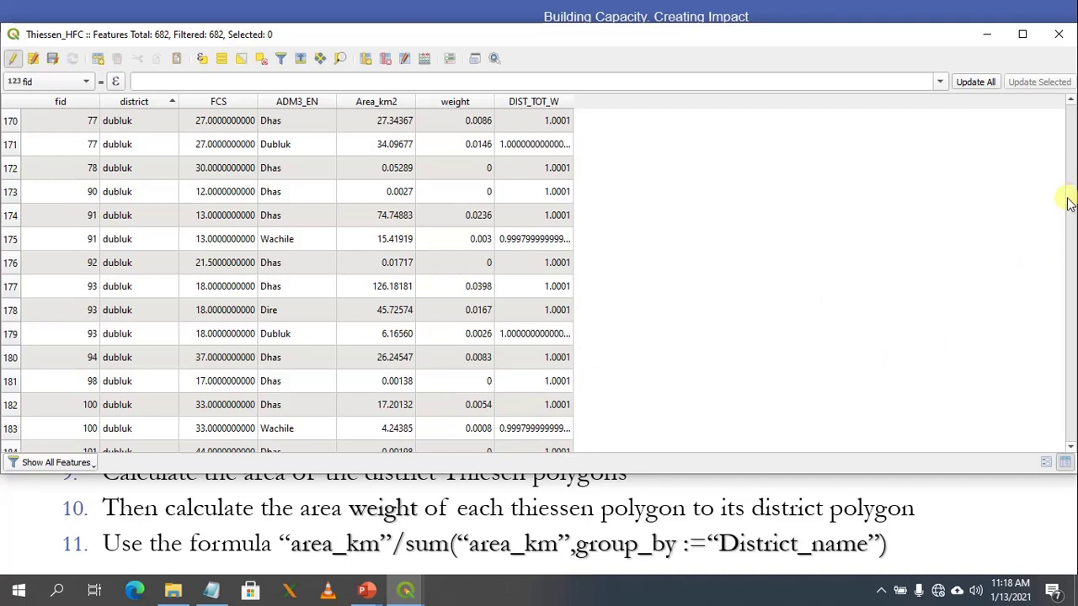
scroll(1072, 194, down, 2)
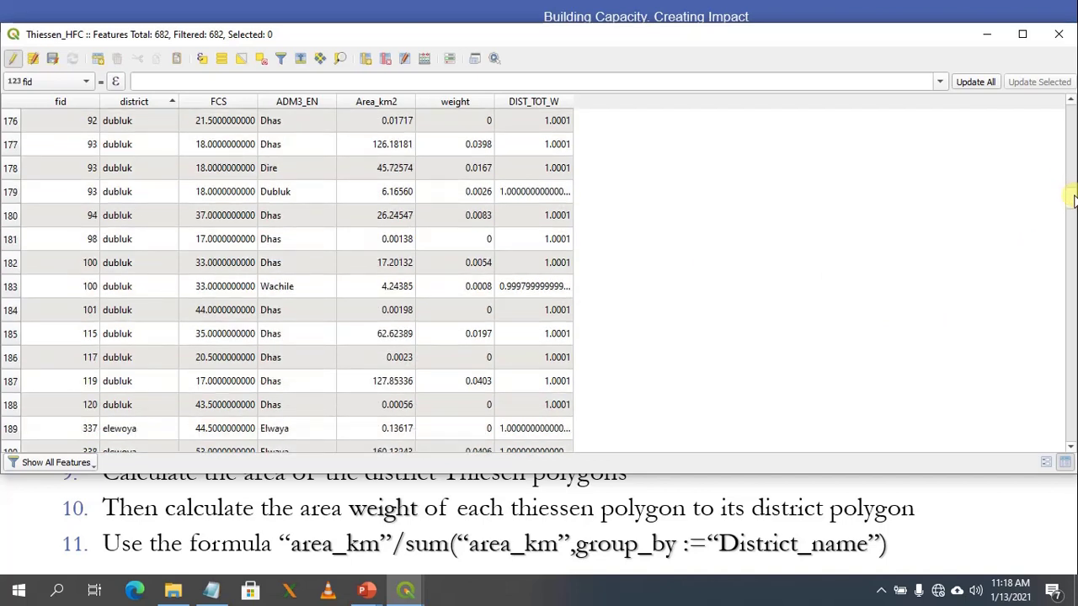
scroll(1073, 200, down, 3)
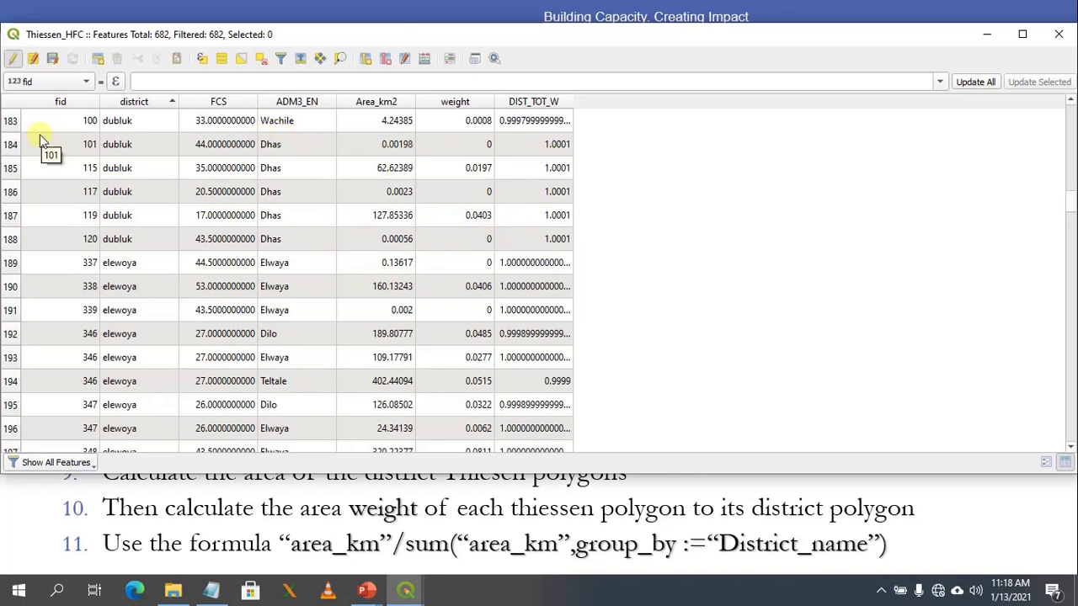
Select the five dubluk records with ADM3_EN Dhas, from fid 101 through fid 120.
click(10, 144)
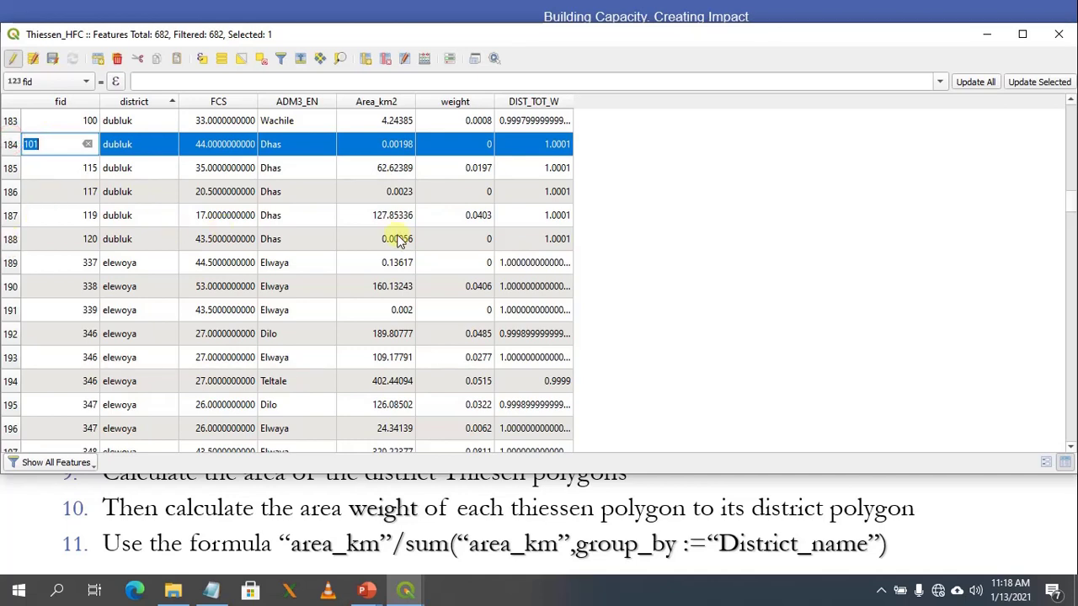
ctrl+click(8, 240)
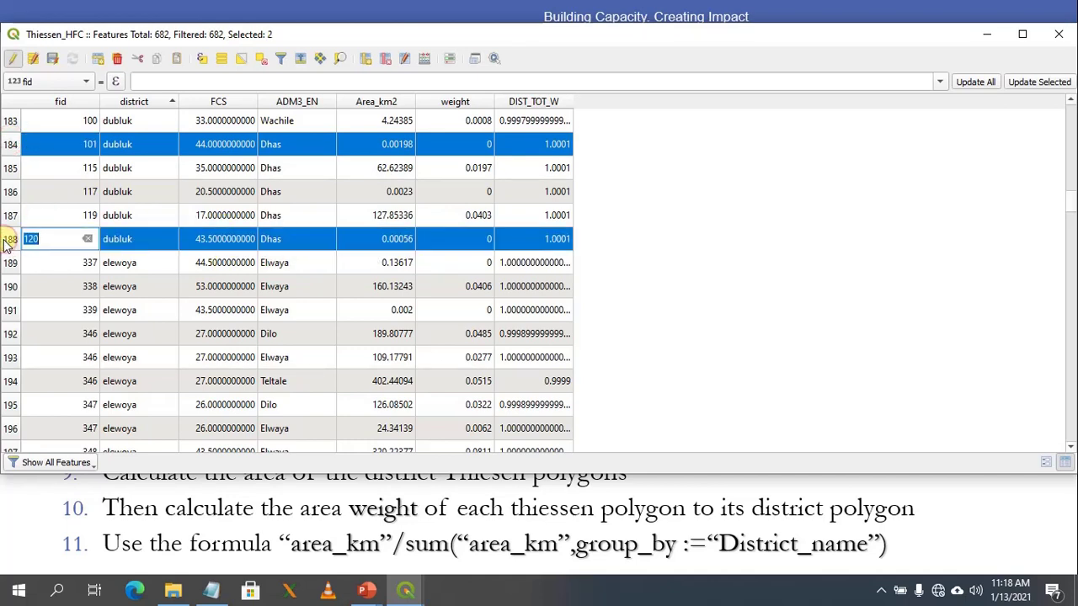
shift+click(9, 144)
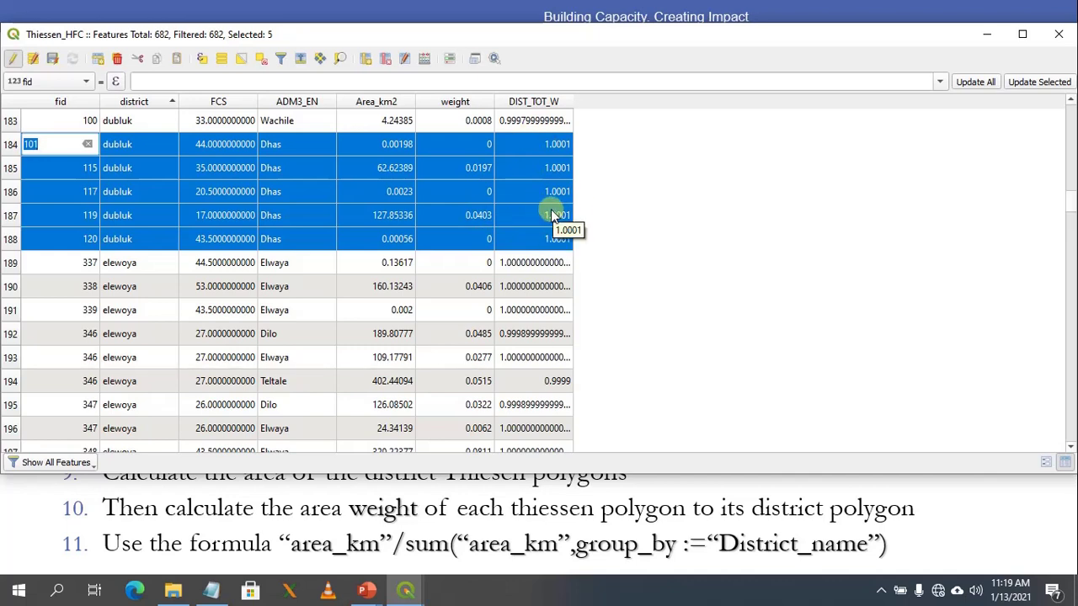
Sort the attribute table by ADM3_EN and by DIST_TOT_W to review the total weights of the districts.
click(306, 102)
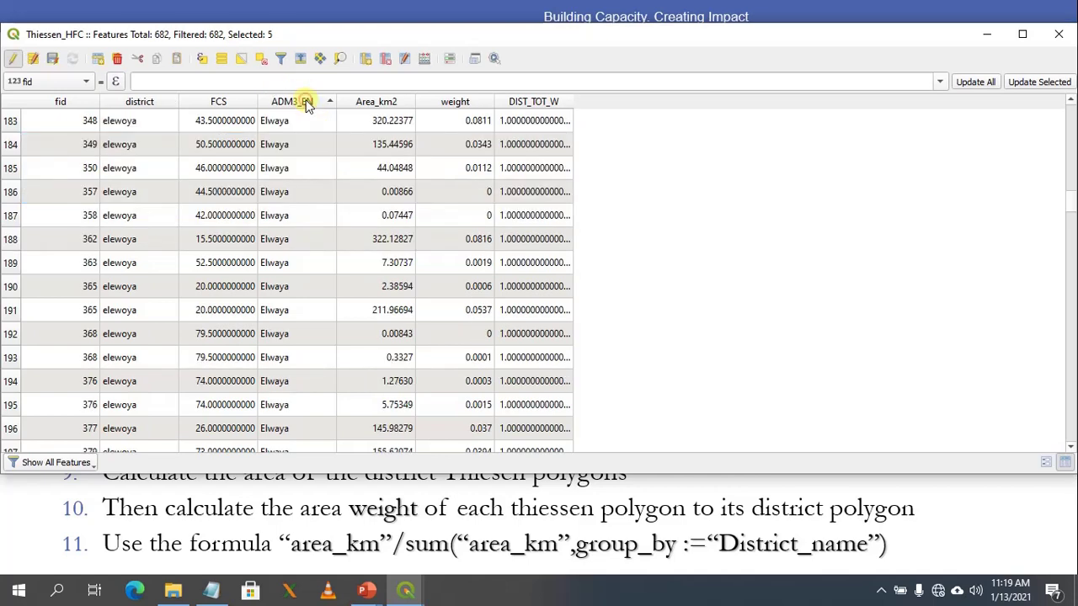
click(306, 102)
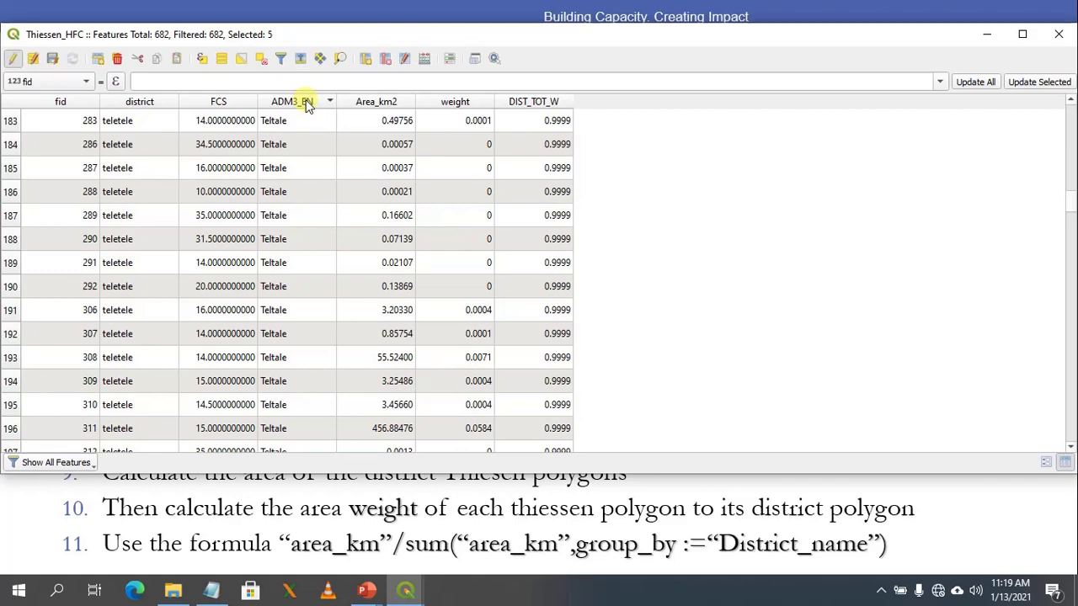
click(306, 102)
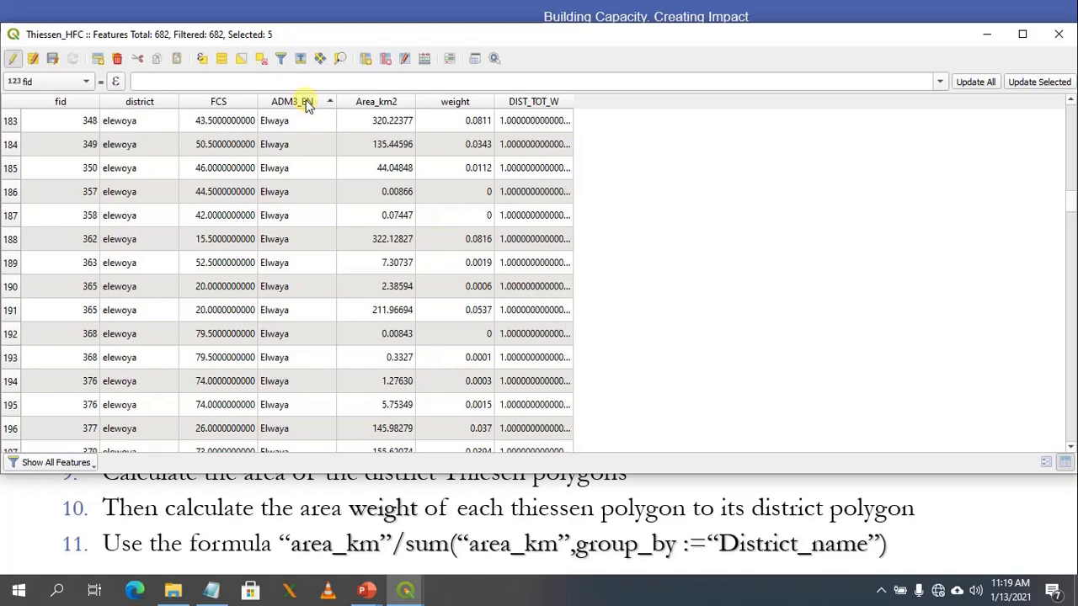
click(305, 102)
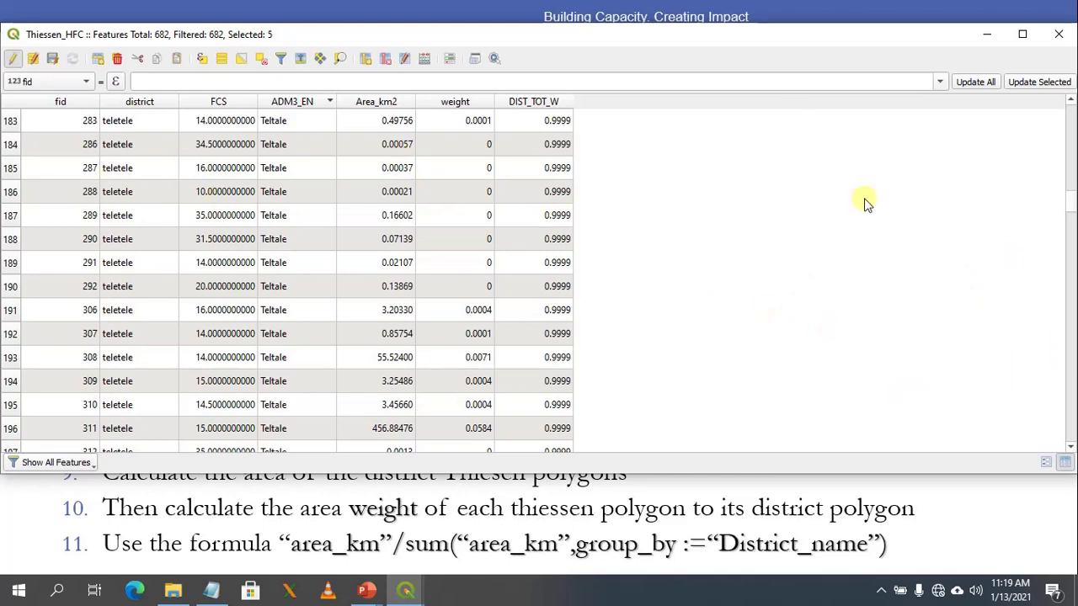
drag(1071, 209, 1072, 388)
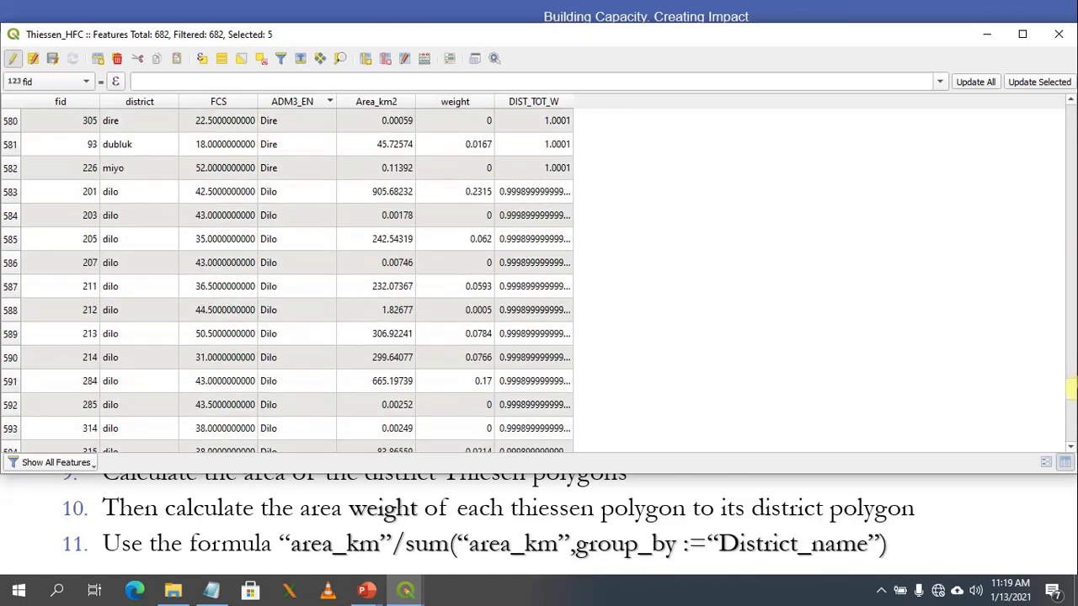
click(533, 102)
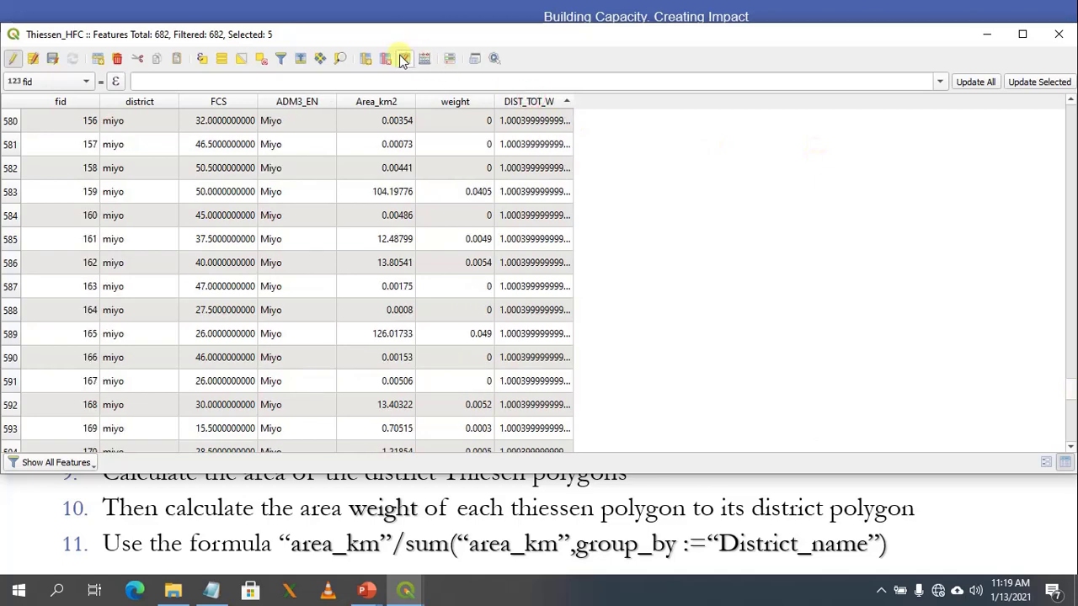
Delete the DIST_TOT_W field from the attribute table, keeping the weight field.
click(387, 59)
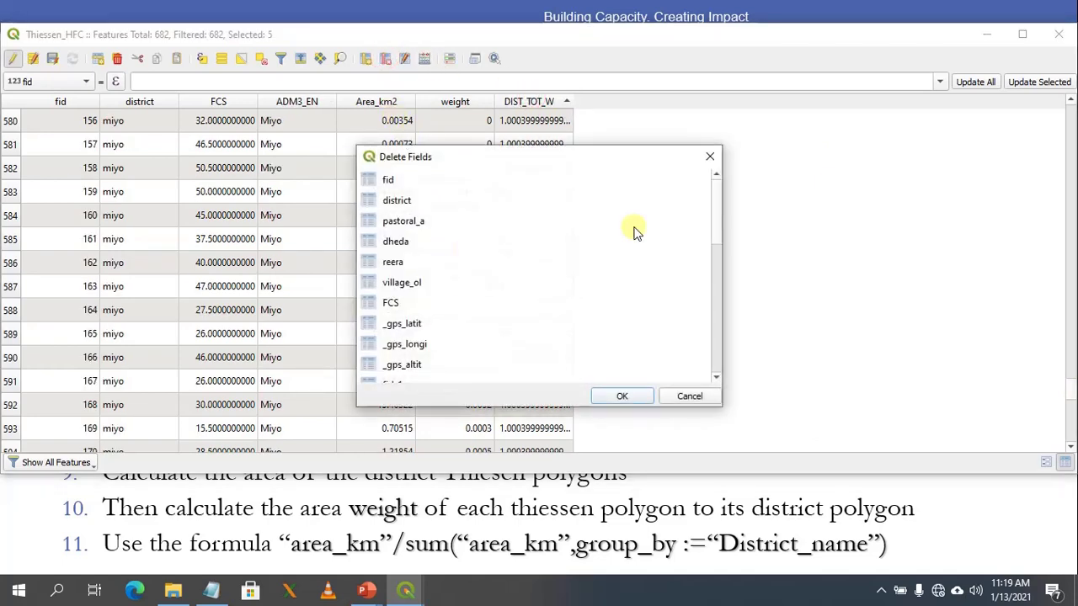
drag(717, 231, 720, 385)
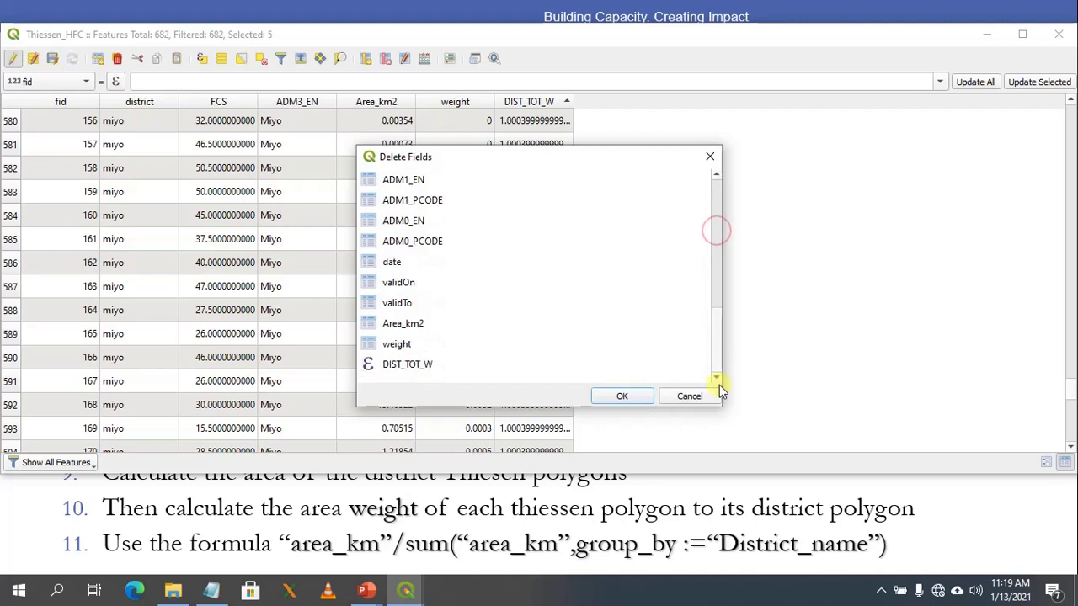
click(392, 345)
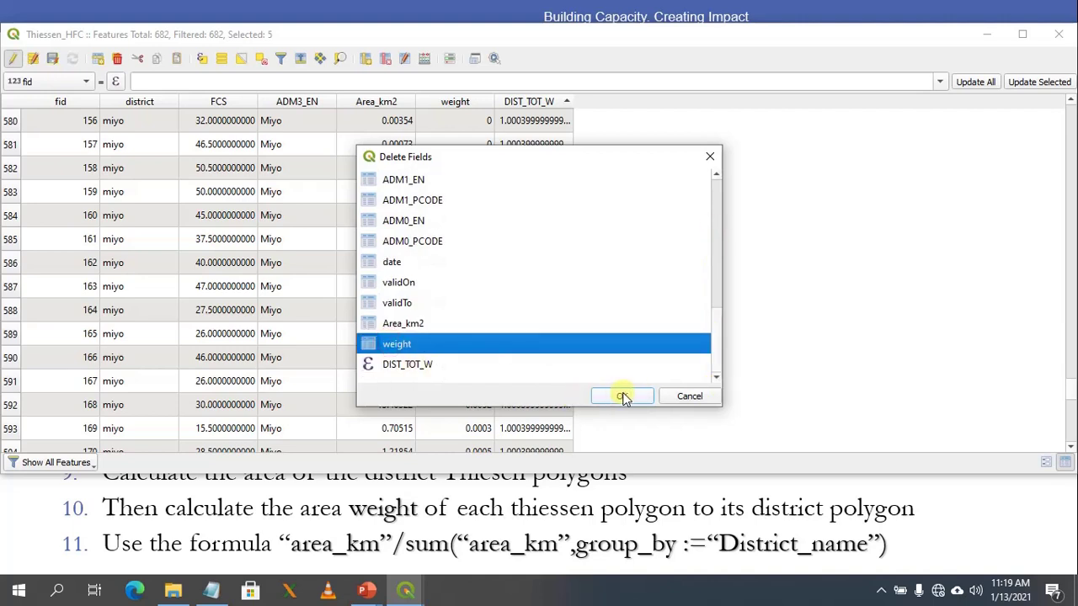
ctrl+click(425, 365)
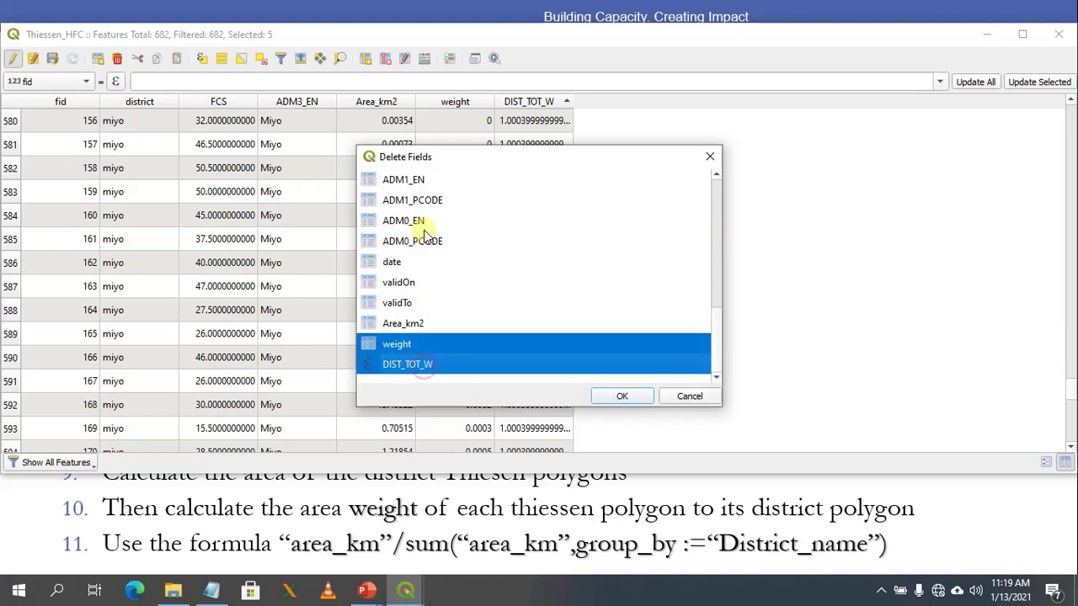
ctrl+click(400, 343)
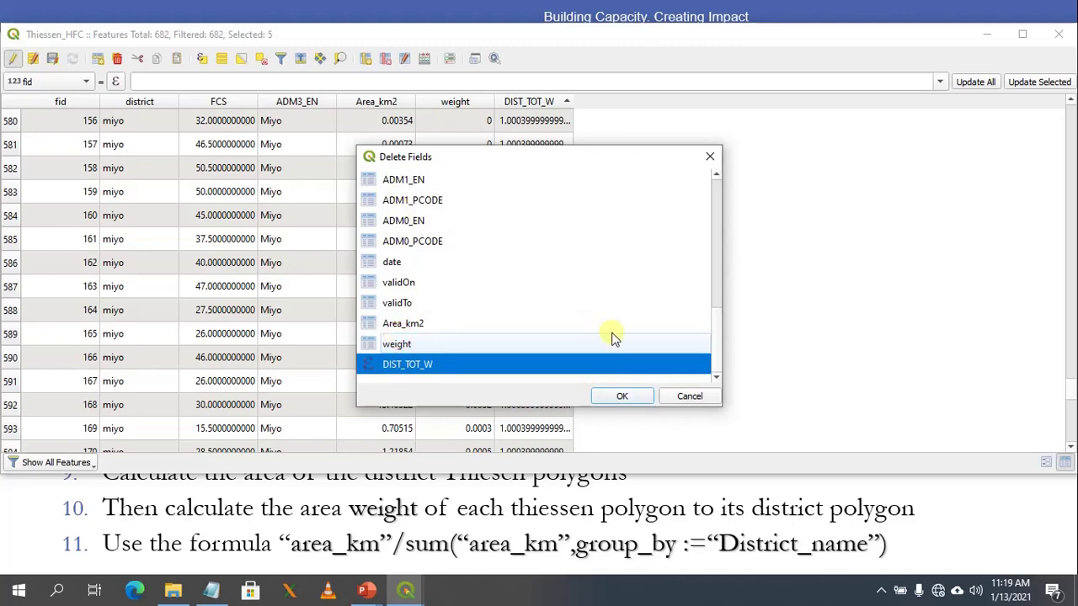
click(620, 397)
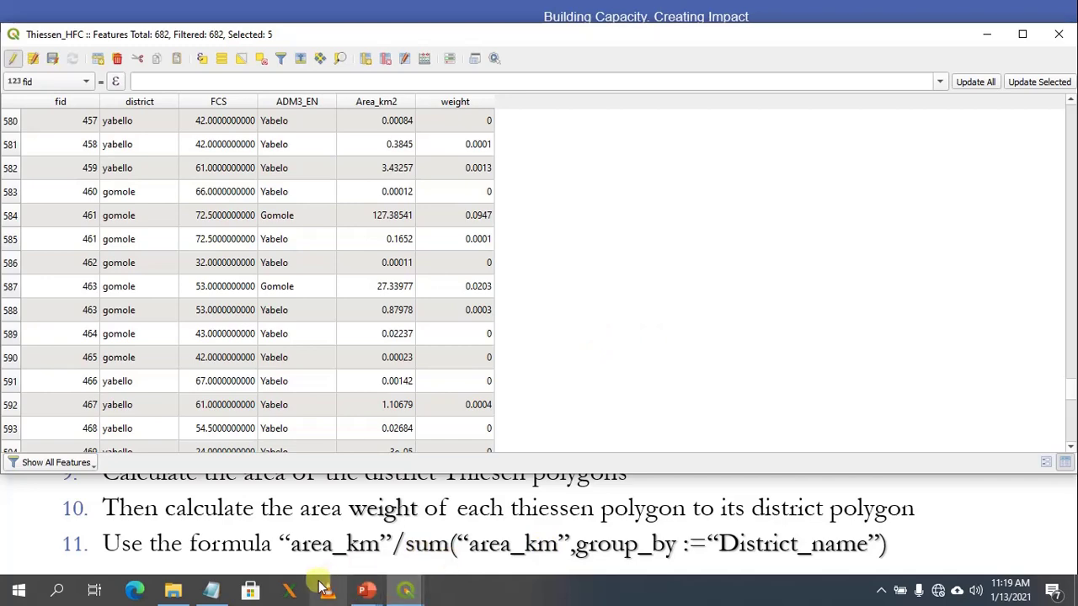
Switch to the PowerPoint slide show, advance to the multi-polygon spatial weighted Food Consumption Score slide and enable the laser pointer.
key(super+Tab)
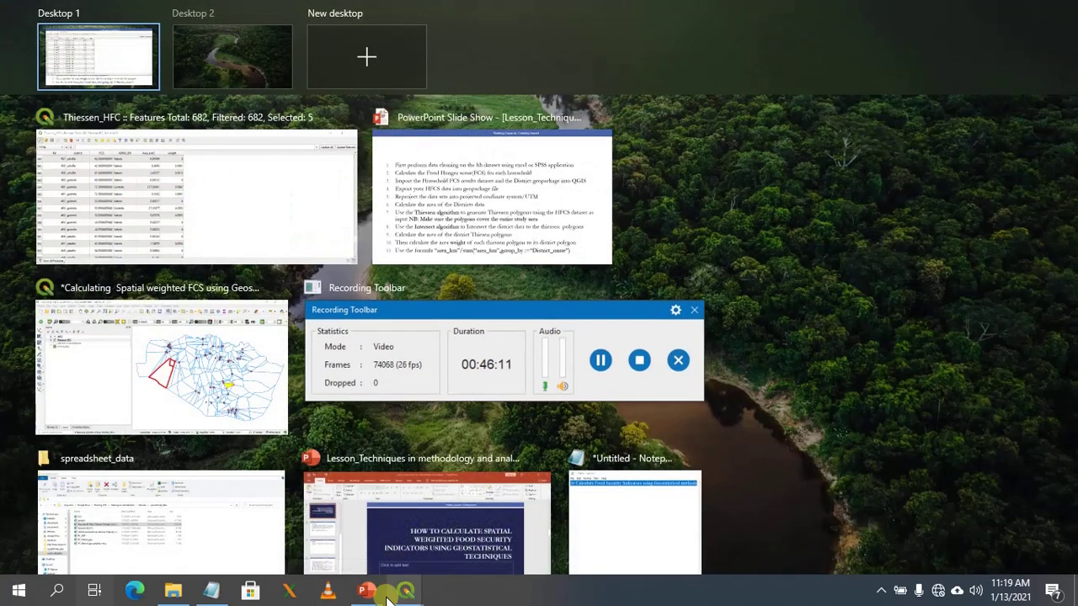
click(436, 209)
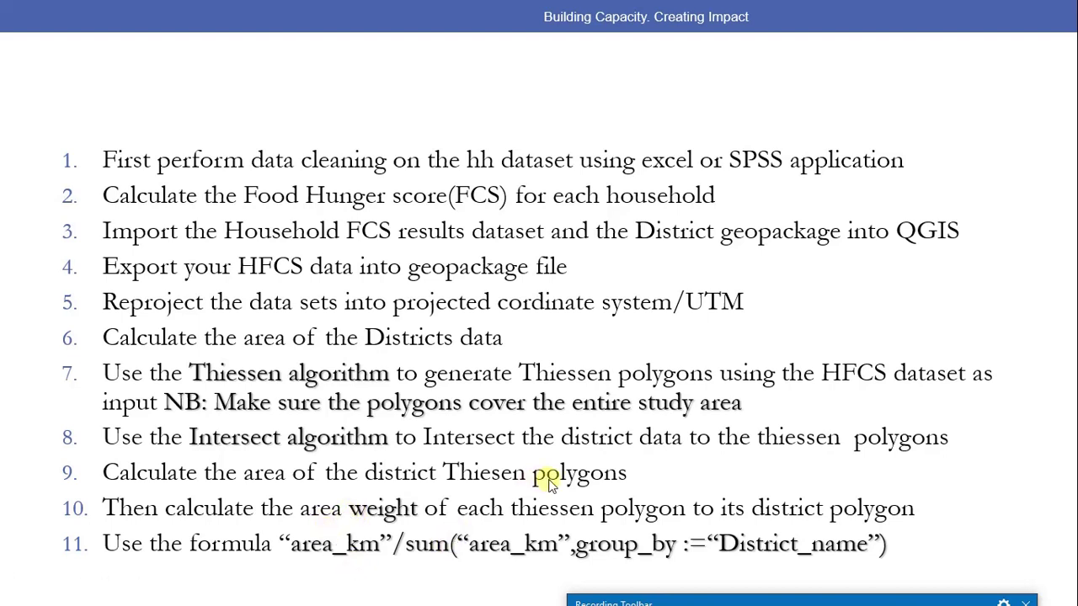
click(543, 535)
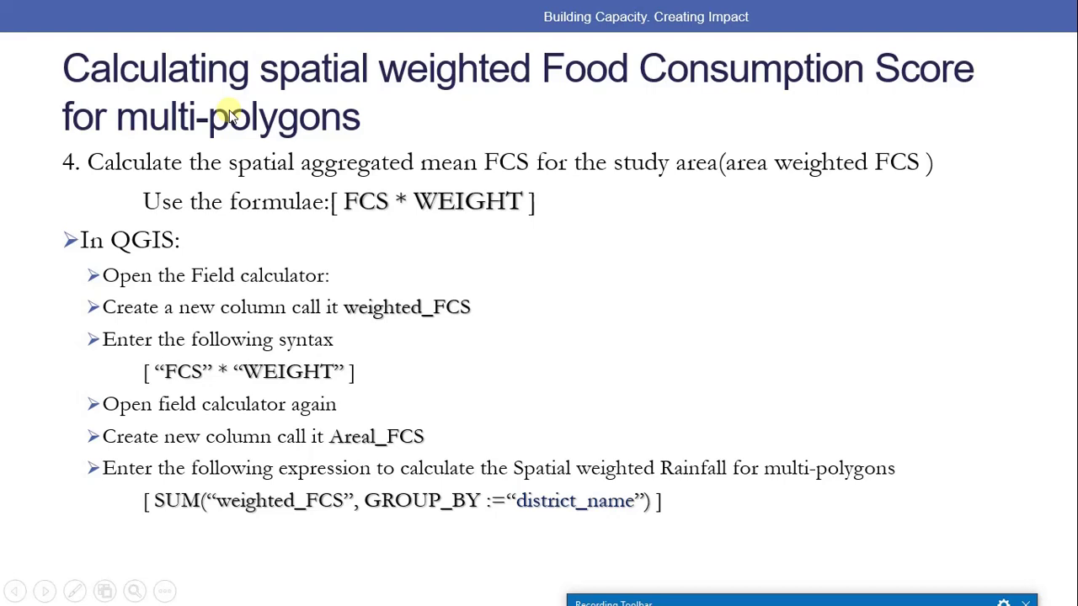
click(73, 593)
click(56, 442)
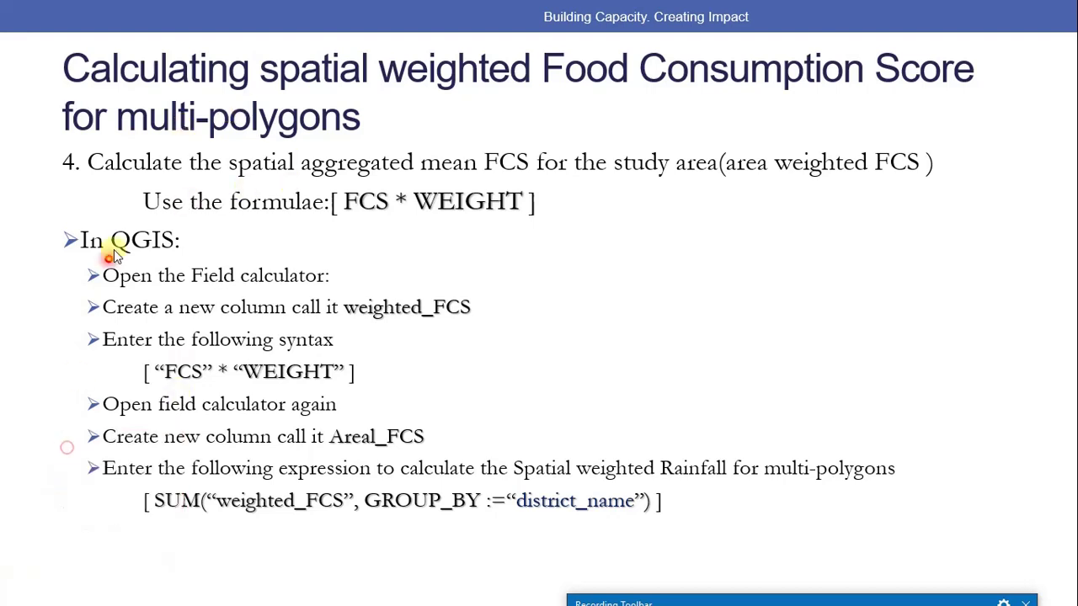
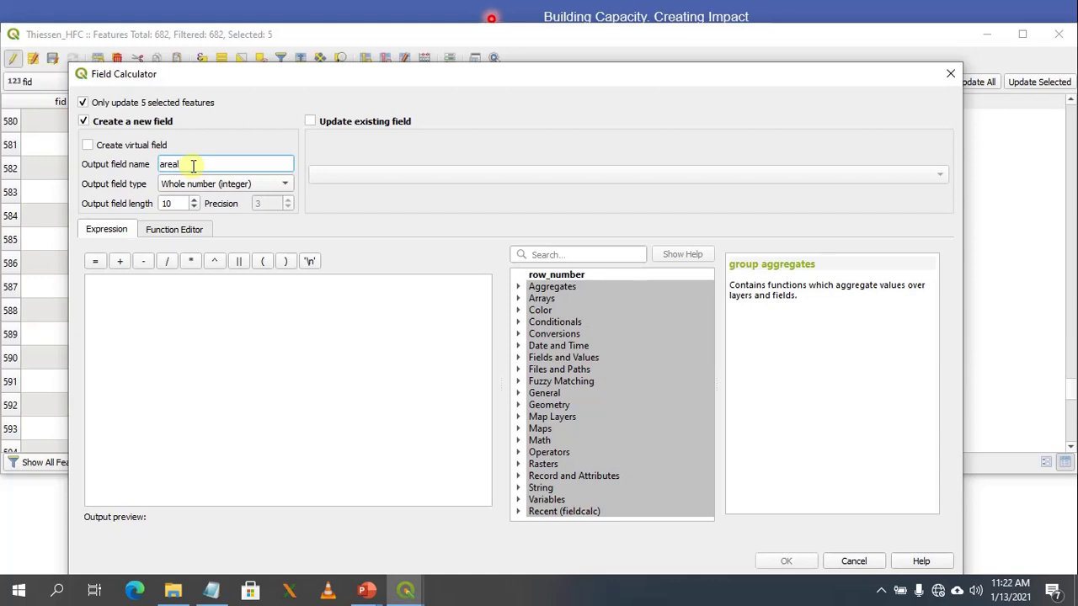
Define the field calculator's new field as areal_FCS, type Decimal number (real), with precision 1.
text(_FCS)
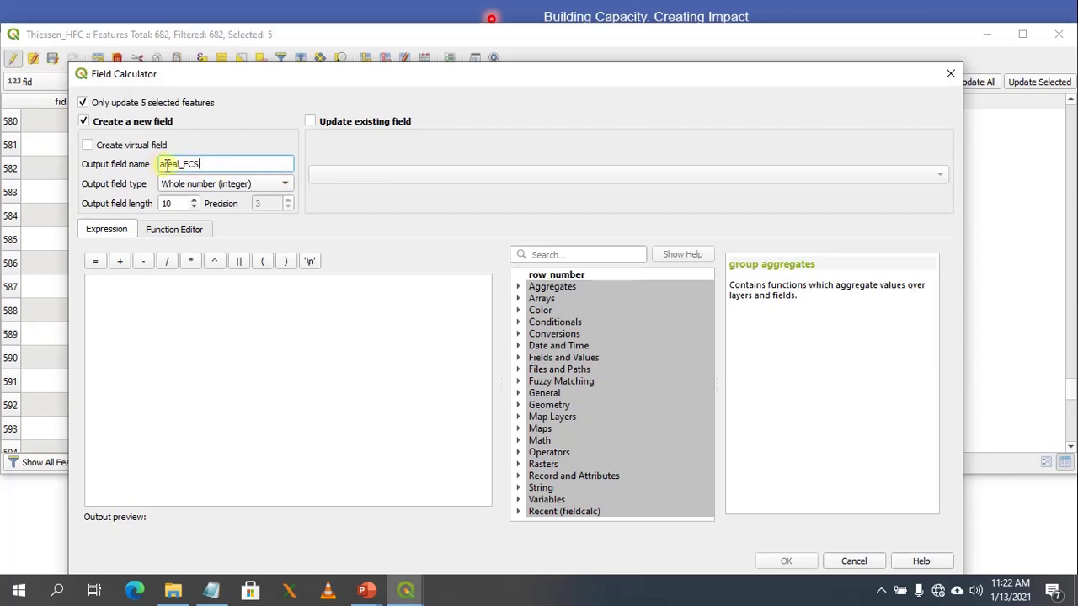
click(265, 184)
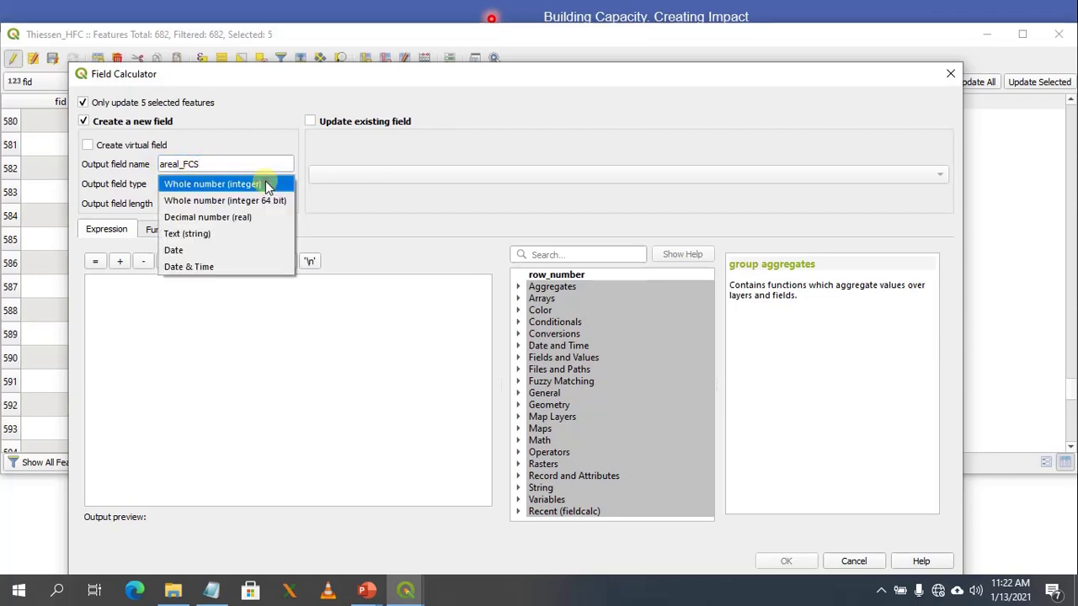
click(213, 217)
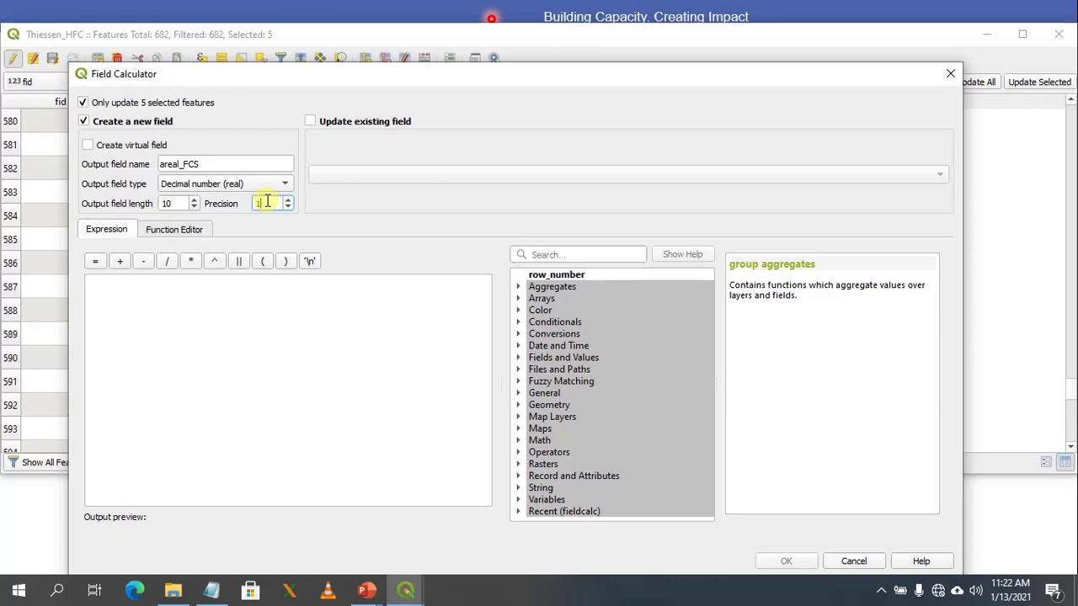
key(BackSpace)
text(1)
Build the expression "FCS" * "weight" from the layer's fields and create the new field with it.
click(123, 311)
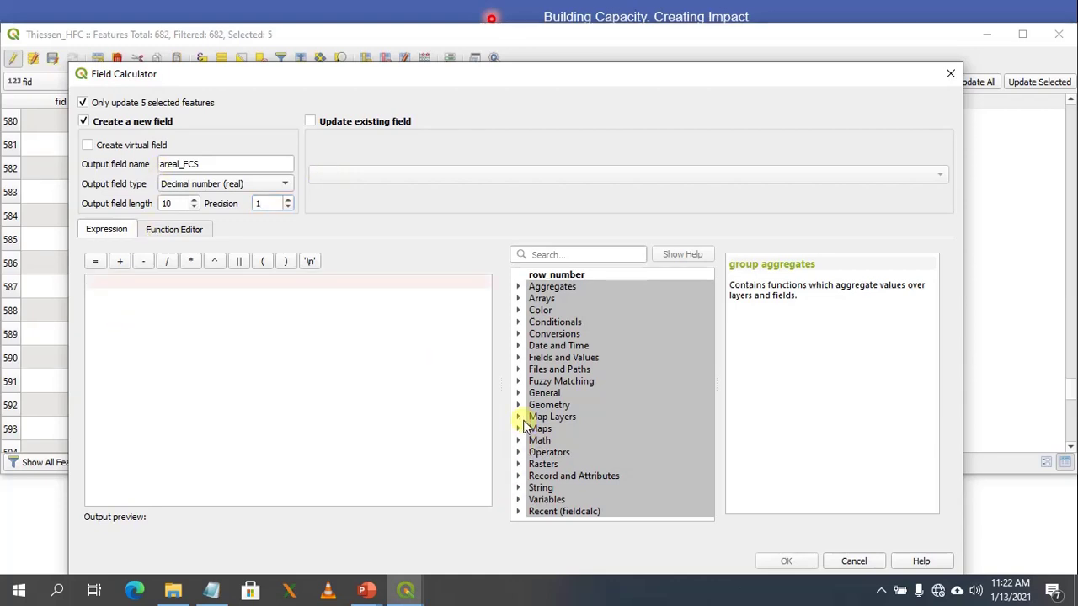
click(519, 357)
click(709, 515)
click(709, 516)
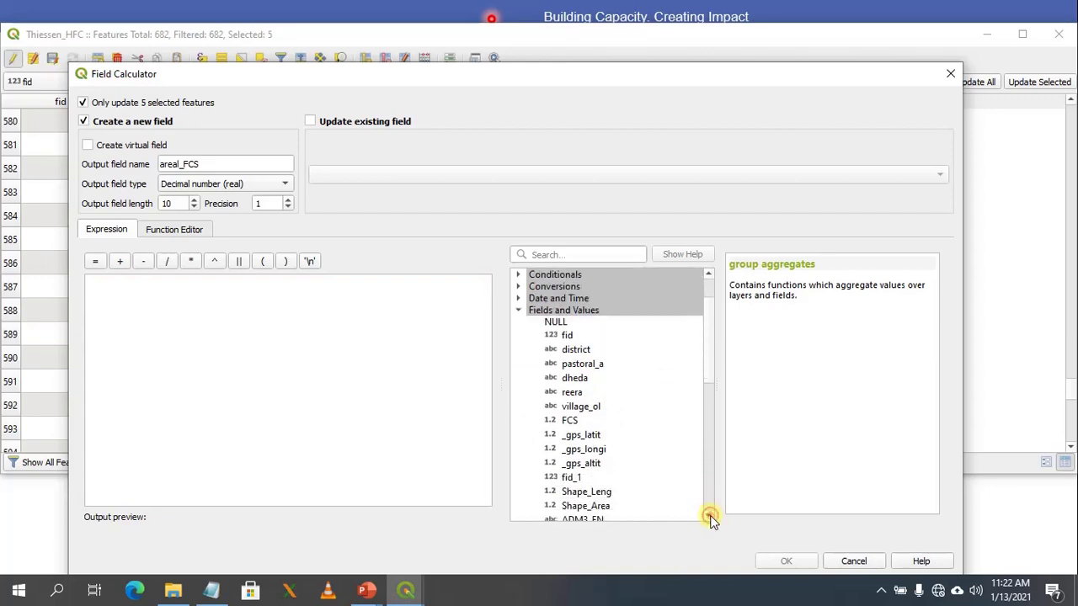
click(709, 516)
click(710, 515)
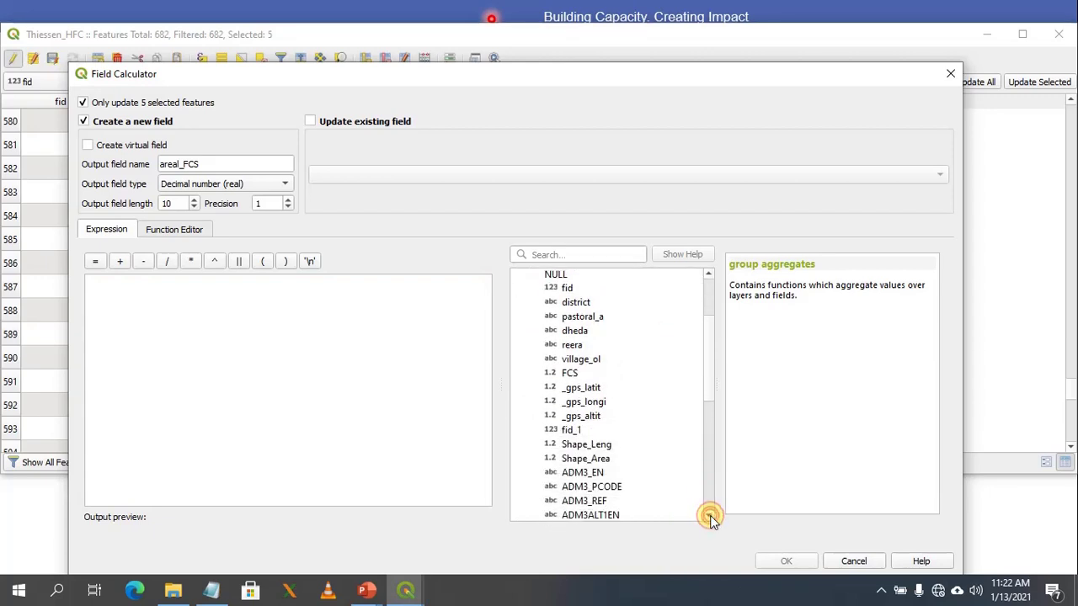
double_click(573, 374)
click(189, 261)
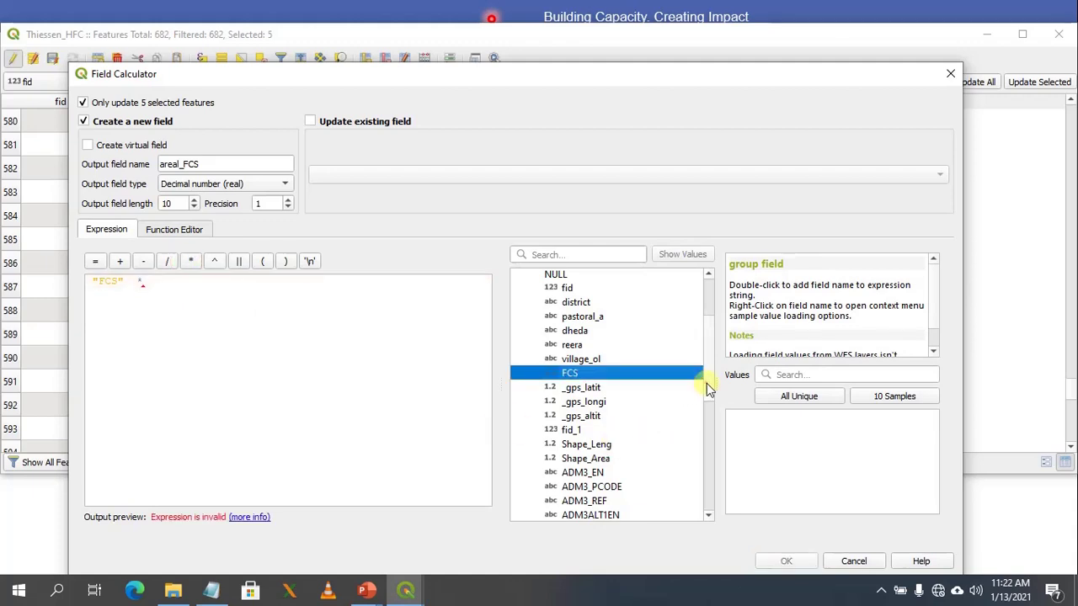
drag(707, 383, 702, 479)
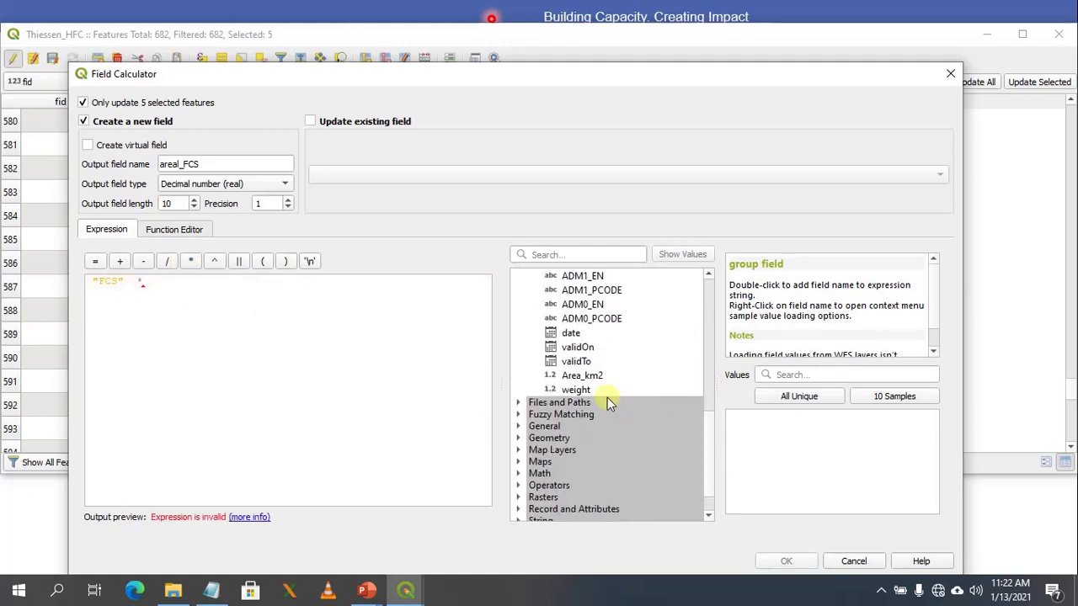
double_click(576, 390)
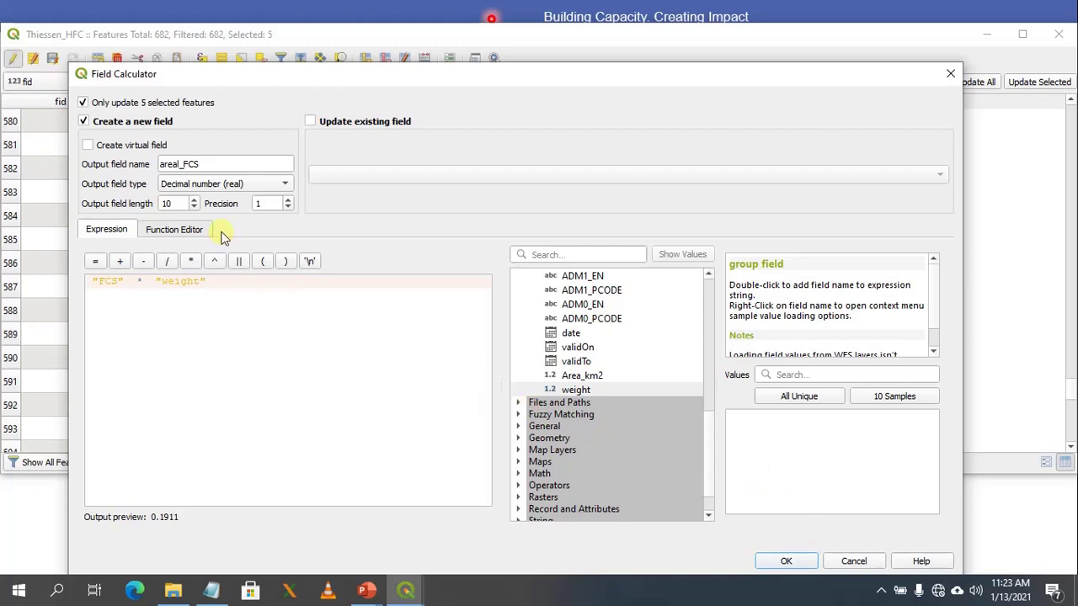
click(791, 561)
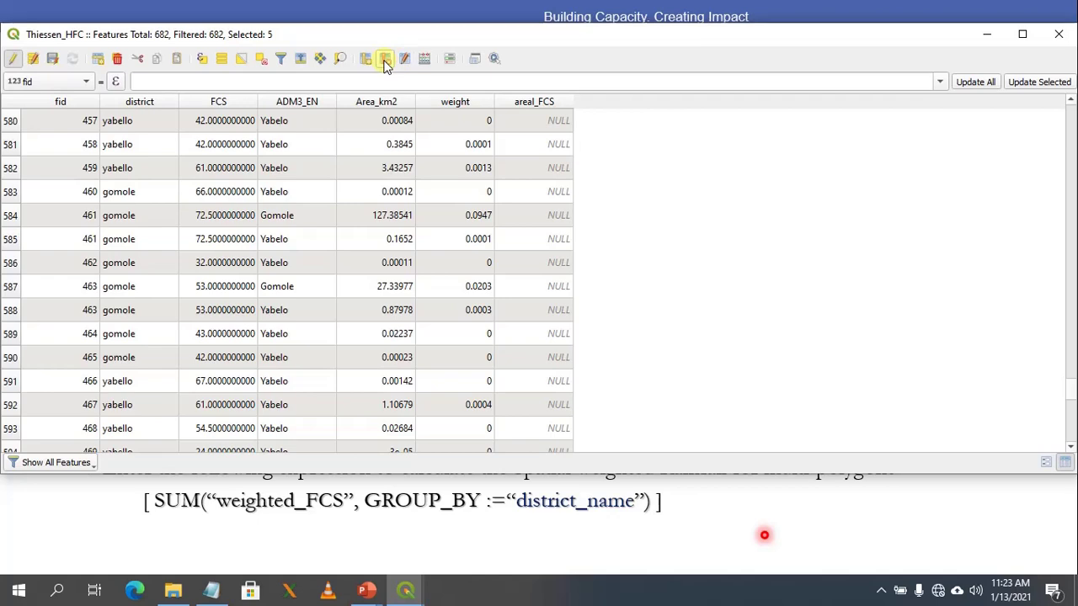
Update the existing areal_FCS field with the recent expression "FCS" * "weight" for all features, not only the selected ones.
click(421, 60)
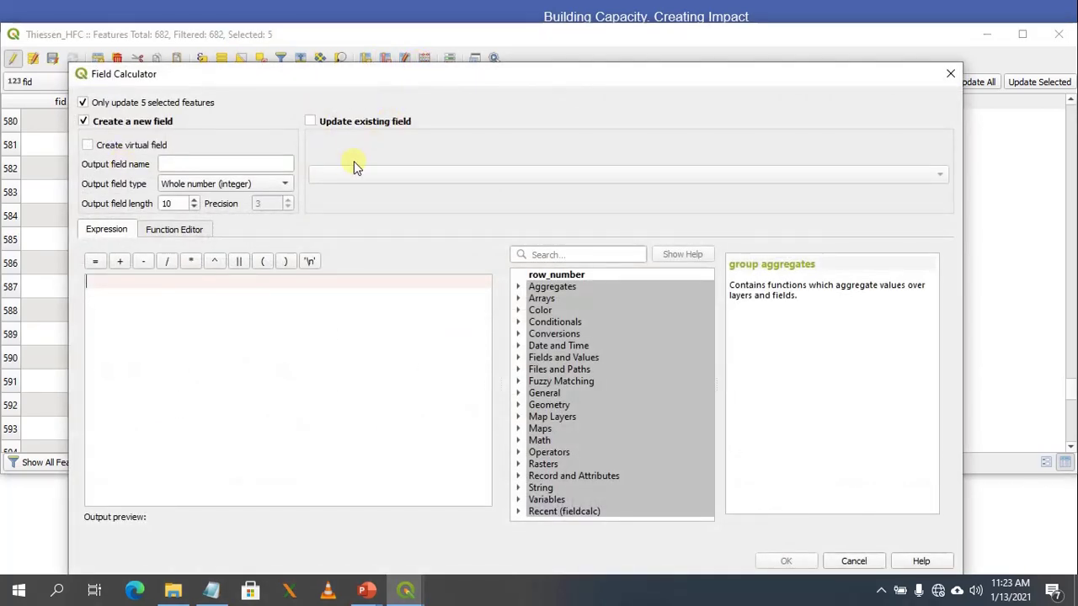
click(311, 123)
click(397, 174)
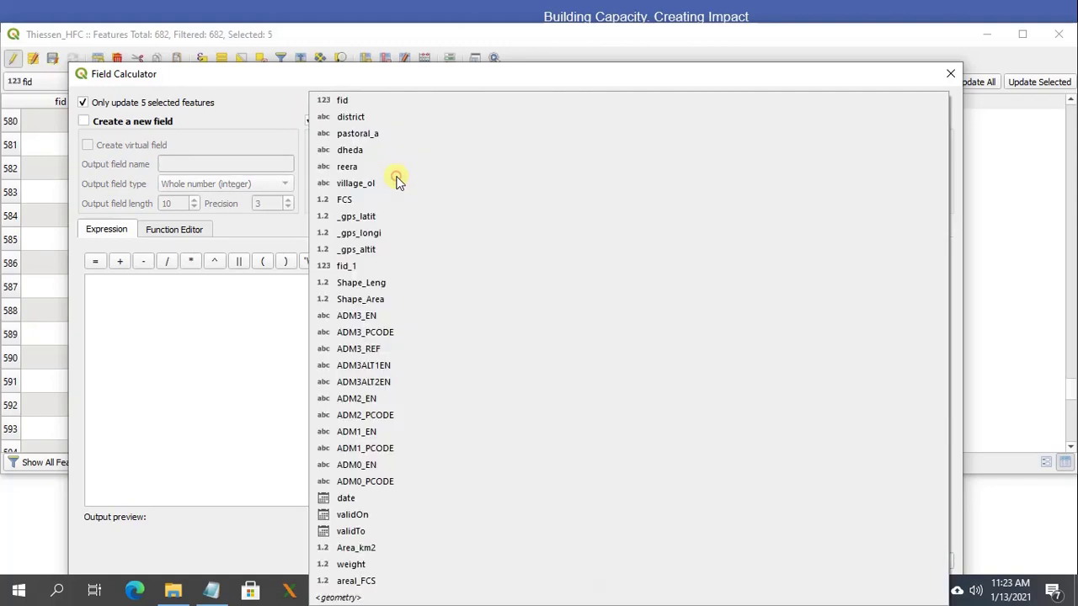
click(391, 583)
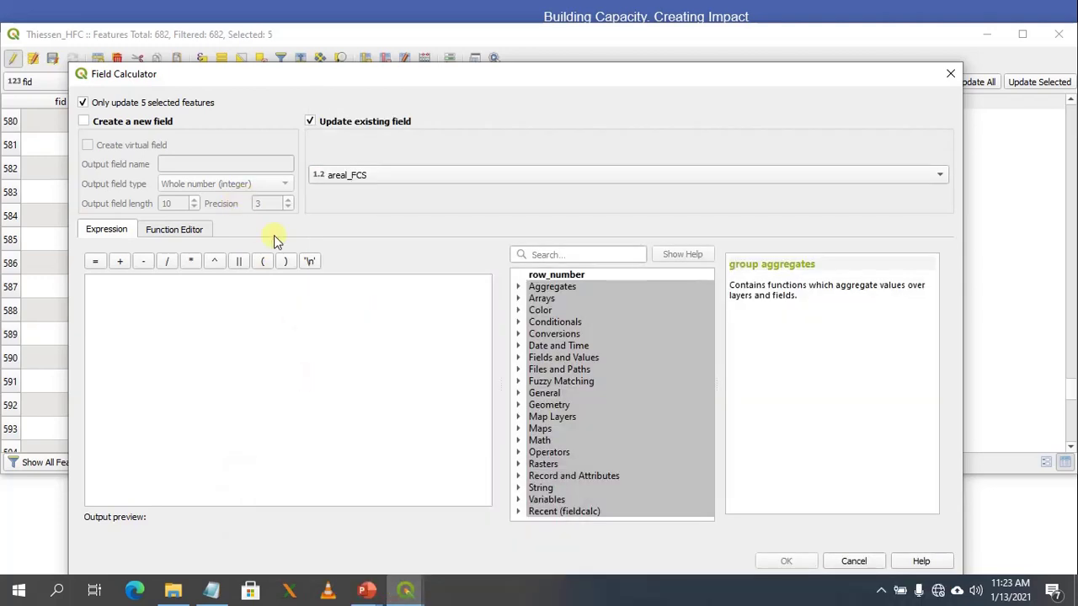
click(520, 511)
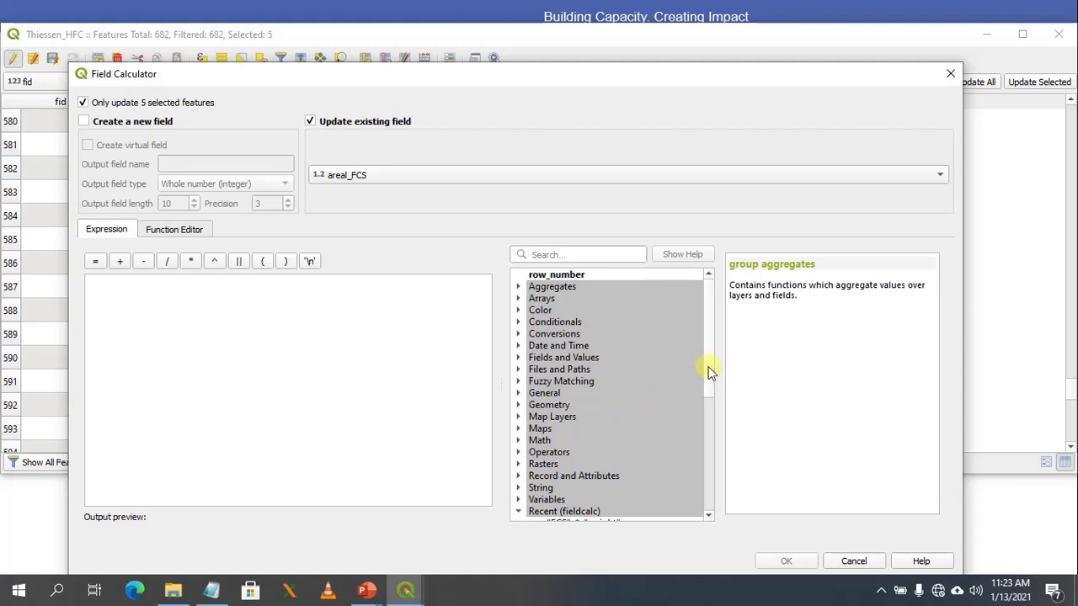
drag(708, 372, 707, 432)
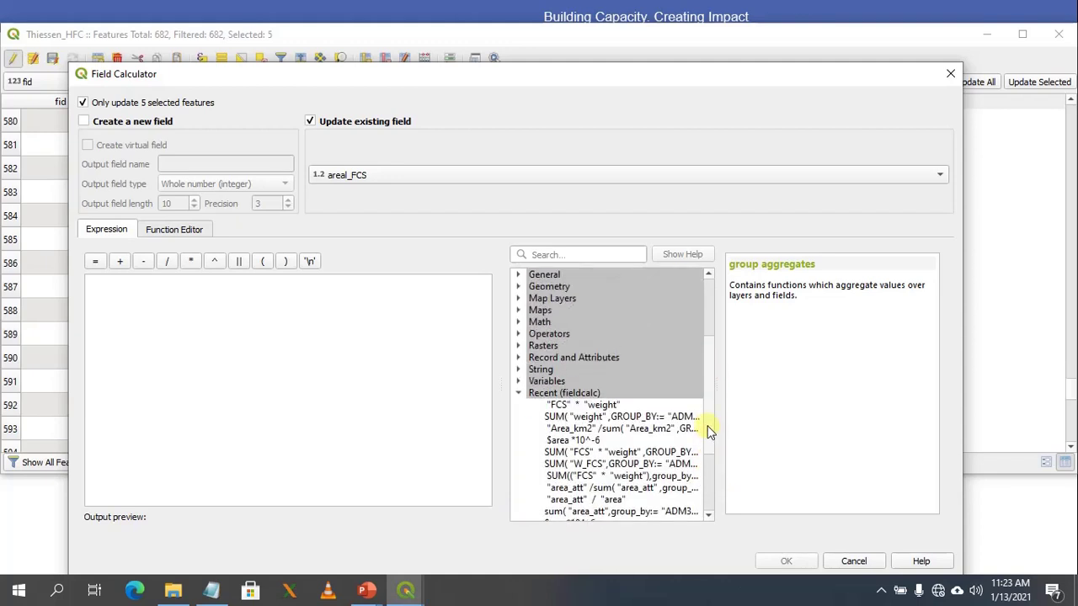
double_click(610, 406)
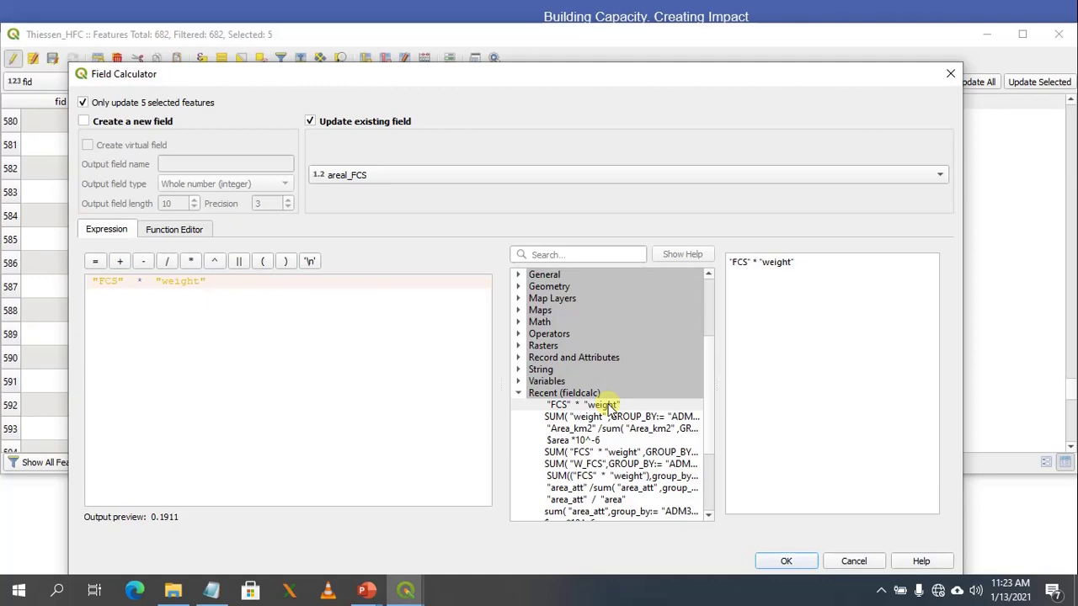
click(82, 104)
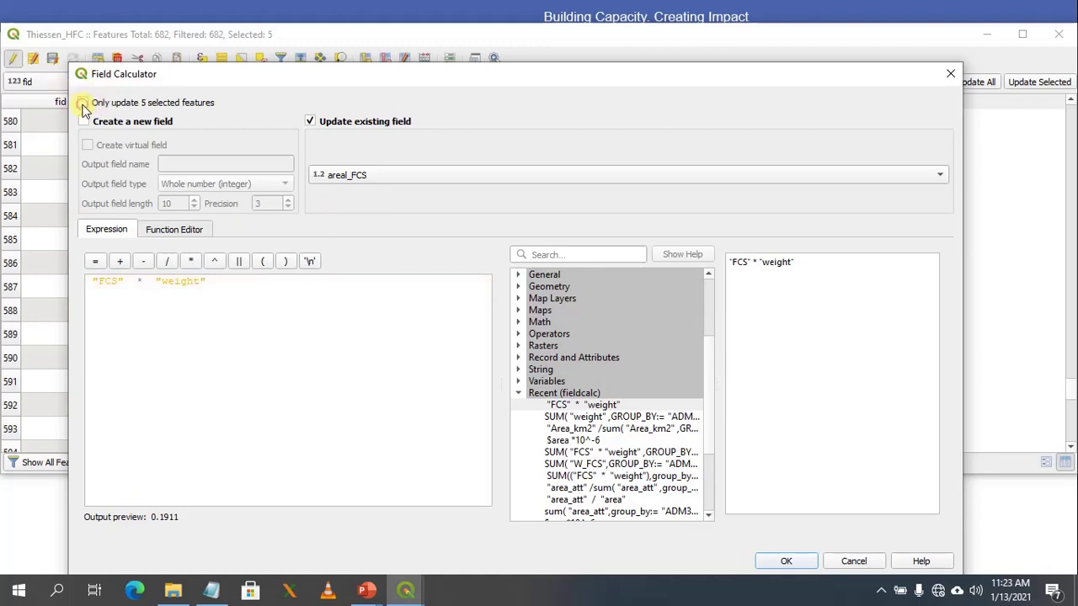
click(789, 561)
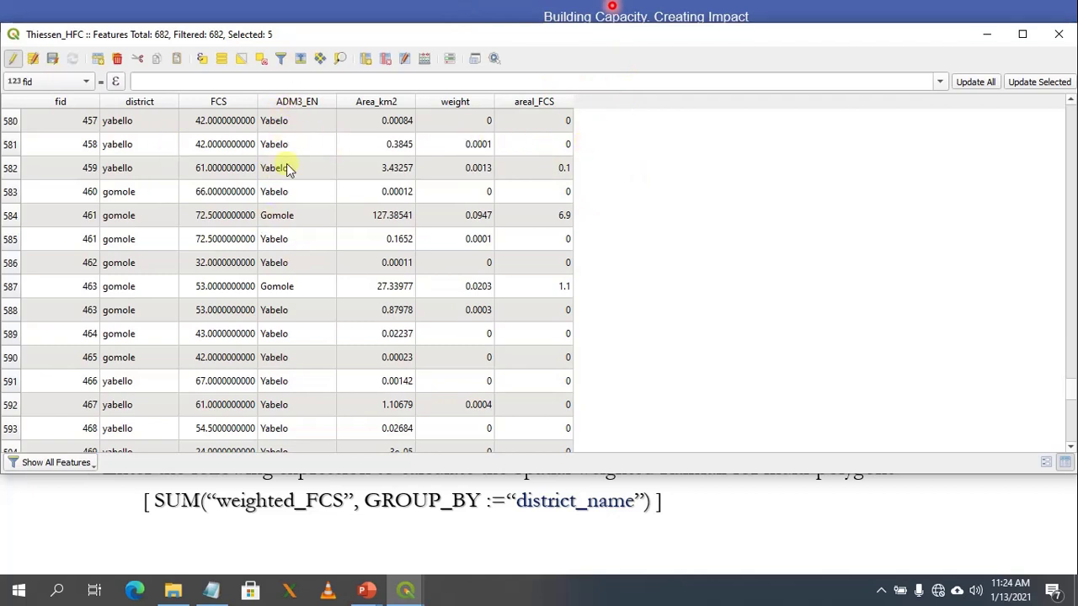
Define another new field in the field calculator as FCS1, type Decimal number (real), with precision 1.
click(425, 60)
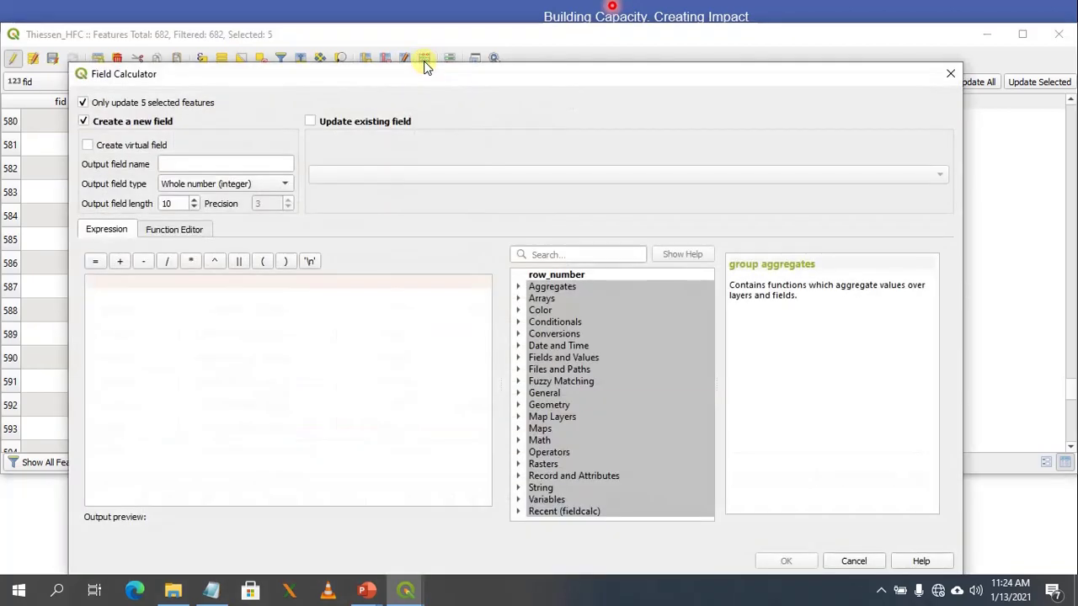
click(181, 163)
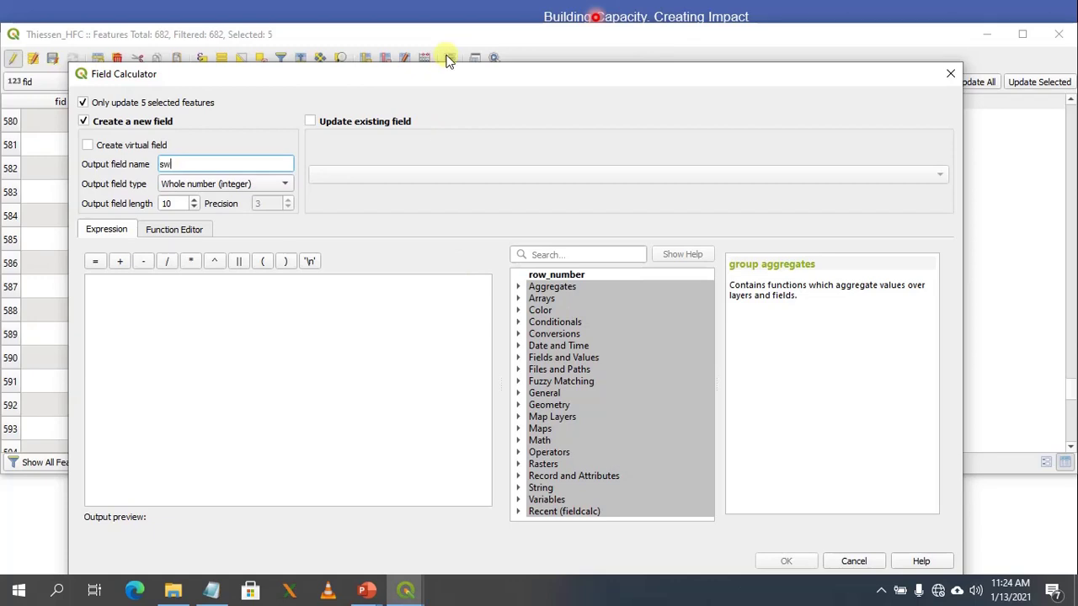
key(BackSpace)
key(BackSpace)
text(aggregated)
key(BackSpace)
key(BackSpace)
key(BackSpace)
key(BackSpace)
key(BackSpace)
key(BackSpace)
key(BackSpace)
key(BackSpace)
text(FCSI)
click(283, 185)
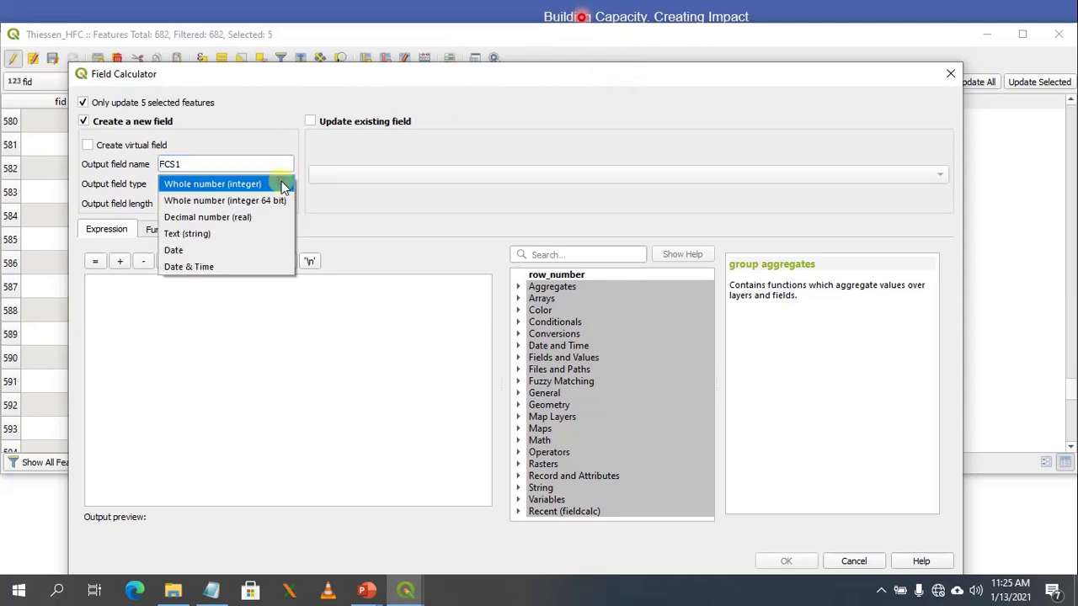
click(237, 219)
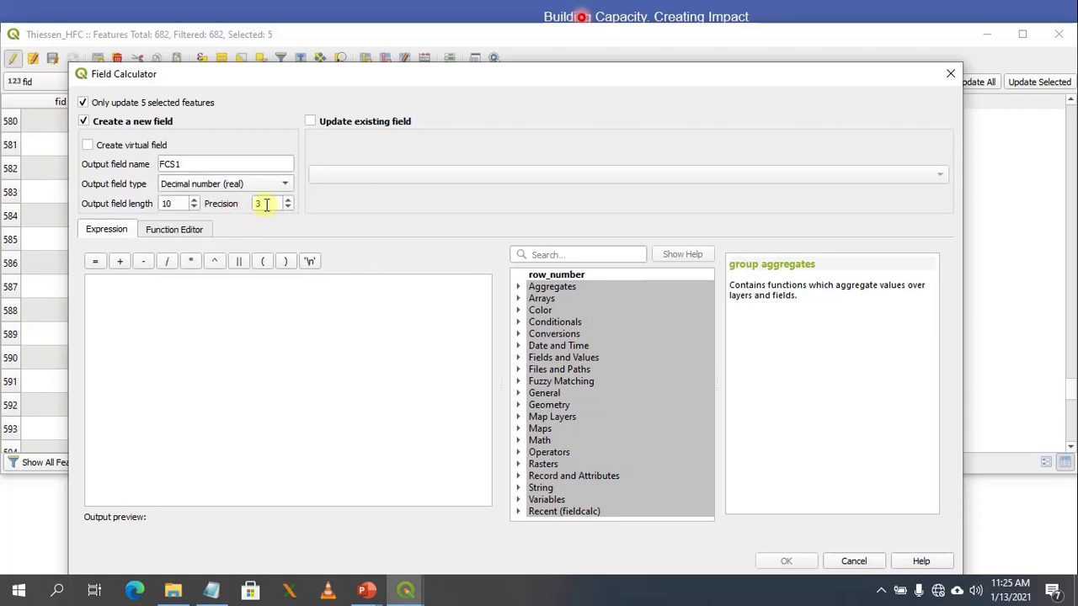
click(266, 204)
key(BackSpace)
Build the expression sum( "areal_FCS" ,group_by:= "ADM3_EN" ) and create the FCS1 field with it.
click(193, 288)
text(sum)
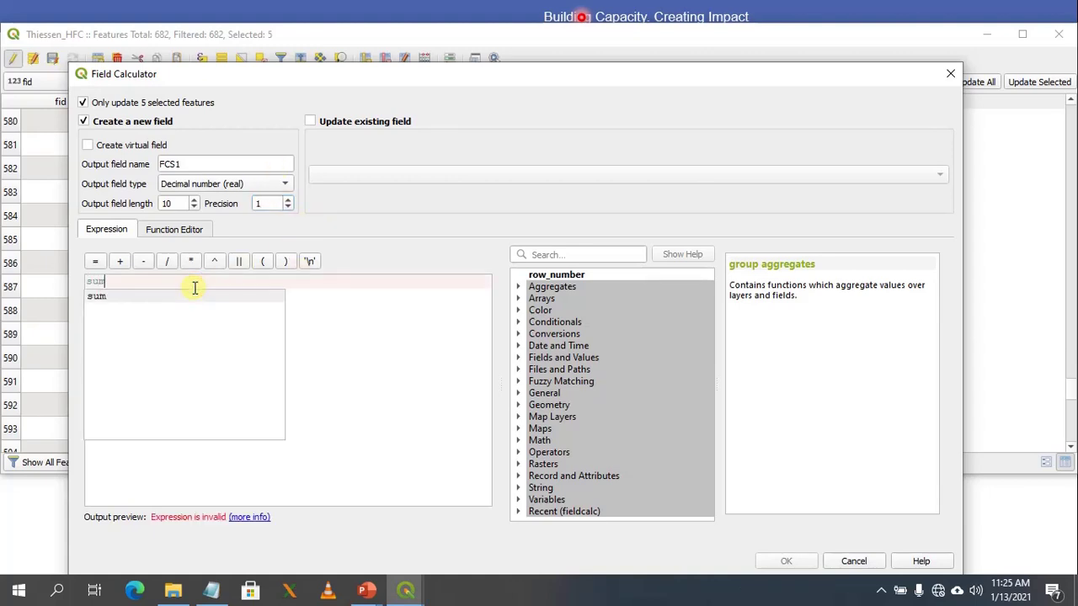
text(()
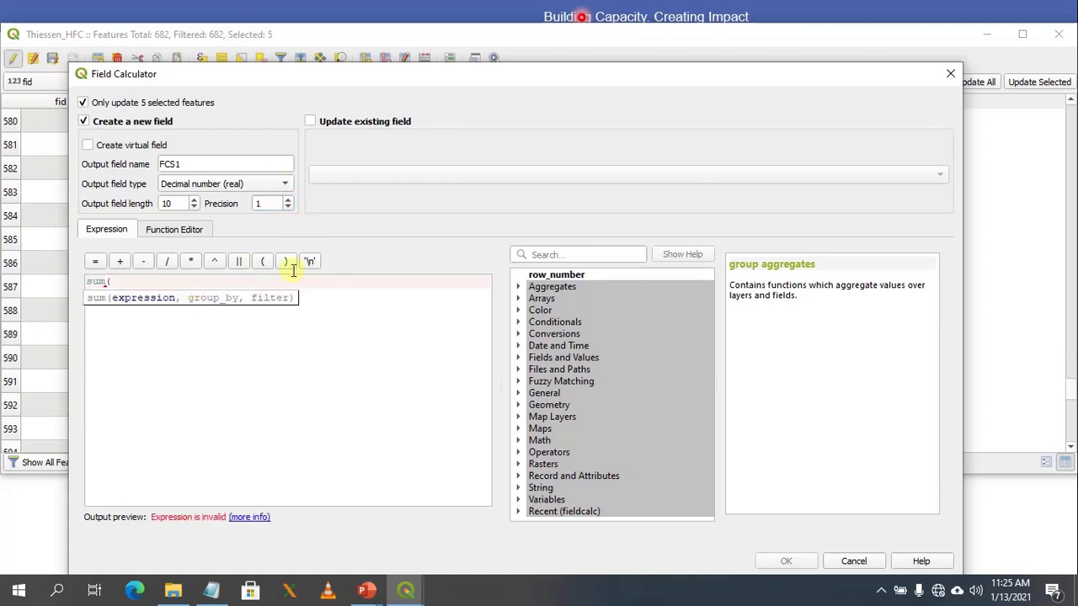
click(519, 358)
drag(707, 355, 703, 476)
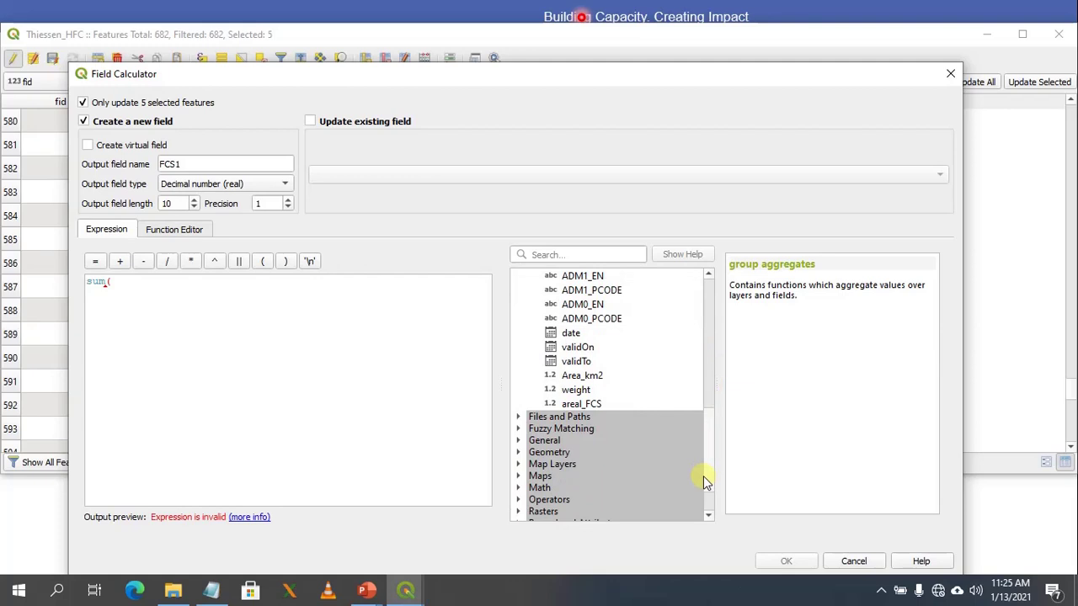
double_click(573, 405)
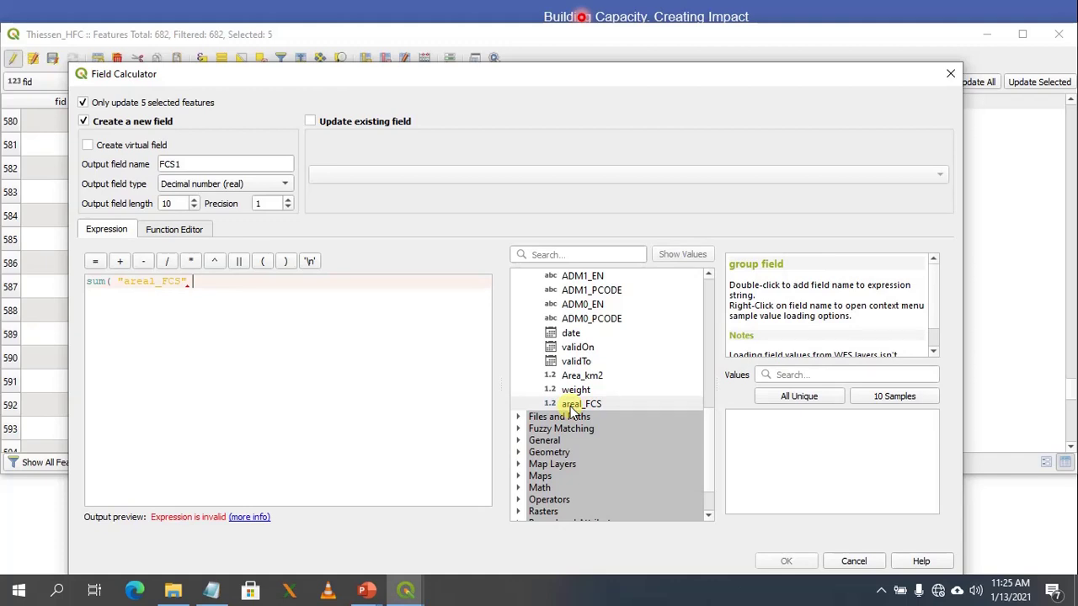
text(,group_by:=)
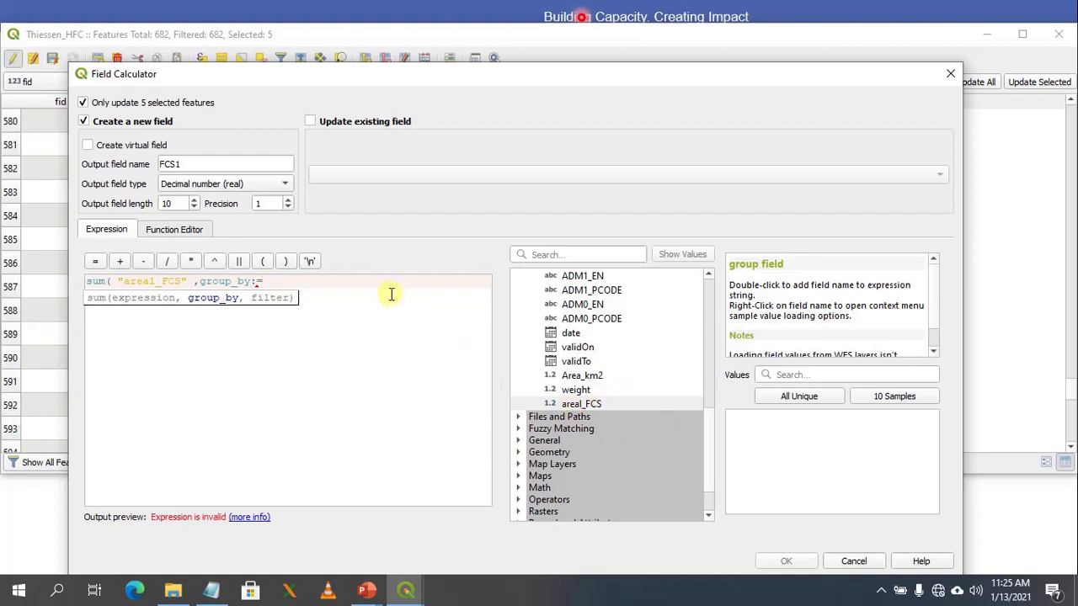
click(709, 275)
click(709, 276)
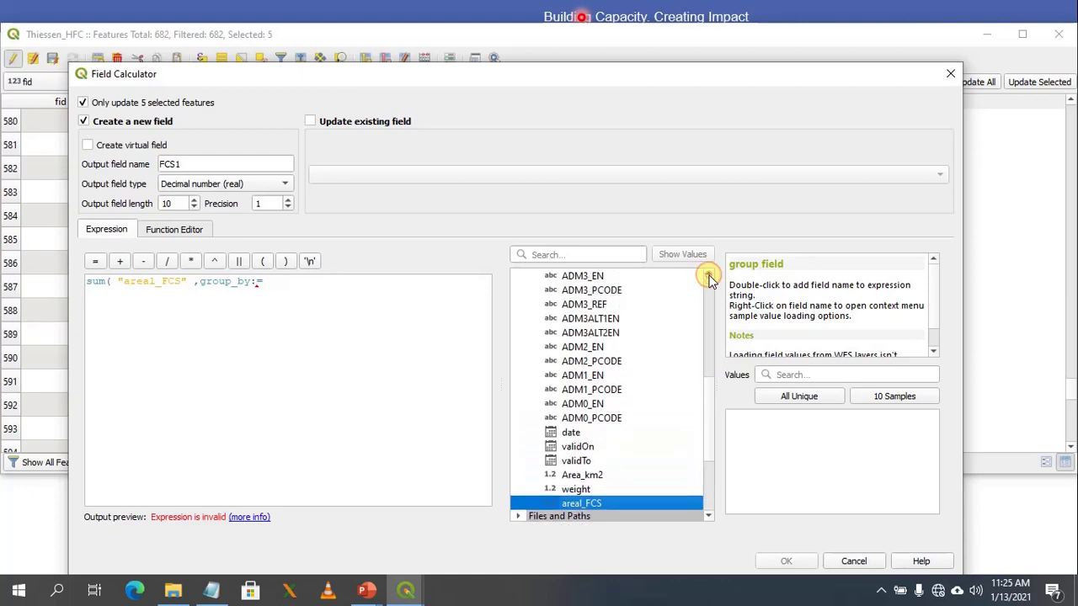
double_click(581, 276)
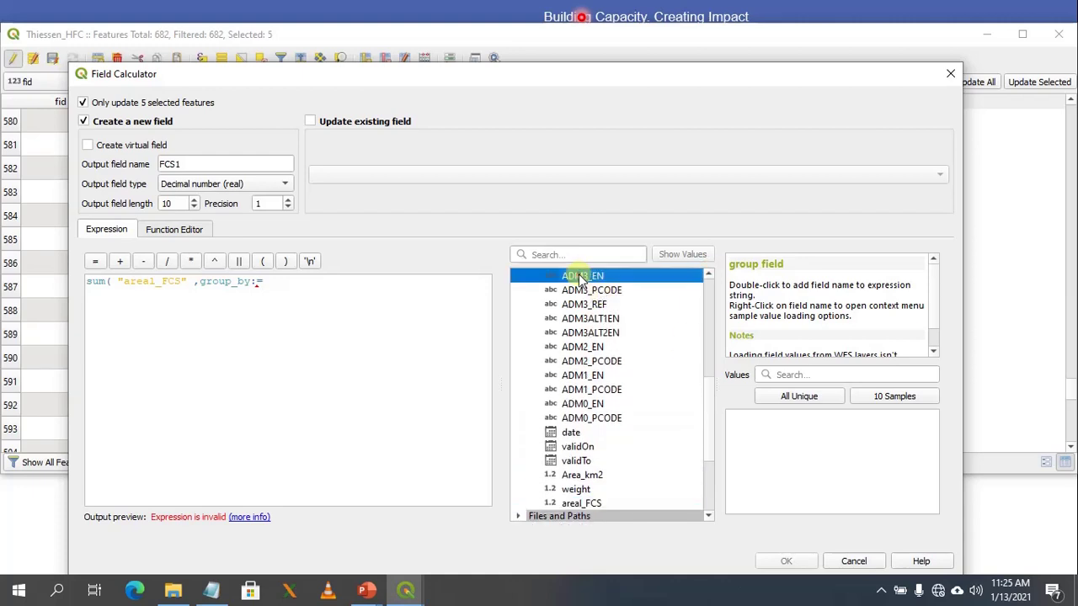
text())
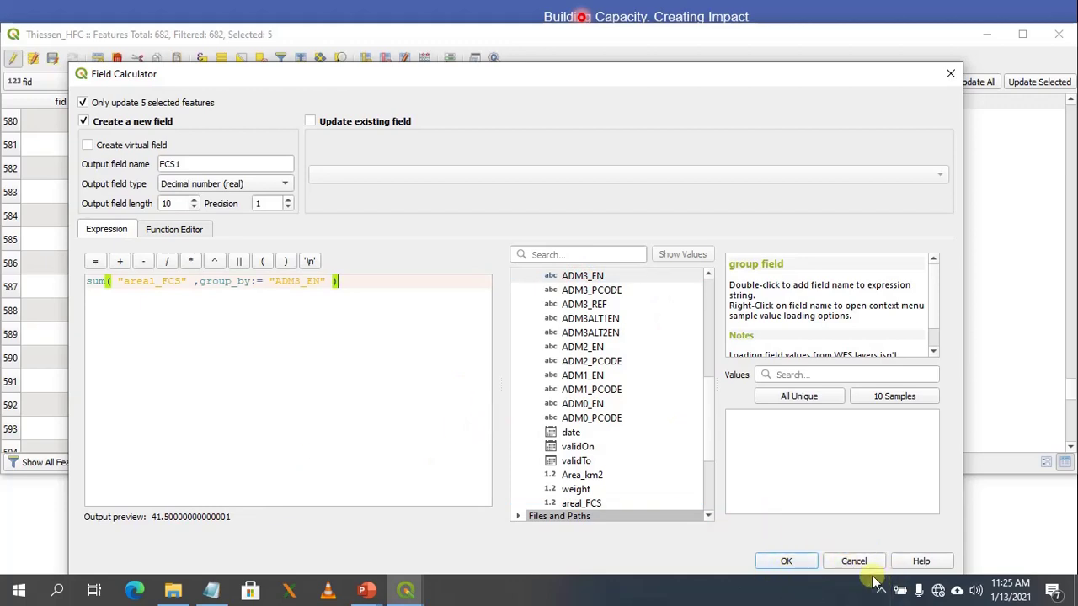
click(787, 561)
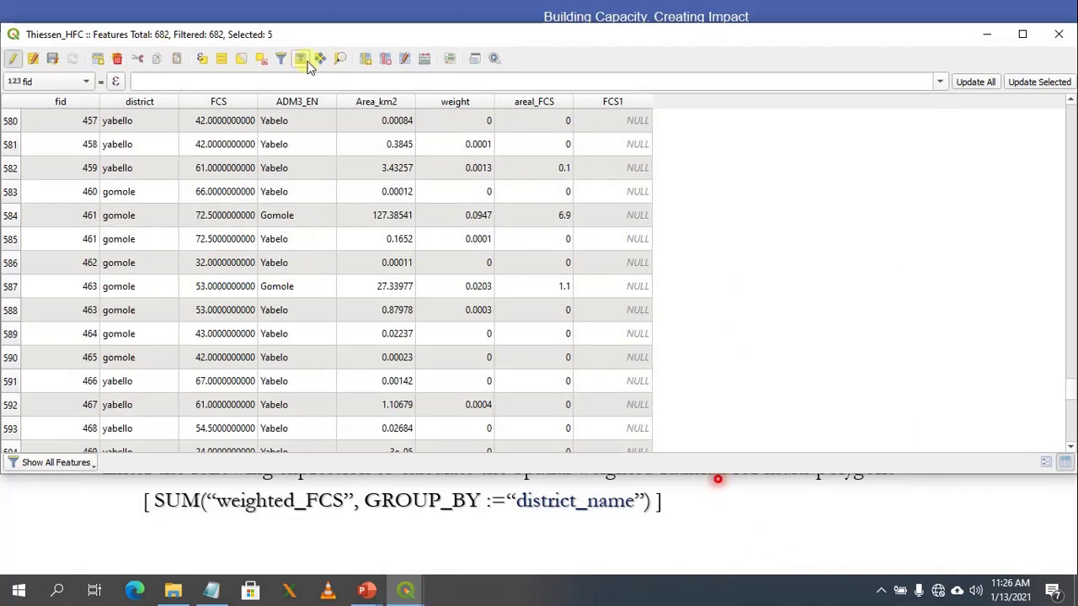
Deselect all features in the attribute table and set the field calculator to update the existing FCS1 field.
click(262, 59)
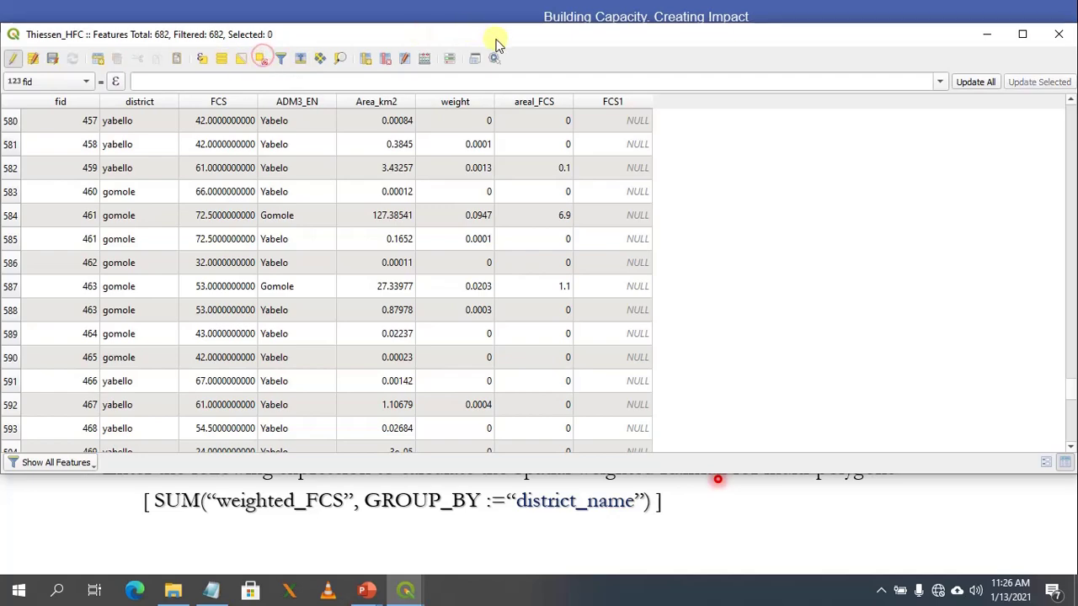
click(422, 60)
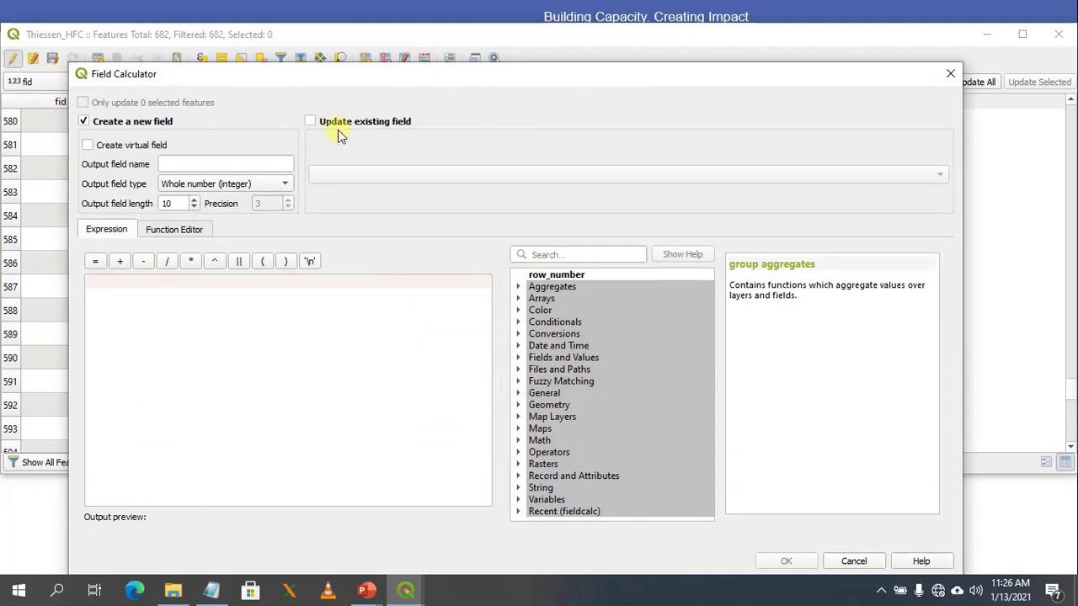
click(312, 123)
click(349, 173)
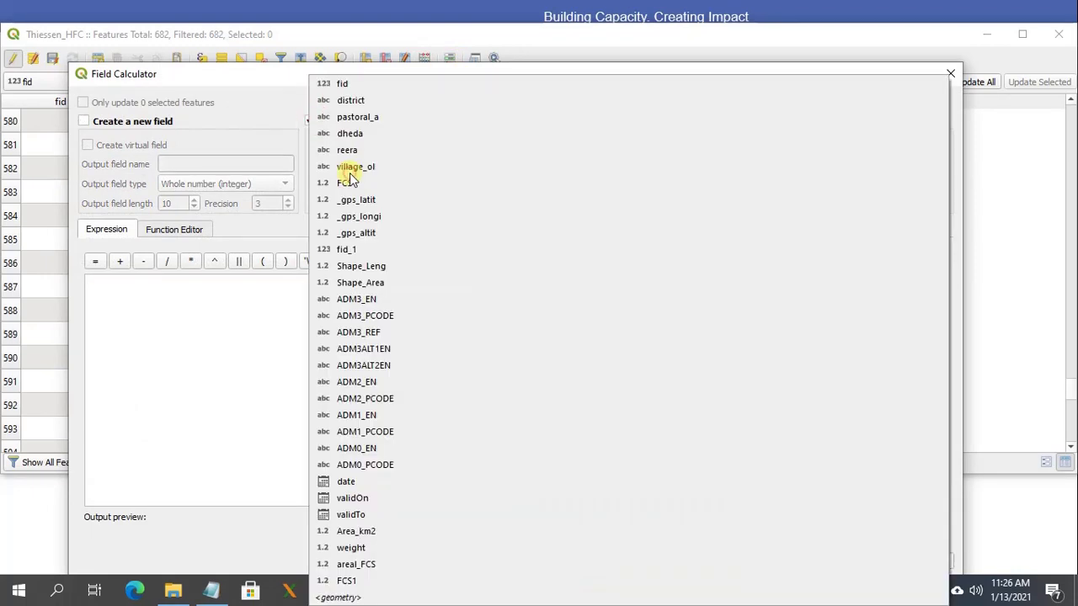
click(346, 581)
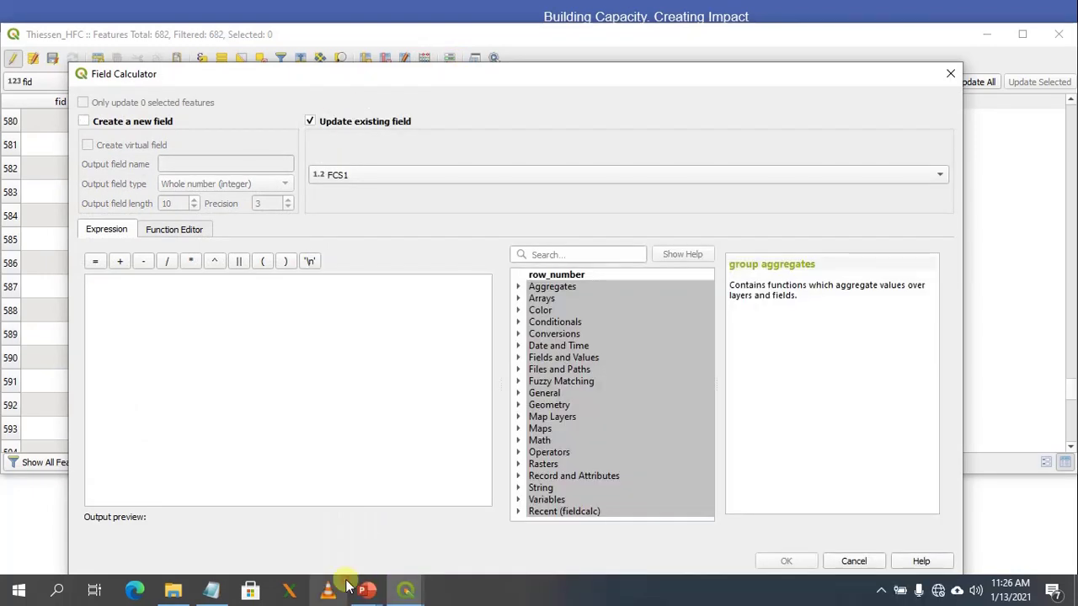
click(495, 180)
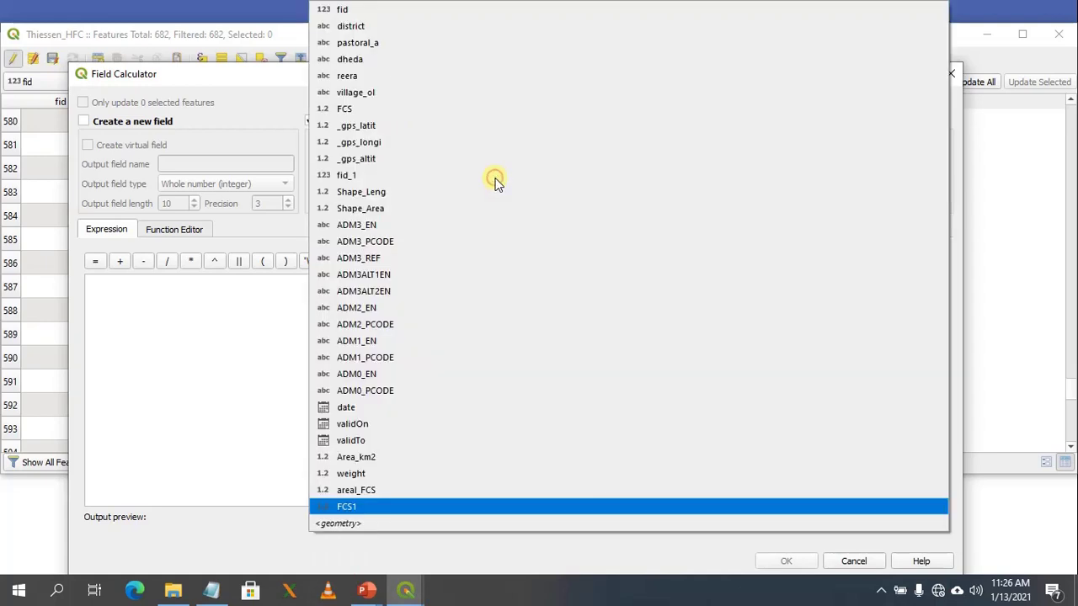
click(234, 338)
click(233, 336)
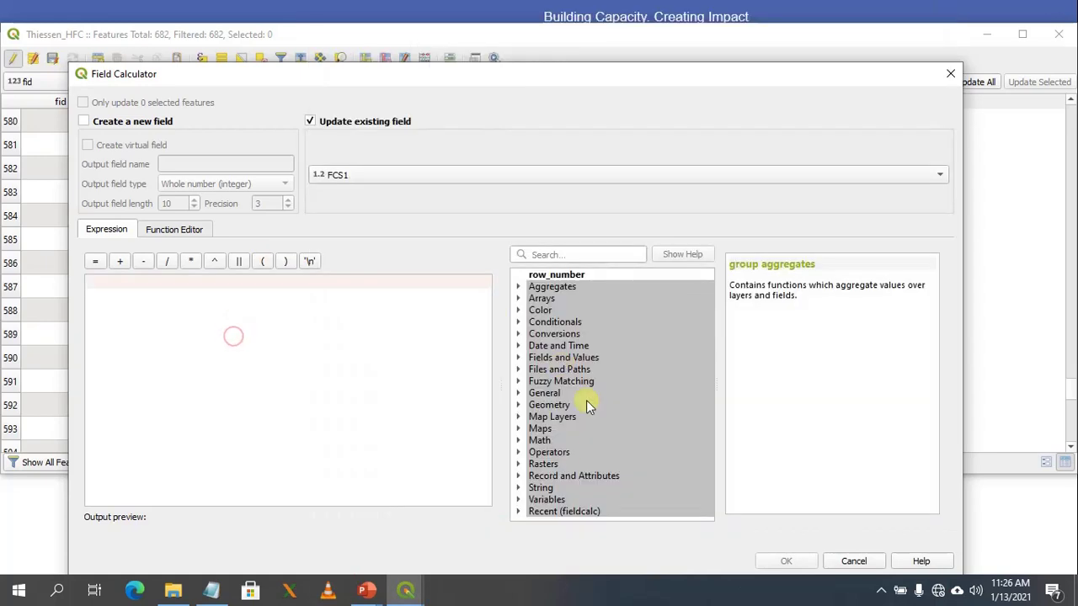
Fill FCS1 for all features with the recent expression sum( "areal_FCS" ,group_by:= "ADM3_EN" ).
click(519, 511)
click(708, 516)
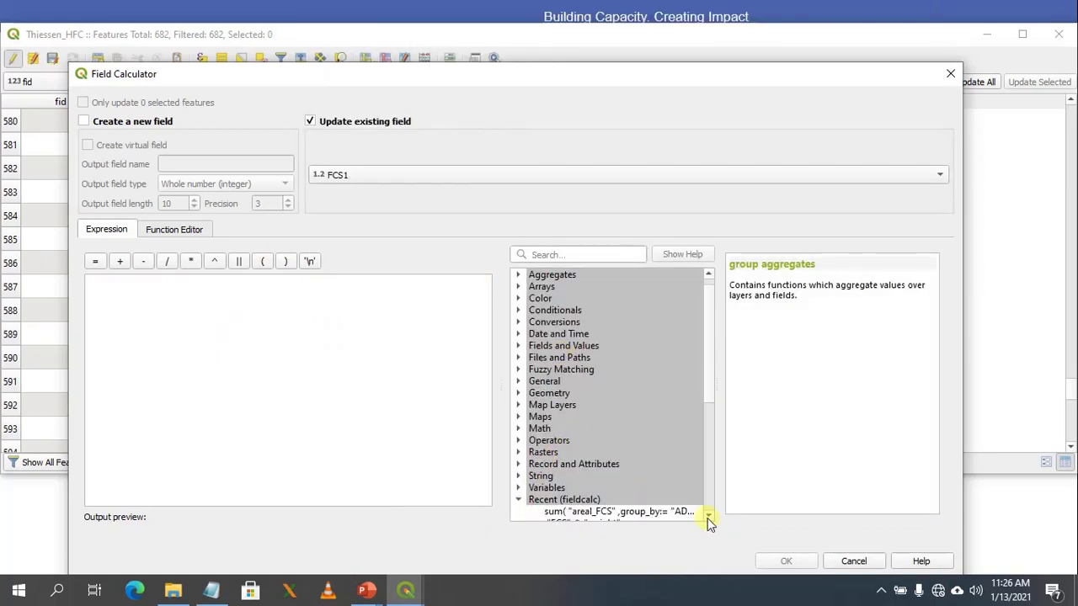
click(708, 516)
double_click(575, 477)
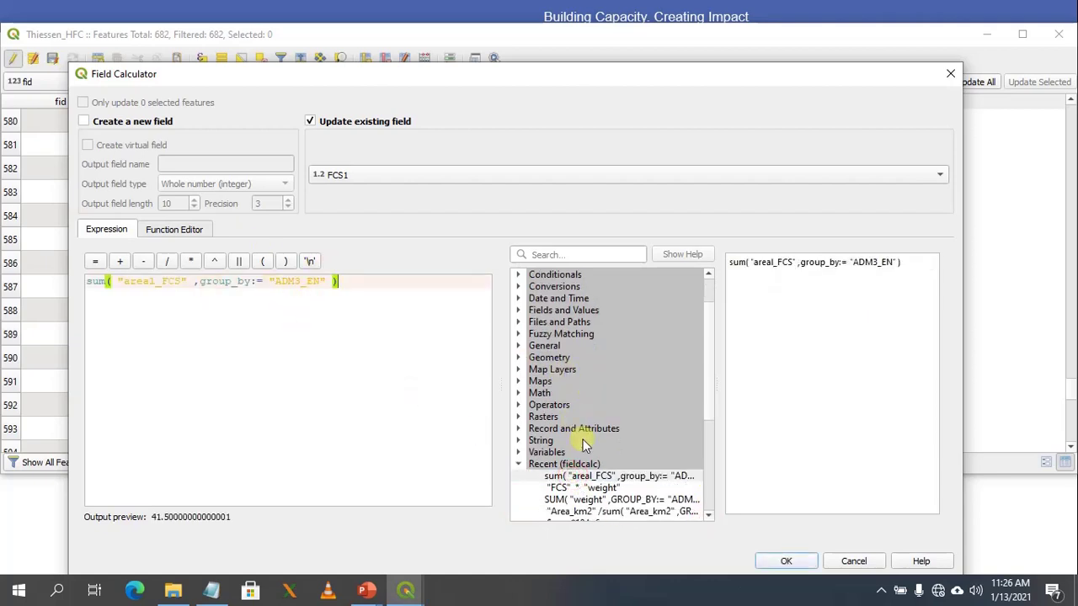
click(787, 562)
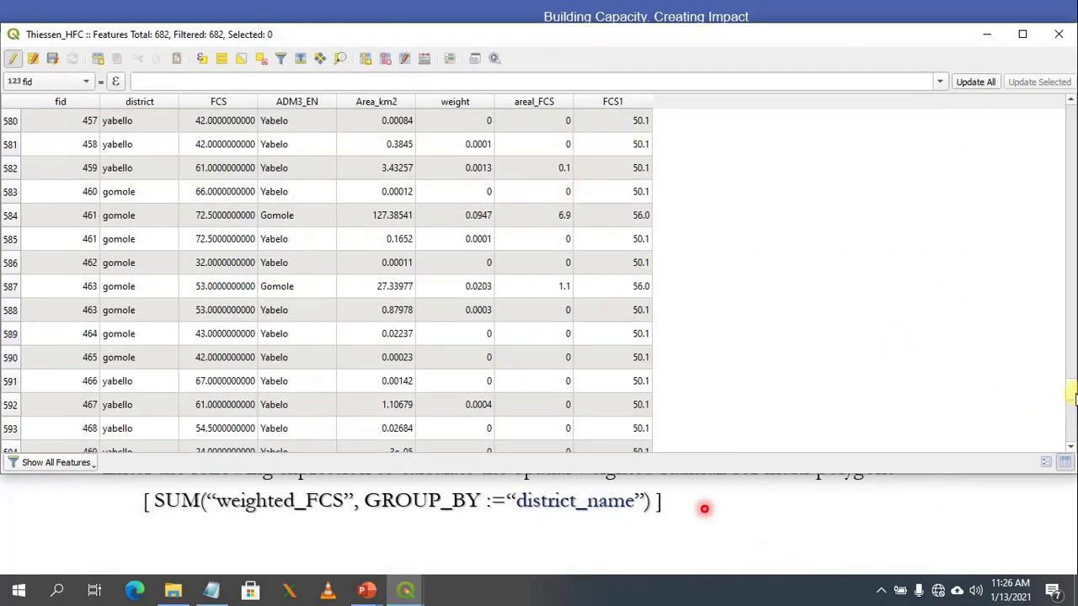
Check the FCS1 values down to the last row, return to the first row and select all rows of the attribute table.
drag(1072, 396, 1044, 457)
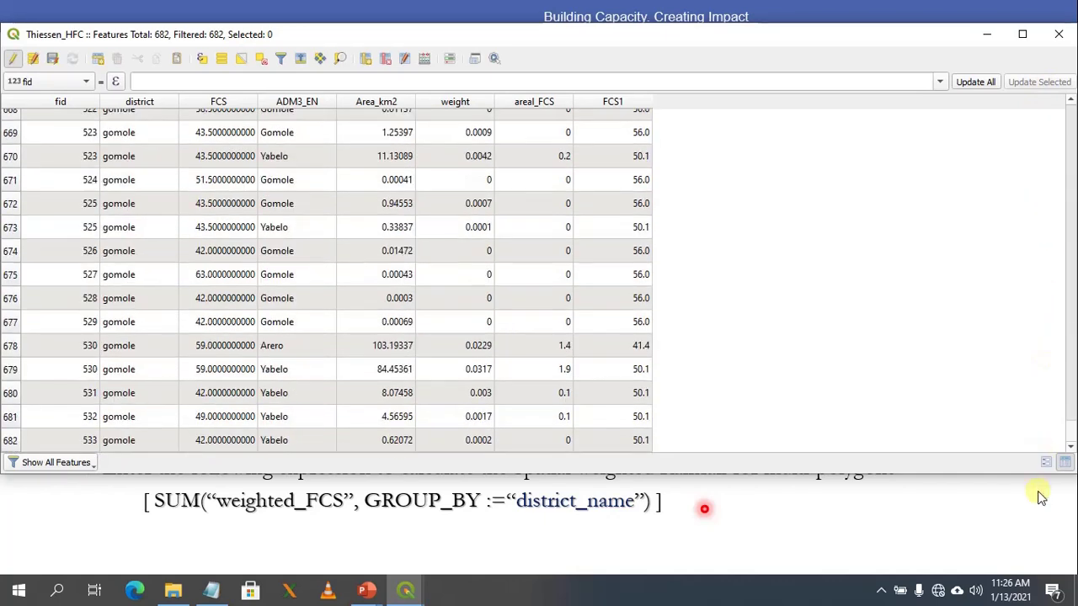
key(ctrl+Home)
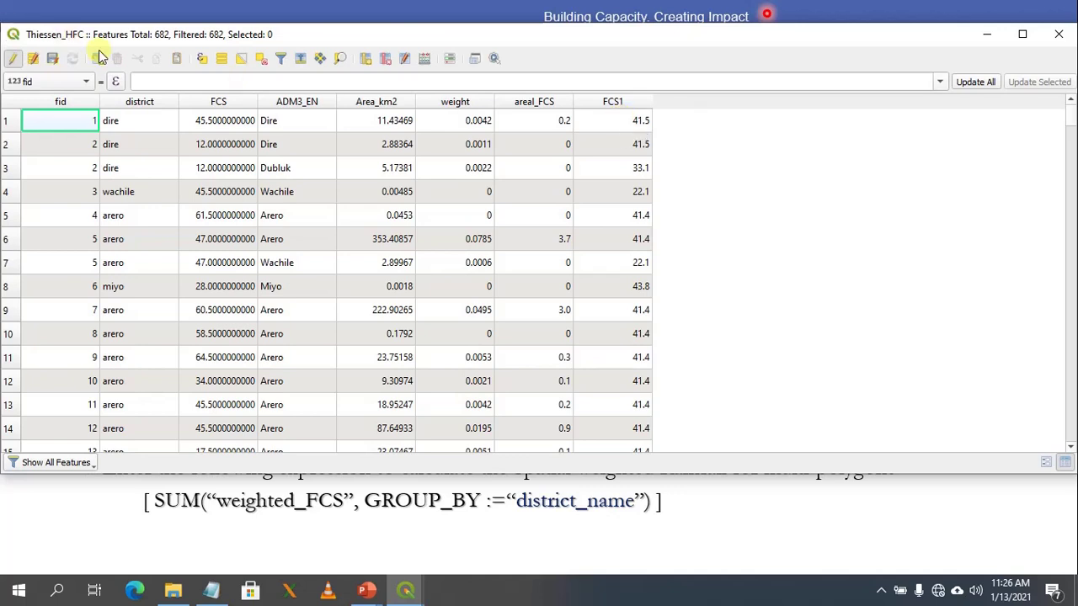
click(9, 105)
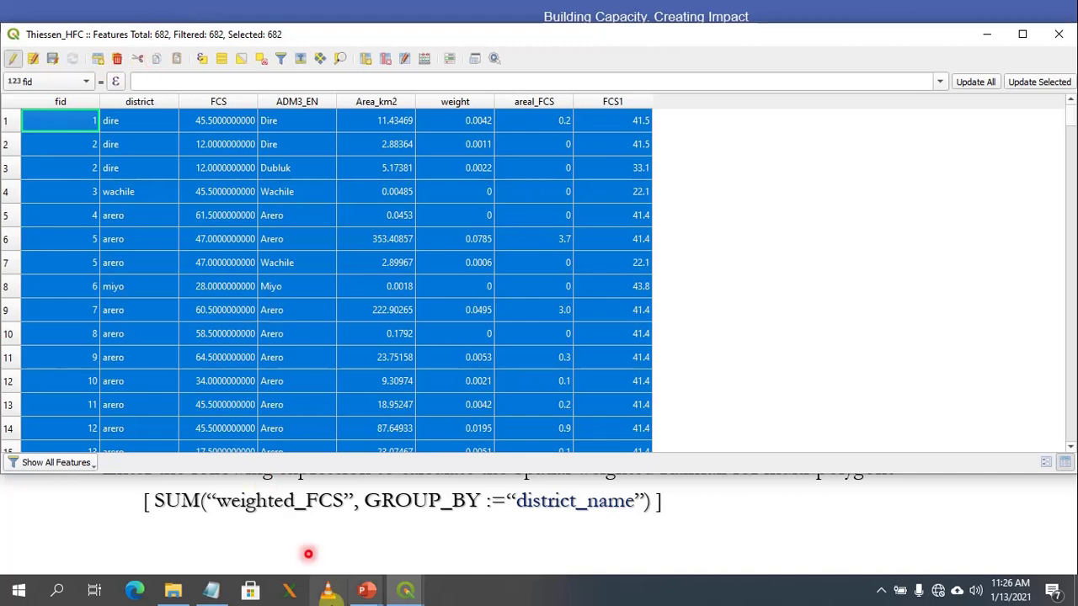
Search Windows for Excel and open the recent FCS workbook in it.
click(58, 591)
text(exc)
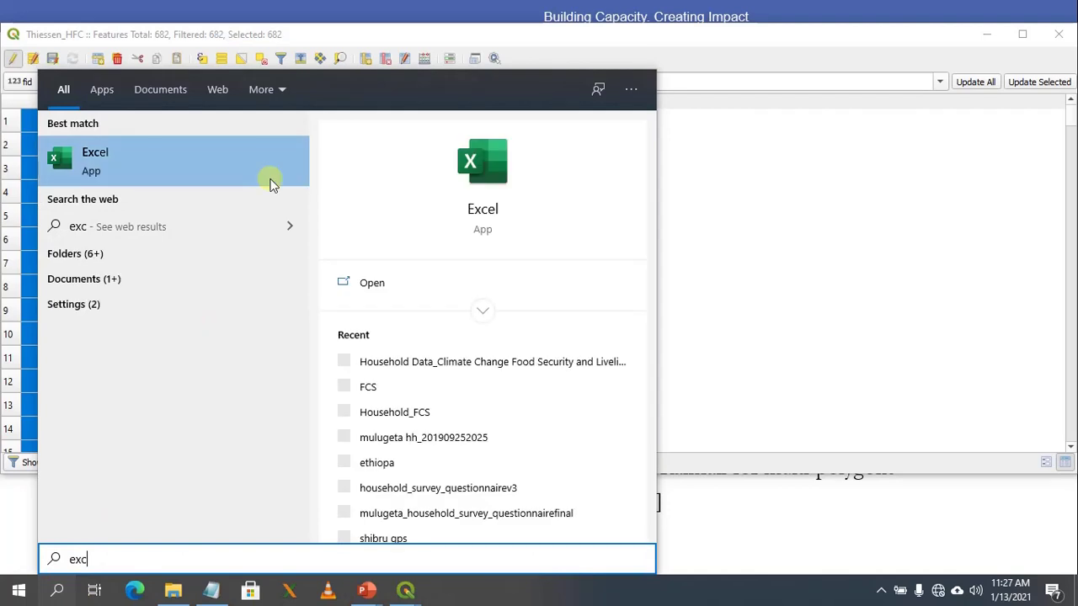
click(390, 393)
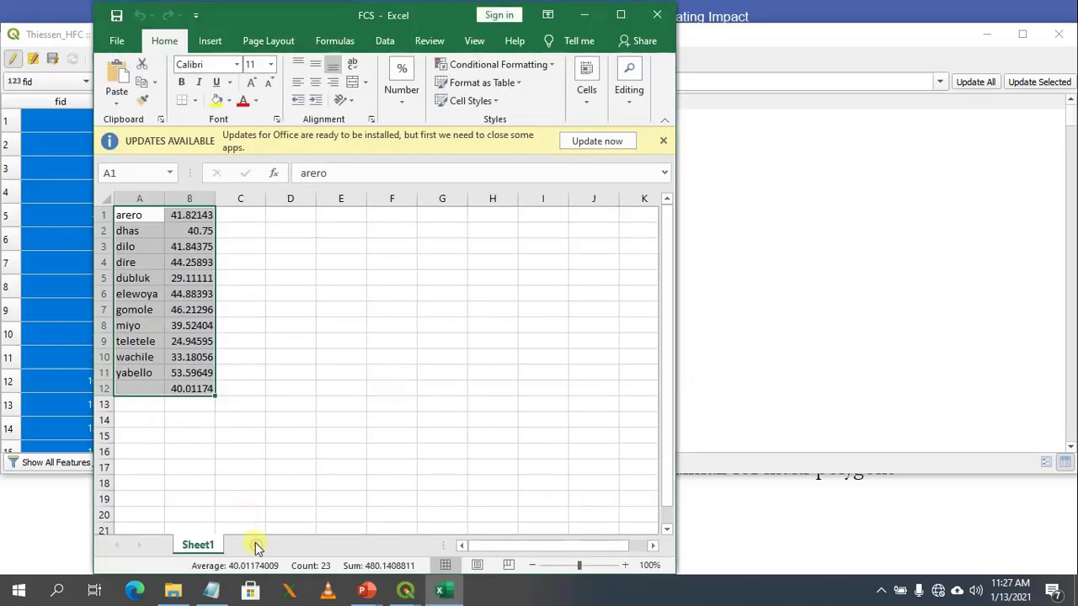
Add a new worksheet to the FCS workbook.
click(257, 546)
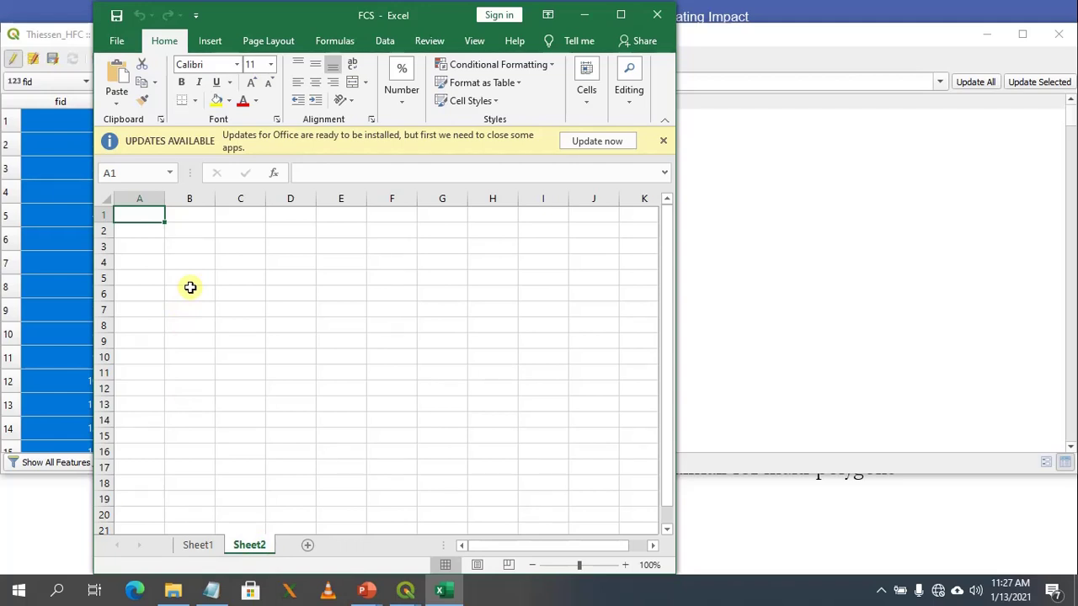
key(ctrl+v)
key(ctrl+z)
click(116, 101)
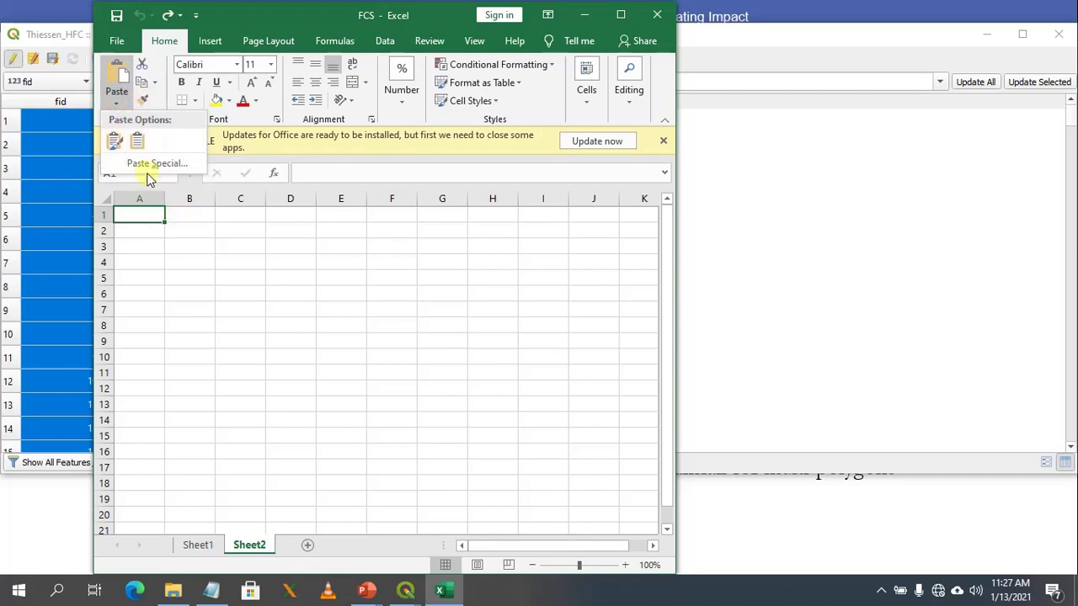
click(148, 164)
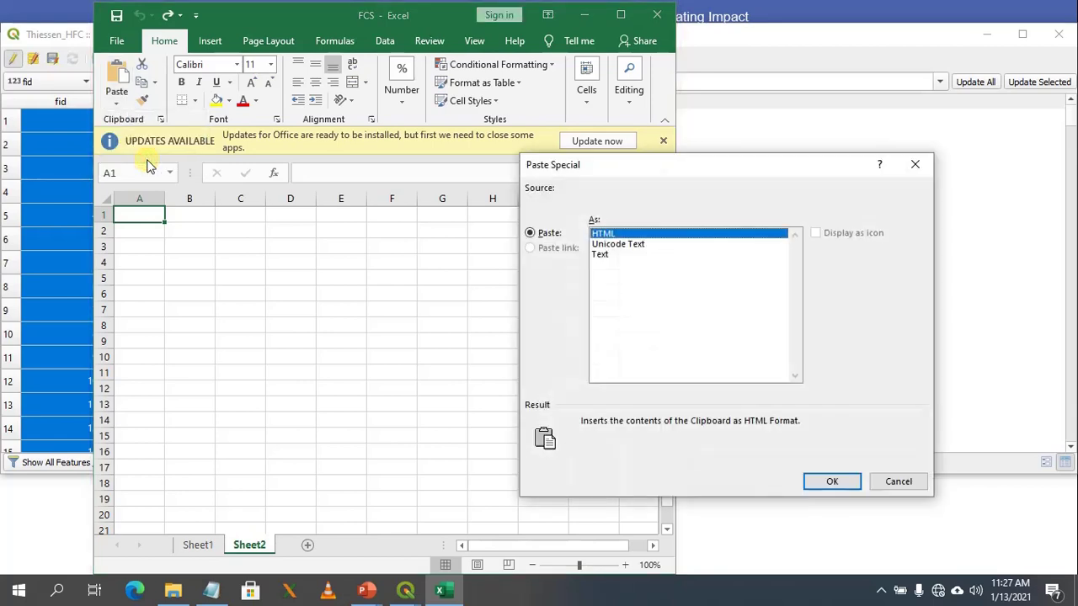
click(914, 165)
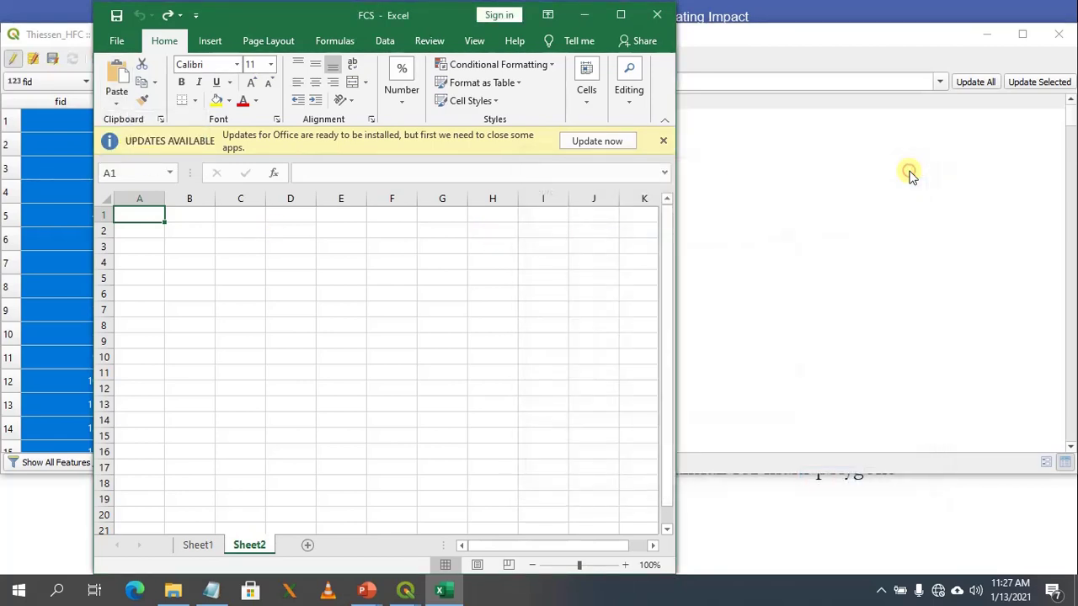
Maximize the workbook window and paste the copied attribute table at A1 of Sheet2, matching the destination formatting.
click(663, 141)
click(620, 15)
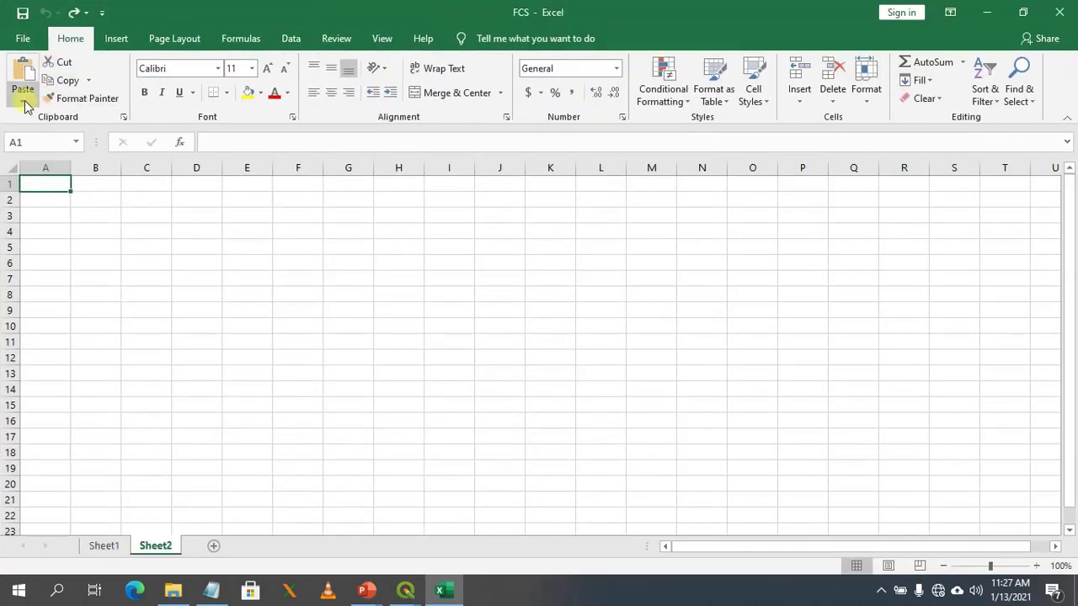
click(26, 104)
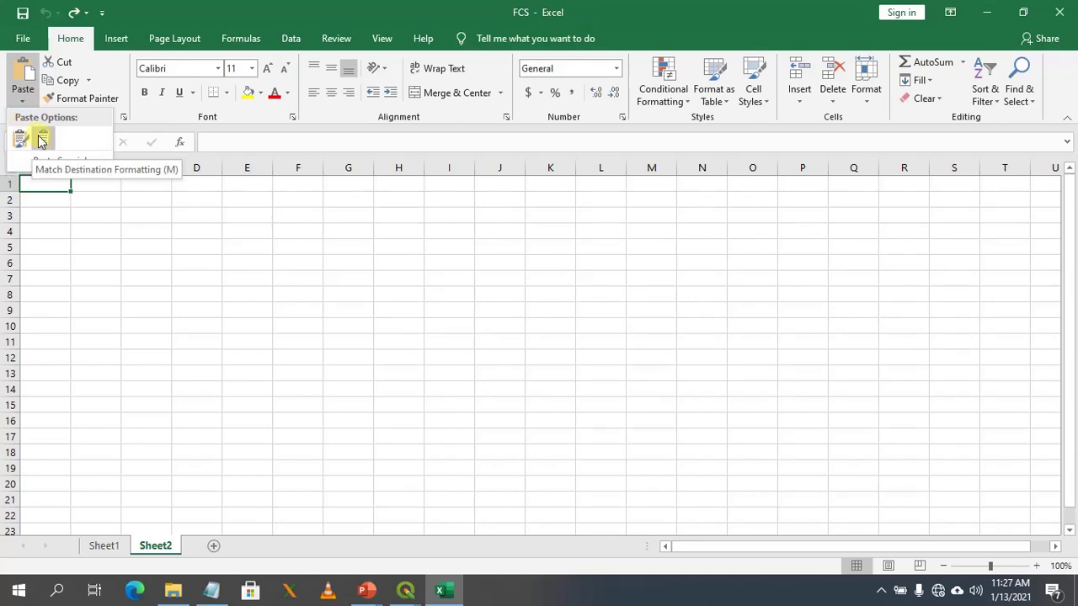
click(42, 139)
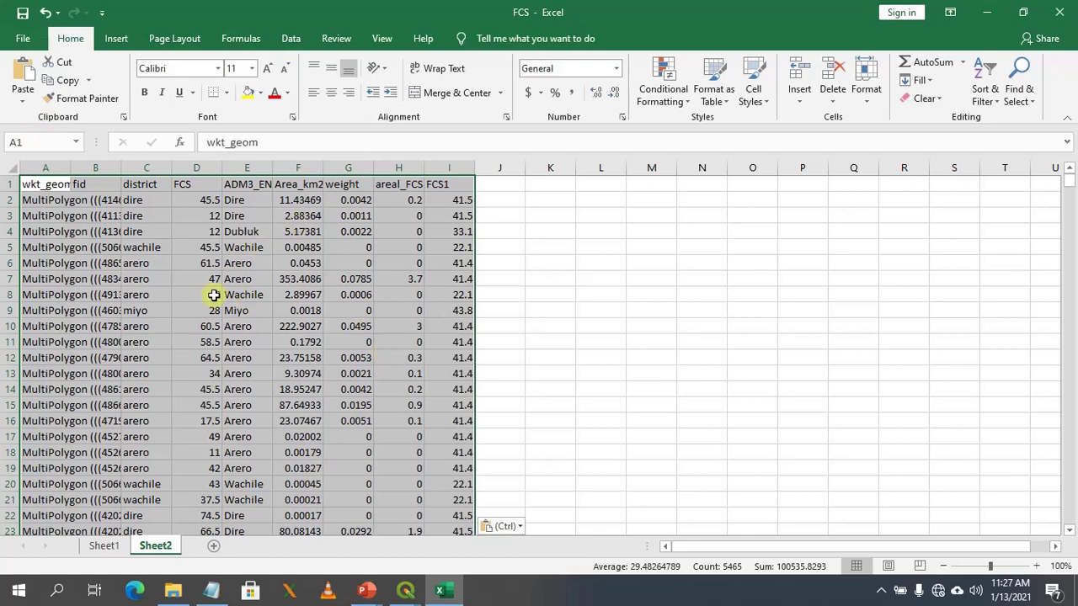
click(561, 452)
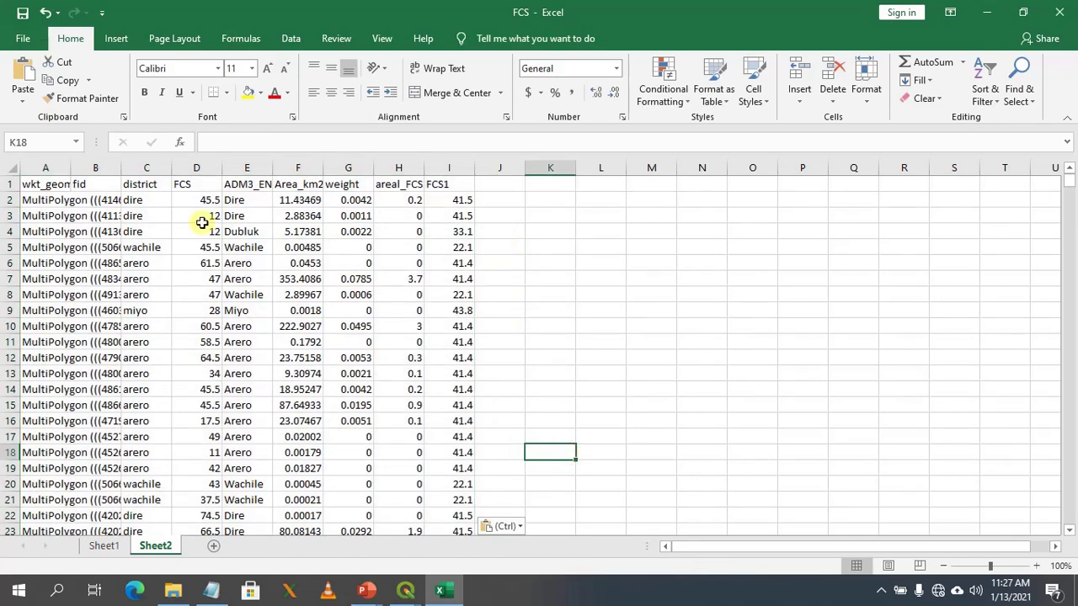
key(ctrl+a)
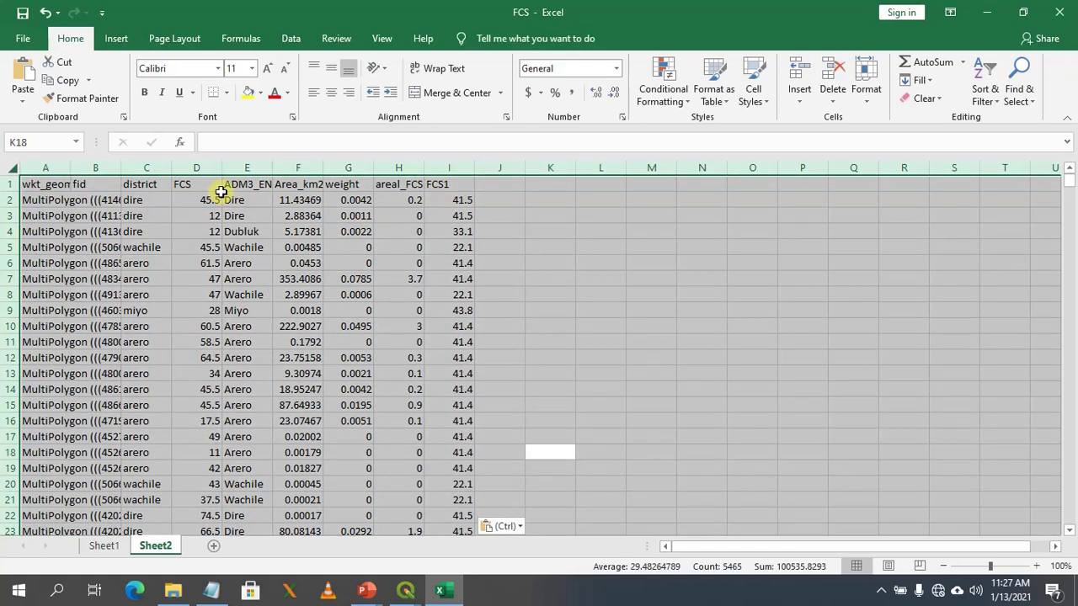
click(216, 197)
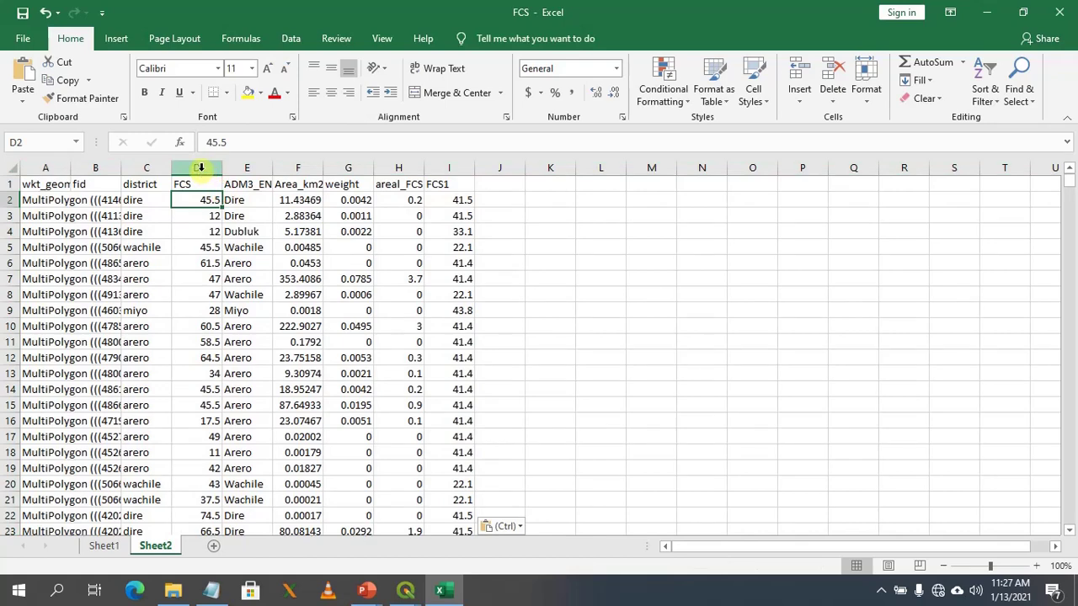
click(200, 170)
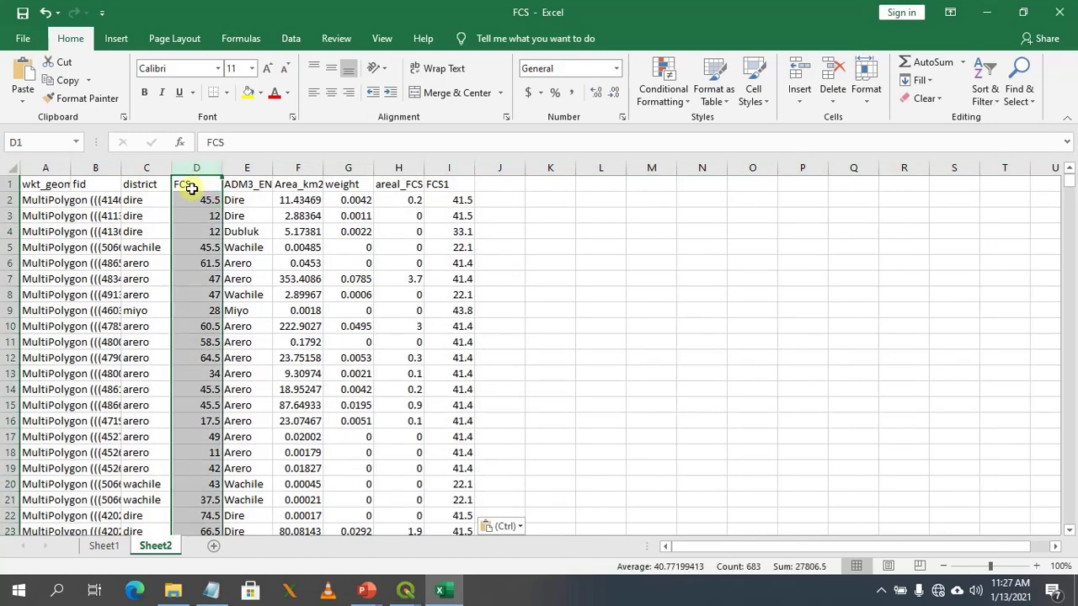
click(194, 187)
key(ctrl+shift+Down)
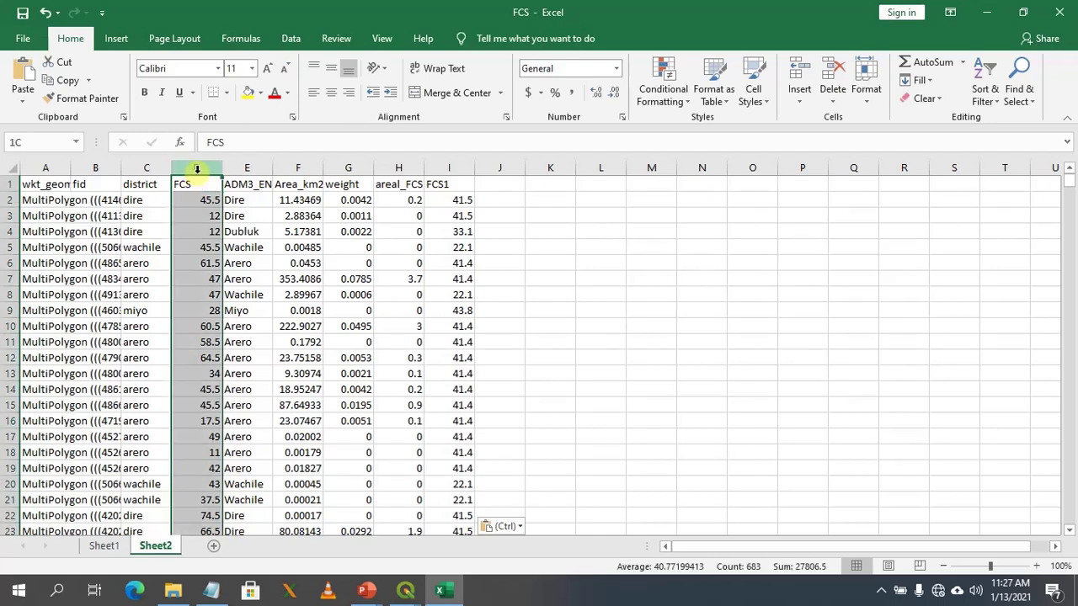
click(197, 186)
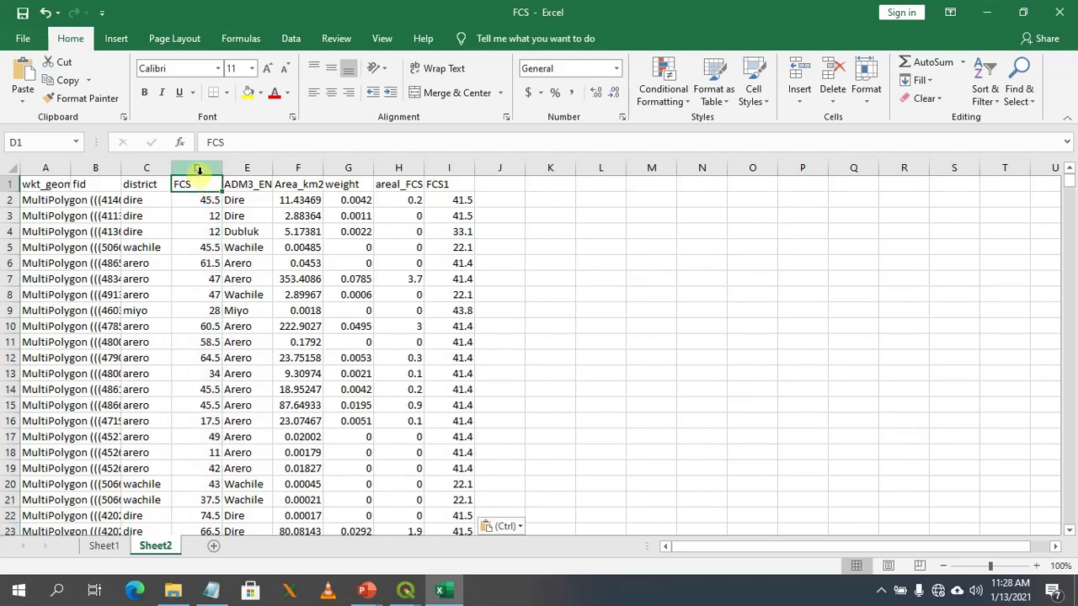
key(ctrl+shift+Down)
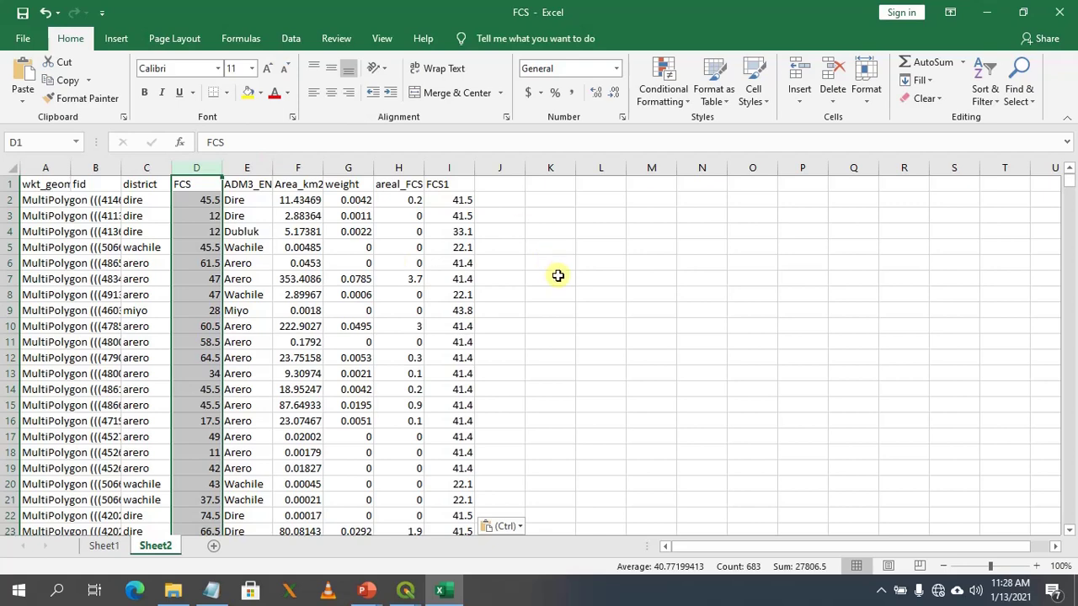
Create a PivotTable on a new worksheet from the full pasted data range A1:I683 of Sheet2.
click(28, 181)
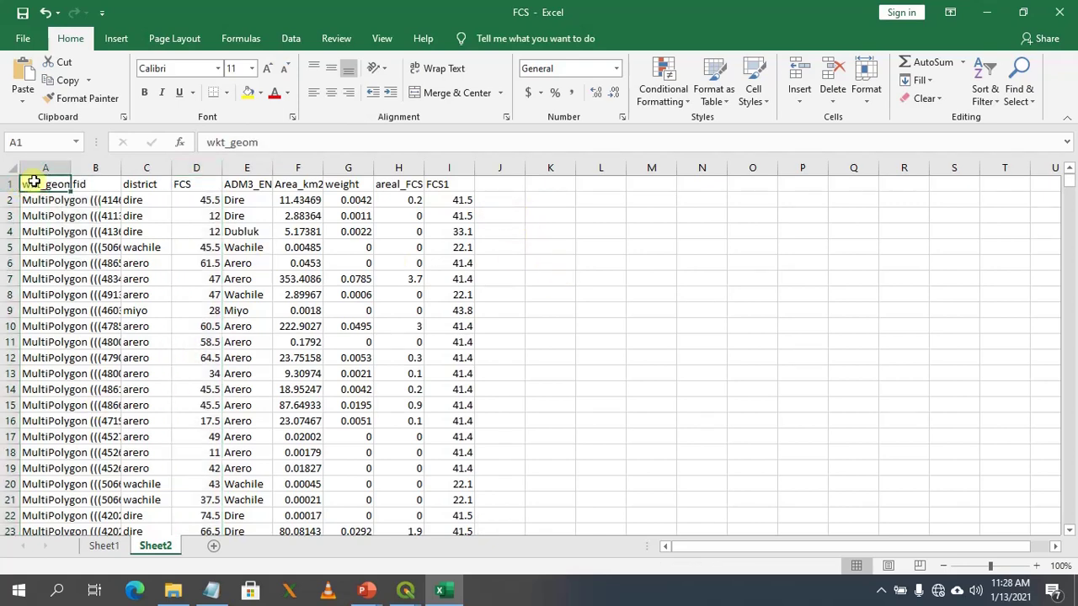
key(ctrl+shift+End)
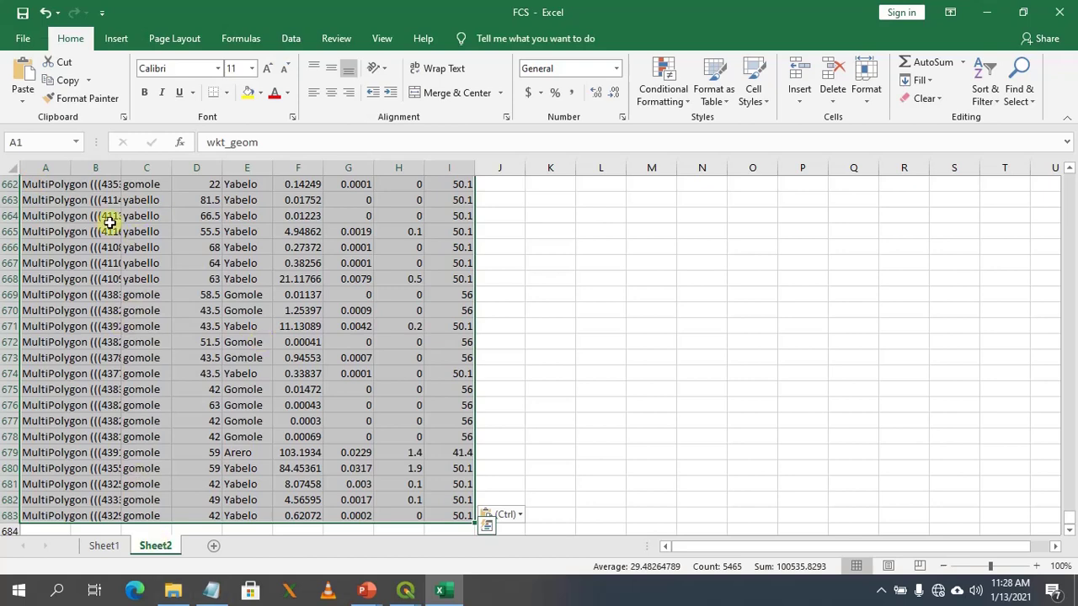
click(118, 40)
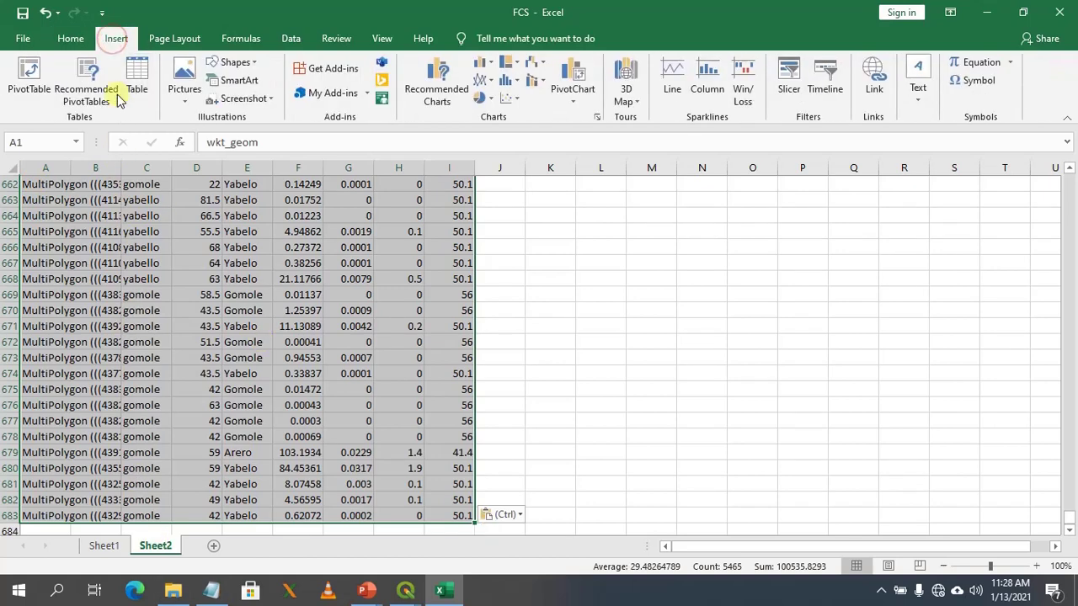
click(28, 75)
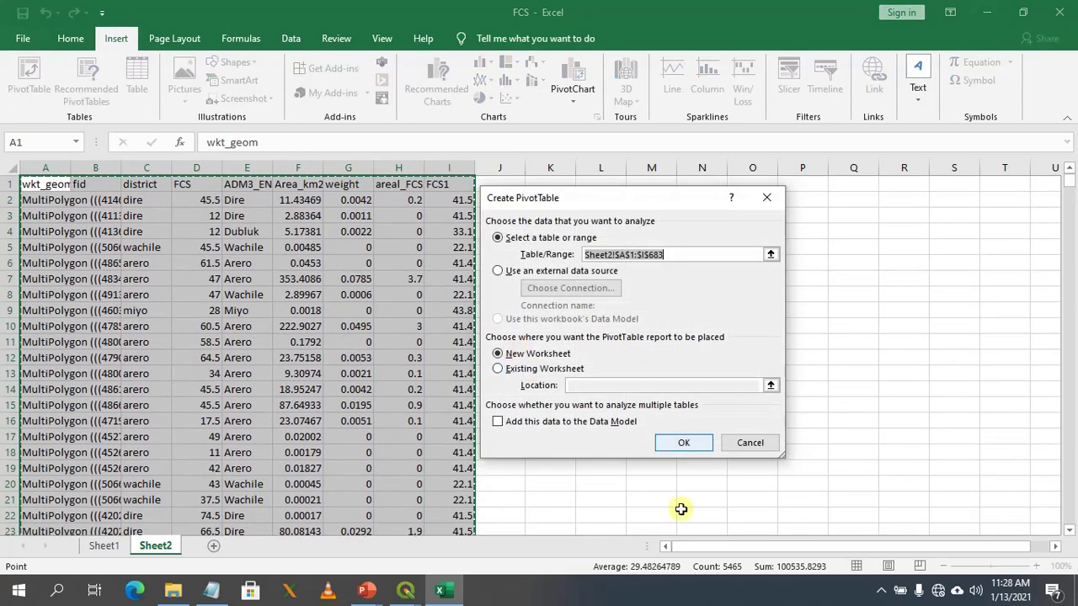
click(683, 444)
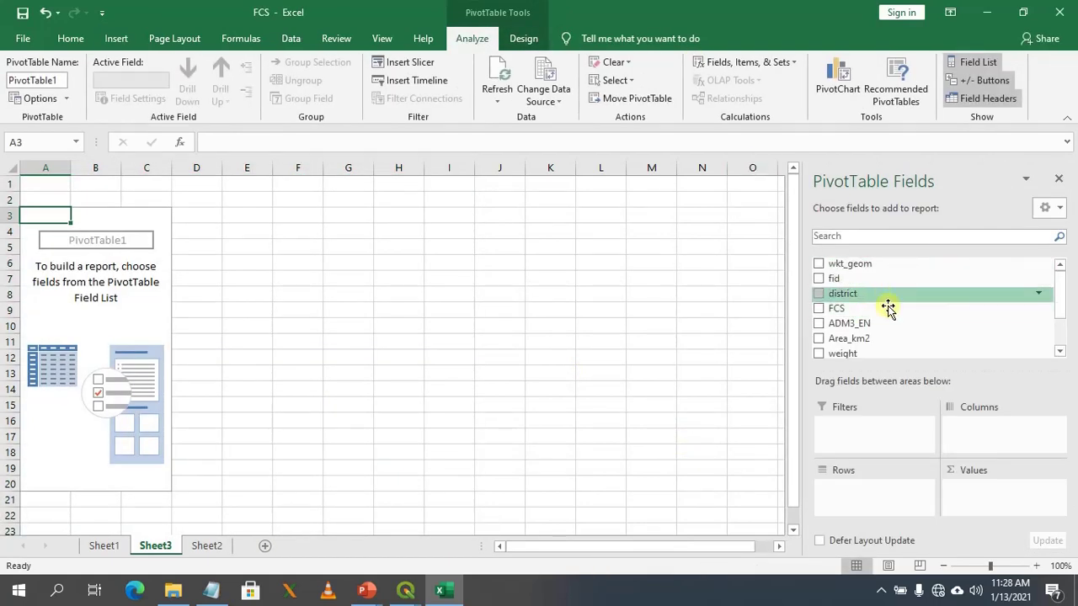
Build the PivotTable with ADM3_EN as the row field and FCS1 as the value field.
drag(1055, 314, 1056, 329)
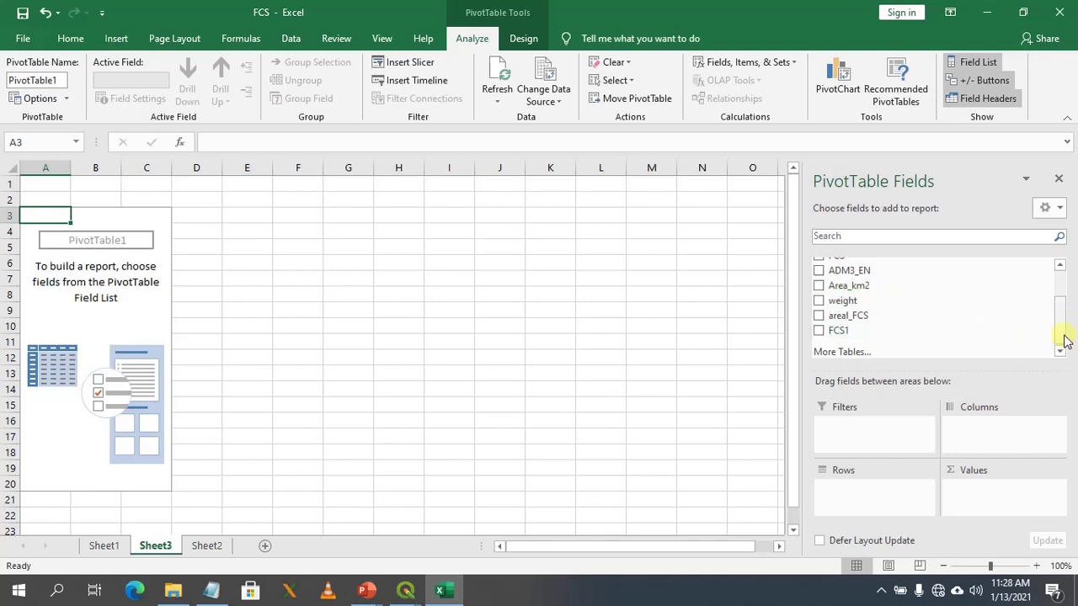
mouse_move(1064, 339)
mouse_down()
mouse_move(1061, 308)
mouse_move(1063, 337)
mouse_up()
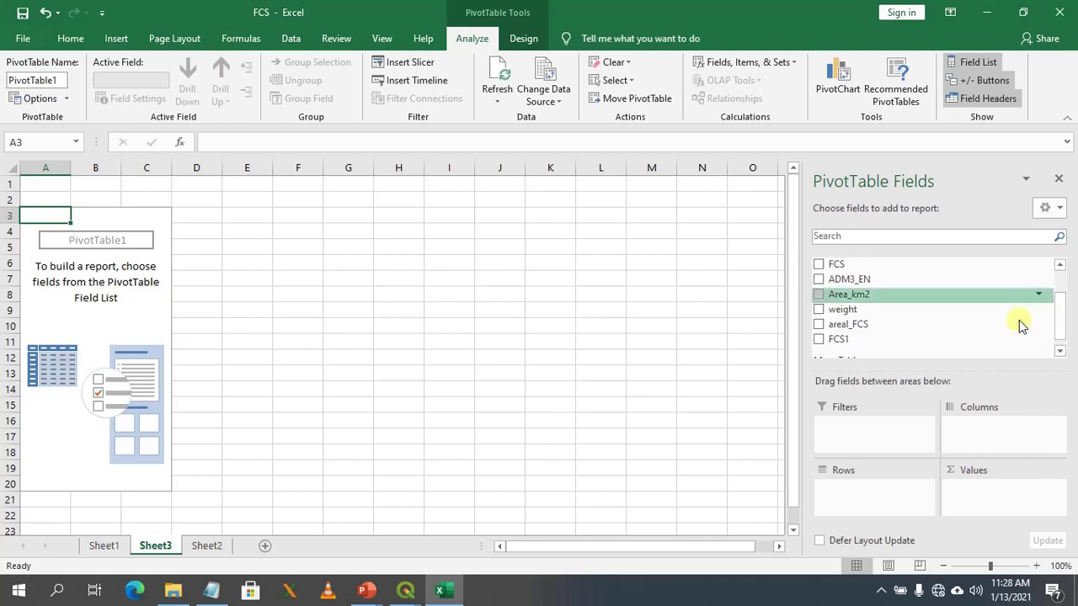
mouse_move(841, 503)
mouse_down()
mouse_move(847, 528)
mouse_move(847, 512)
mouse_up()
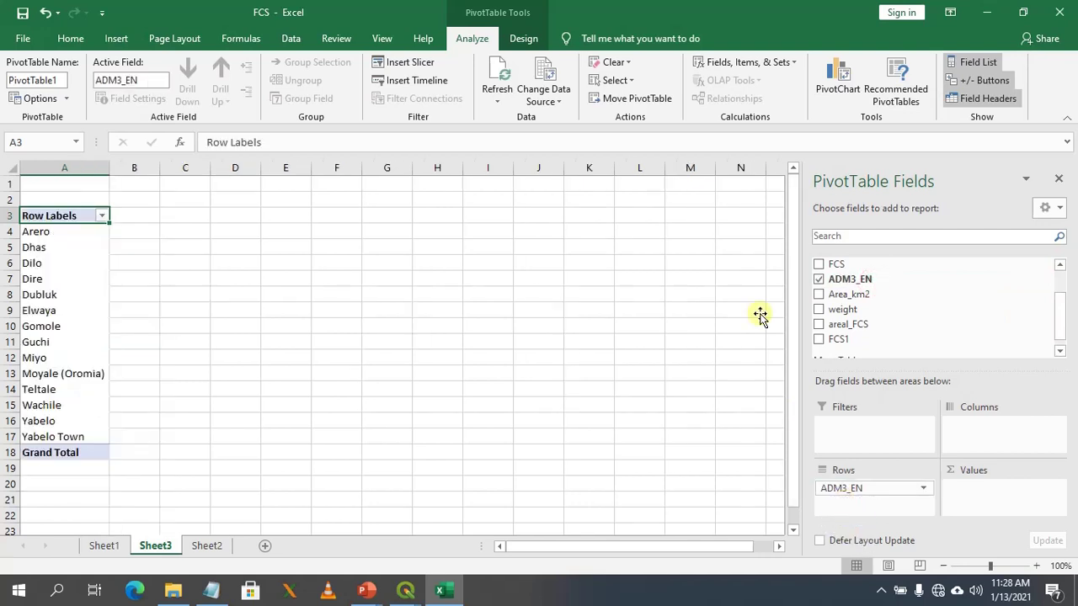
drag(842, 338, 982, 511)
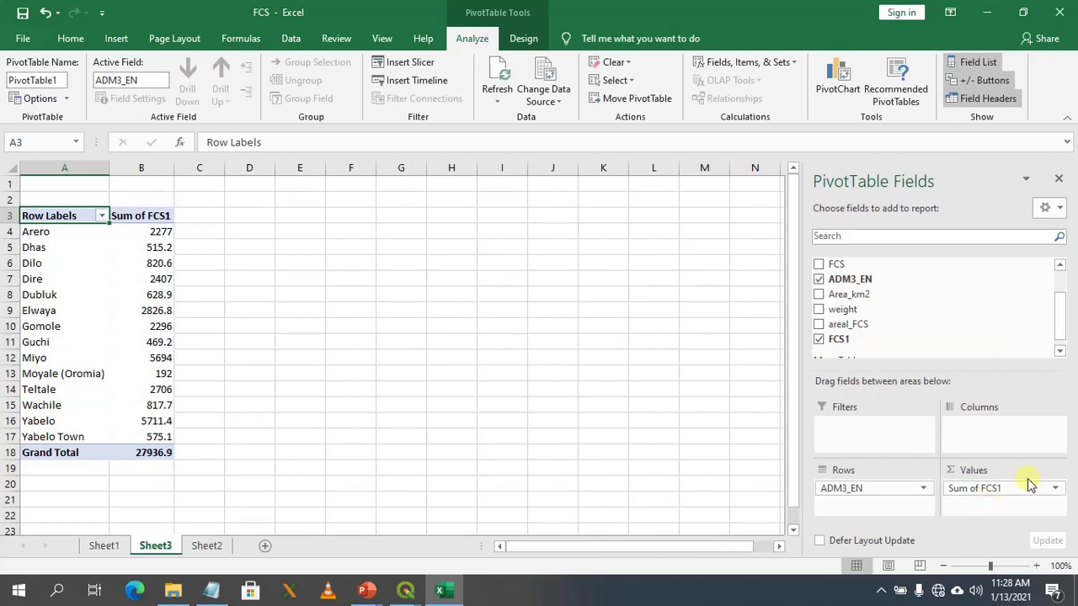
Summarize the FCS1 values in the PivotTable by Average.
click(1055, 489)
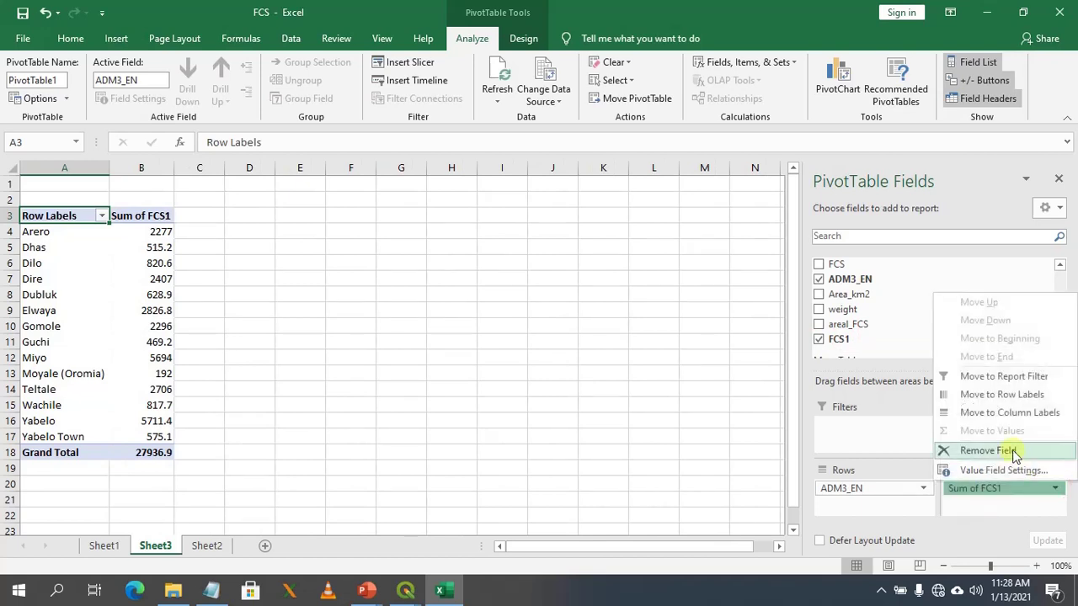
click(1002, 470)
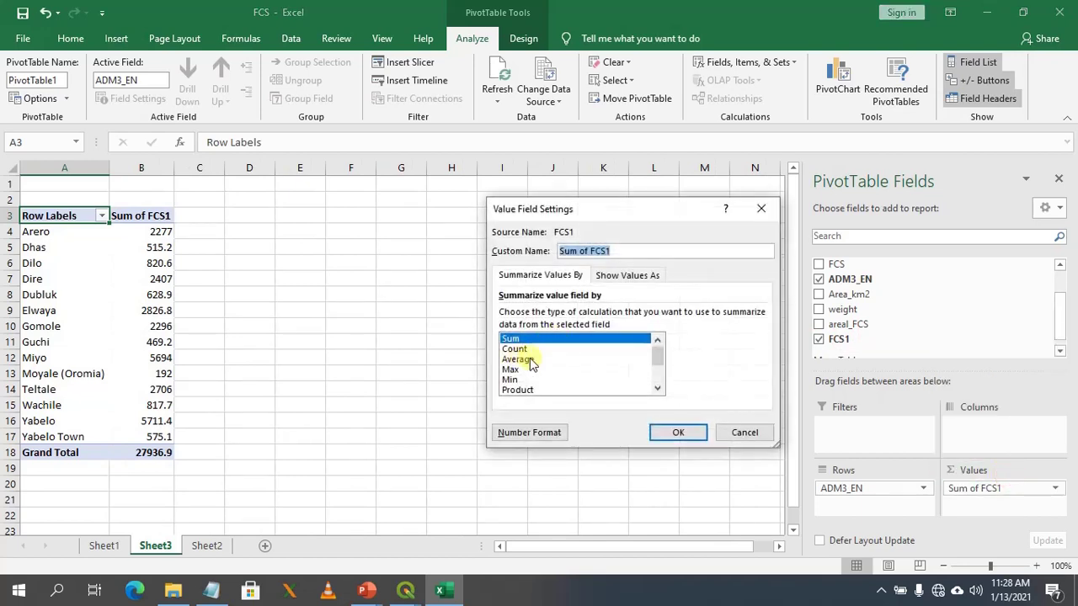
click(519, 360)
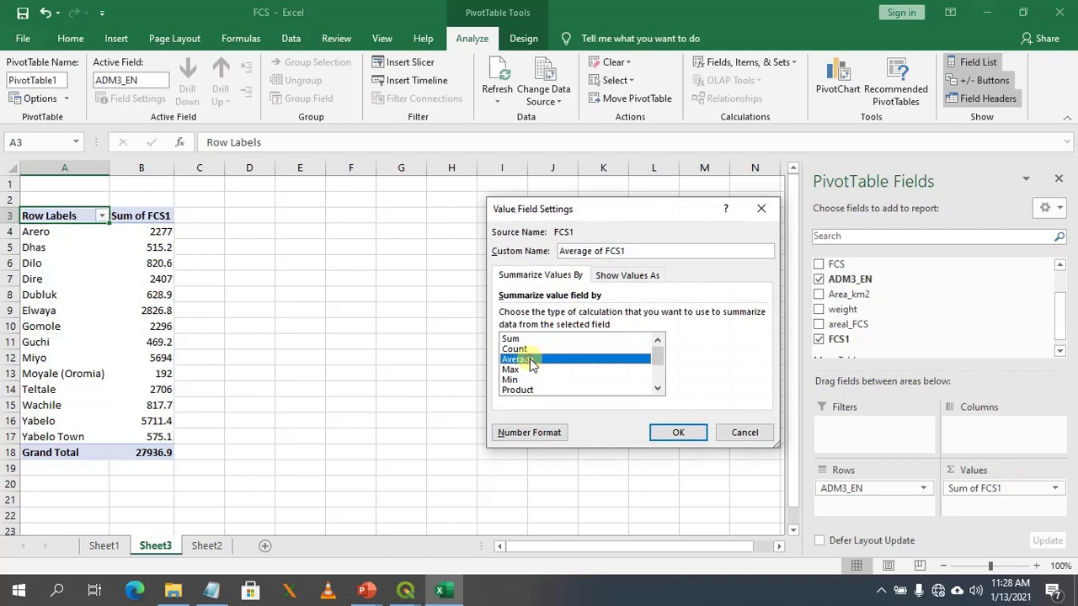
click(679, 433)
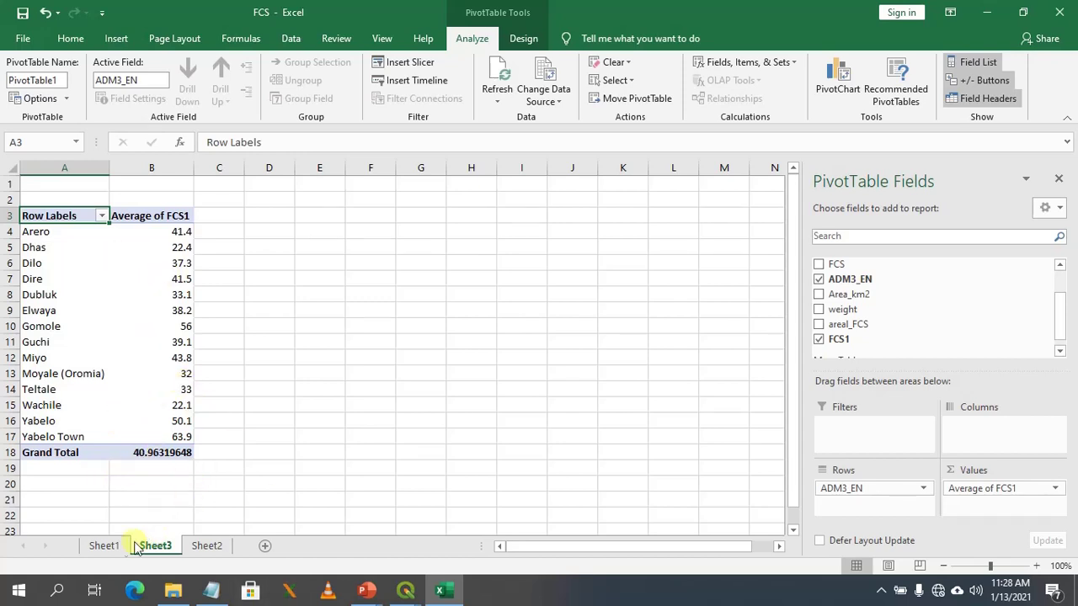
Compare the district scores in Sheet1 with the average FCS1 per district in the Sheet3 PivotTable.
click(105, 546)
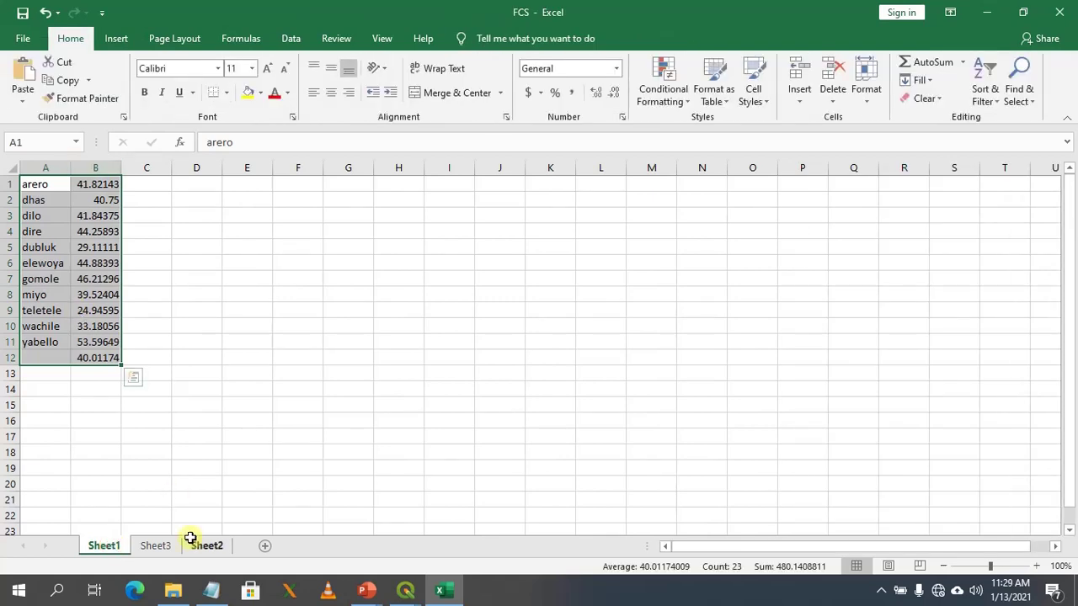
click(162, 545)
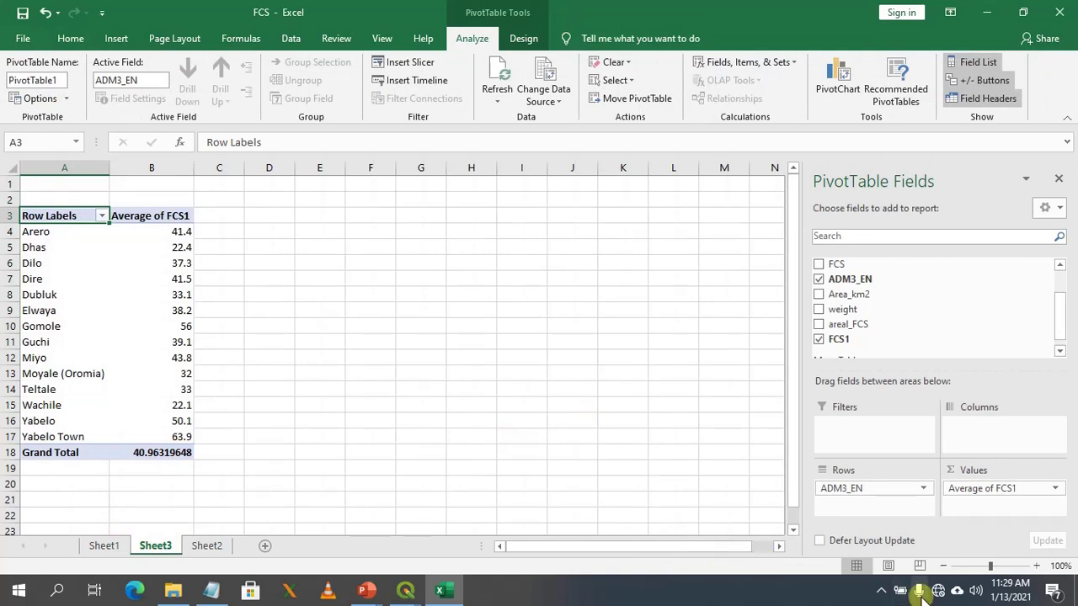
click(881, 591)
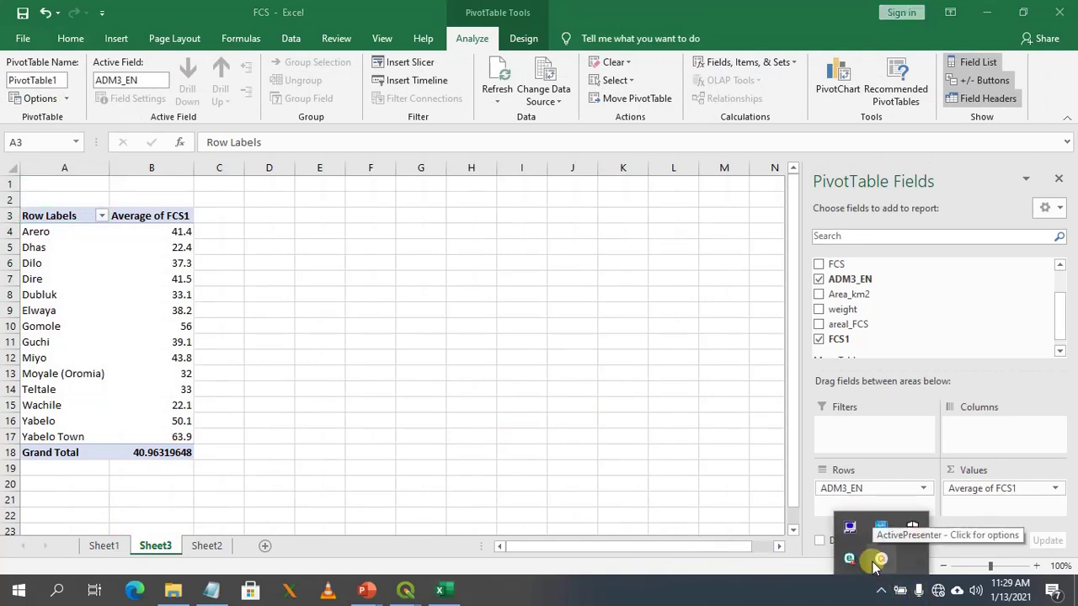
click(877, 562)
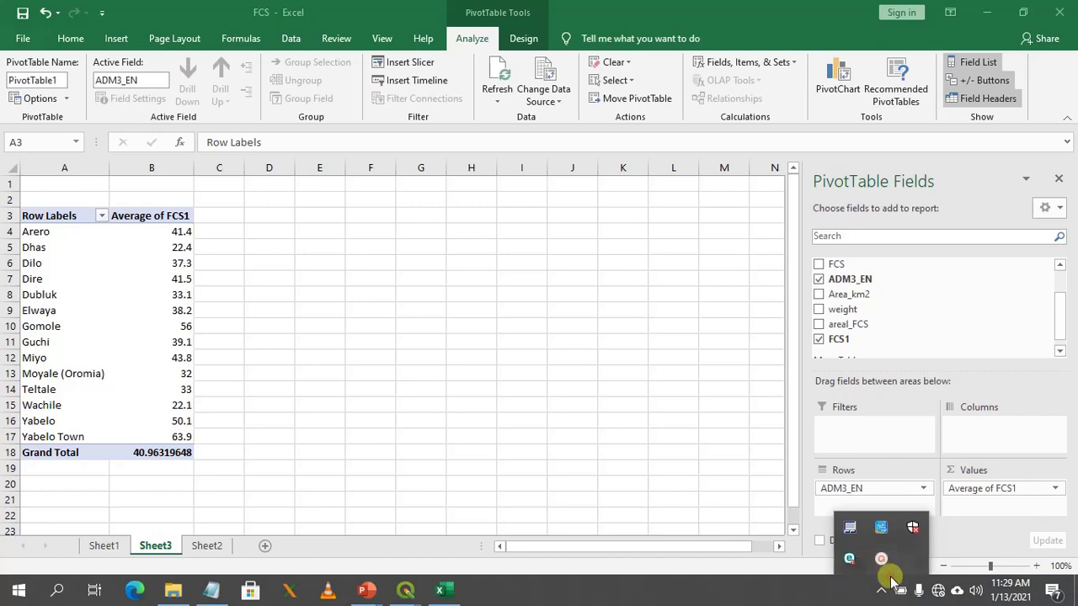